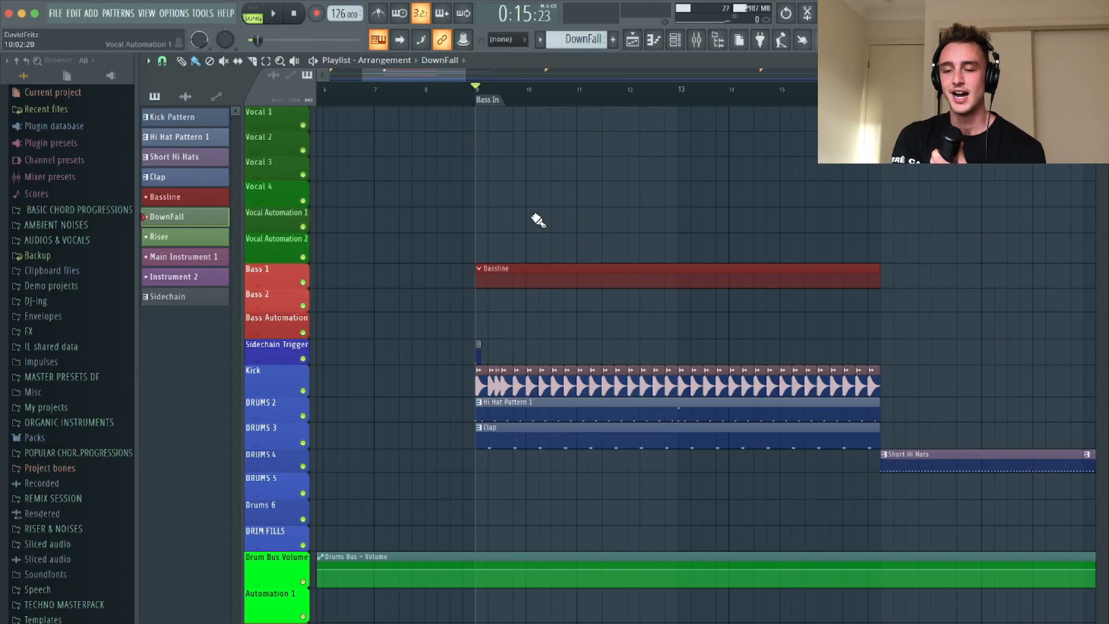
scroll(538, 220, up, 2)
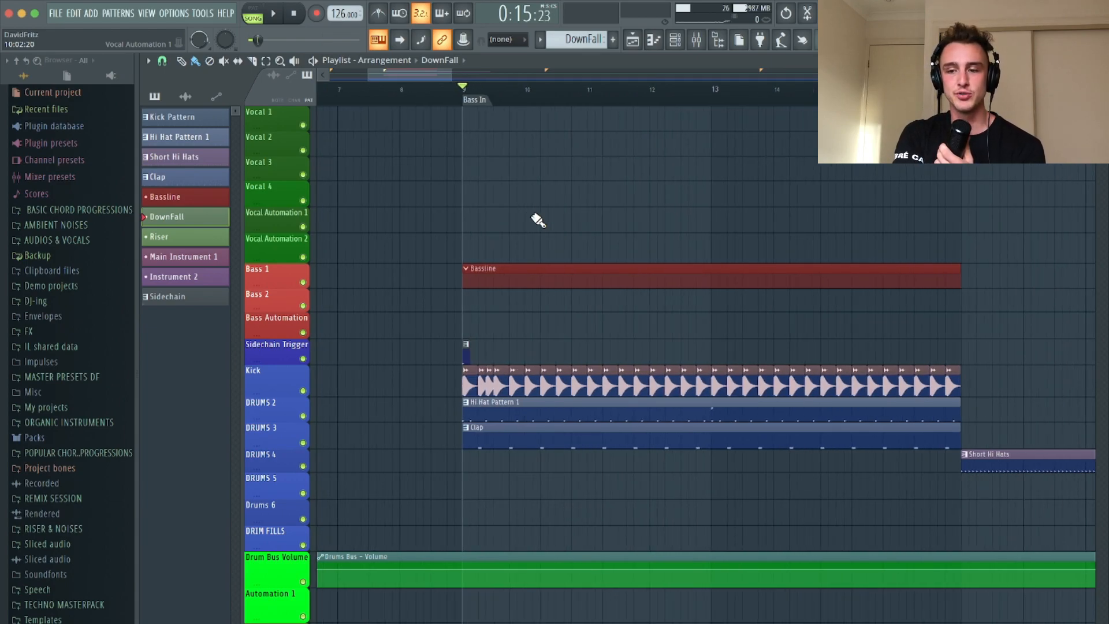
scroll(669, 230, right, 2)
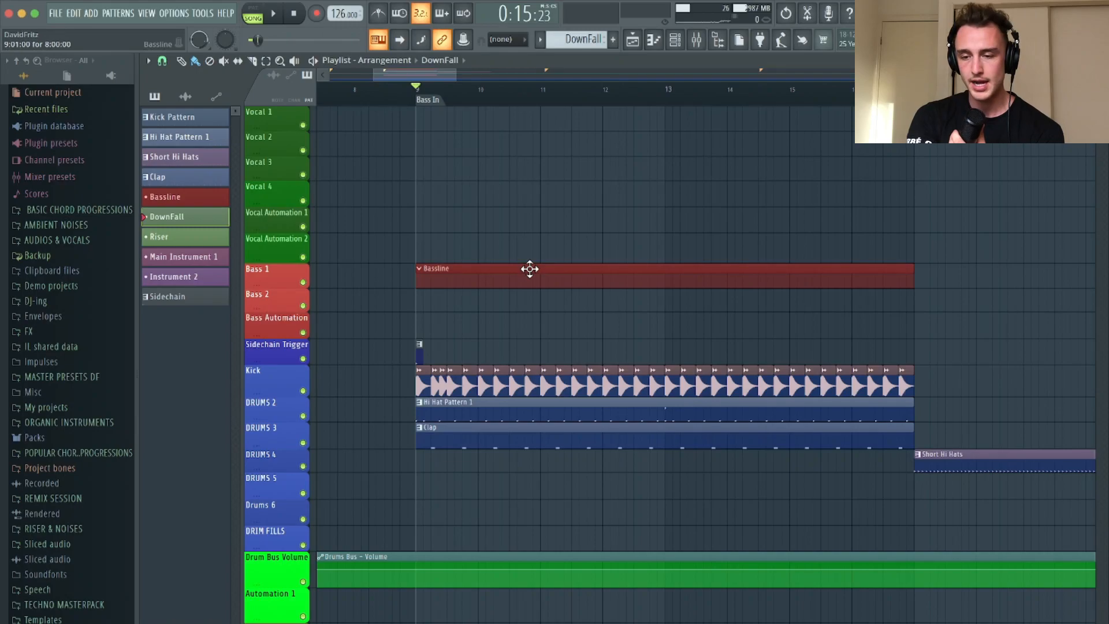
scroll(530, 269, up, 2)
scroll(529, 268, down, 5)
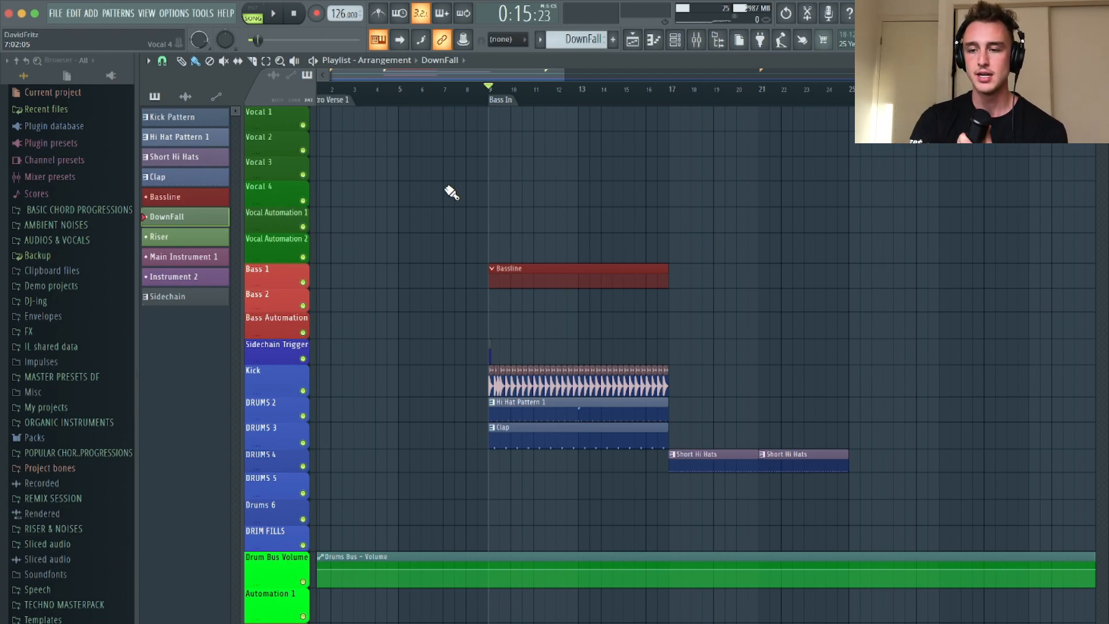
ctrl+scroll(451, 193, up, 3)
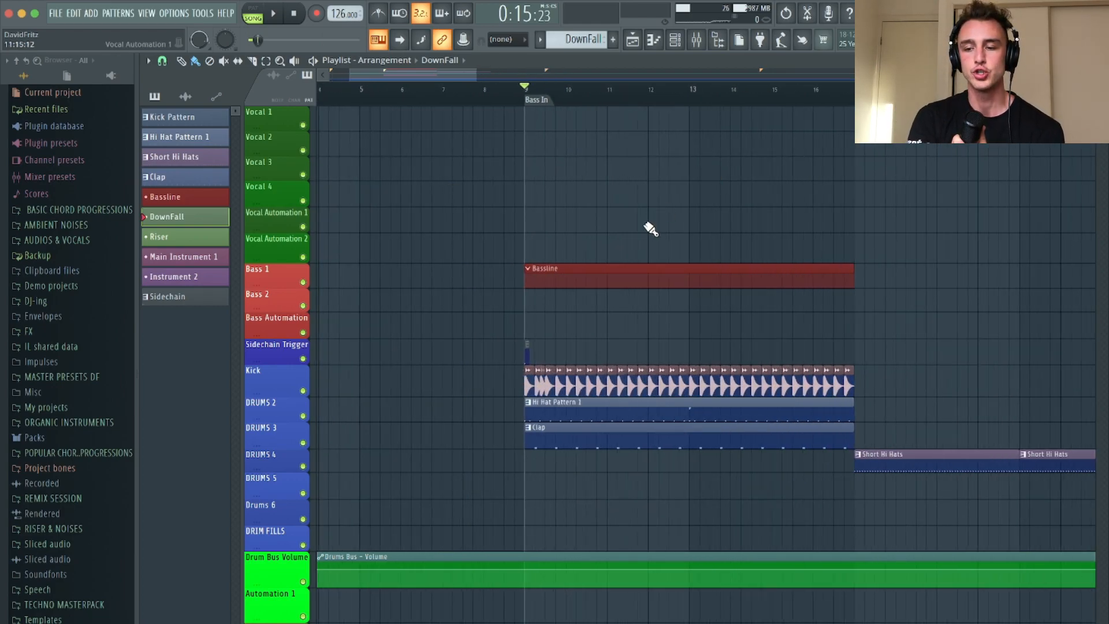
scroll(650, 230, up, 2)
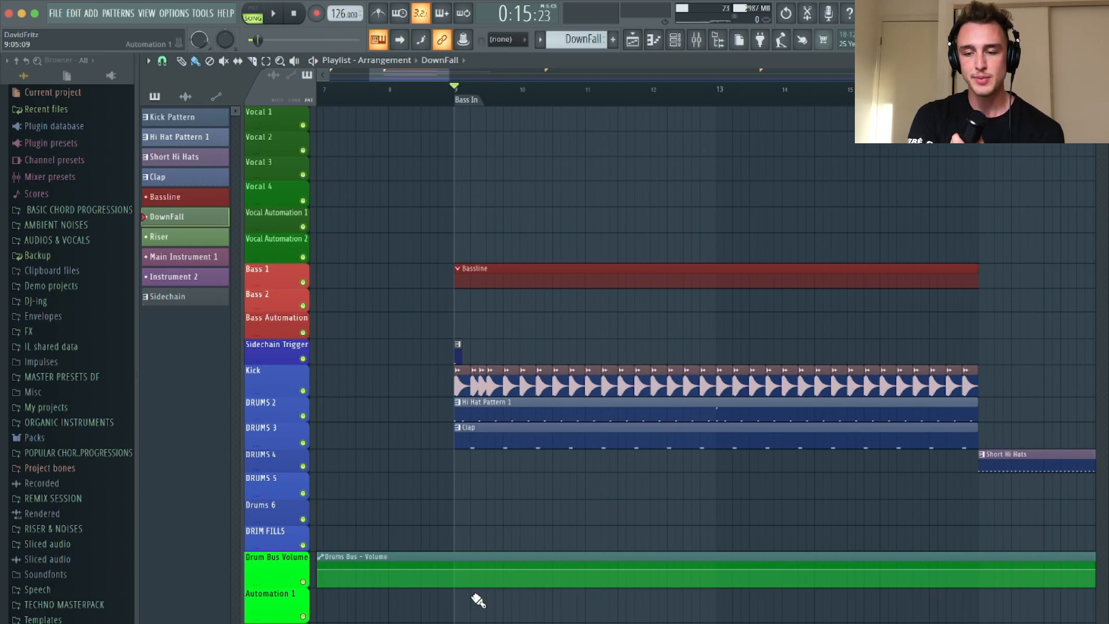
Inspect the Tech House Kick sample's settings from its clip on the Kick track, leaving them unedited
ctrl+scroll(504, 467, up, 5)
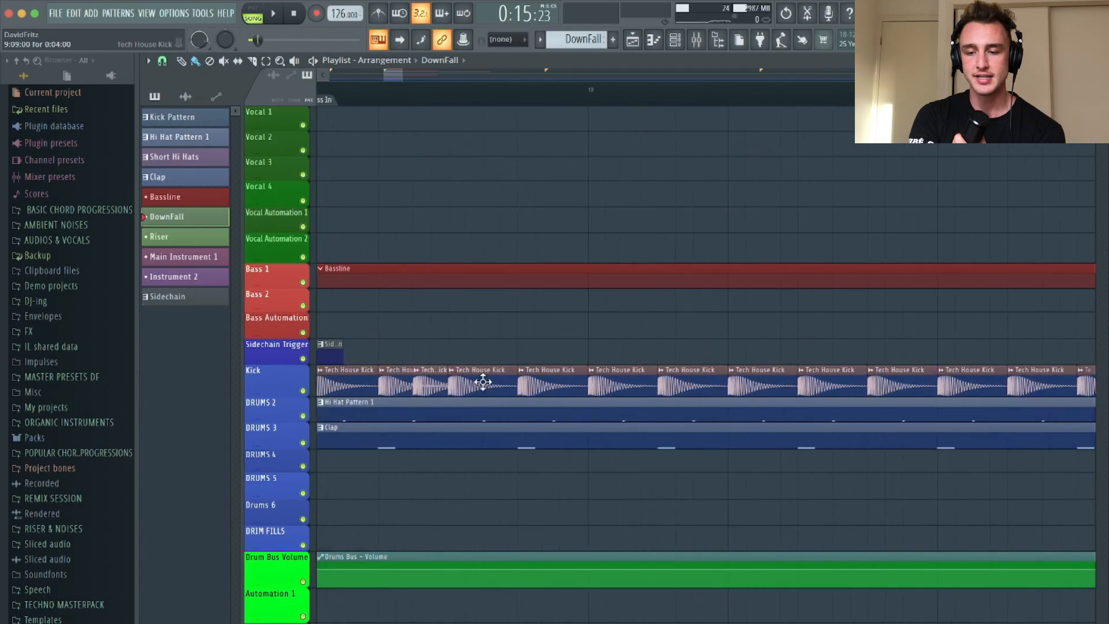
double_click(478, 378)
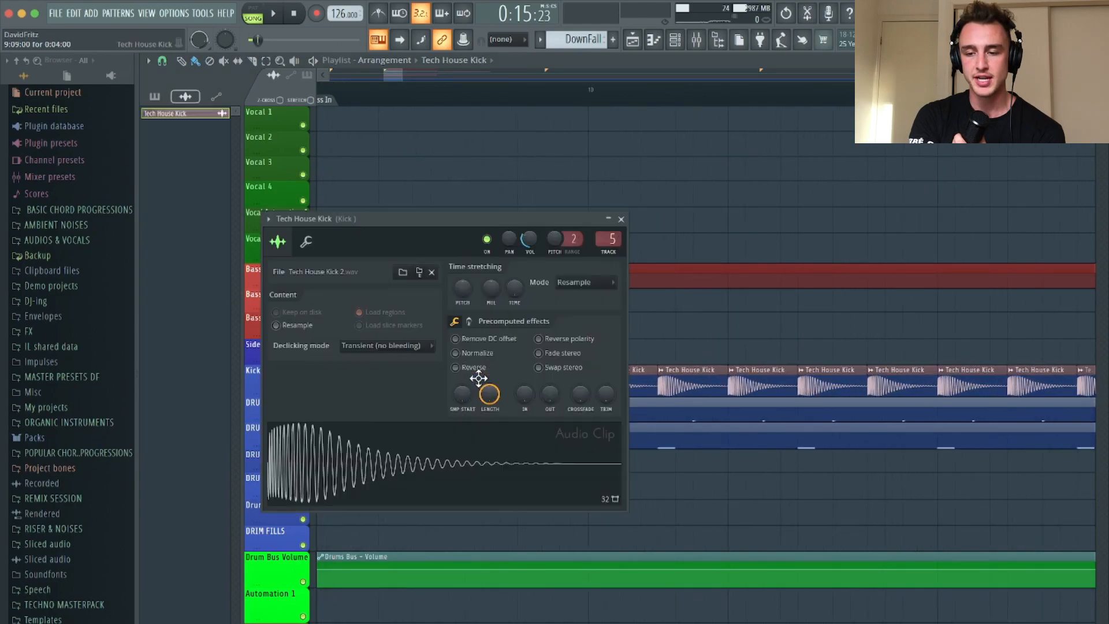
click(620, 220)
Open Hi Hat Pattern 1 from its playlist clip and play it on its own in pattern mode
scroll(520, 378, down, 3)
double_click(465, 411)
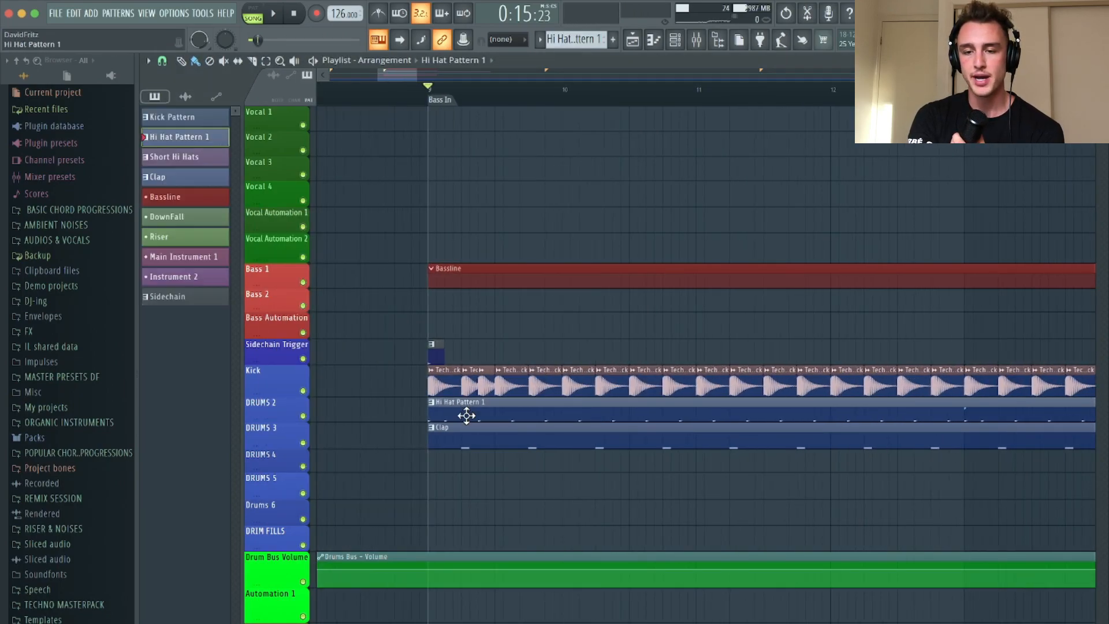
click(258, 13)
scroll(268, 448, up, 5)
key(space)
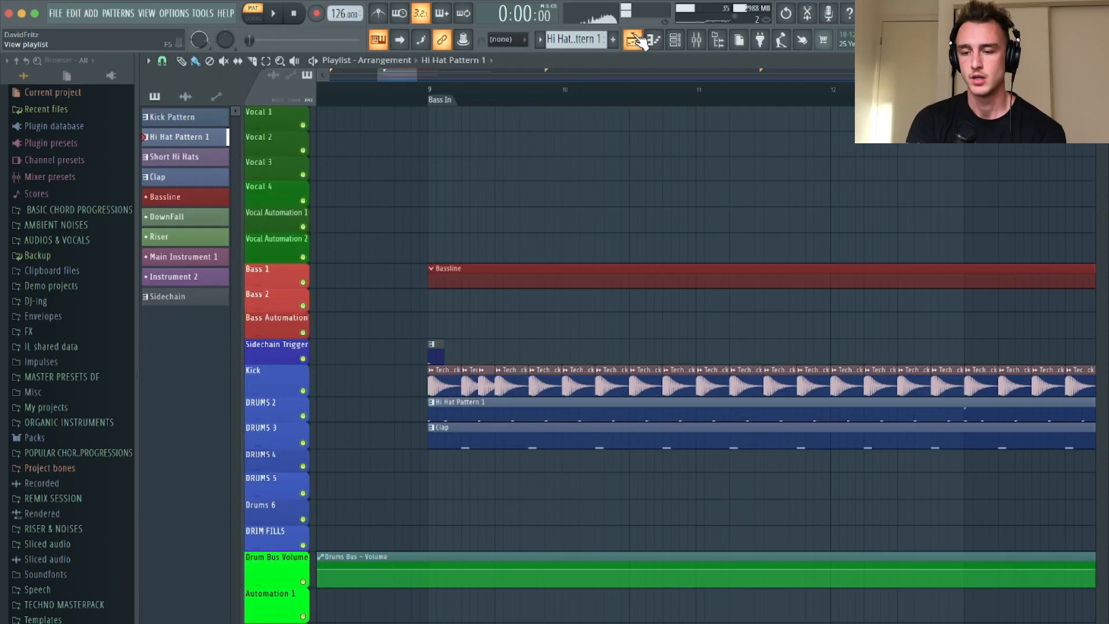
Open the Clap pattern's notes, play the pattern on its own, and return to the playlist
double_click(482, 448)
key(space)
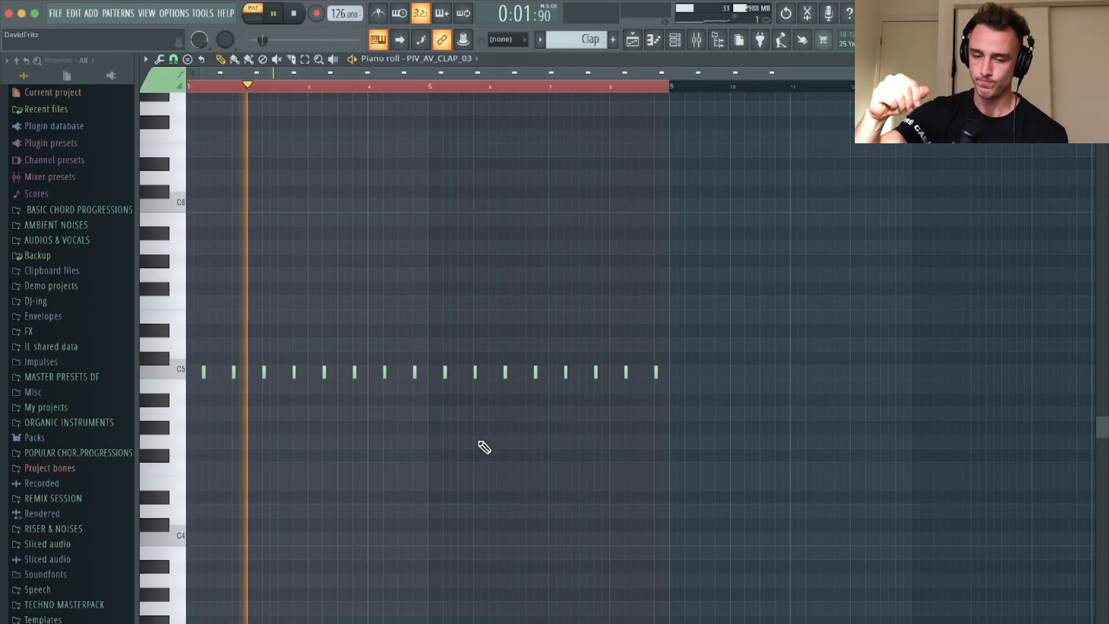
click(633, 44)
key(space)
Play the arrangement in song mode from the Bass In marker at bar 9, following the kick, hi-hat and clap together
click(459, 92)
scroll(537, 219, down, 2)
key(space)
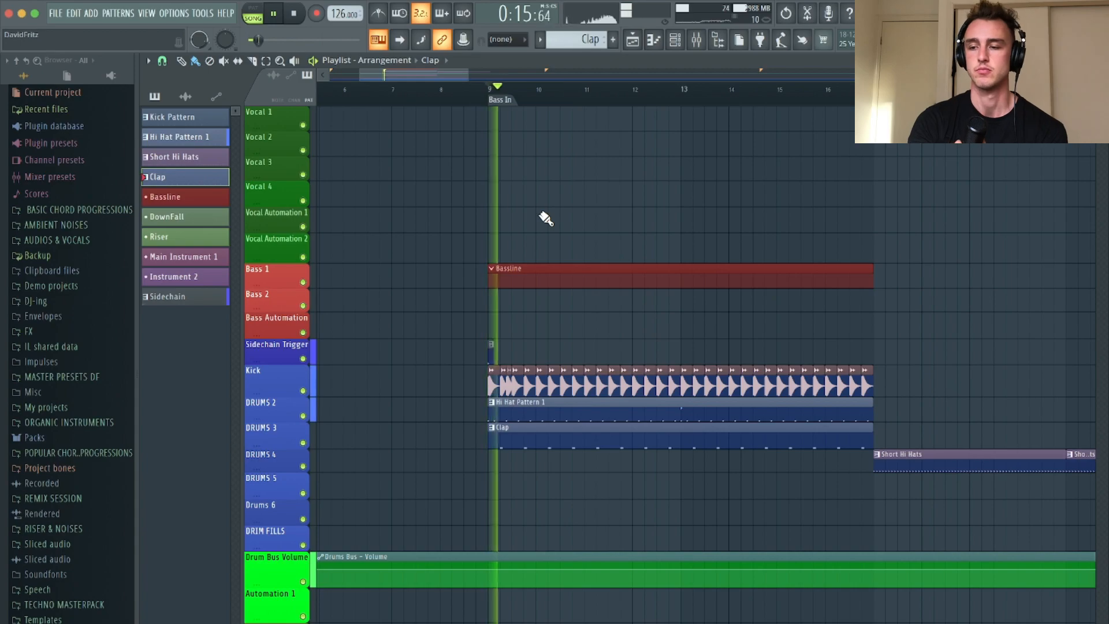
scroll(527, 329, up, 2)
scroll(529, 331, down, 3)
scroll(530, 331, right, 2)
scroll(531, 331, left, 2)
scroll(530, 331, down, 1)
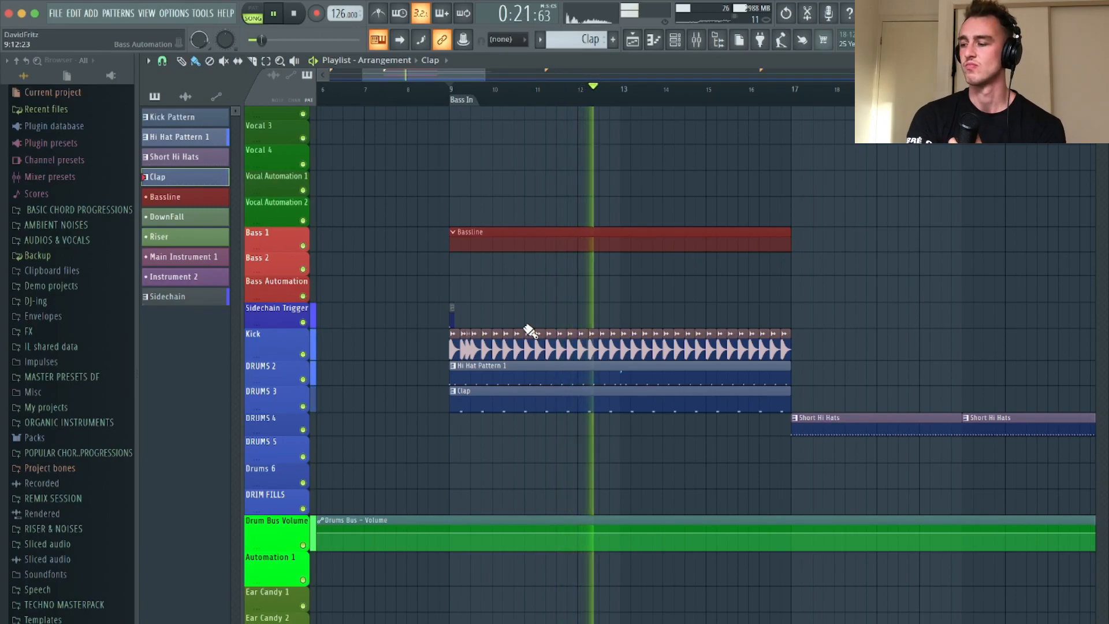
key(space)
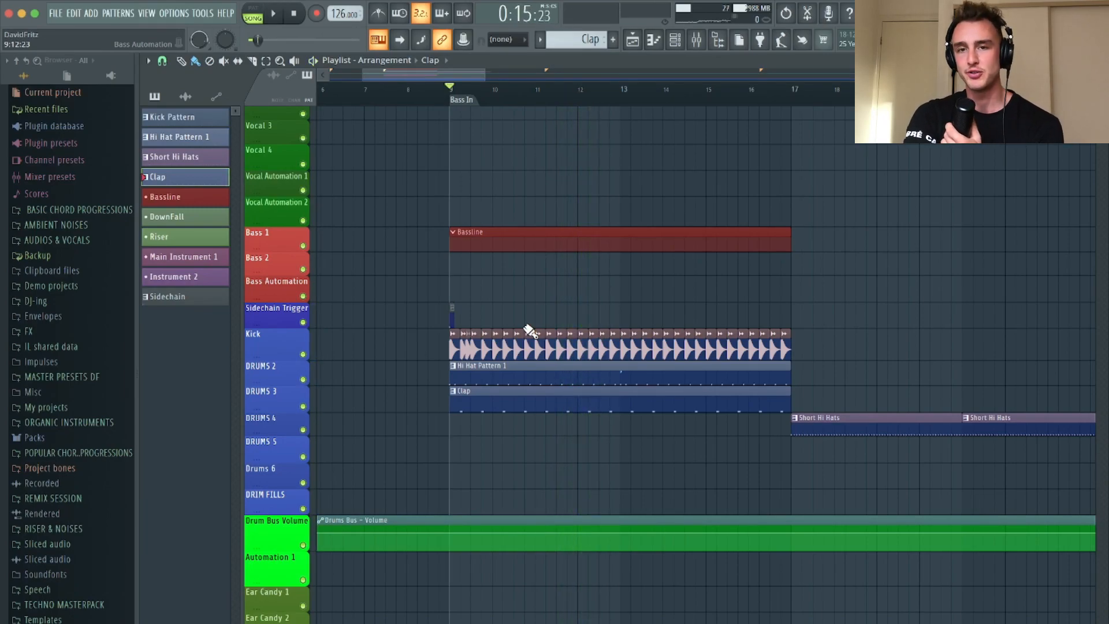
Try the open hi-hat sampler's pitch shift at about -352 cents and return it to 0 cents
scroll(494, 304, up, 3)
scroll(443, 418, up, 1)
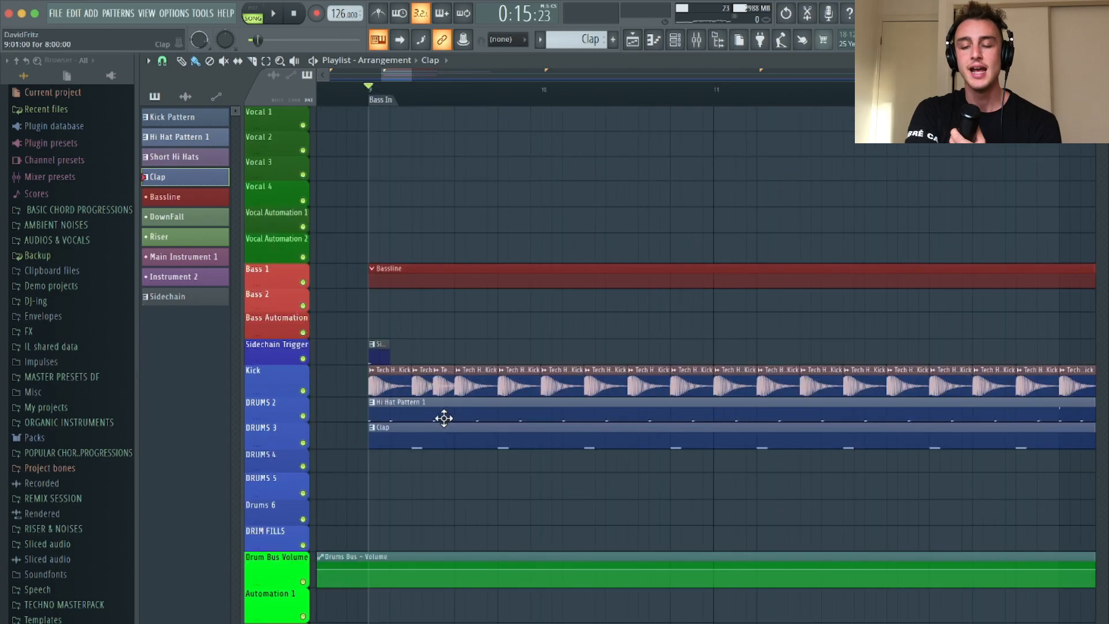
double_click(414, 403)
click(674, 39)
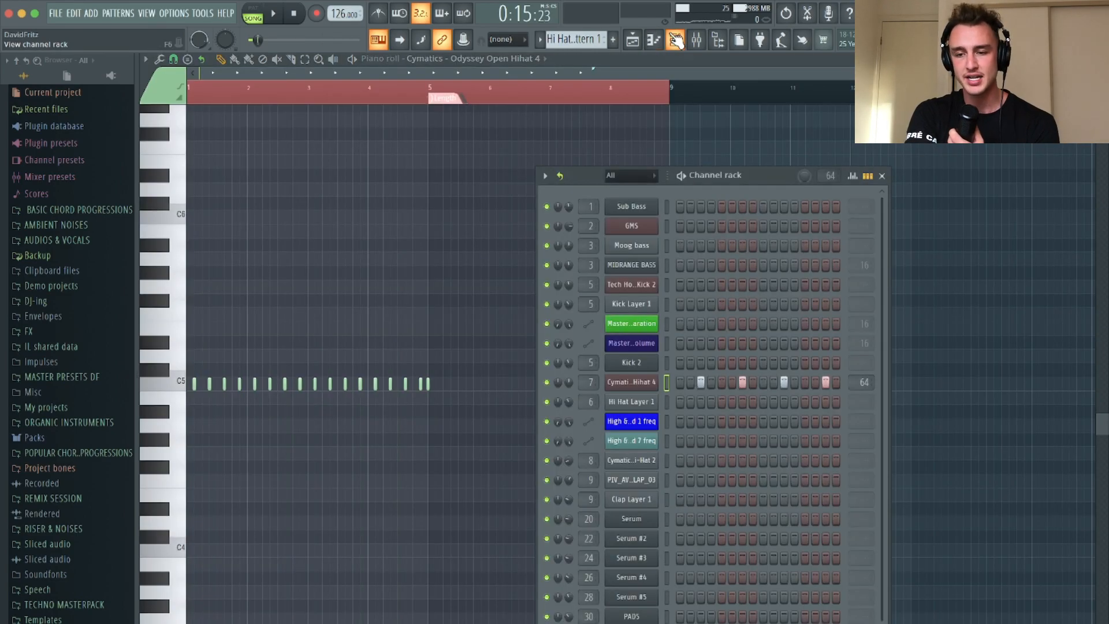
click(630, 388)
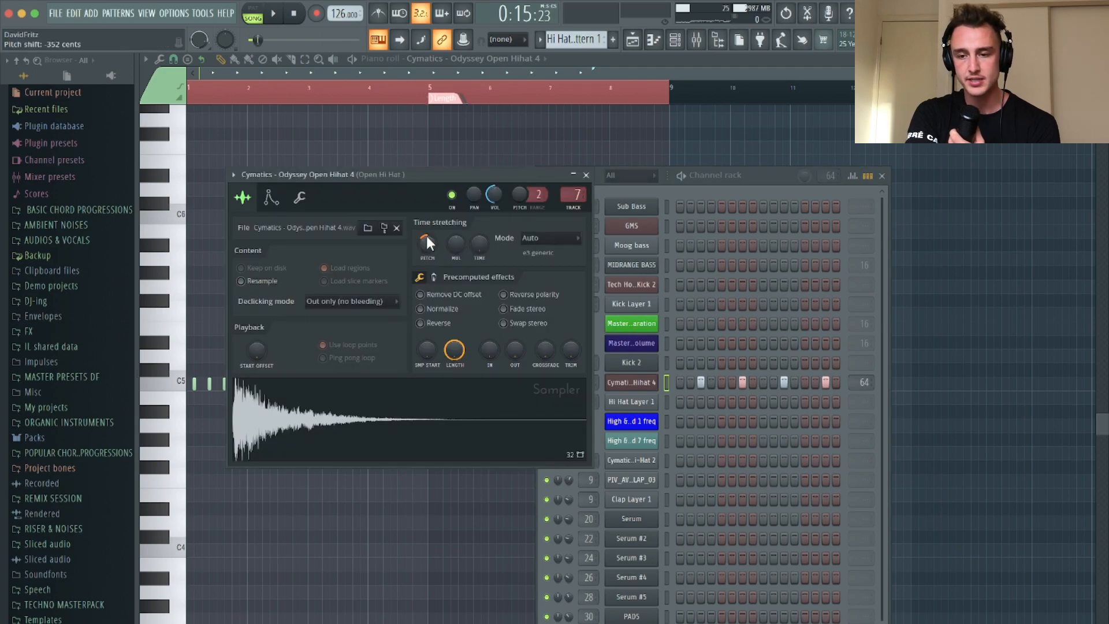
drag(427, 243, 429, 238)
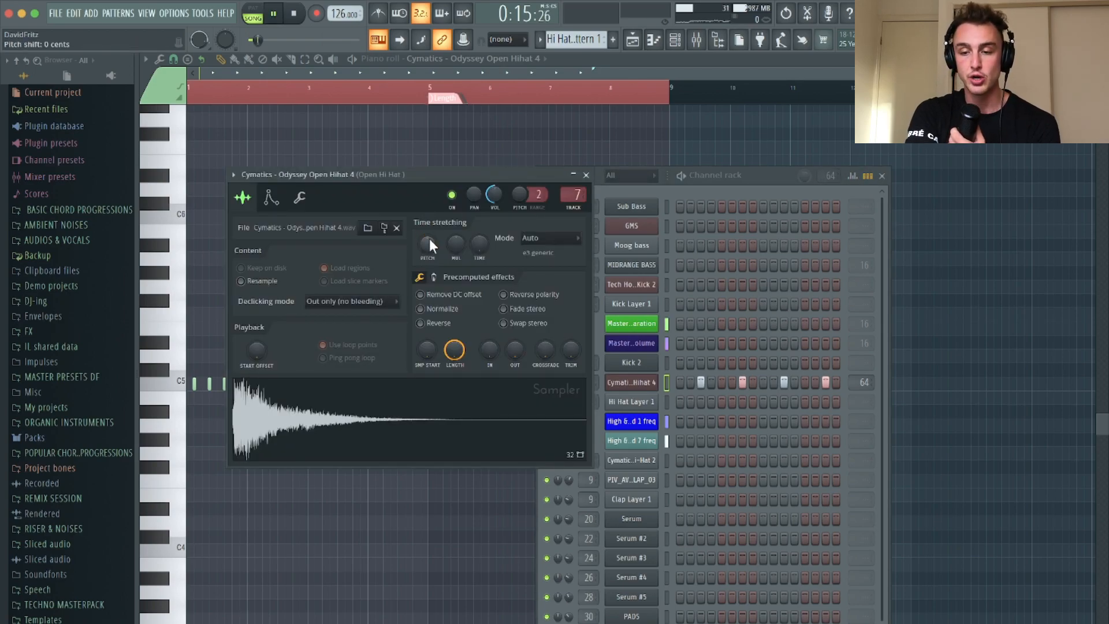
click(586, 174)
key(space)
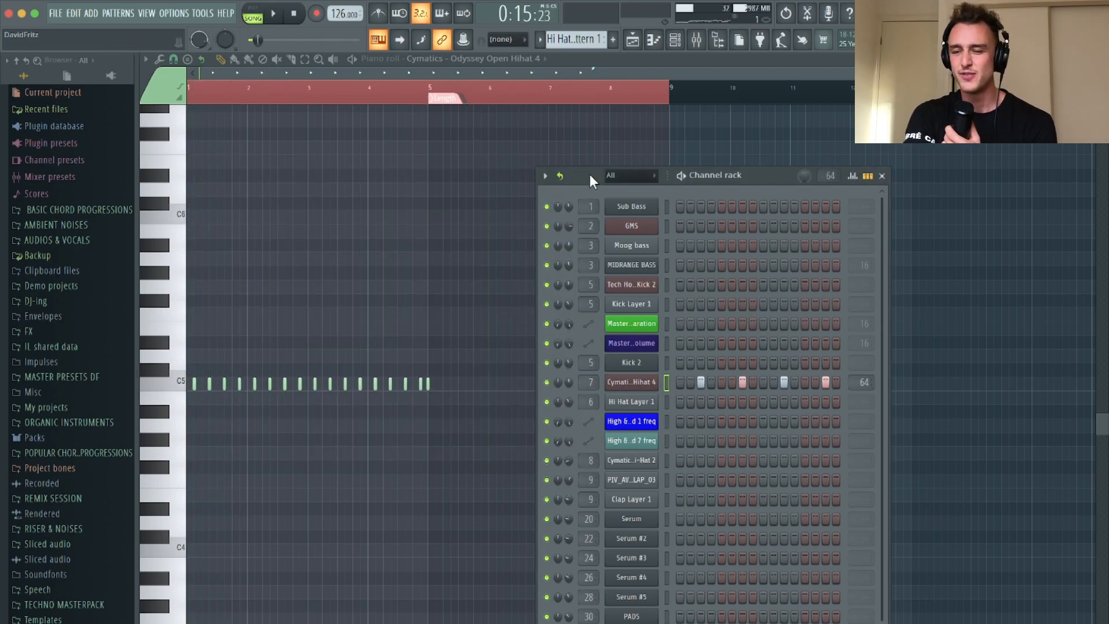
Try lowering the PIV_AV_CLAP_03 sampler's pitch shift to -300 cents during playback
click(638, 499)
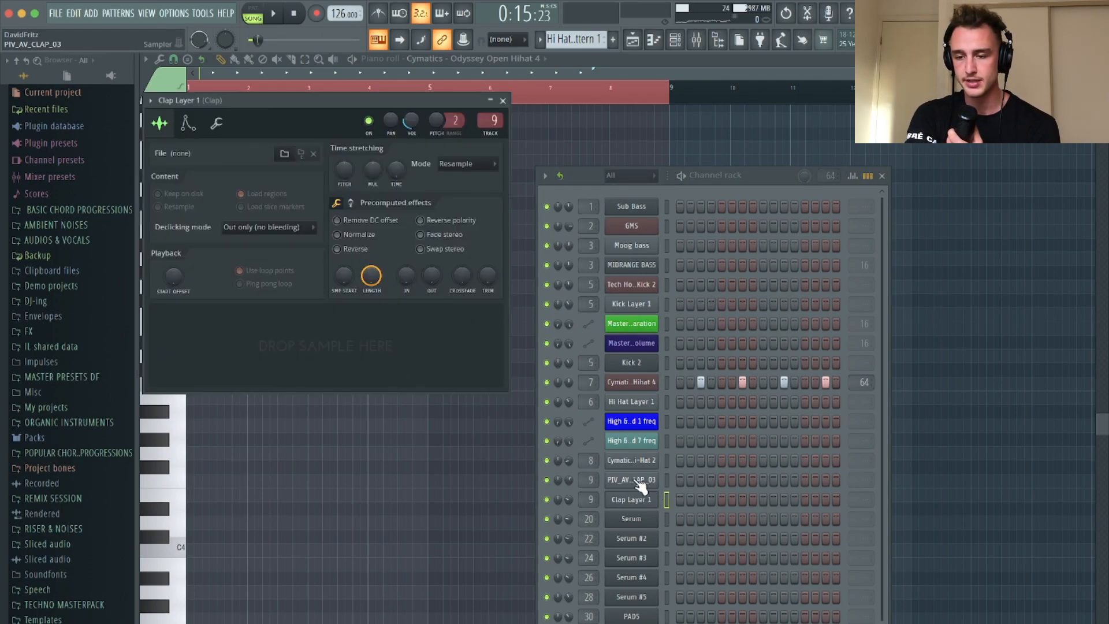
click(636, 481)
key(space)
drag(424, 245, 424, 263)
key(space)
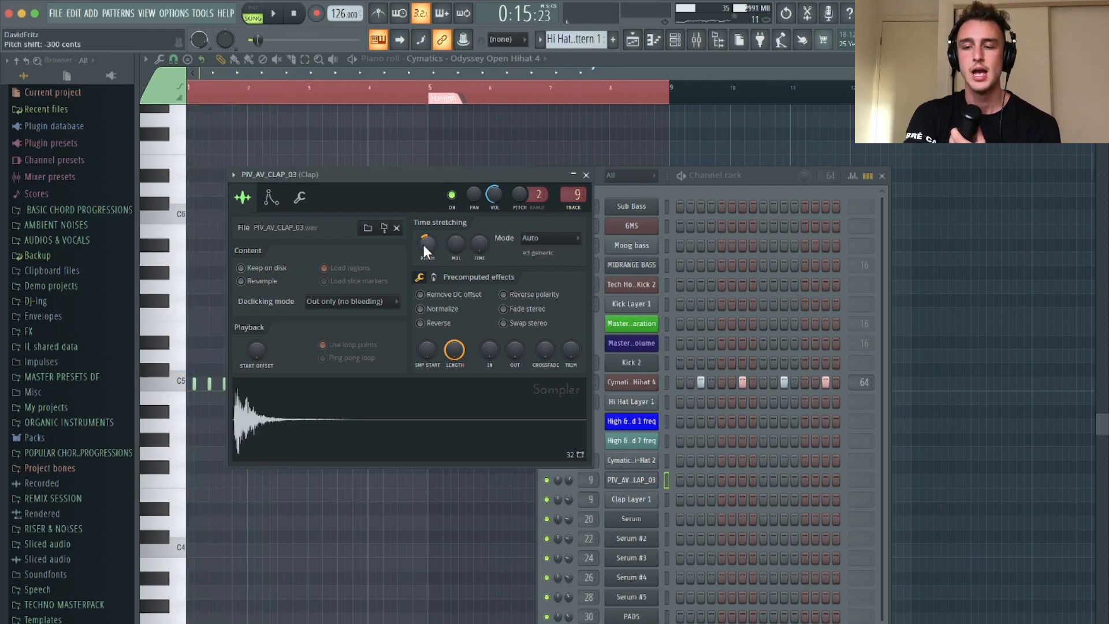
click(586, 175)
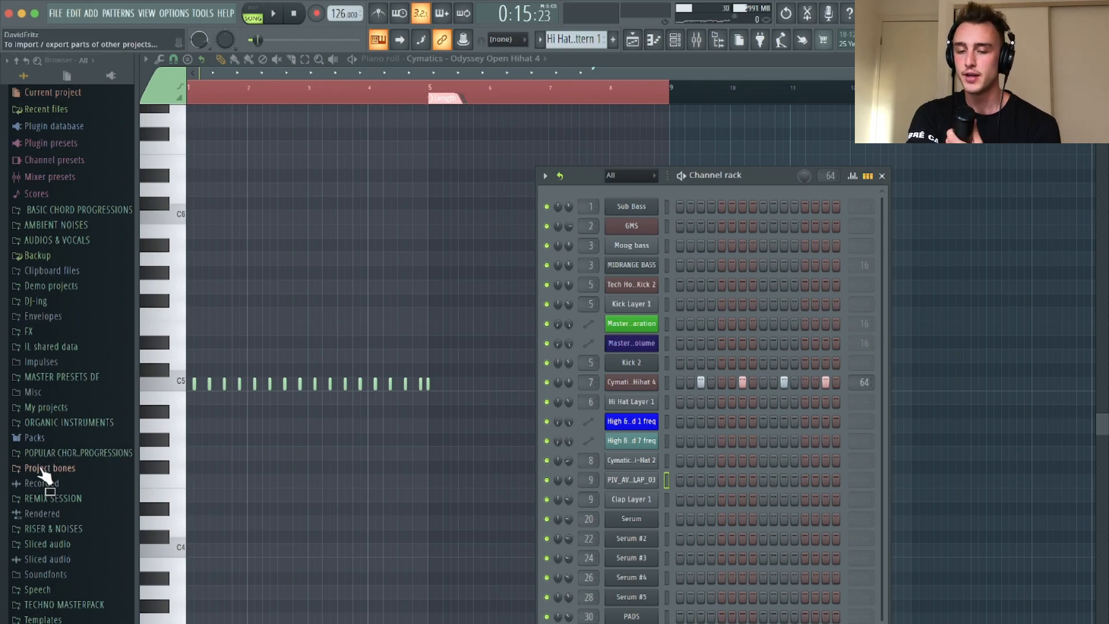
Browse the TECHNO MASTERPACK samples to the Hi-hats folder inside 1 Techno Master Drums
click(71, 605)
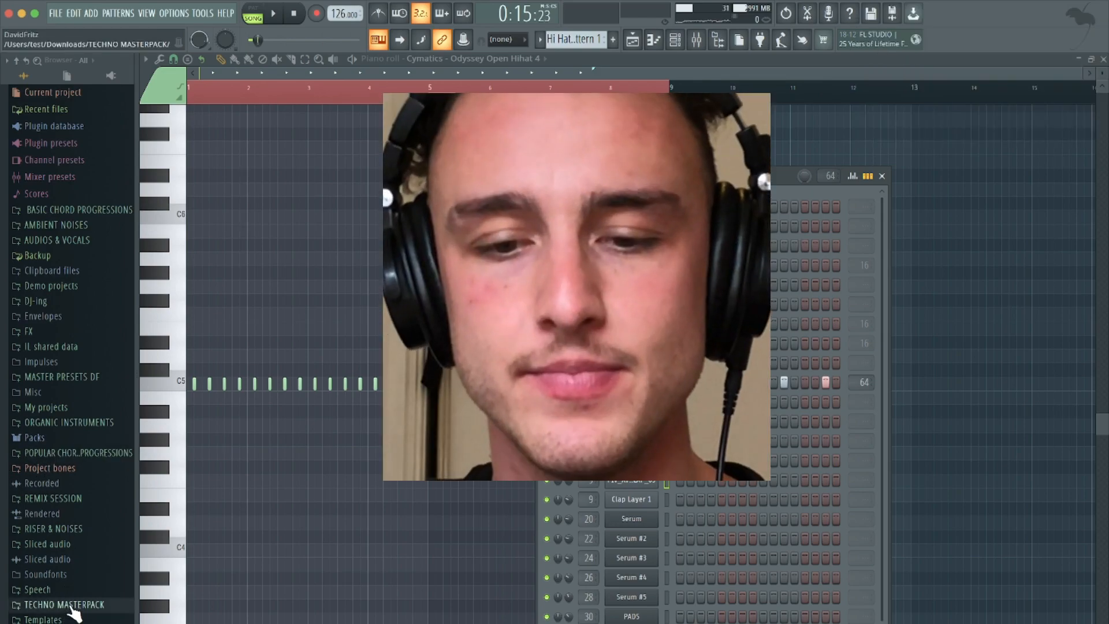
scroll(74, 519, down, 5)
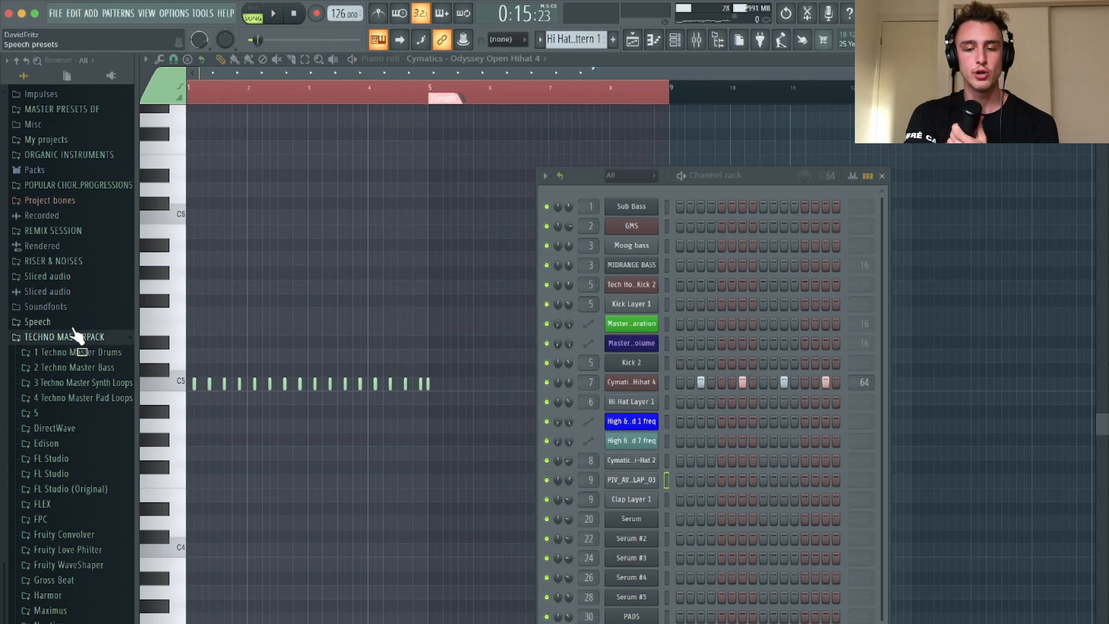
click(89, 355)
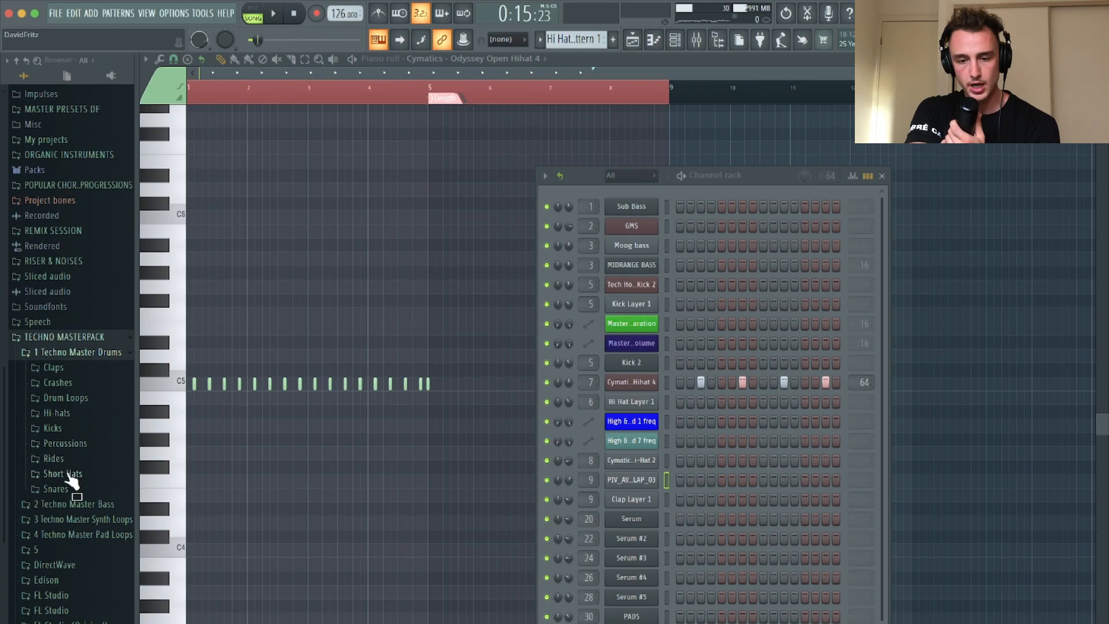
click(72, 411)
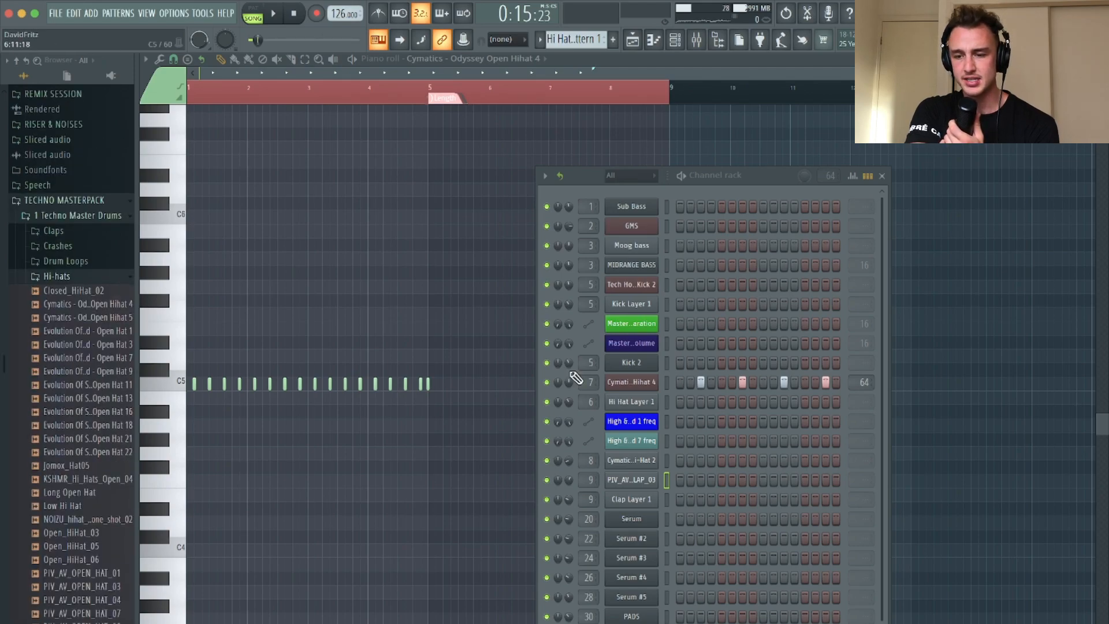
Replace the Cymatics open hi-hat sample with Evolution Of Sound - Open Hat 9 and play the arrangement to check it
click(631, 383)
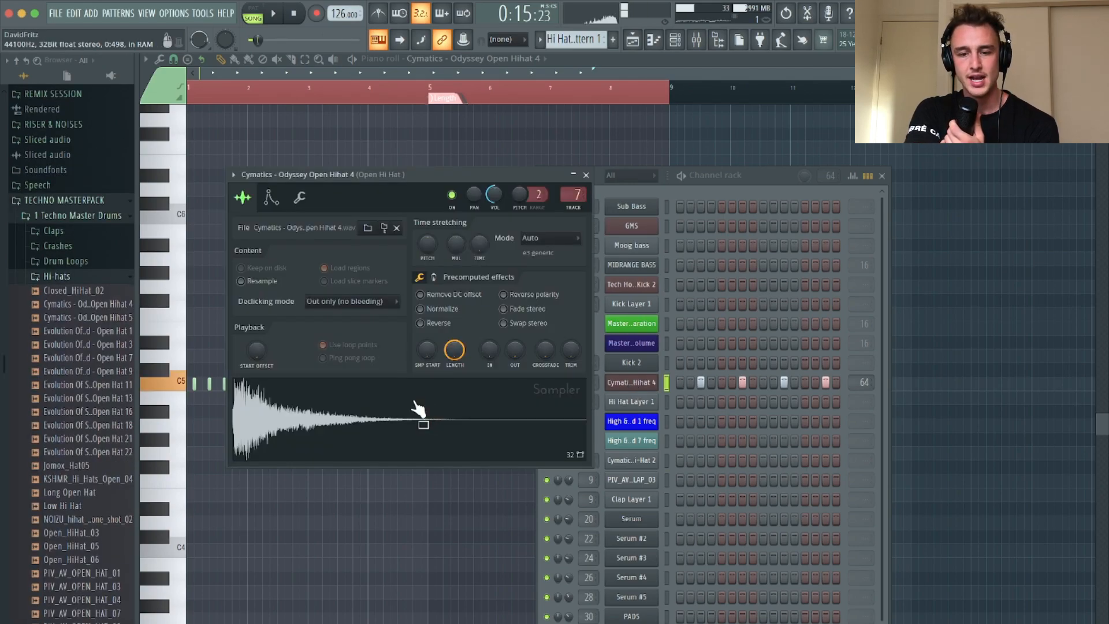
scroll(57, 395, down, 2)
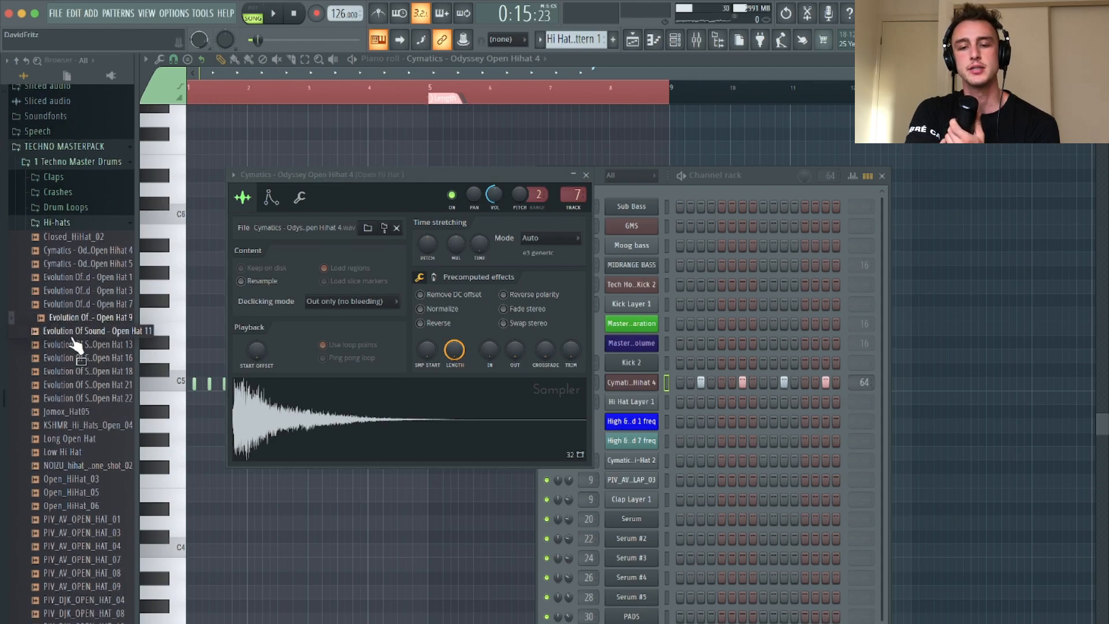
drag(85, 317, 372, 396)
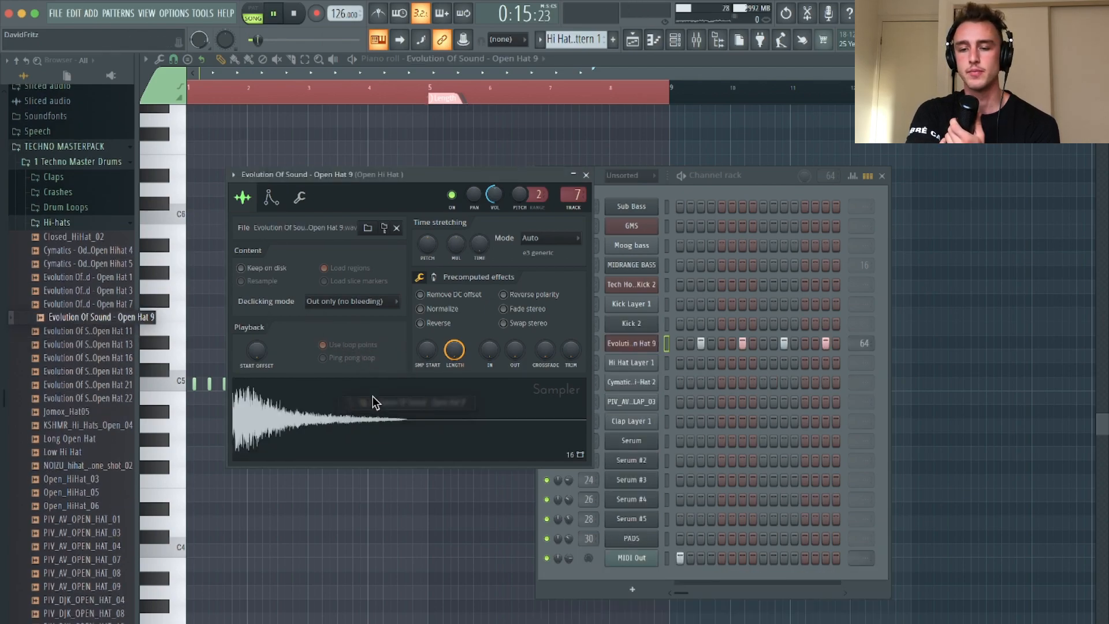
key(space)
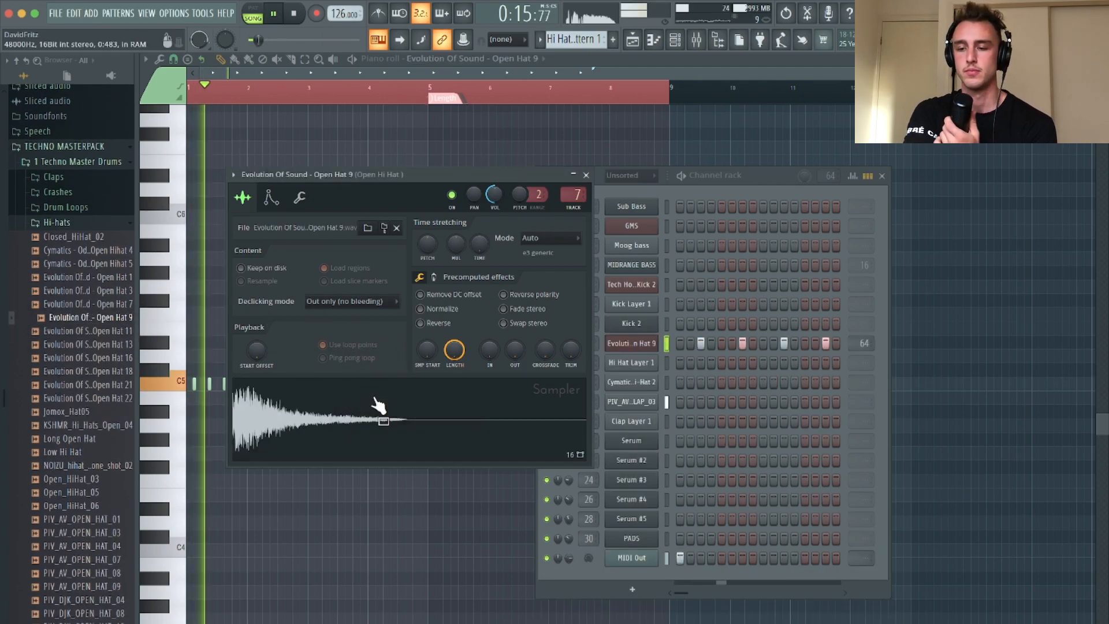
click(585, 174)
key(space)
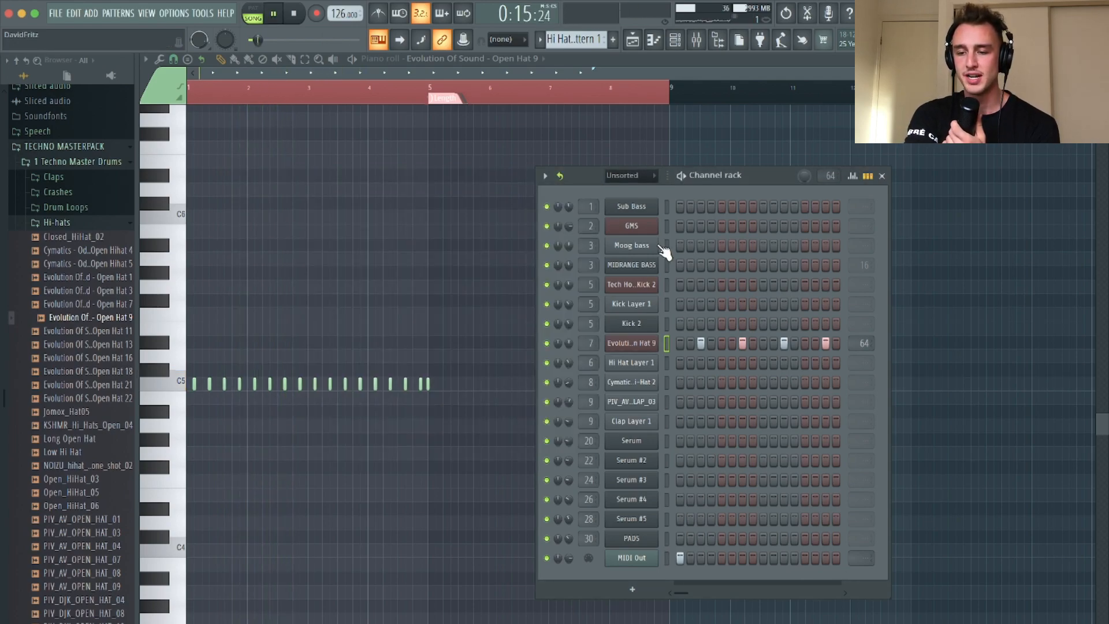
Open the PIV_AV_CLAP_03 channel's sampler and the Claps folder of 1 Techno Master Drums
click(626, 405)
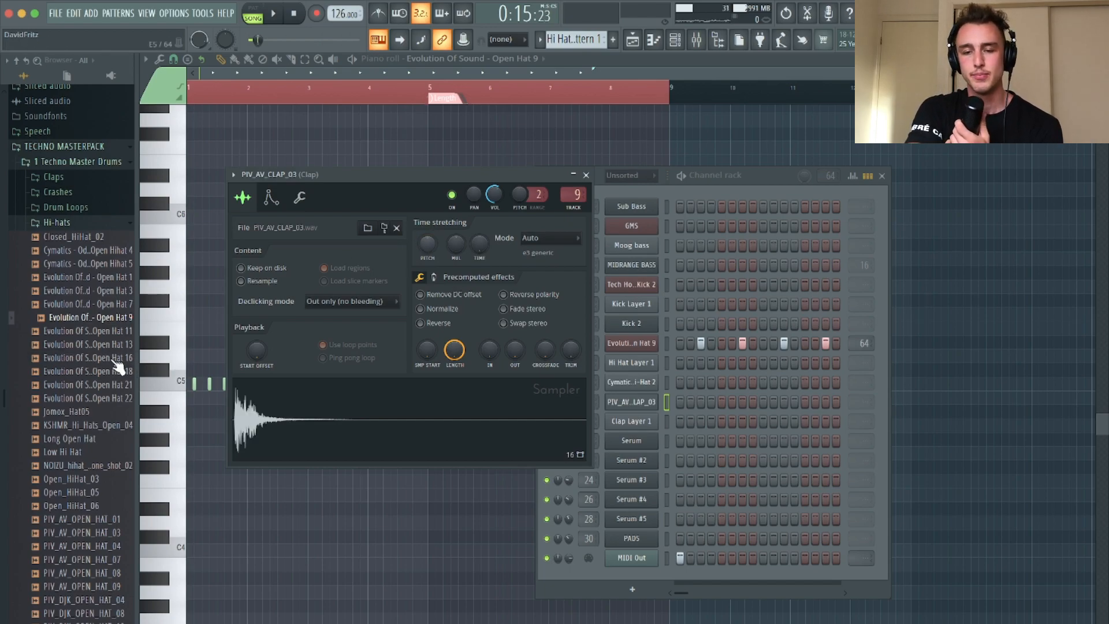
scroll(69, 447, down, 2)
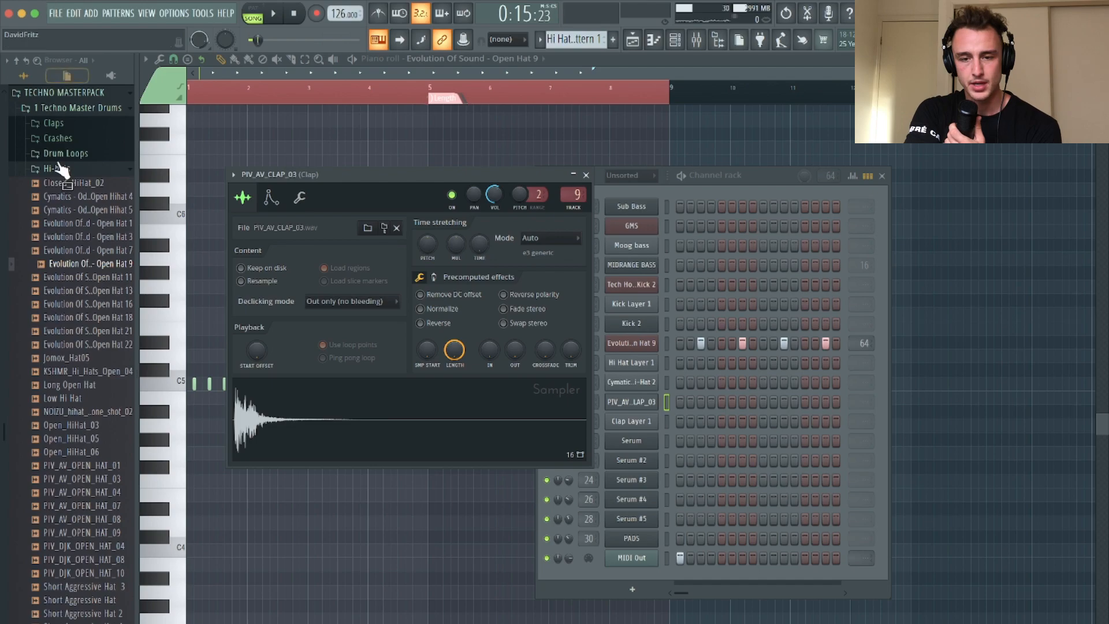
click(58, 168)
click(55, 230)
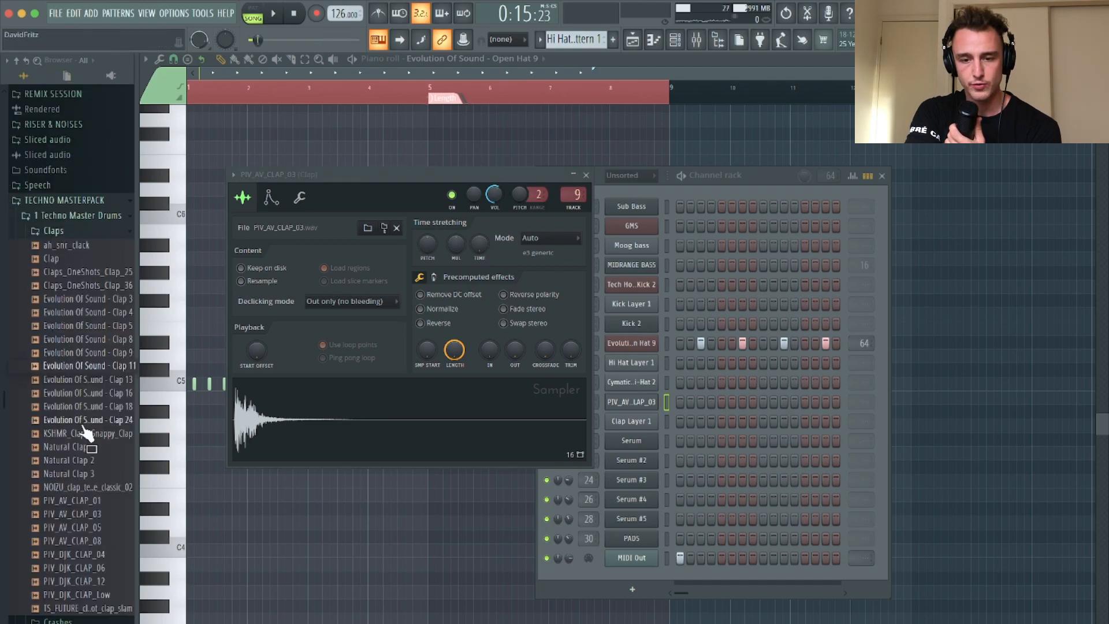
Audition the clap samples in the Claps folder, mainly the Evolution Of Sound claps, with a brief playback of the arrangement
click(81, 460)
click(82, 394)
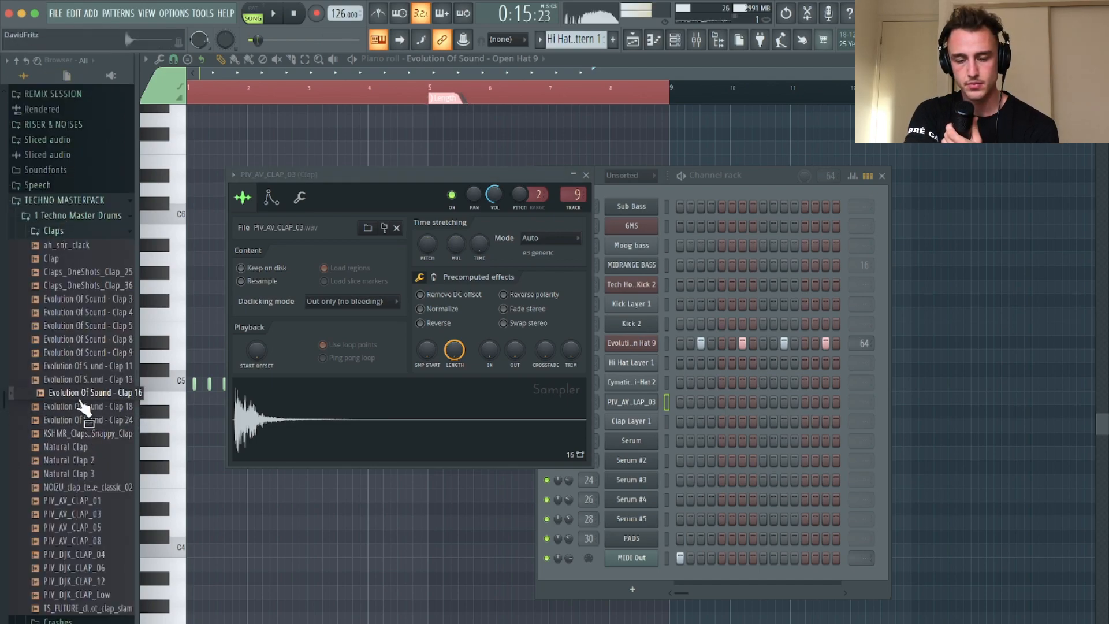
key(space)
click(68, 369)
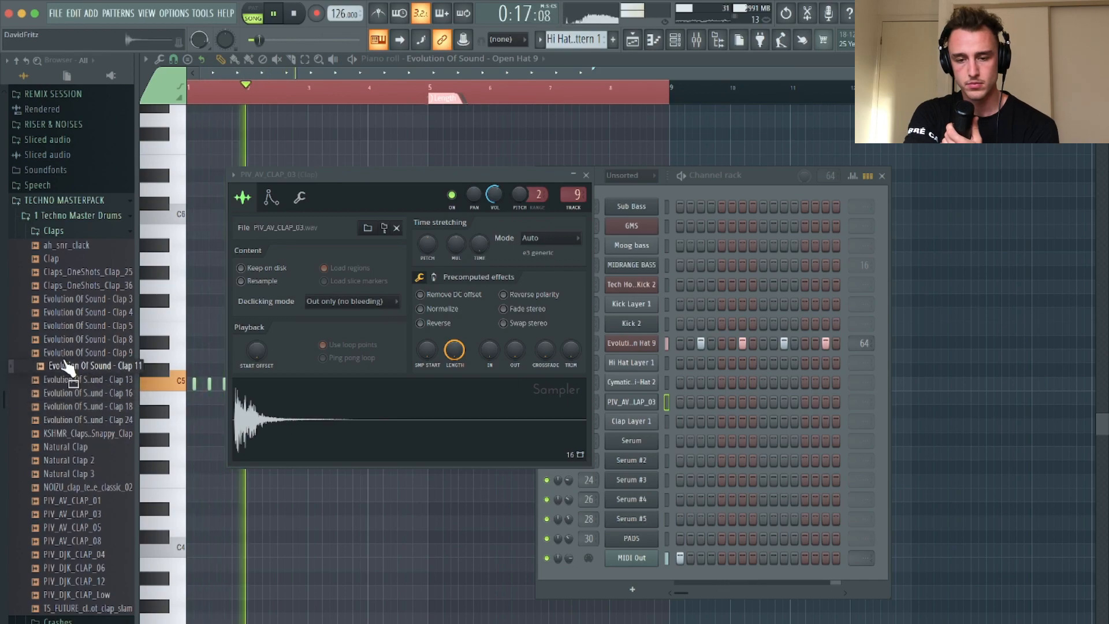
key(space)
click(67, 299)
click(70, 340)
click(68, 327)
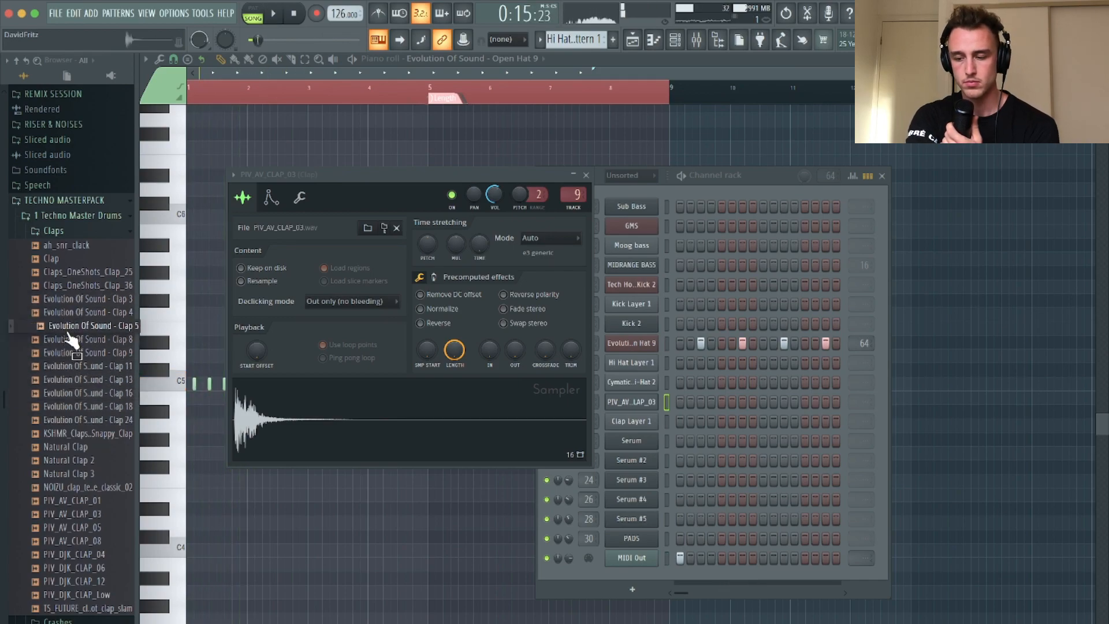
key(Up)
key(Up)
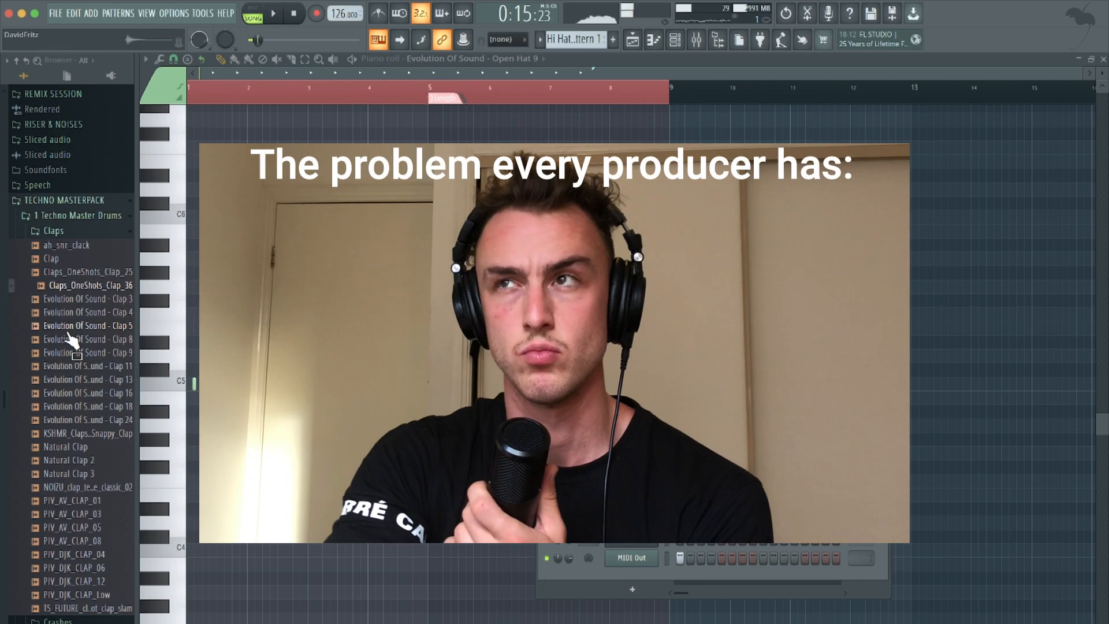
key(Down)
key(Down)
key(Down)
key(Down)
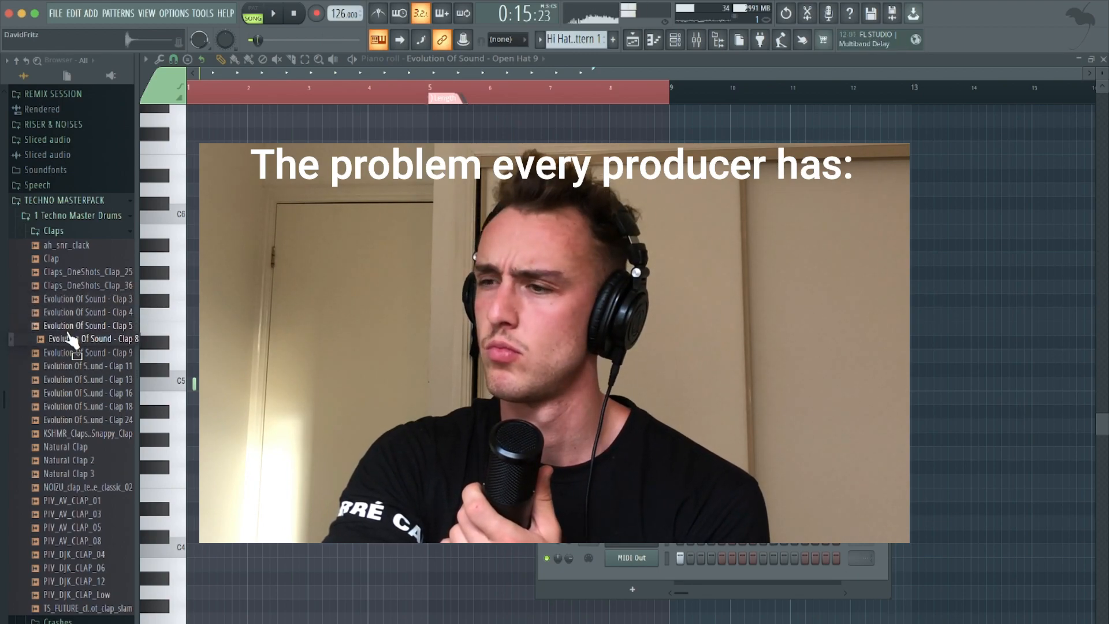
key(Down)
key(Up)
key(Down)
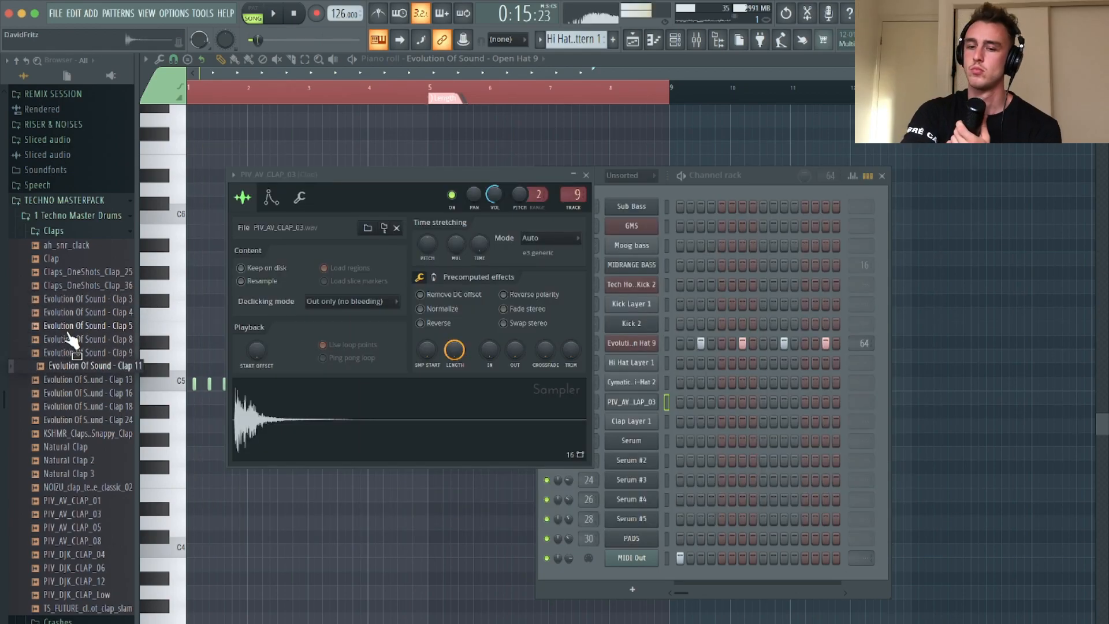
Try Evolution Of Sound - Clap 9 in place of PIV_AV_CLAP_03 and play the arrangement with it
drag(69, 352, 269, 415)
key(space)
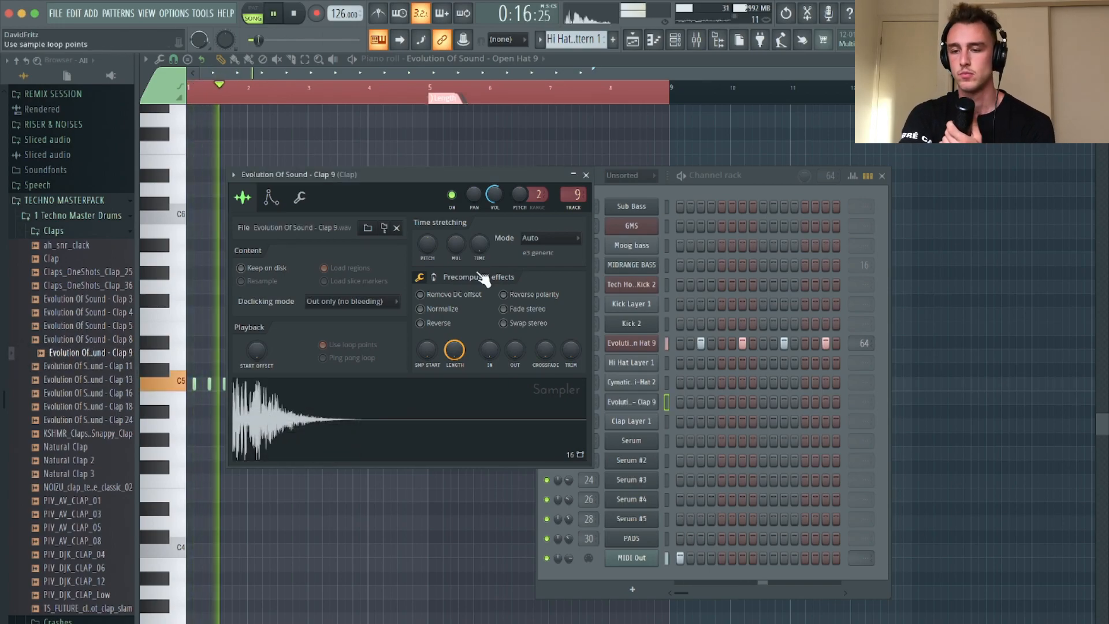
key(space)
Load Evolution Of Sound - Clap 11 into the clap channel, start the arrangement and close the sampler
click(95, 369)
drag(99, 375, 277, 410)
key(space)
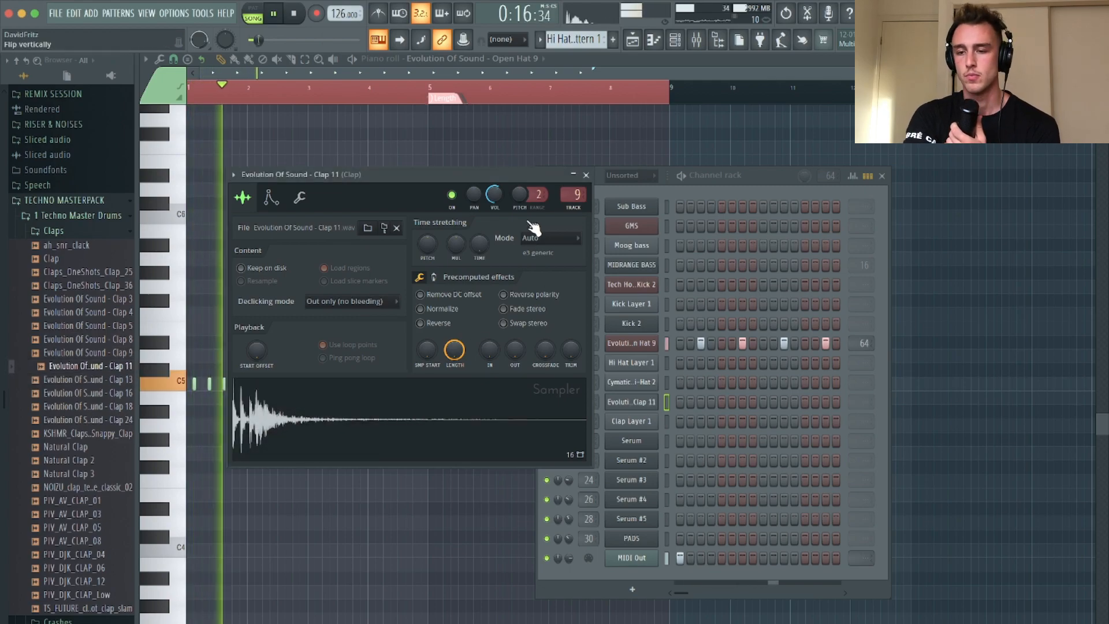
click(586, 174)
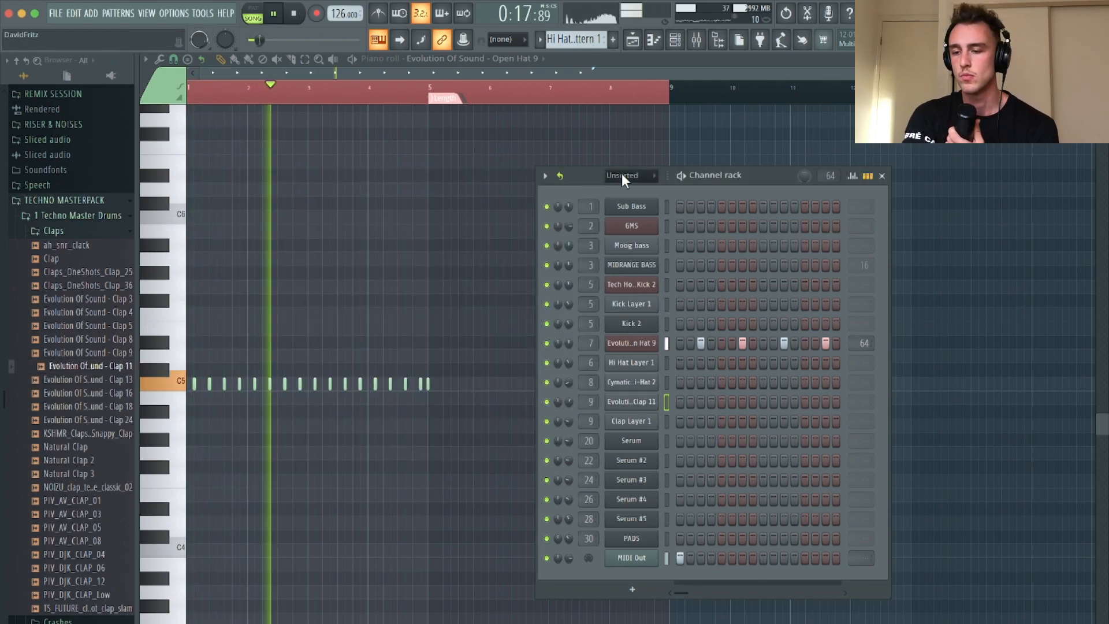
Close the channel rack, return to the playlist arrangement and stop playback
click(882, 176)
click(633, 39)
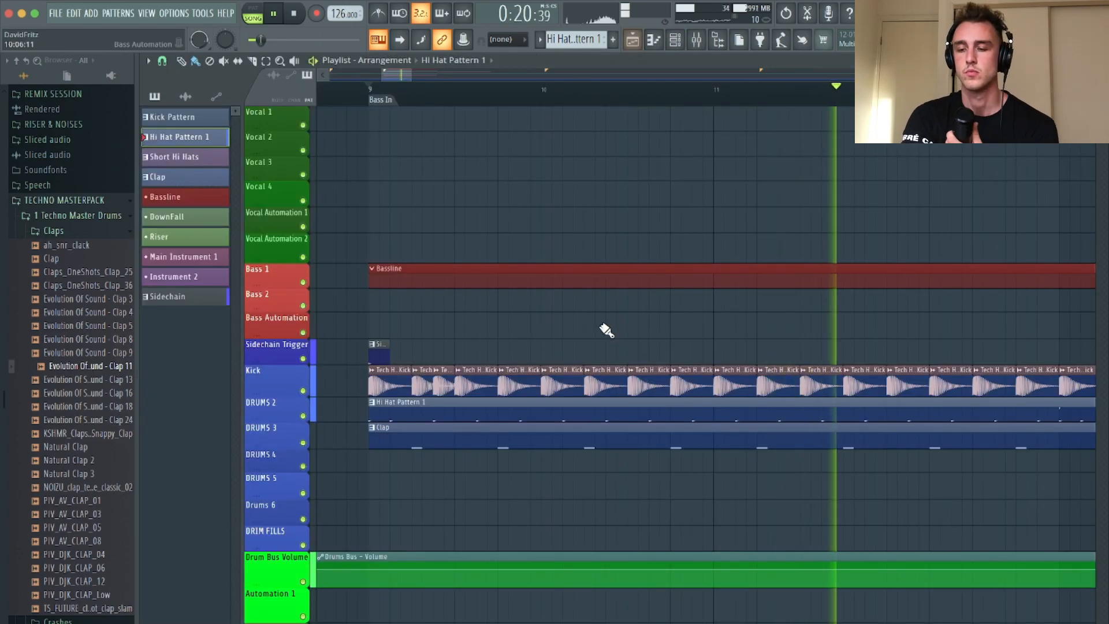
scroll(606, 329, down, 3)
key(space)
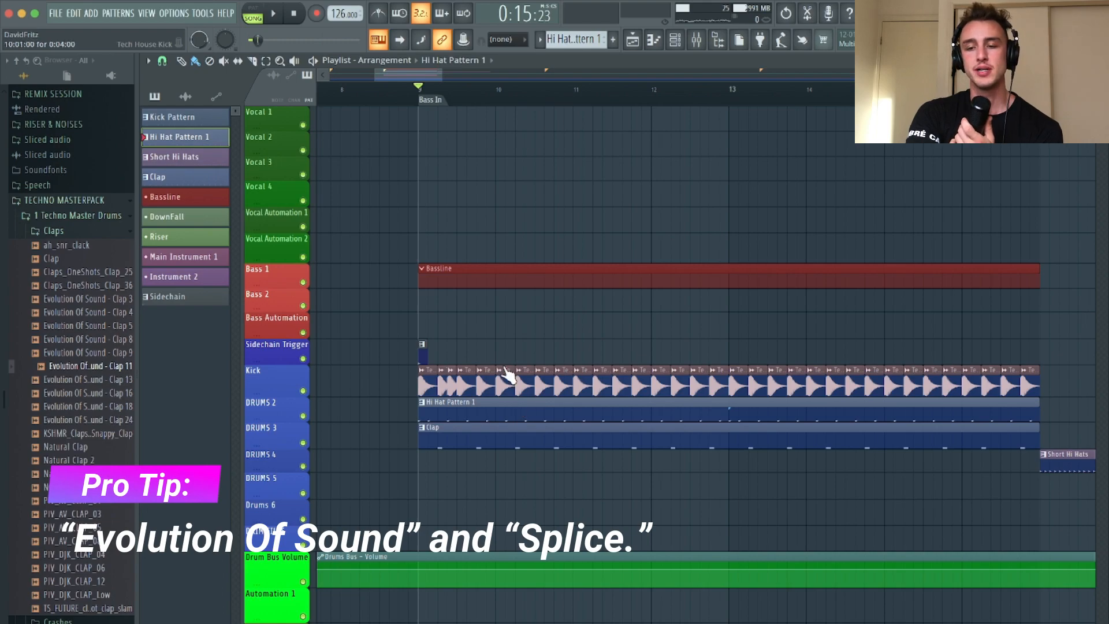
Play the kick, hi-hat and clap section from the Bass In marker to hear the changed drums
scroll(507, 374, up, 5)
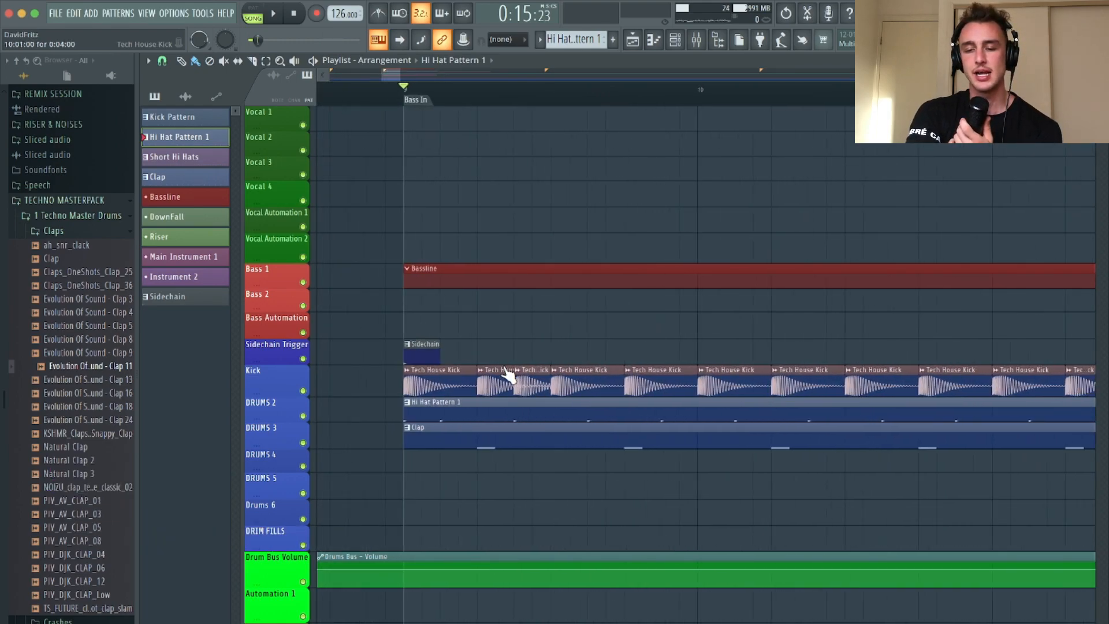
ctrl+scroll(508, 375, down, 2)
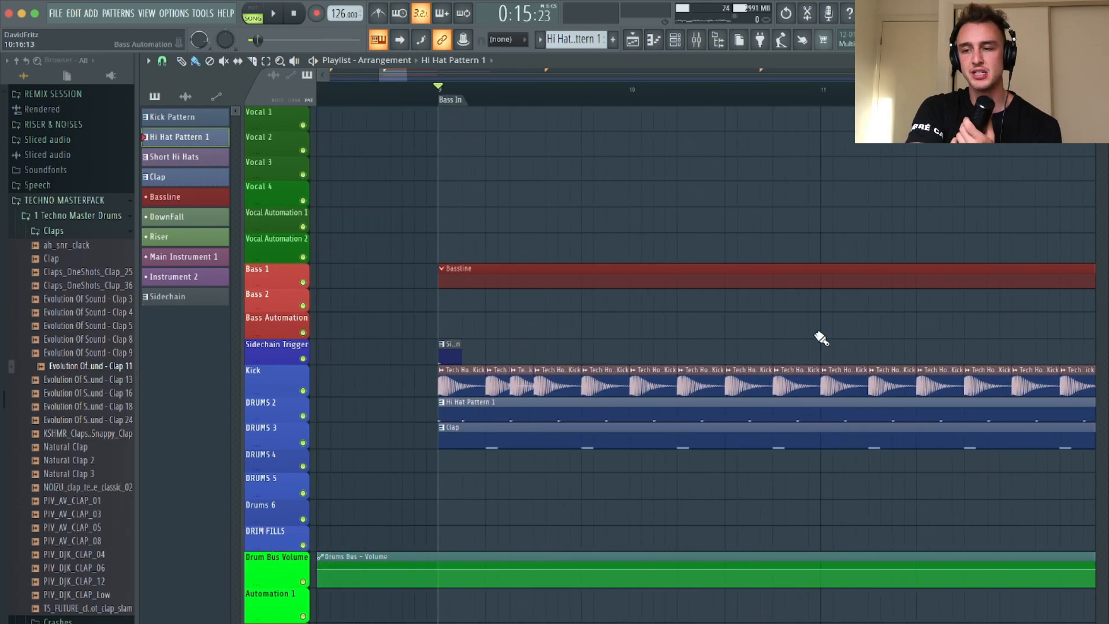
ctrl+scroll(824, 344, down, 3)
ctrl+scroll(820, 338, down, 4)
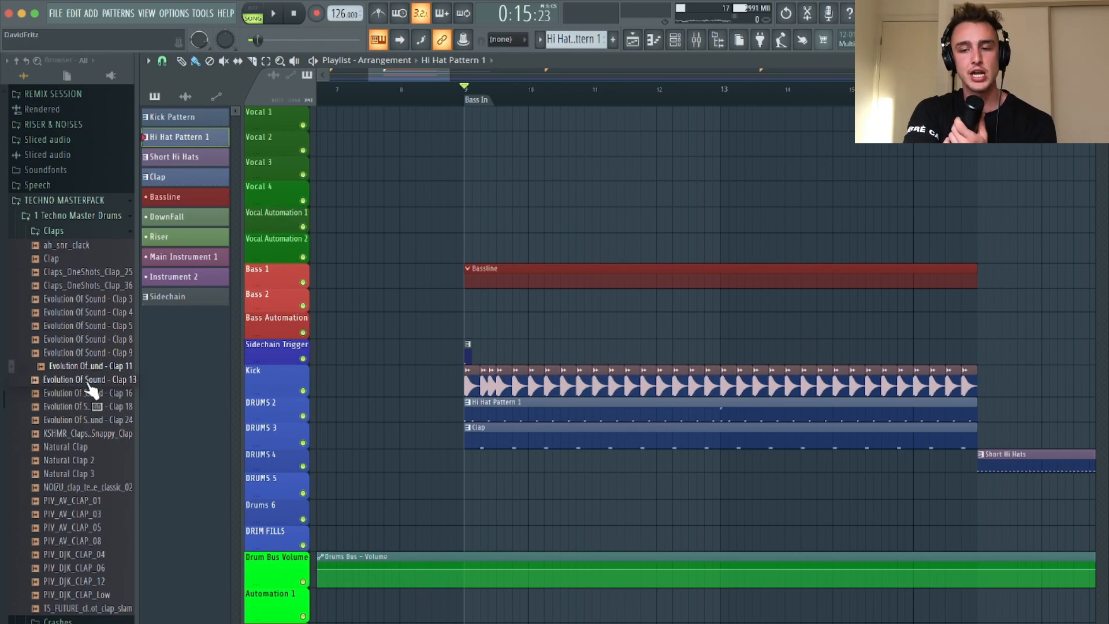
ctrl+scroll(553, 314, up, 2)
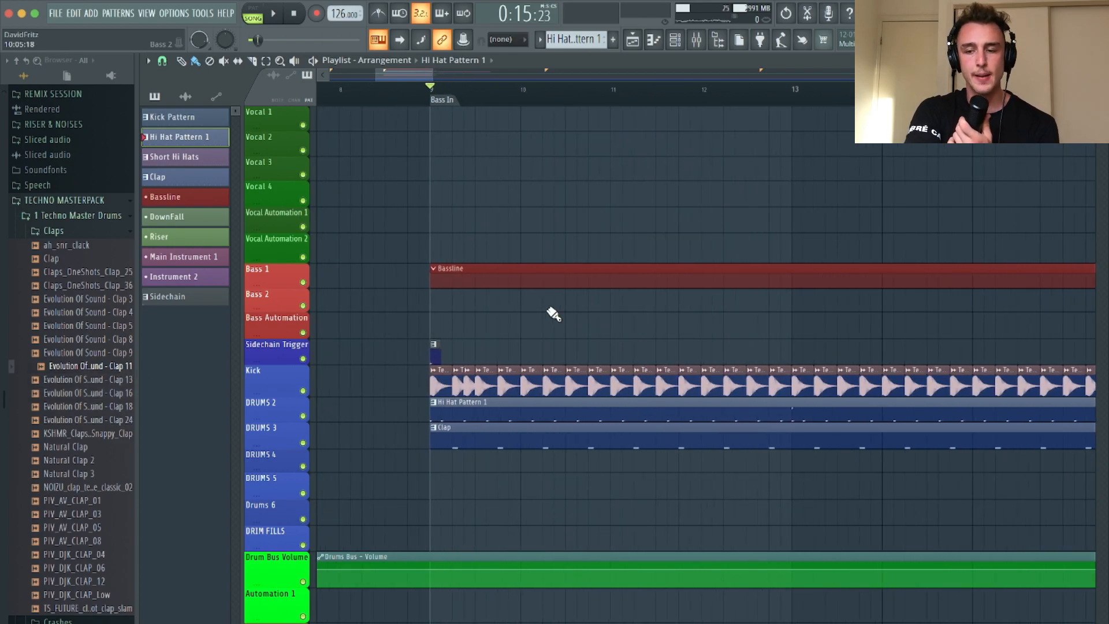
key(space)
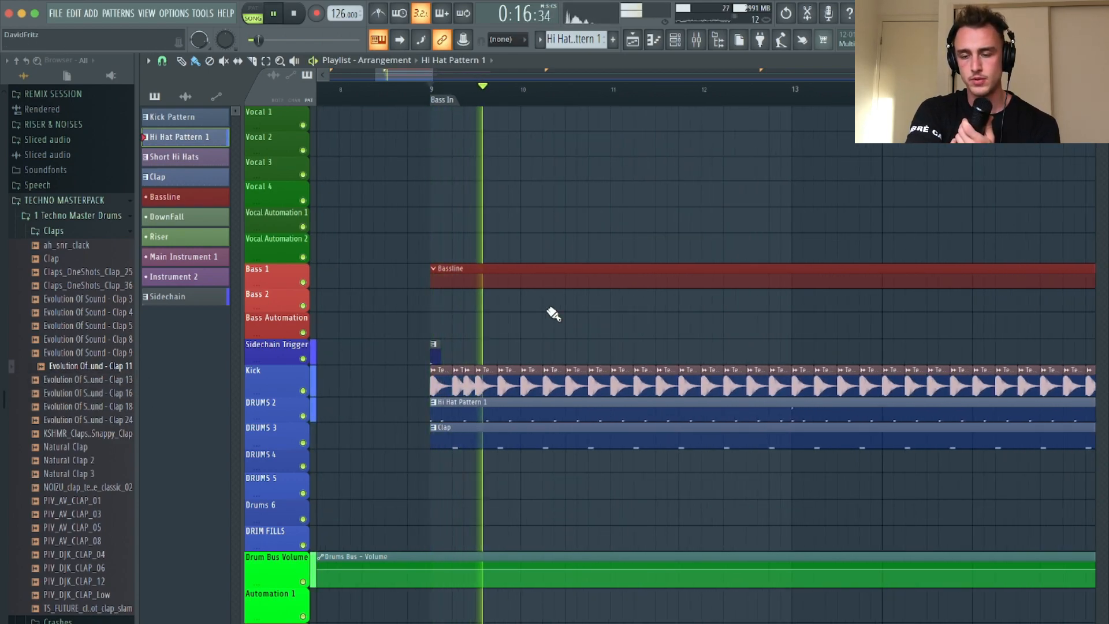
key(space)
Bring up the channel rack, move it to the start of the playlist and open the Sub Bass channel's Serum instrument
click(675, 41)
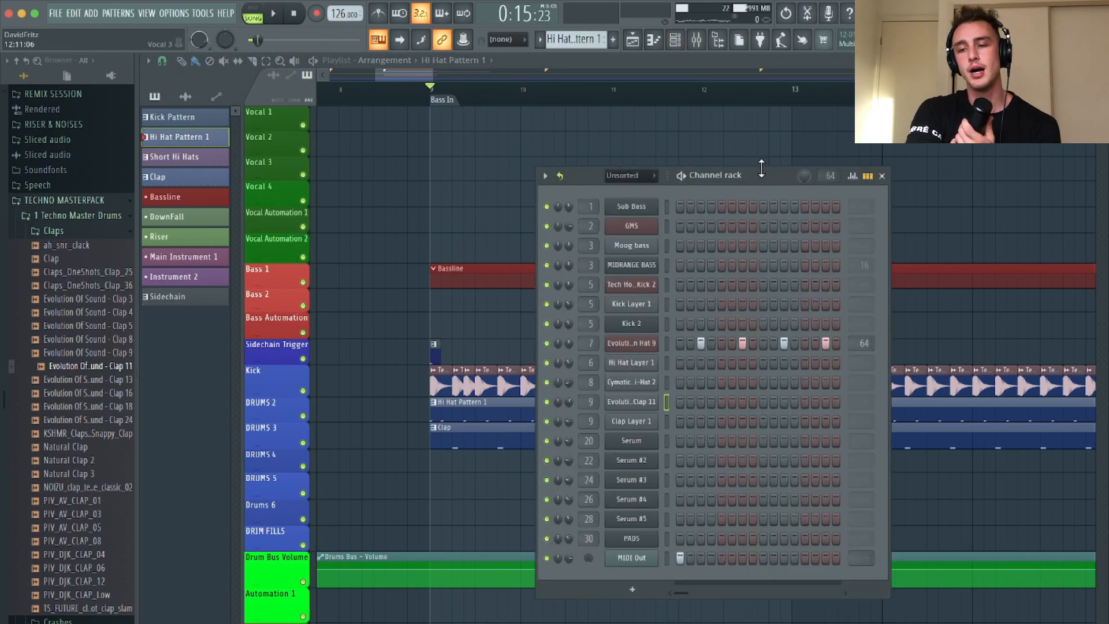
drag(761, 176, 365, 119)
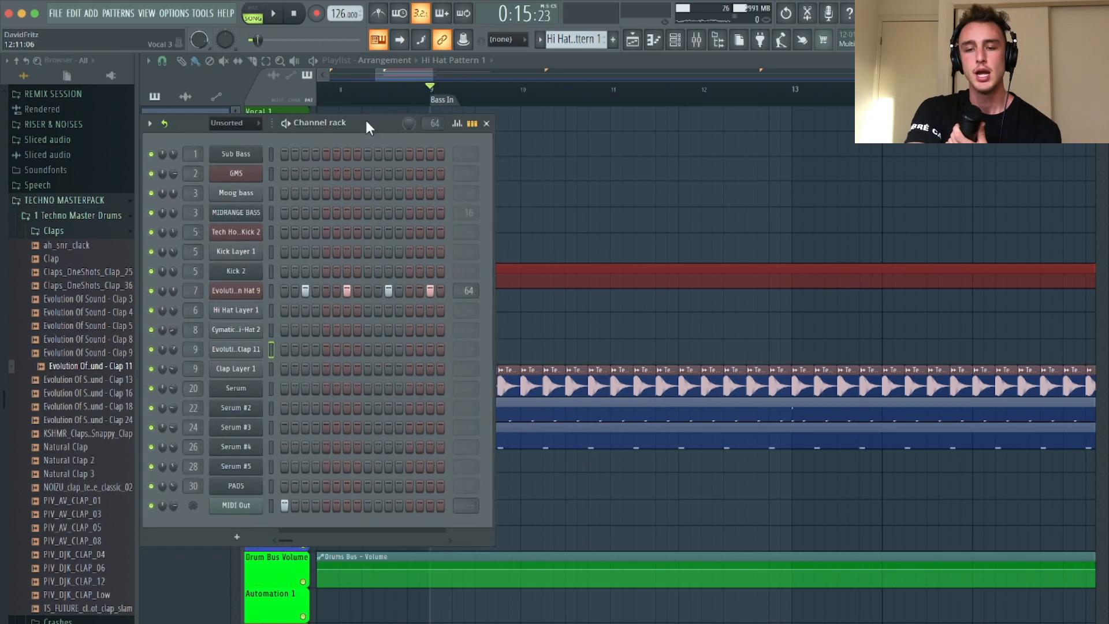
click(225, 153)
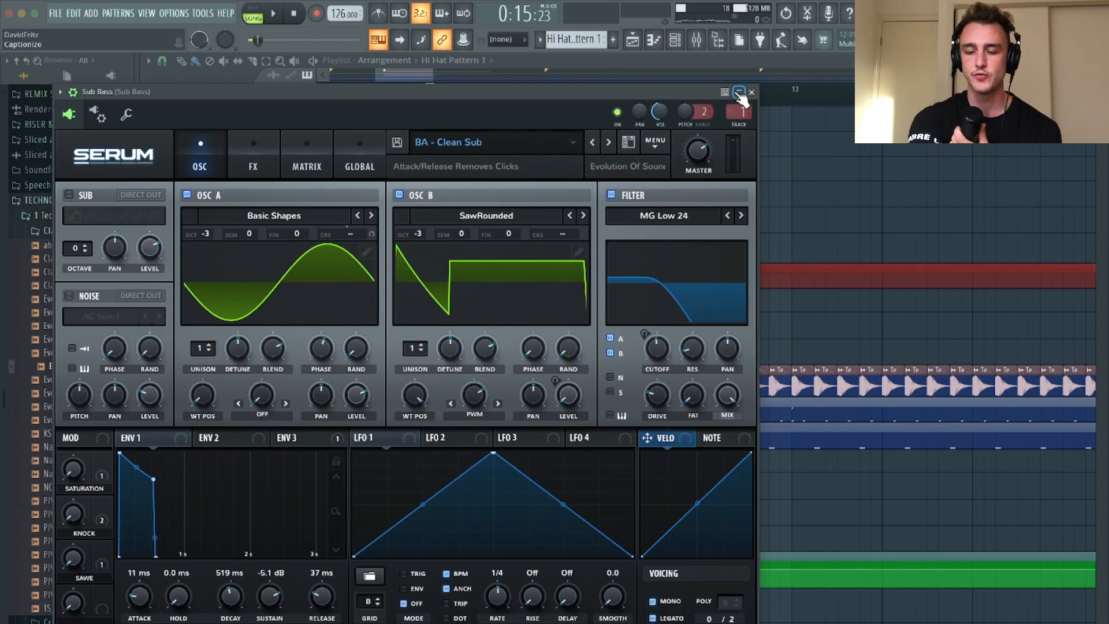
Play test notes on the Sub Bass, both alone and with the arrangement running, and close its instrument window
key(b)
key(b)
key(b)
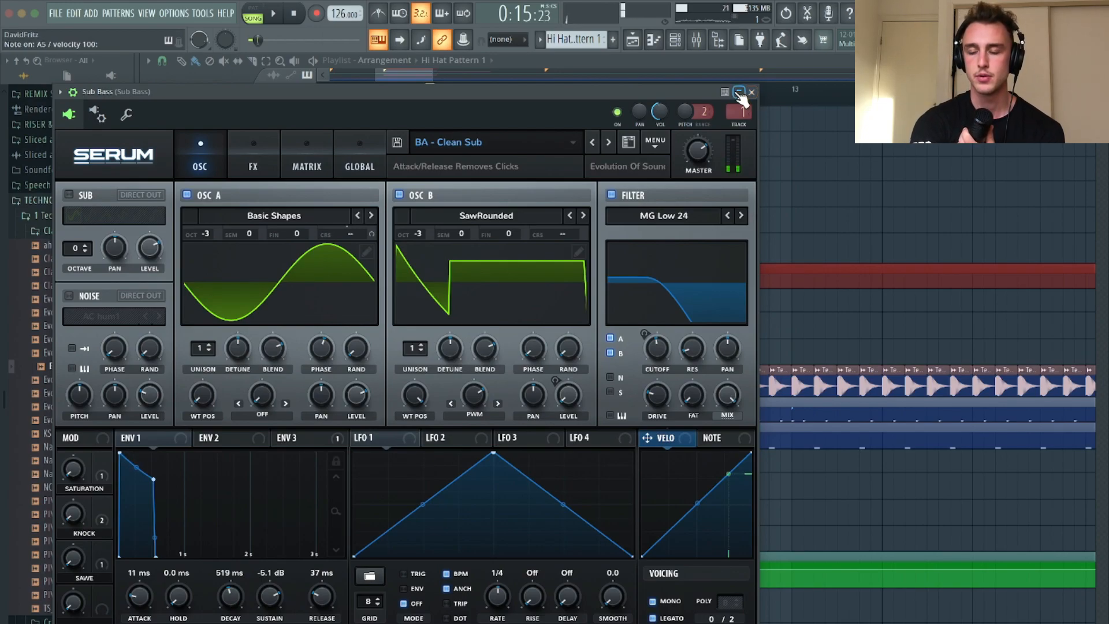
key(b)
key(c)
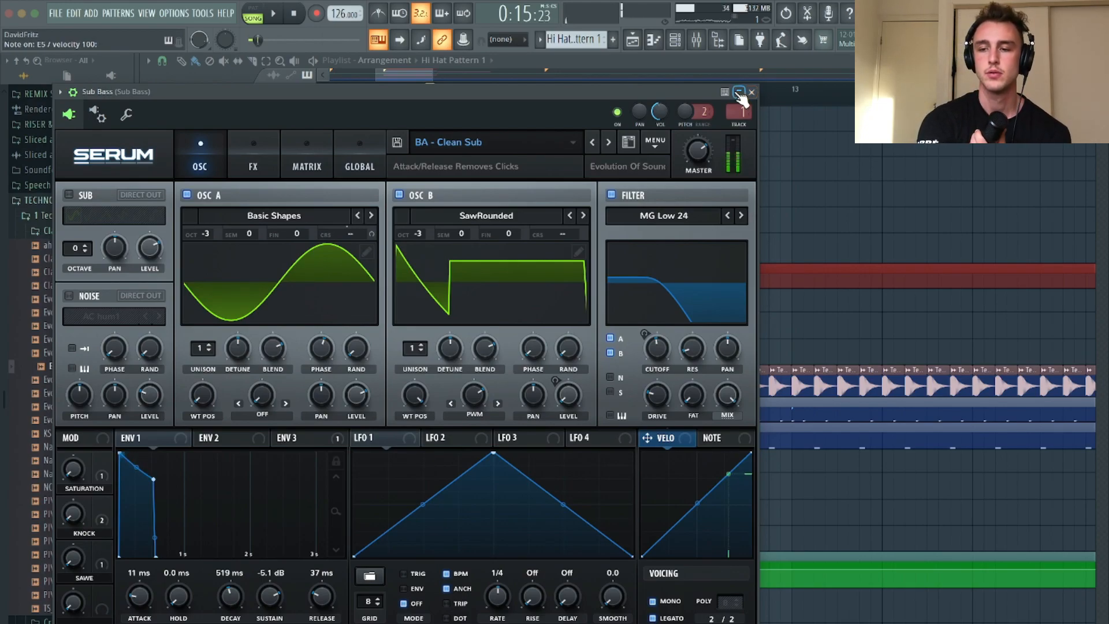
key(space)
key(b)
key(c)
key(space)
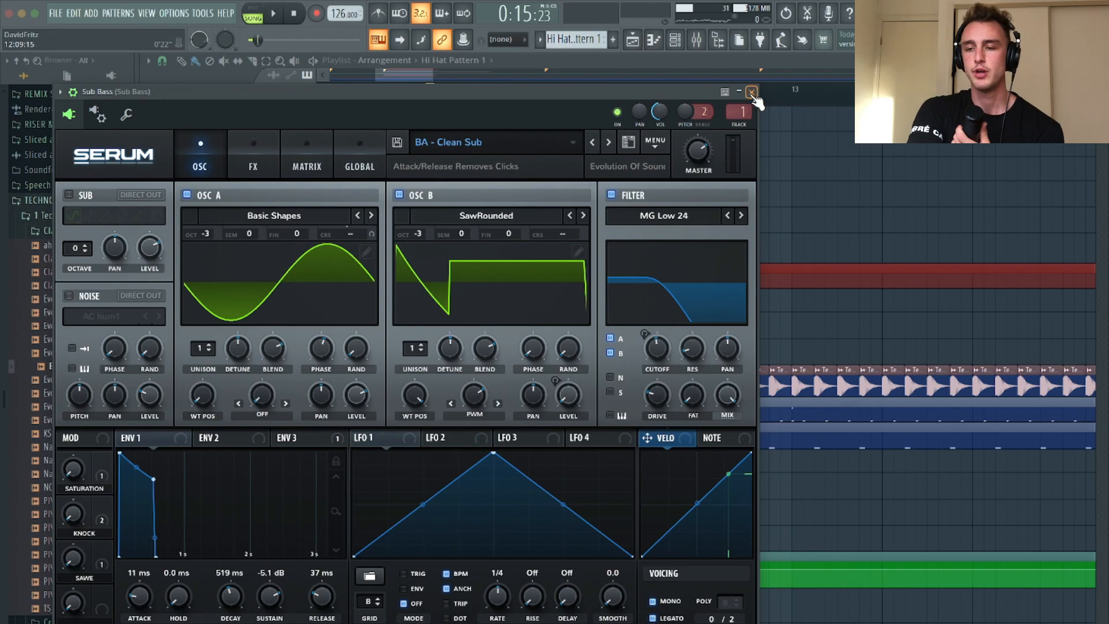
click(751, 92)
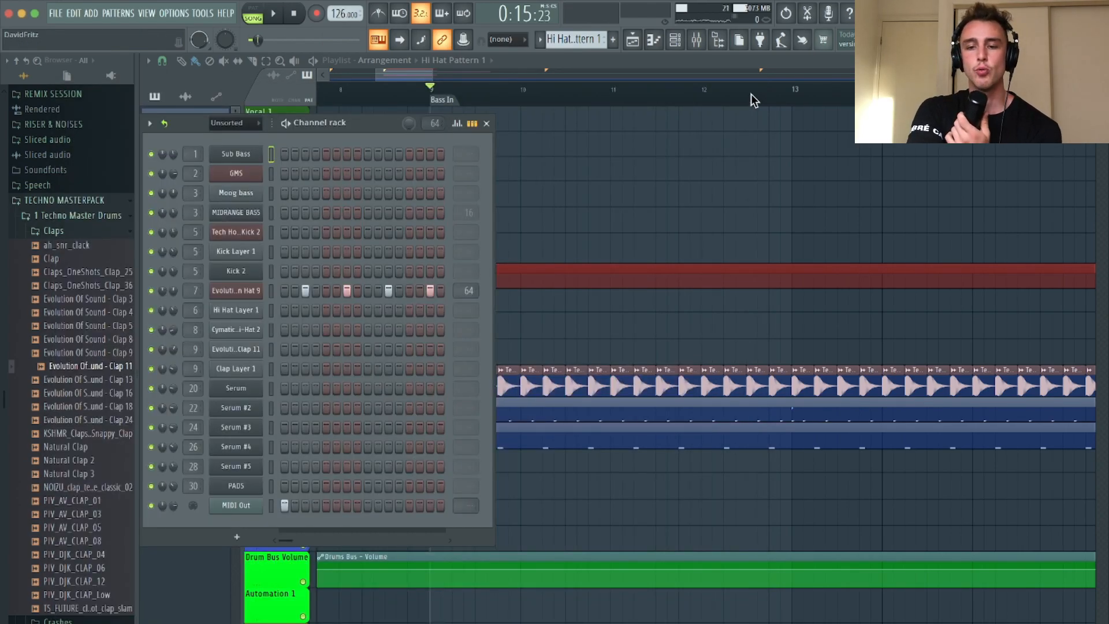
Open the Moog bass channel's sampler and audition its sound with D5 and F5 notes
click(272, 187)
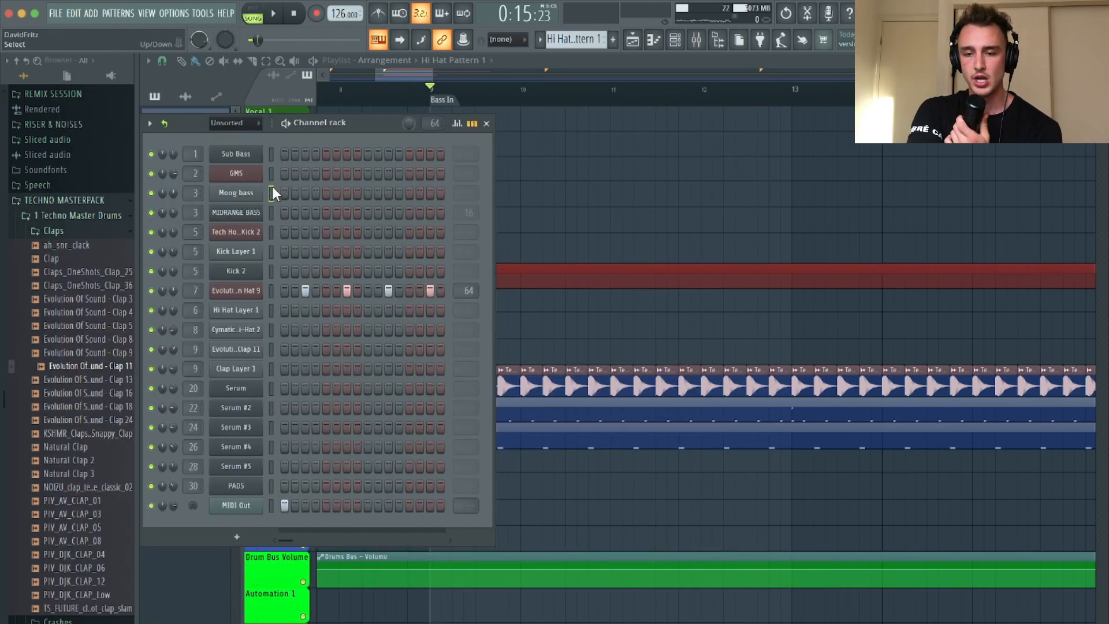
click(236, 193)
click(241, 200)
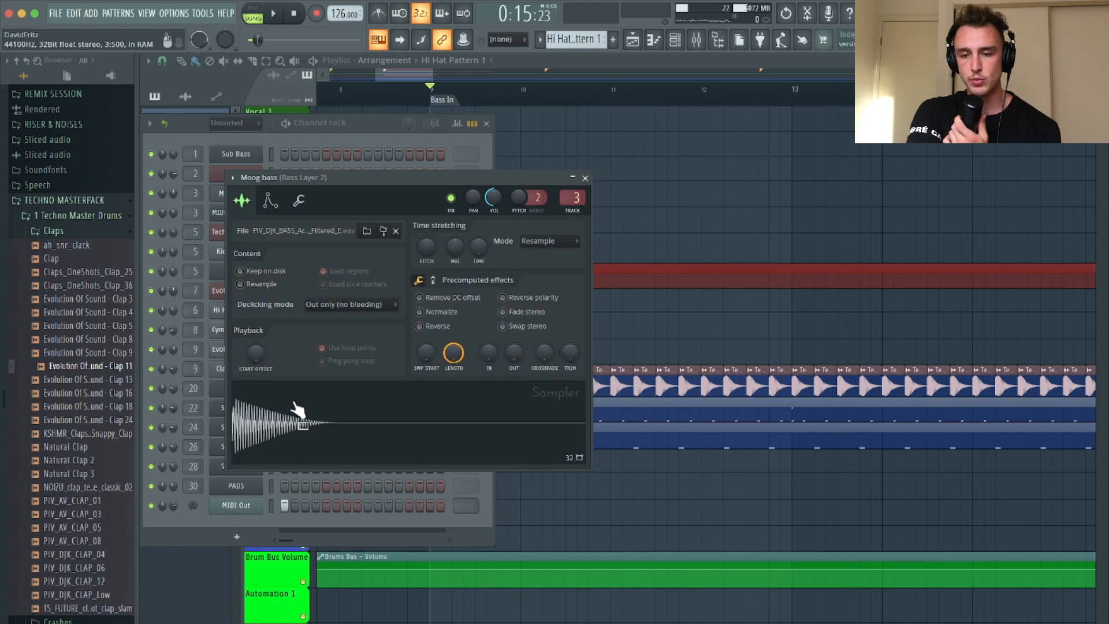
key(v)
key(v)
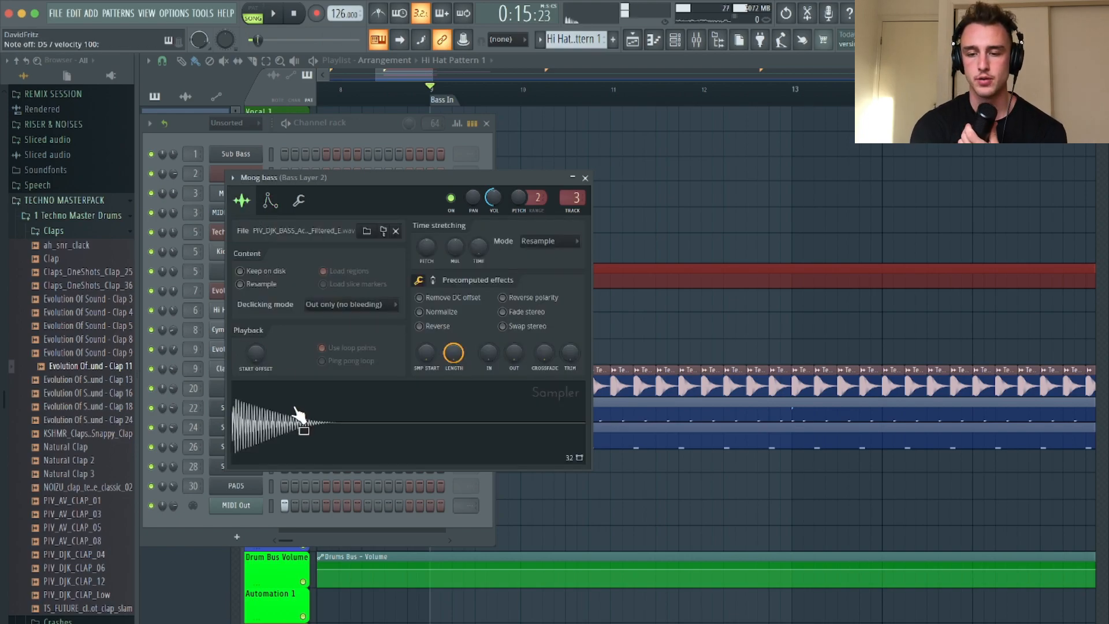
key(x)
key(v)
Try a bass line of D5, F5 and G5 on the Moog bass over the drums, and close the sampler and channel rack
key(space)
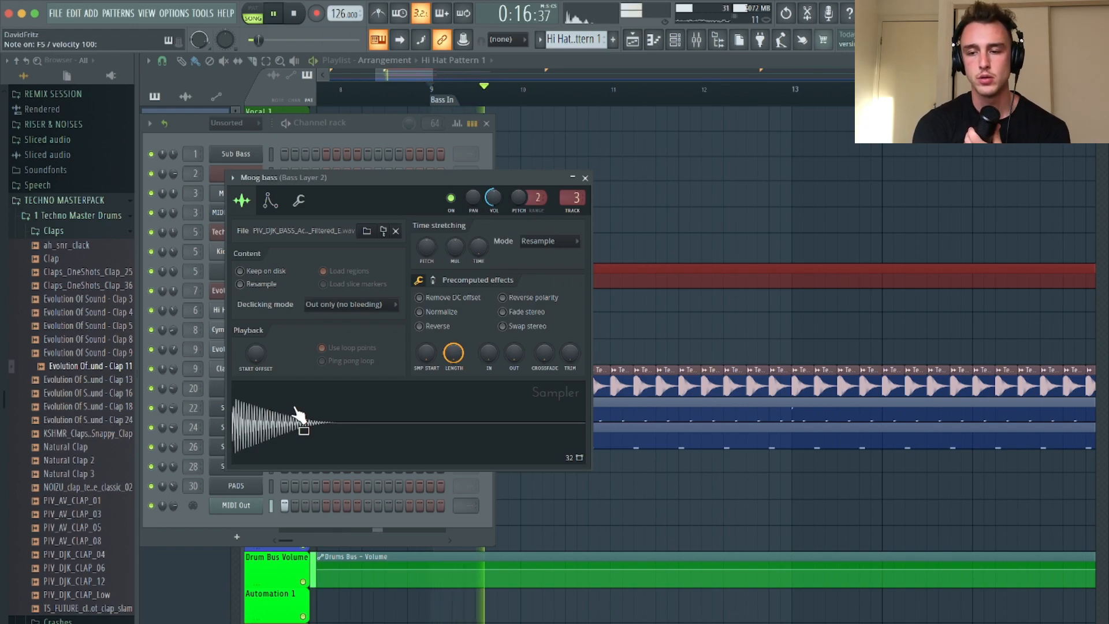
key(x)
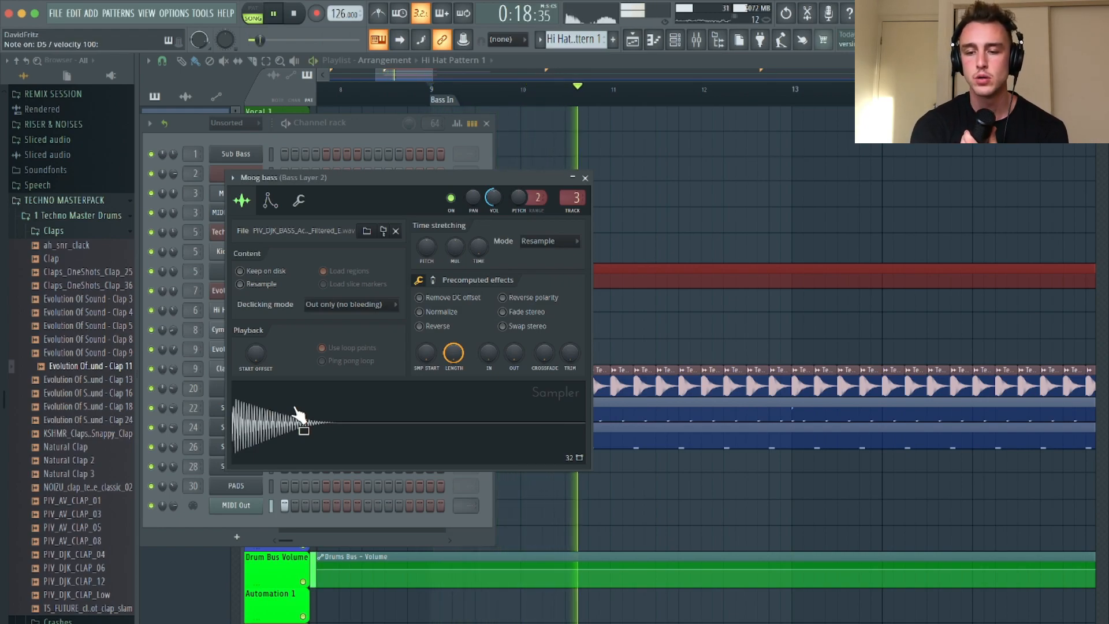
key(v)
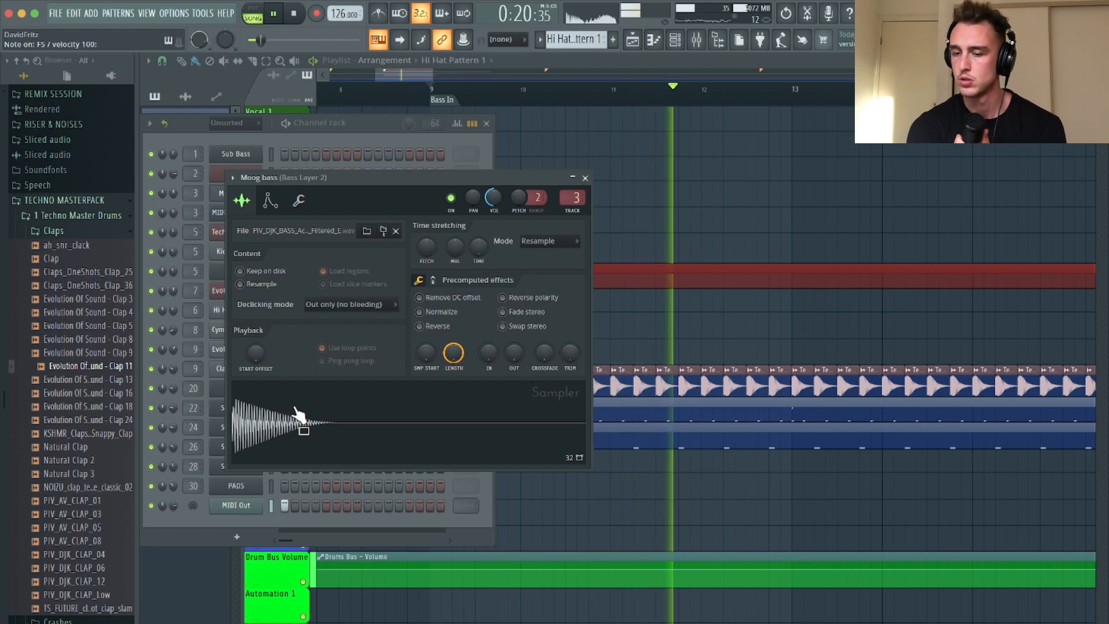
key(x)
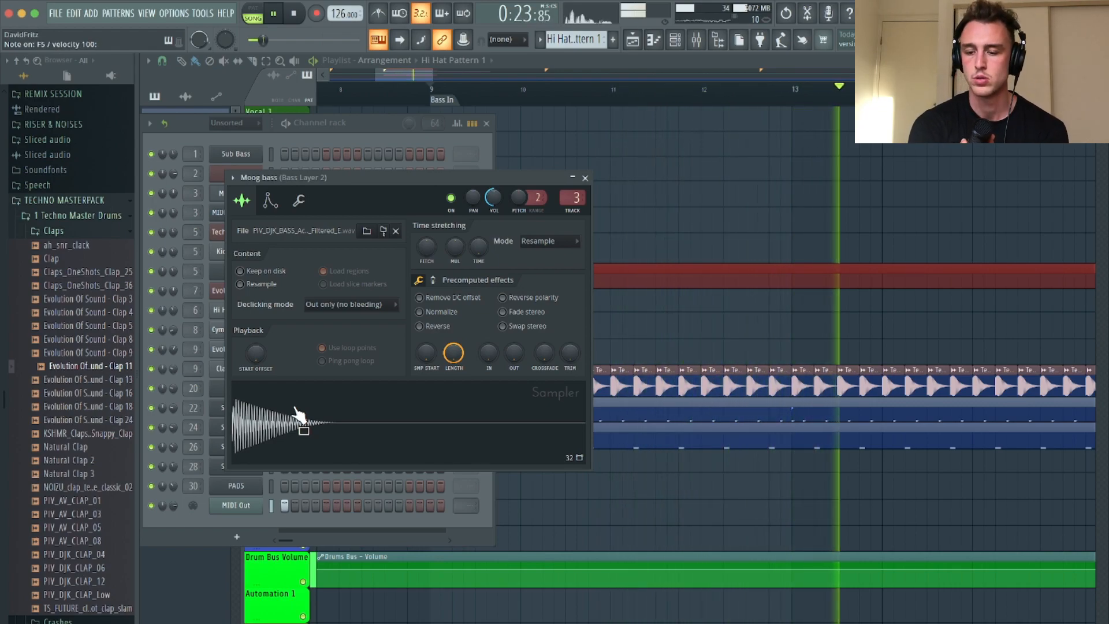
key(b)
key(space)
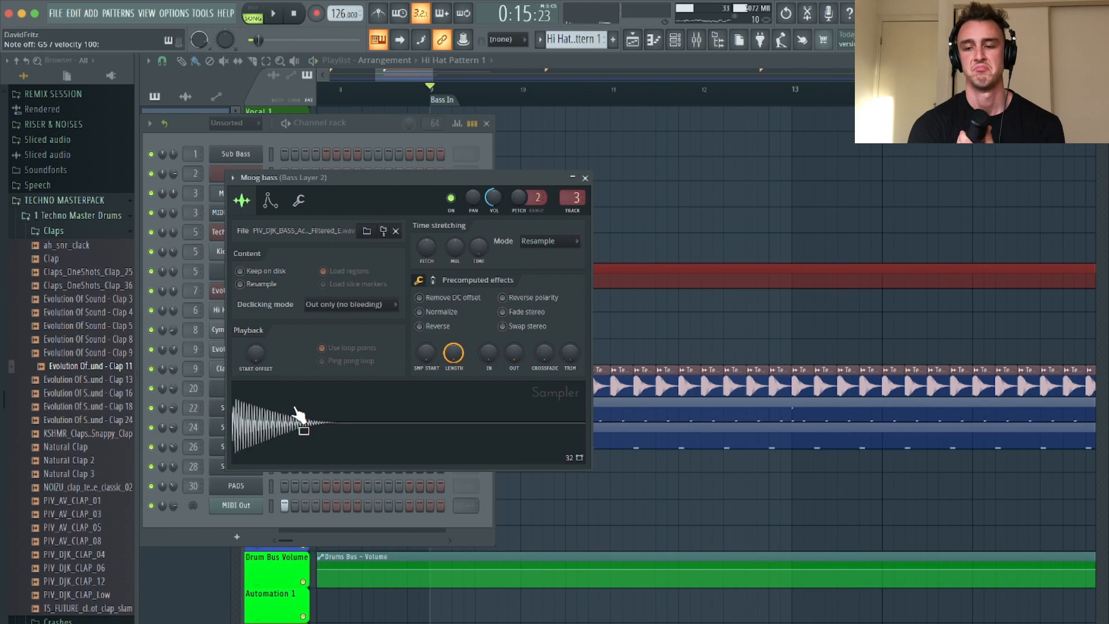
click(585, 178)
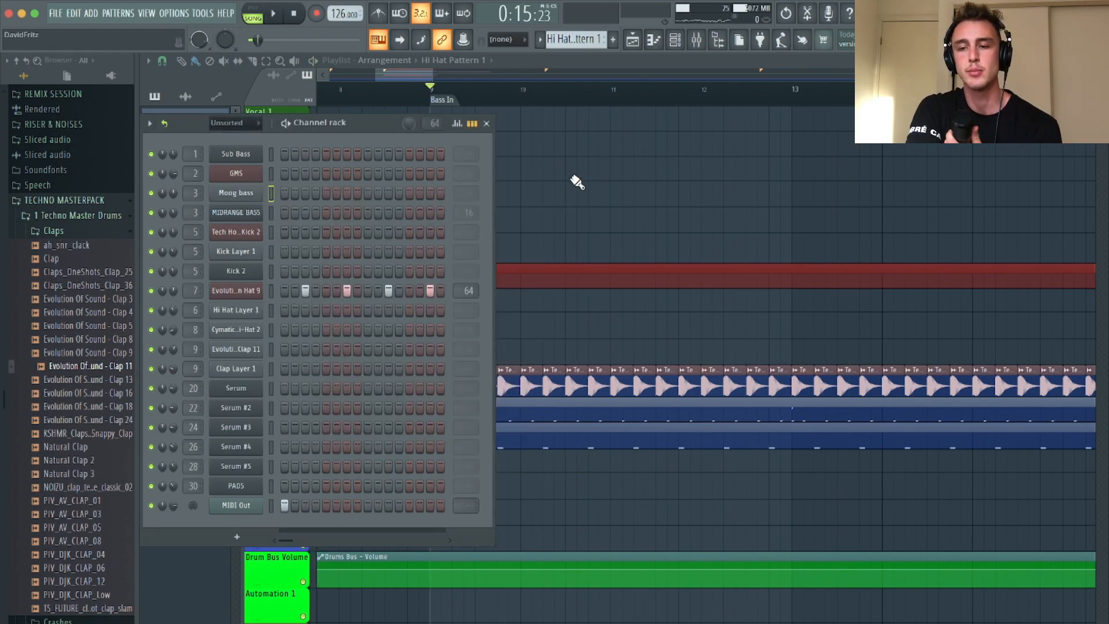
click(486, 123)
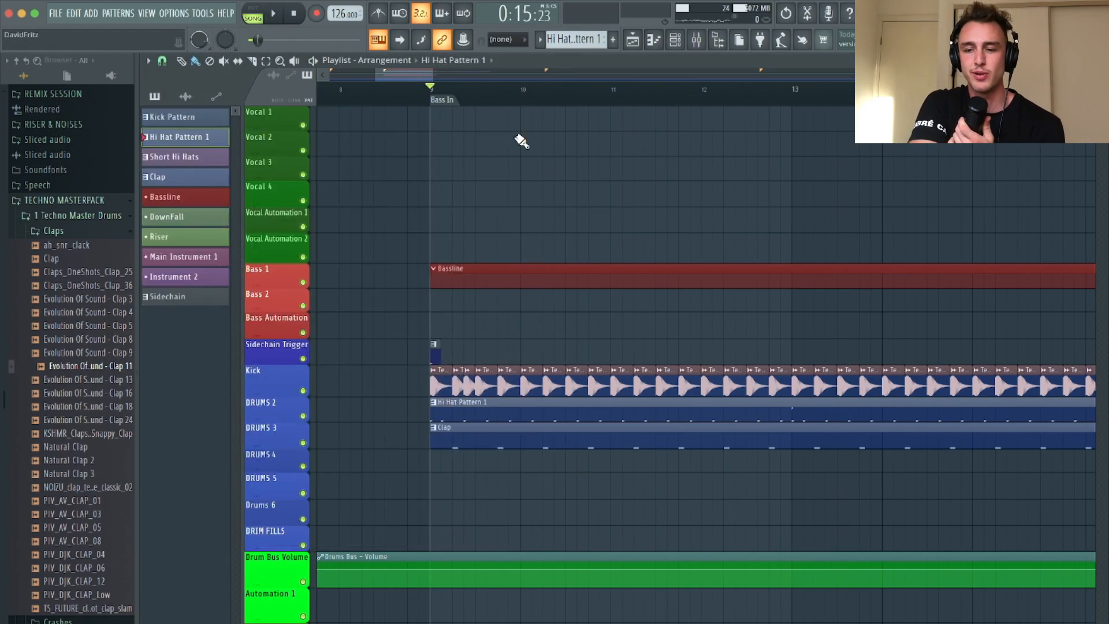
Open the piano roll for the Moog bass channel
scroll(675, 208, down, 4)
scroll(674, 208, left, 1)
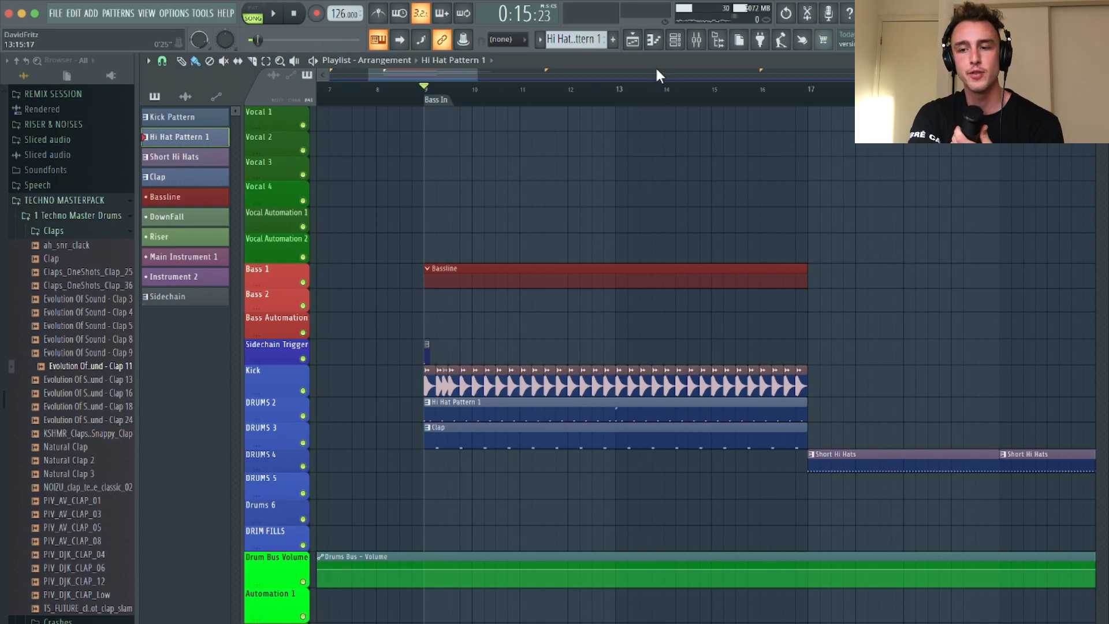
click(654, 40)
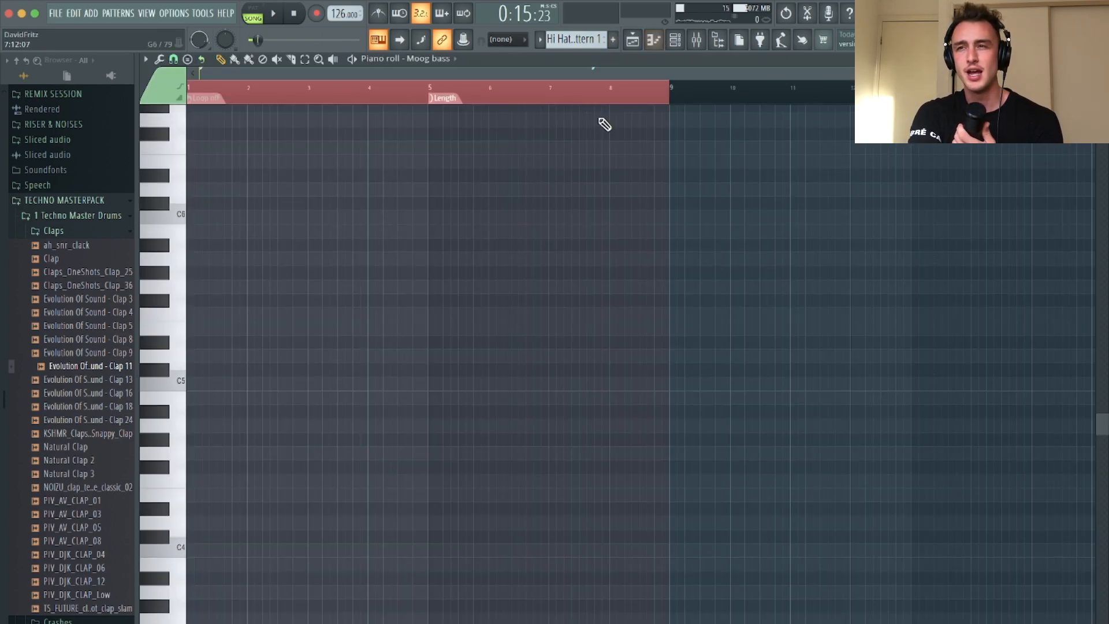
Rehearse a bass melody with notes such as G5 and D5 on the Moog bass over the running arrangement
scroll(635, 124, down, 3)
scroll(501, 304, down, 7)
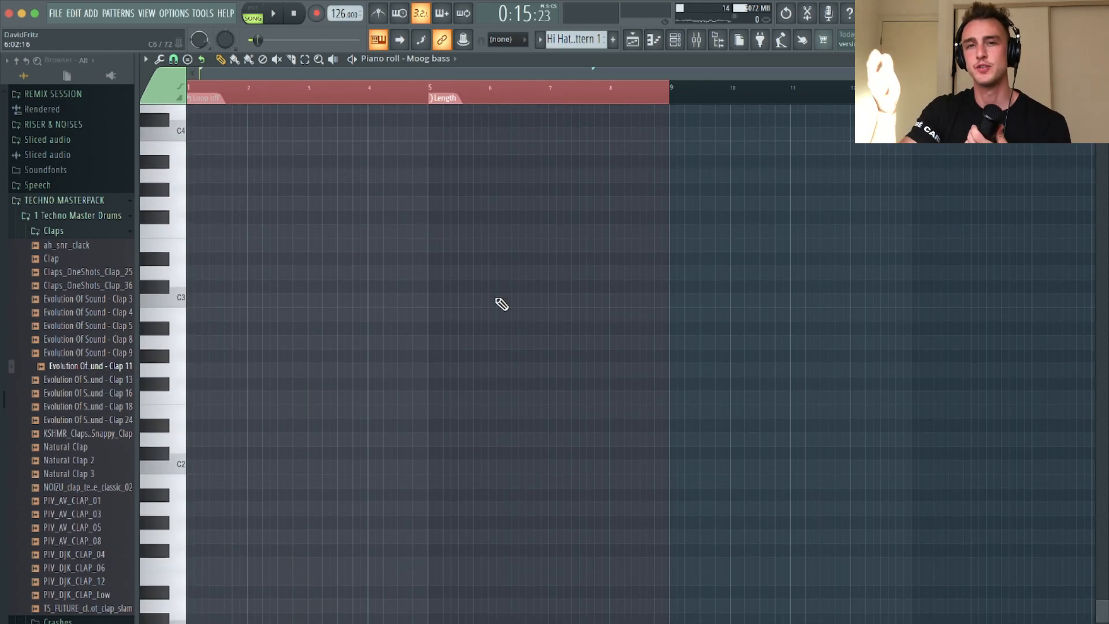
scroll(502, 304, up, 1)
scroll(501, 305, up, 5)
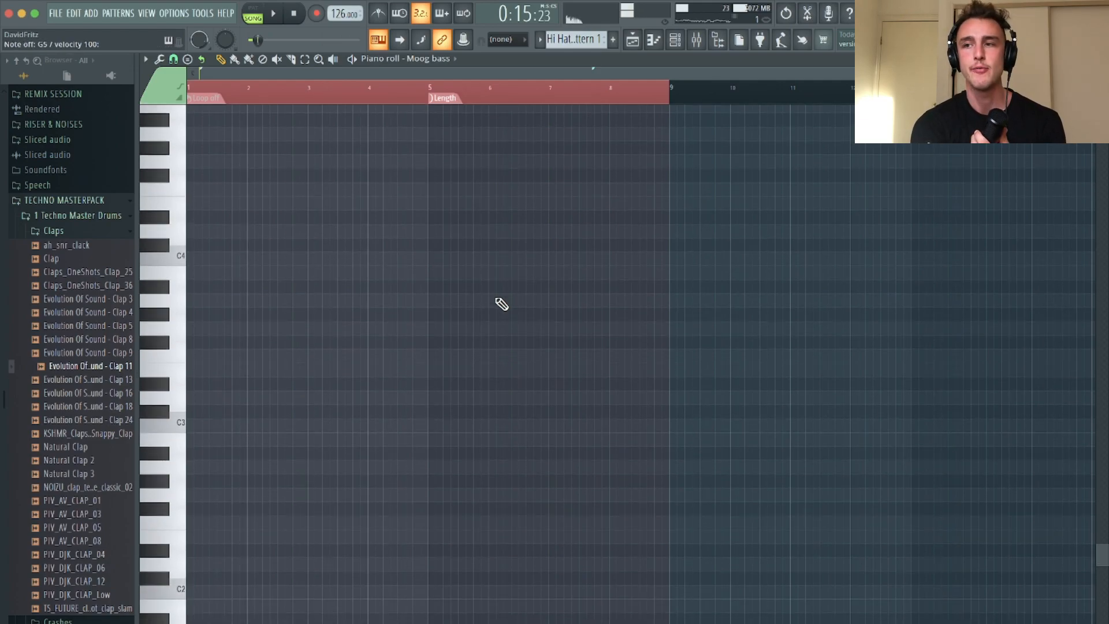
key(space)
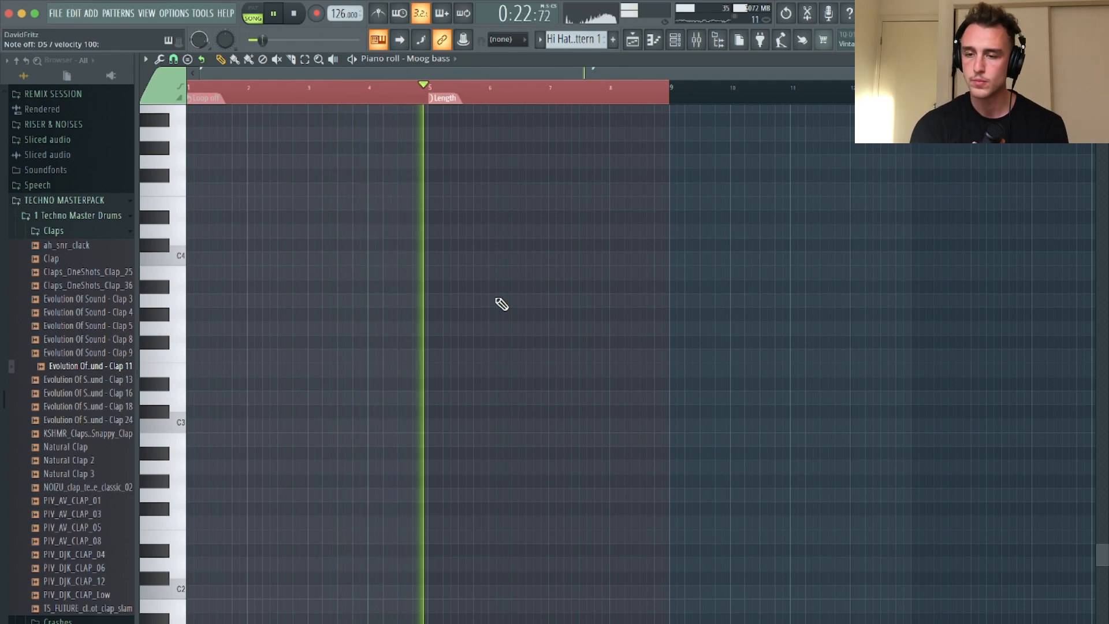
key(space)
Record a four-bar Moog bass line of D5, F5, G5 and C5 notes into the Bassline clip from bar 9 in the playlist
click(633, 40)
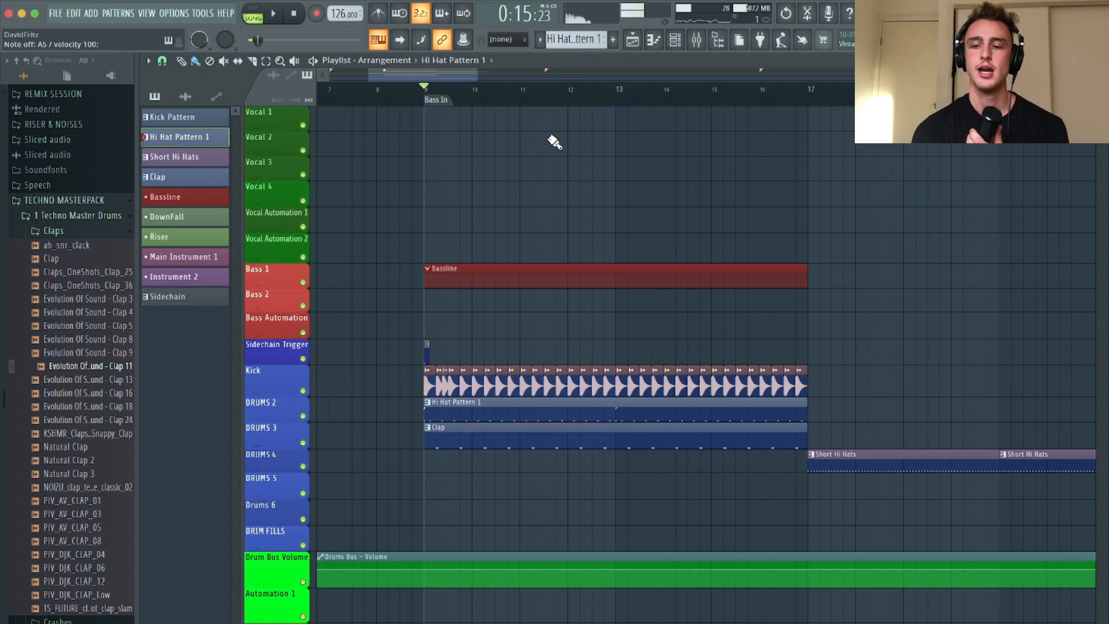
click(502, 282)
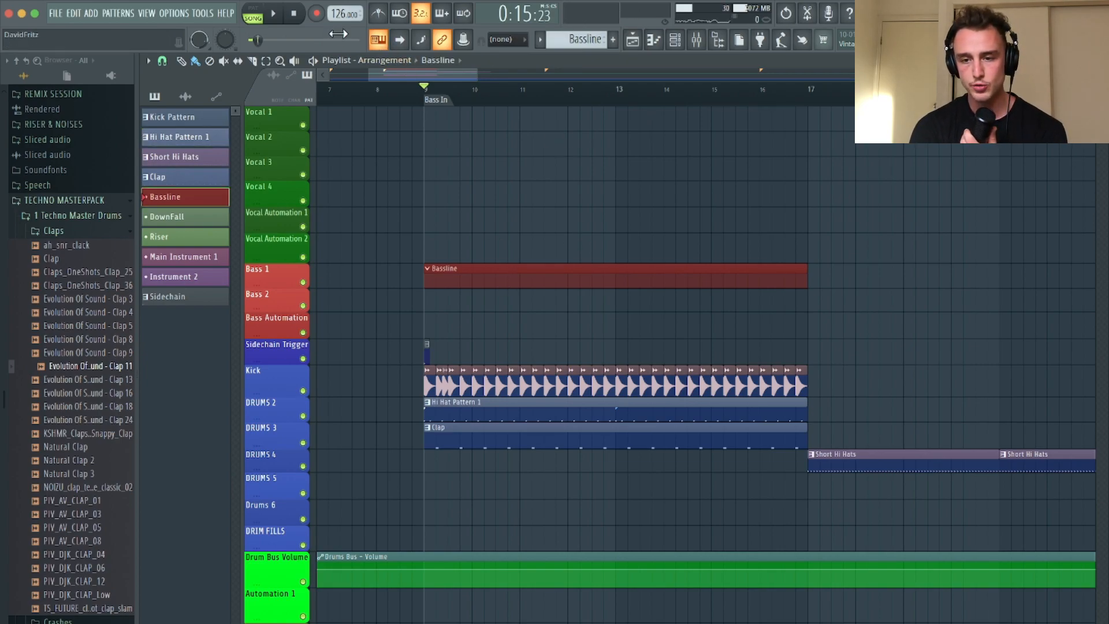
click(317, 13)
key(space)
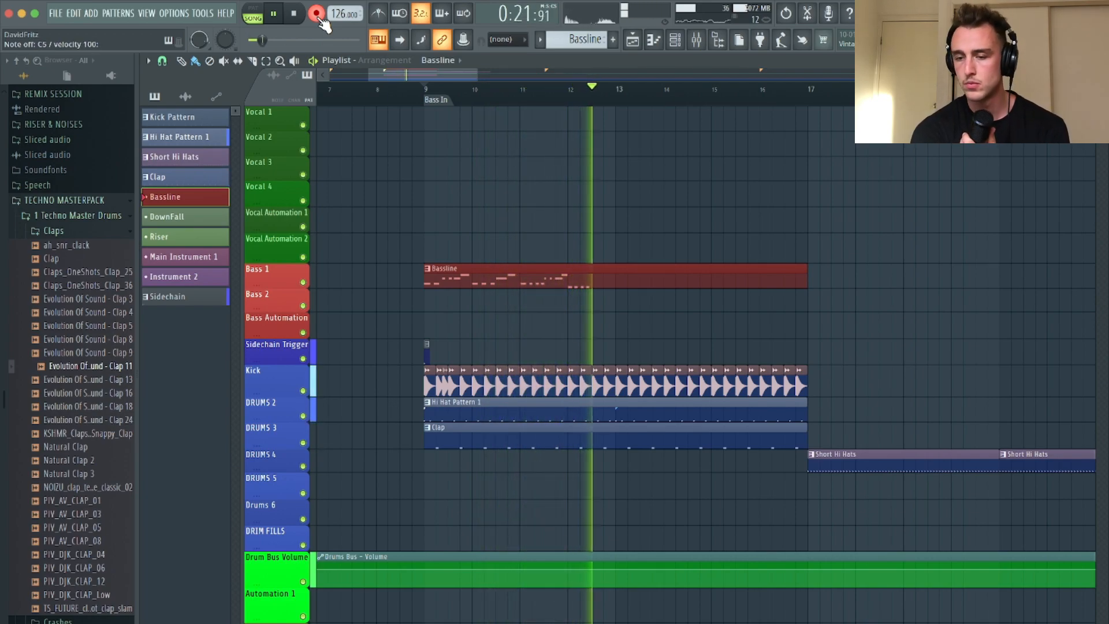
key(space)
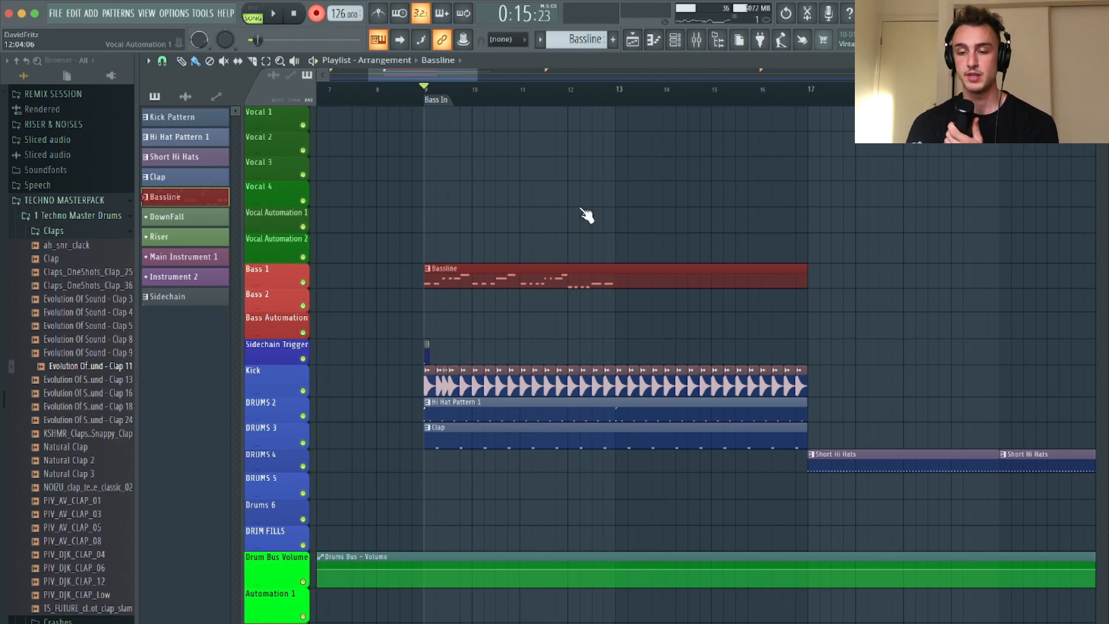
Open the Bassline clip's notes in the piano roll and quantize all of them to the grid
double_click(485, 279)
scroll(309, 279, up, 5)
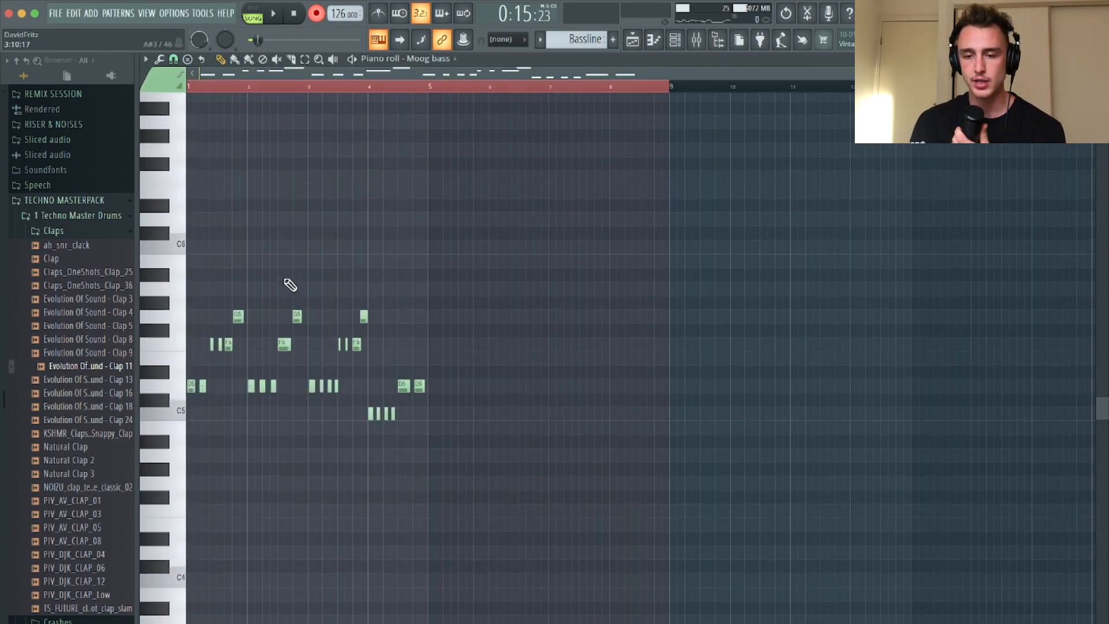
key(ctrl+a)
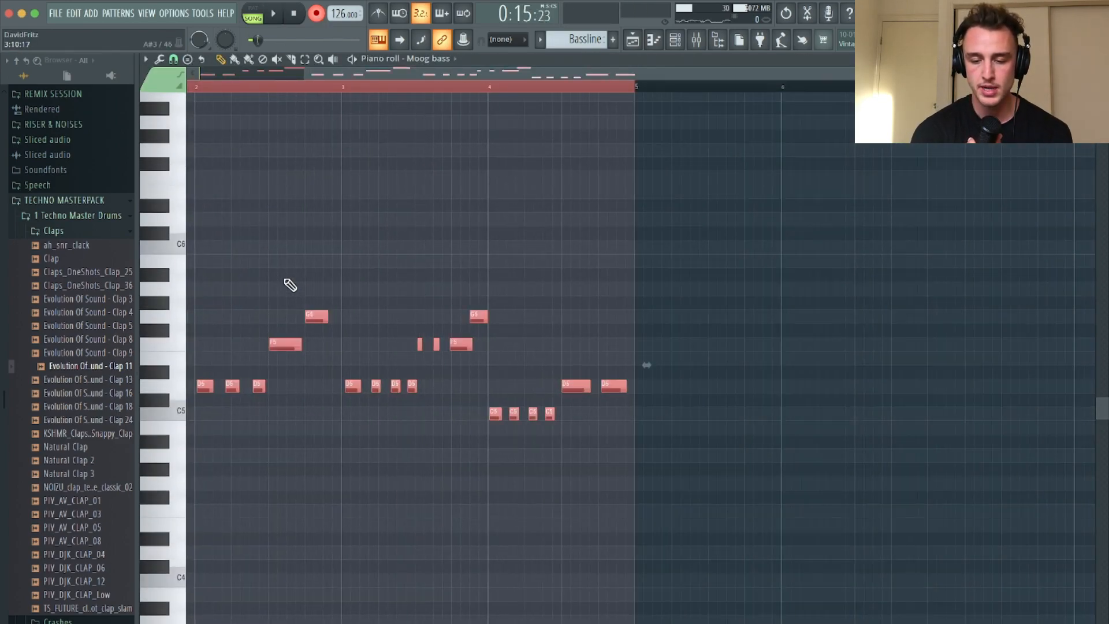
scroll(290, 285, up, 4)
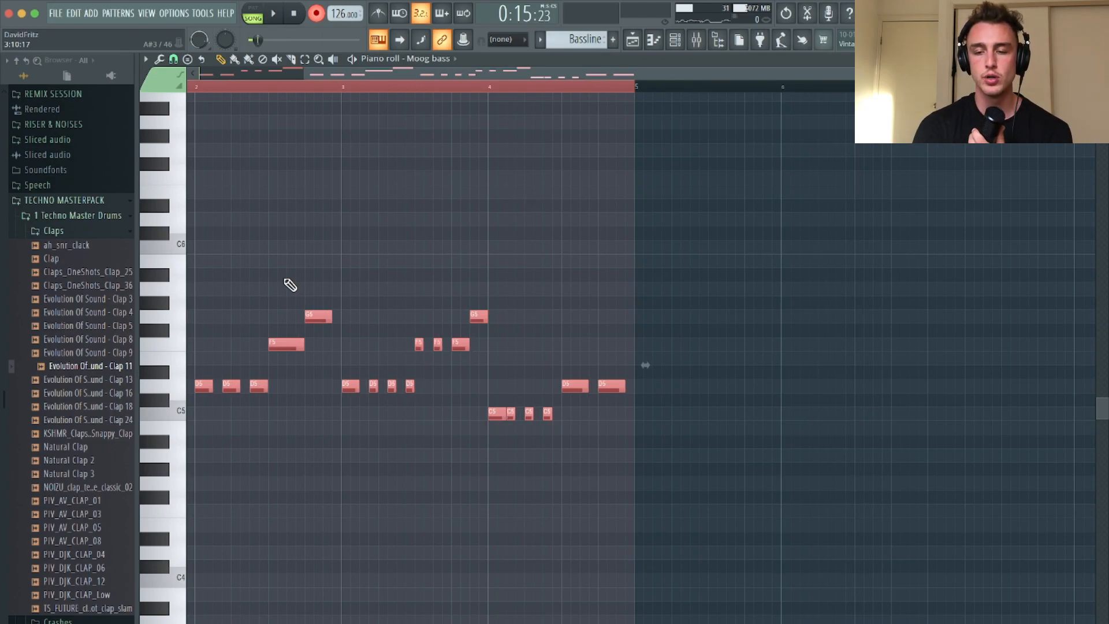
scroll(316, 250, down, 2)
Disarm recording, play back the quantized bassline with its notes deselected, and return to the playlist
click(316, 13)
key(space)
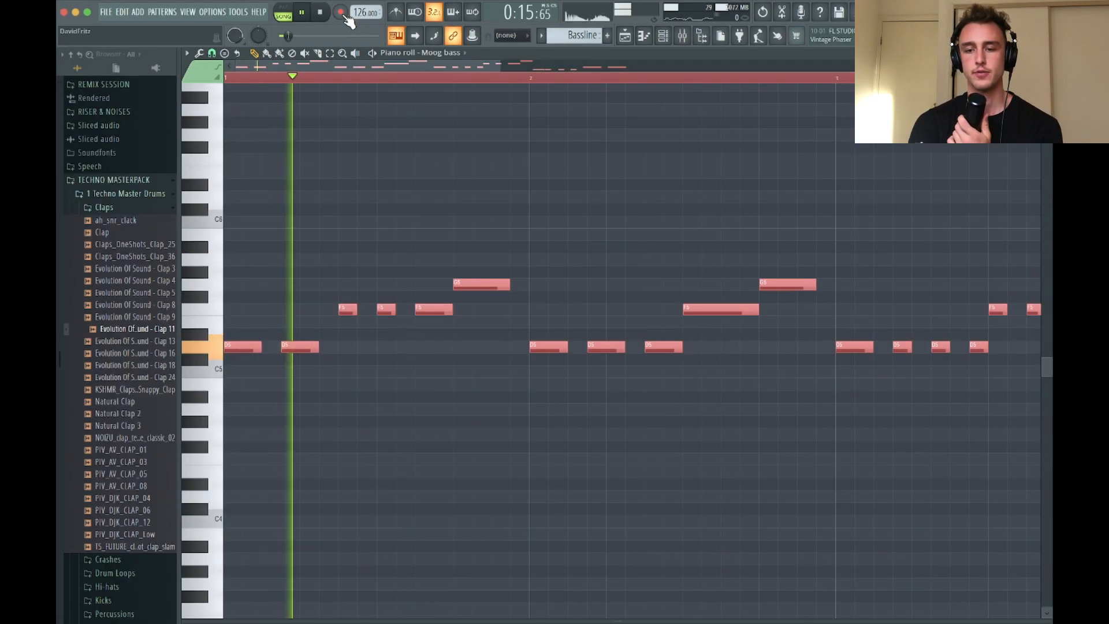
scroll(554, 174, down, 2)
click(618, 186)
right_click(618, 186)
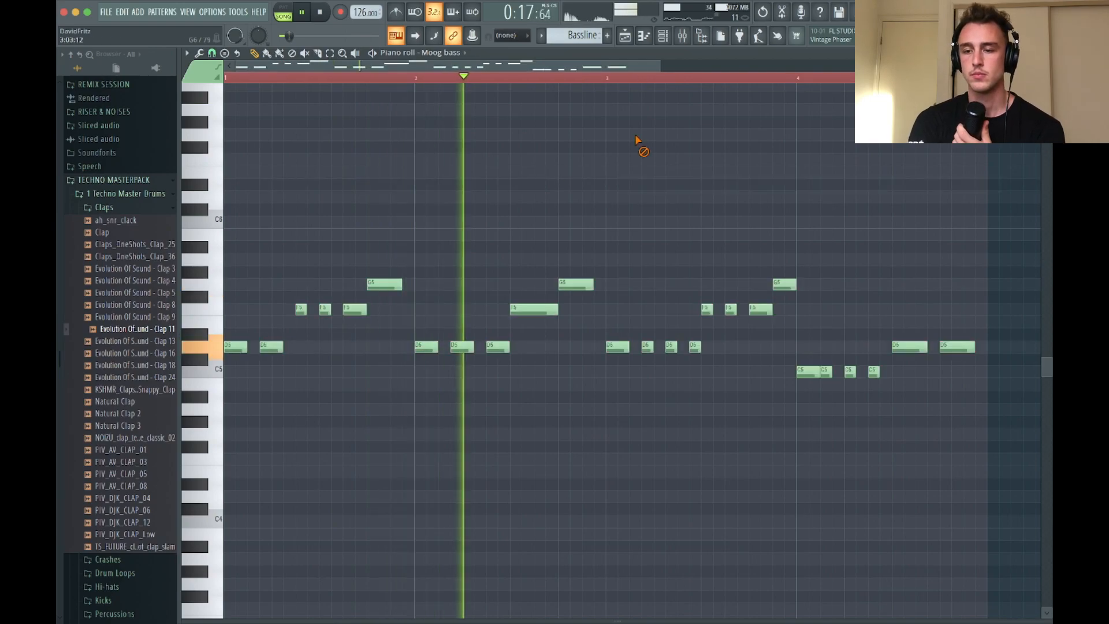
scroll(638, 185, down, 2)
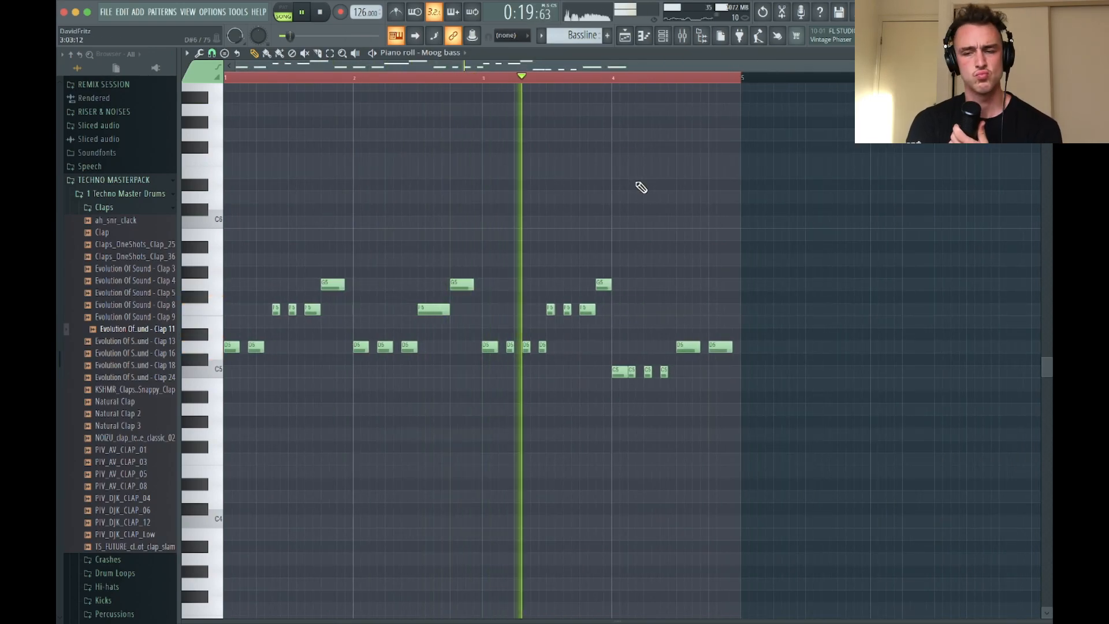
click(625, 36)
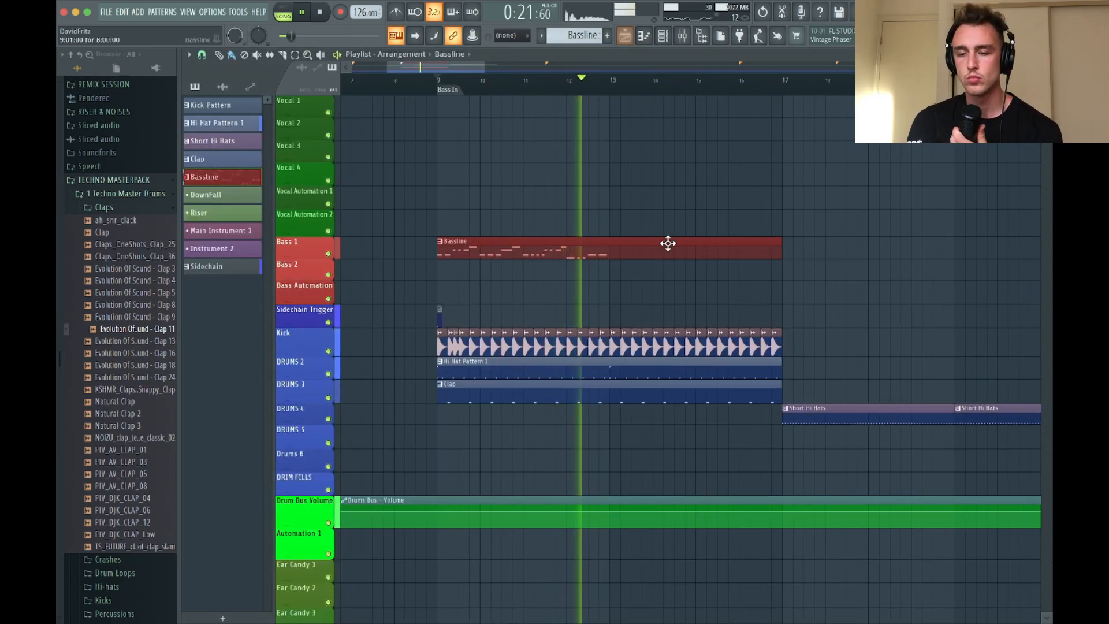
key(space)
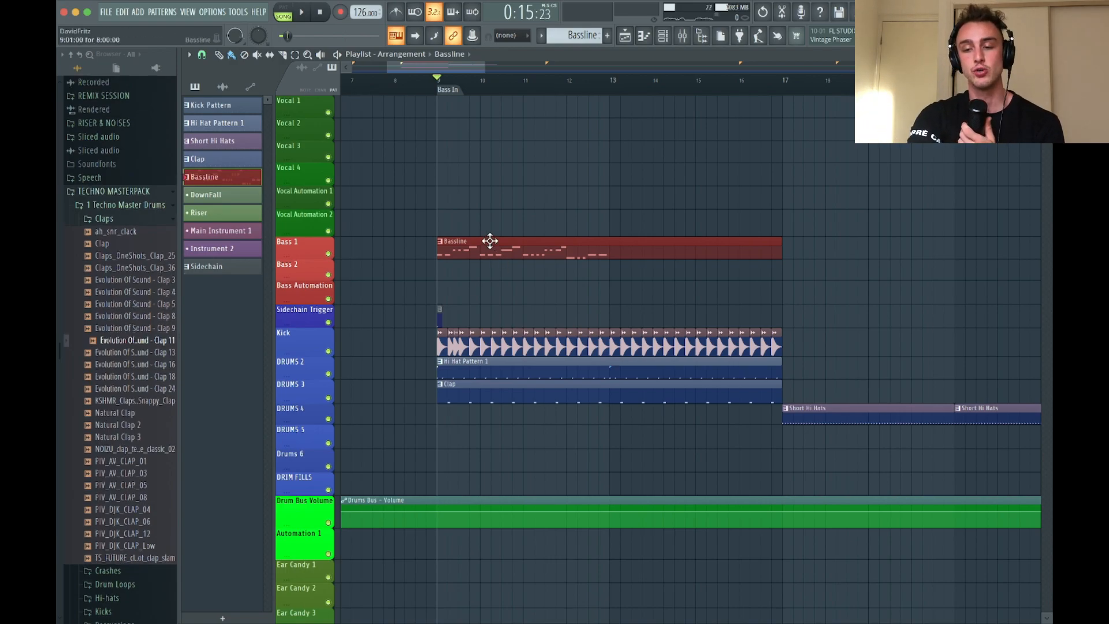
Review the Bassline clip's notes in the piano roll and go back to the playlist
double_click(508, 252)
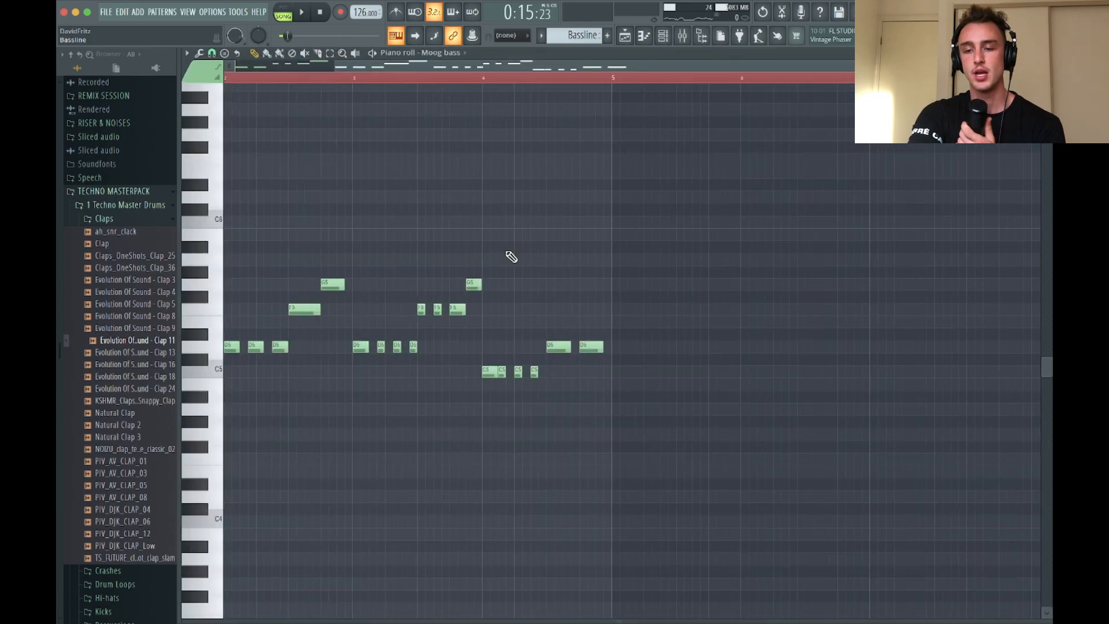
scroll(508, 255, up, 2)
click(627, 38)
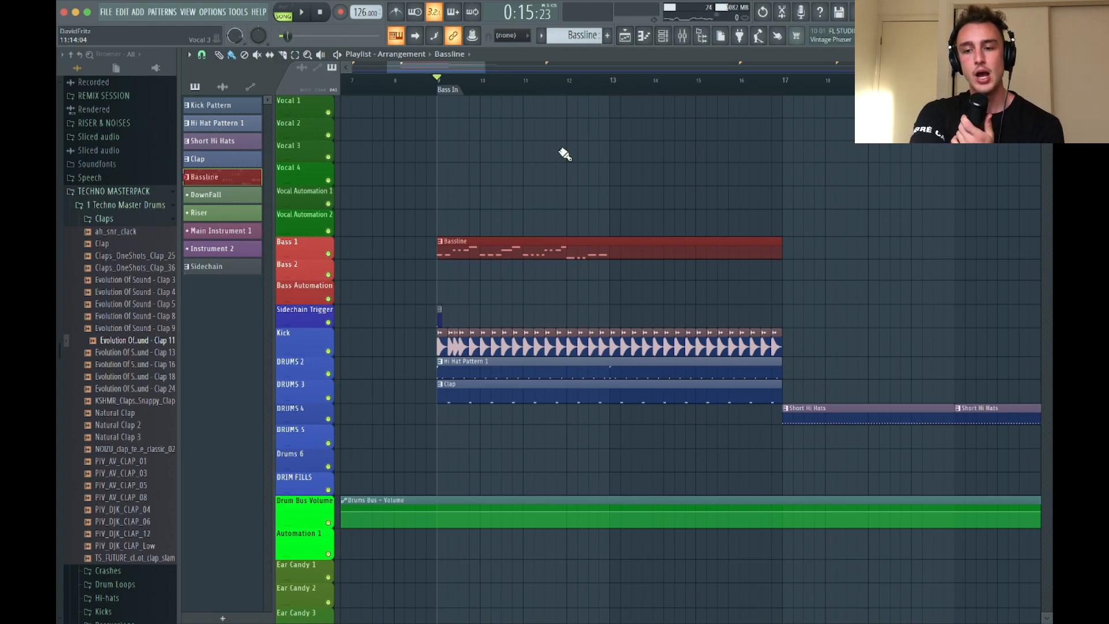
Enable the High & Low Pass Filter on the Bass Layer 2 mixer track and check its curve during playback
click(683, 37)
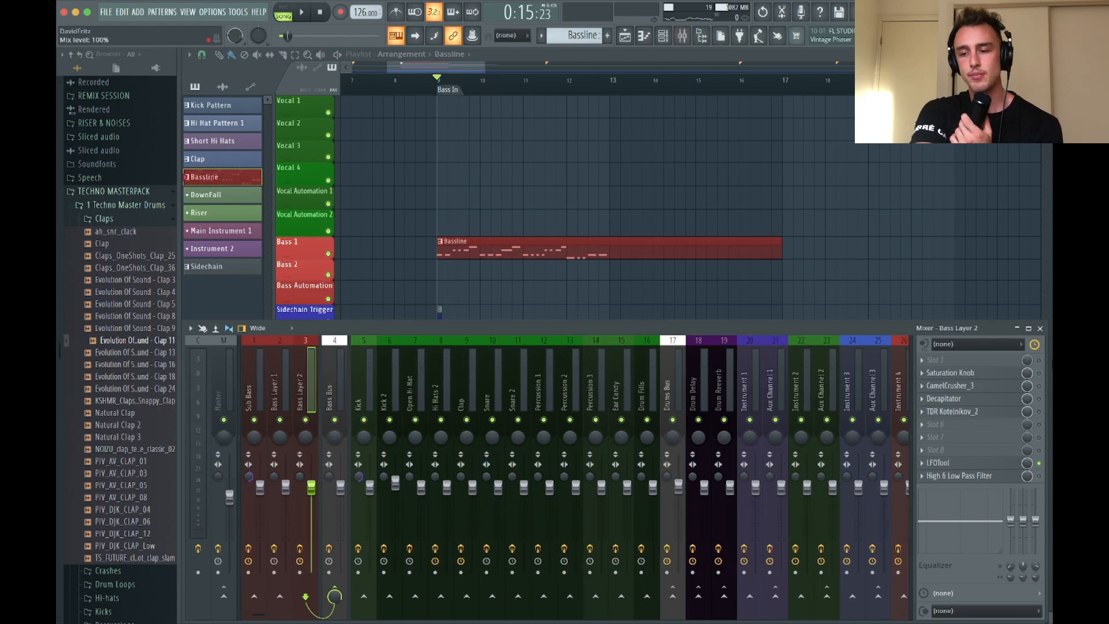
click(1038, 475)
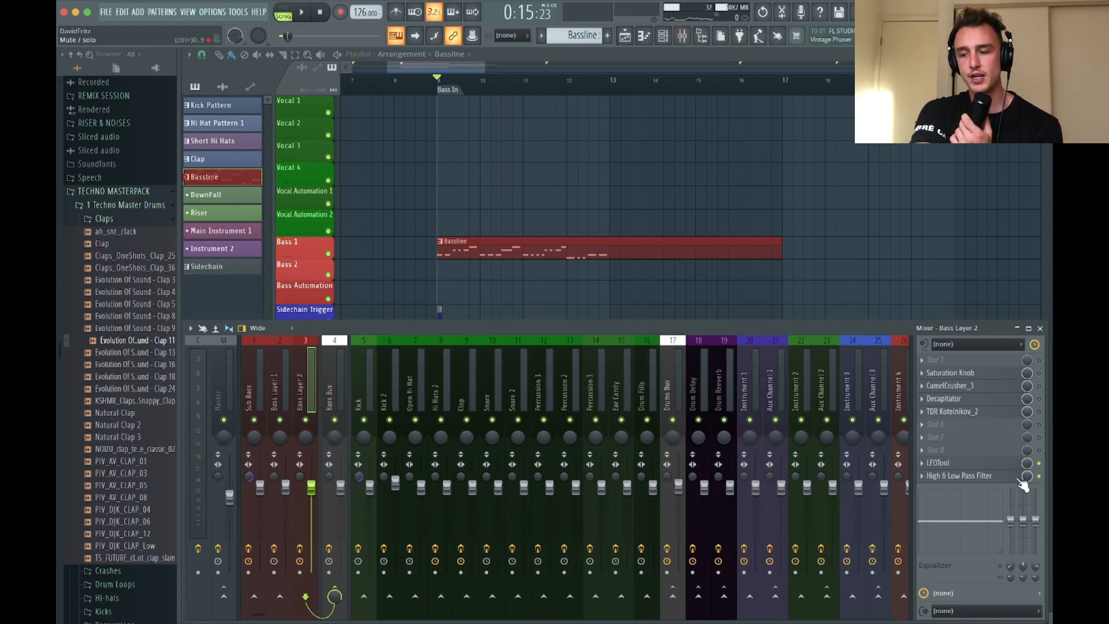
click(950, 477)
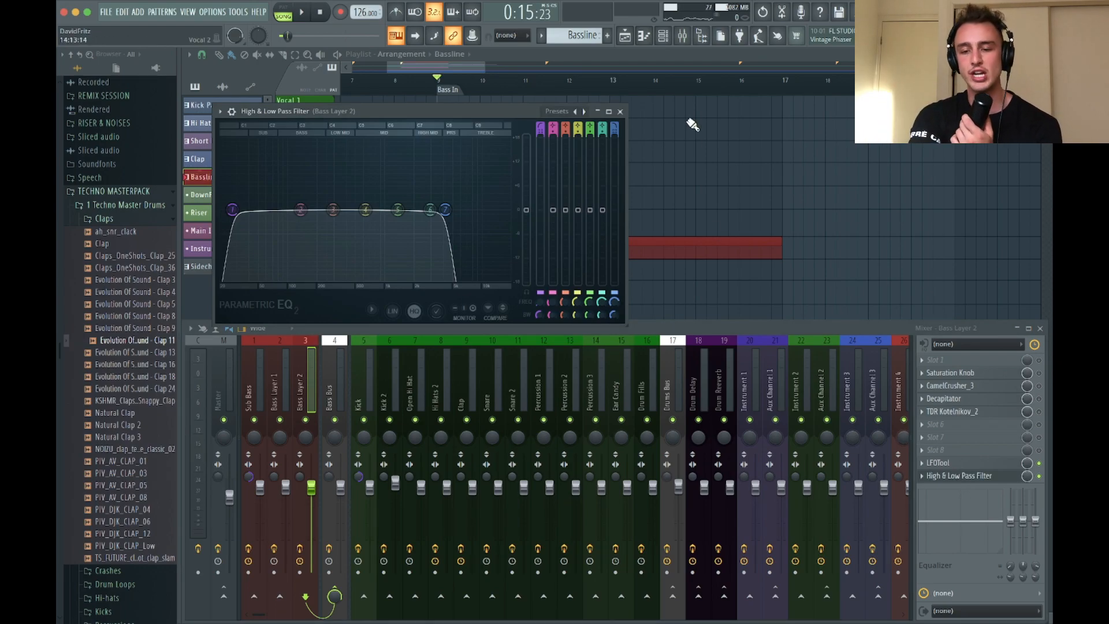
key(space)
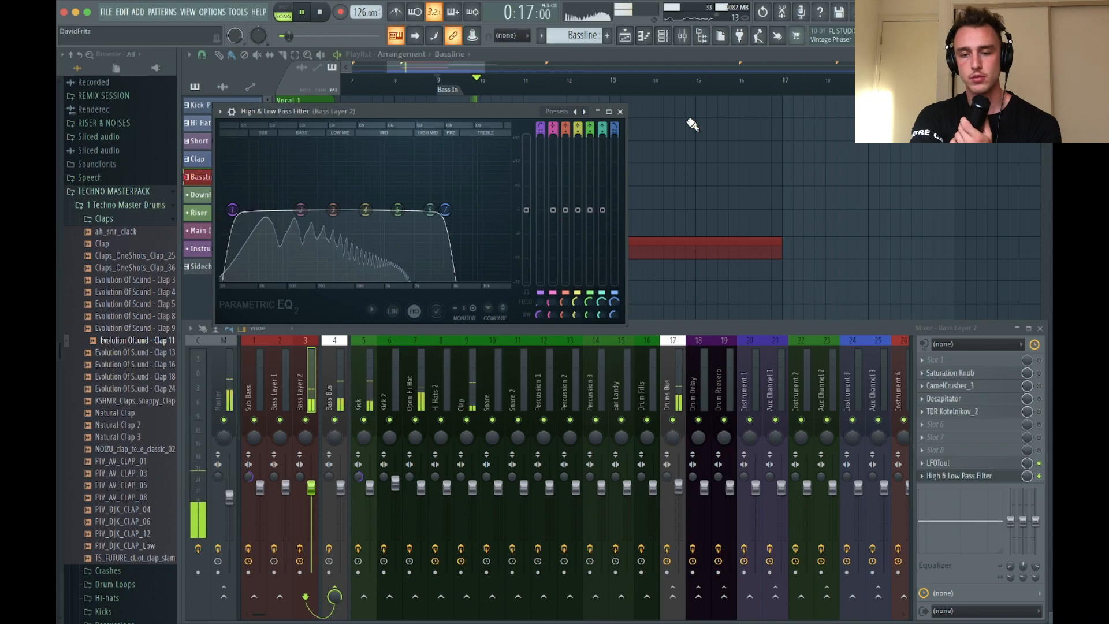
key(space)
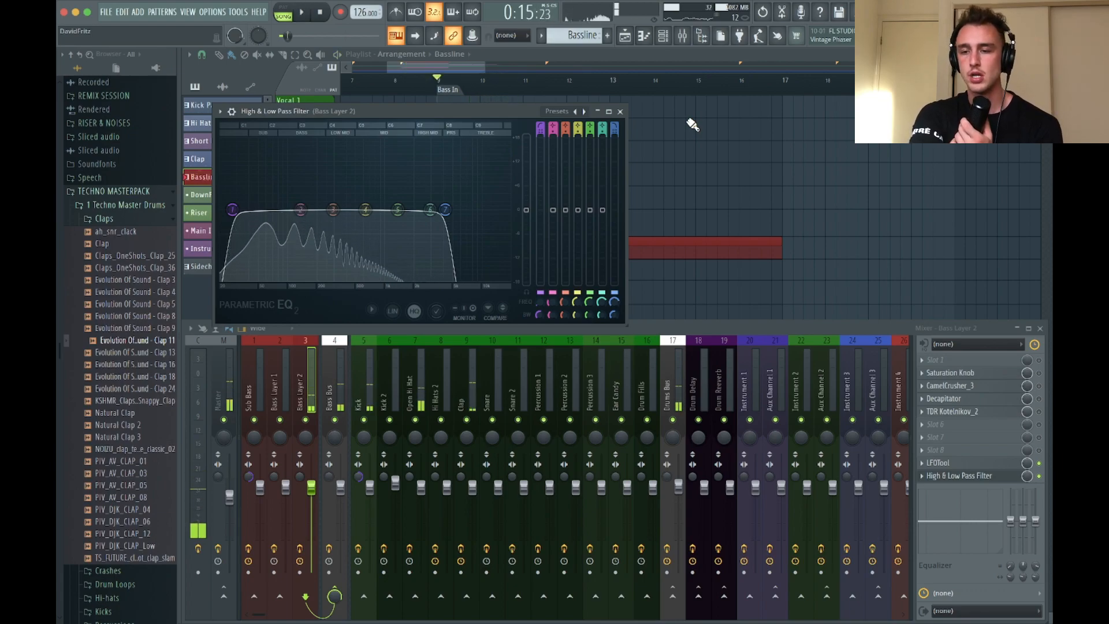
click(620, 112)
Lower the Kick mixer track's send level to the Bass Bus to 87% while the arrangement plays
click(359, 385)
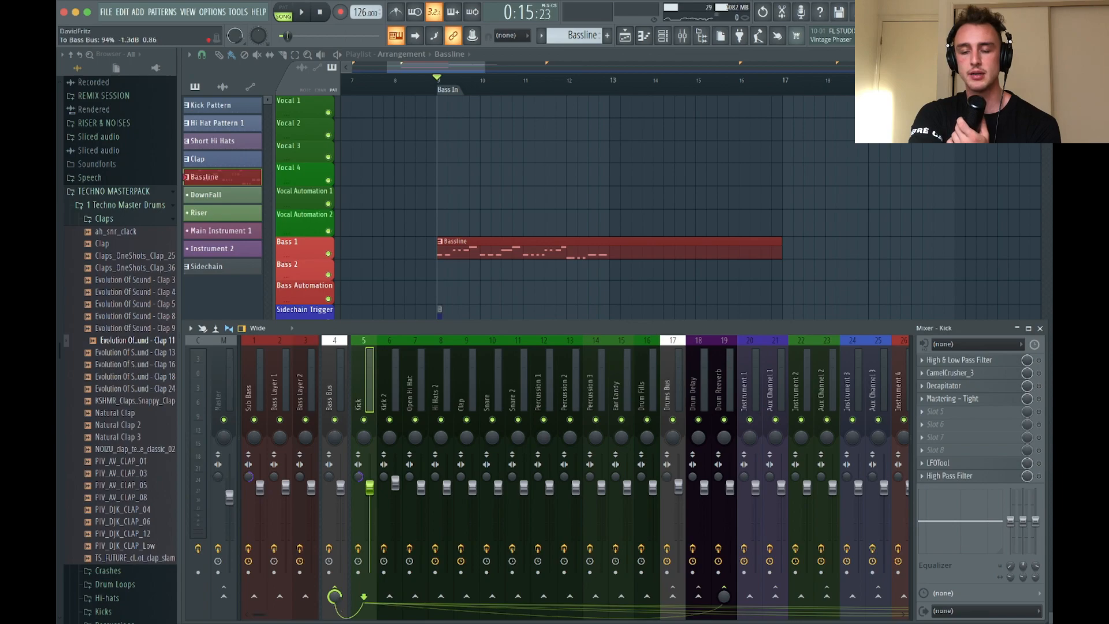
key(space)
scroll(337, 600, down, 3)
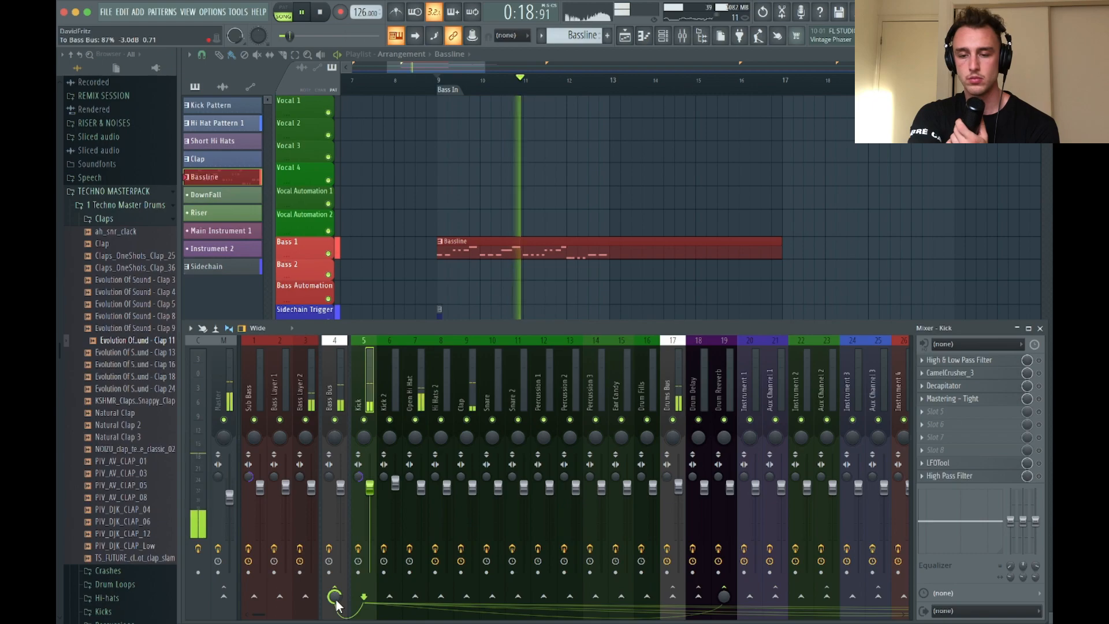
key(space)
Lower the Open Hi Hat mixer track's volume slightly and check it with a short playback
click(406, 389)
drag(422, 487, 422, 489)
key(space)
key(space)
Enable Fruity parametric EQ 2 on the Open Hi Hat mixer track and inspect its high-pass curve
click(1039, 475)
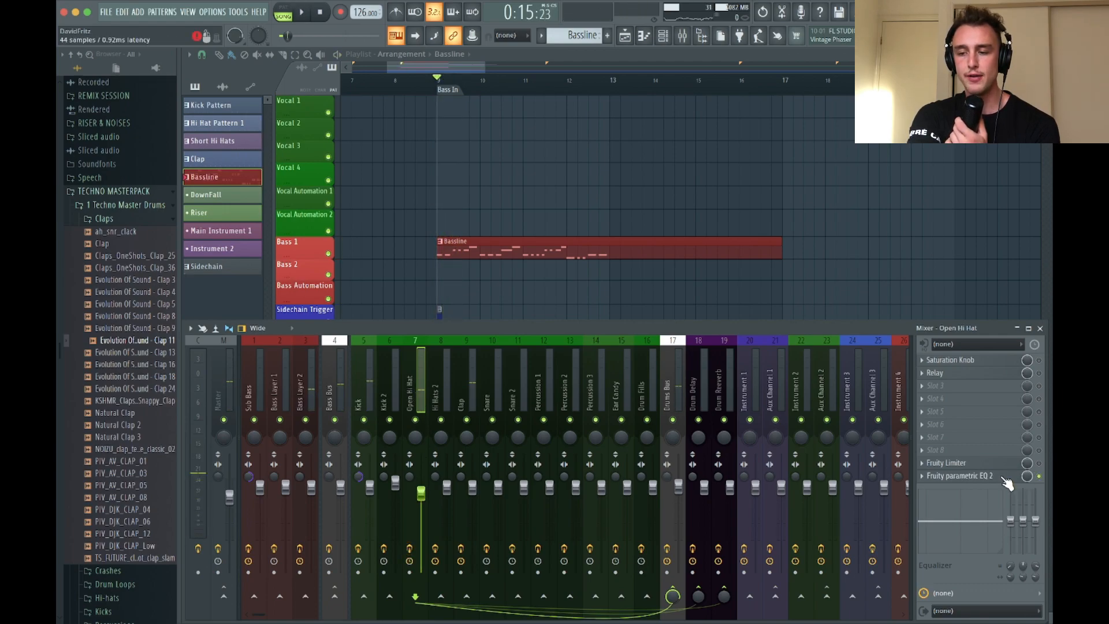
scroll(391, 341, right, 5)
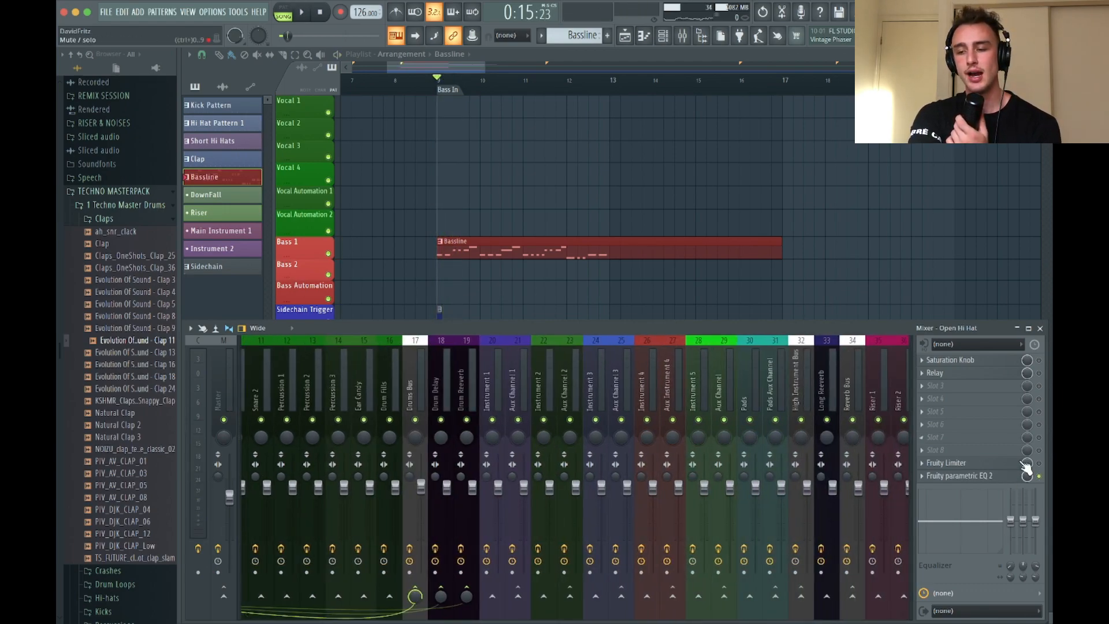
click(983, 477)
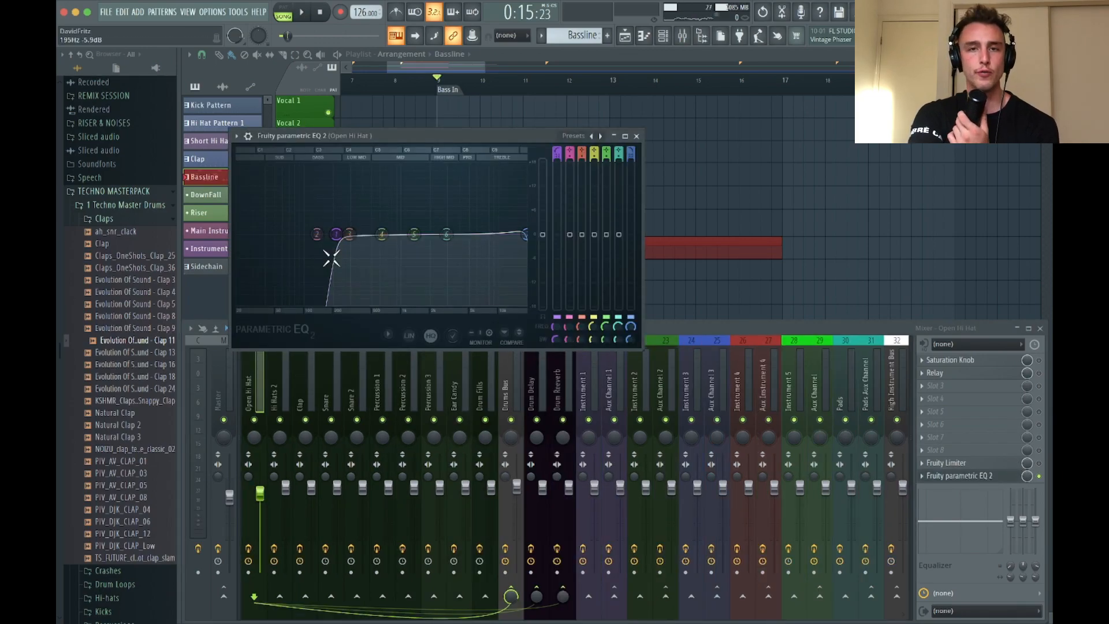
click(636, 135)
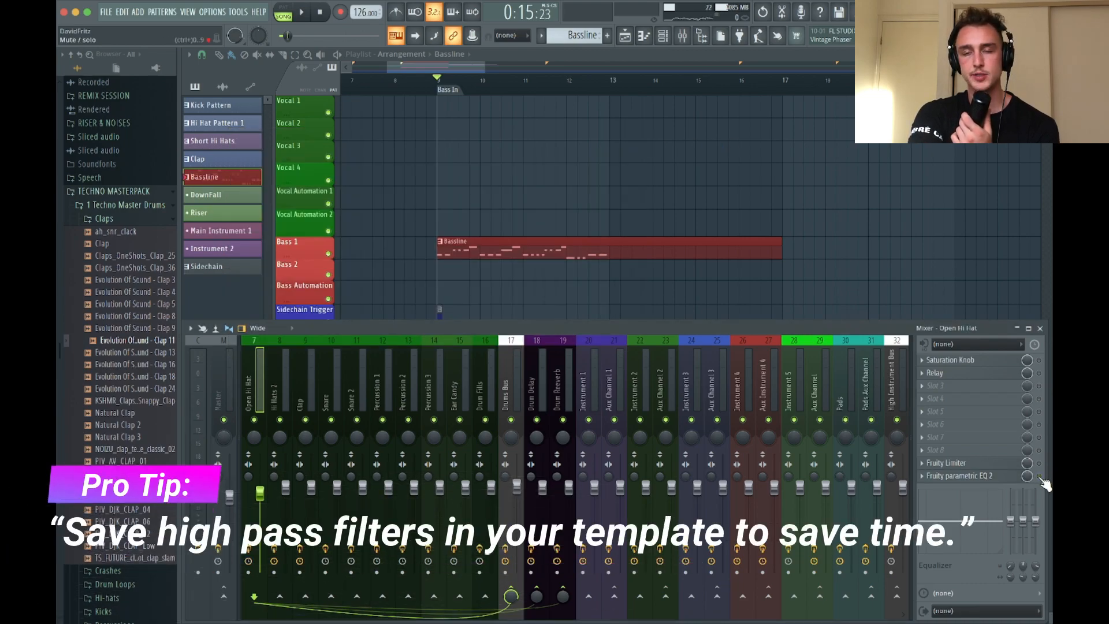
scroll(600, 358, left, 3)
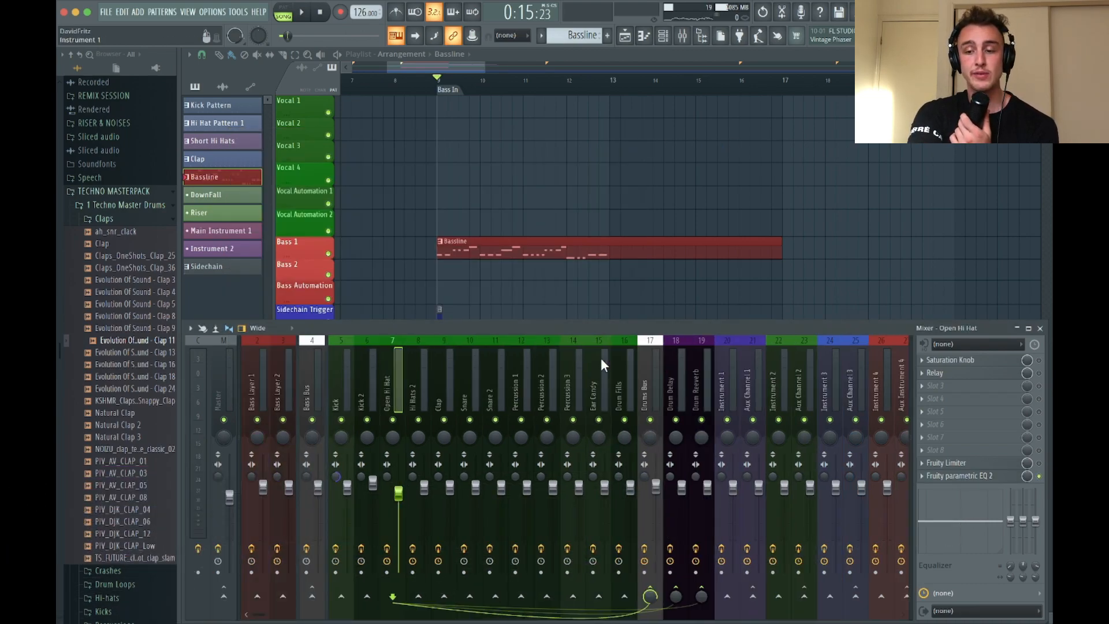
Play short passages of the arrangement to judge the mix, including one with the Bass Layer 2 mixer track selected
key(space)
key(space)
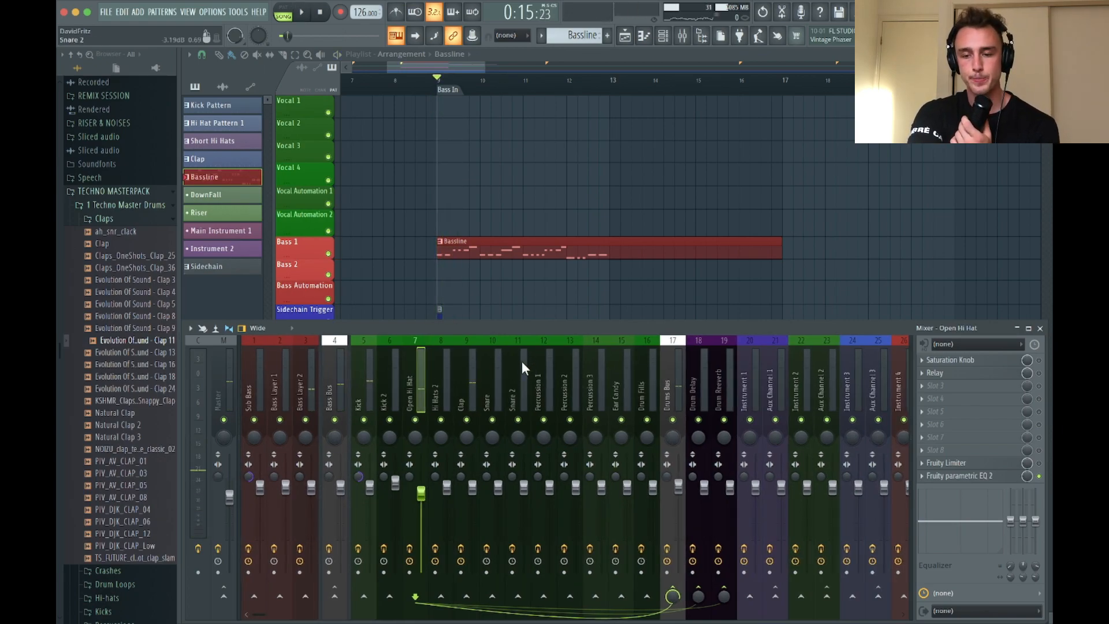
key(space)
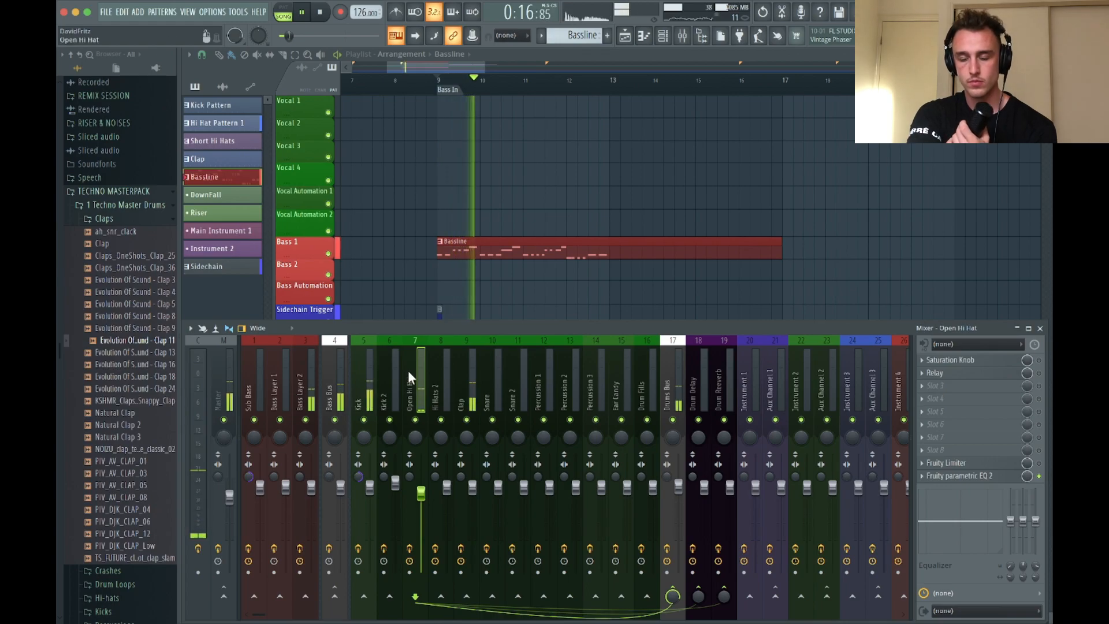
key(space)
click(300, 380)
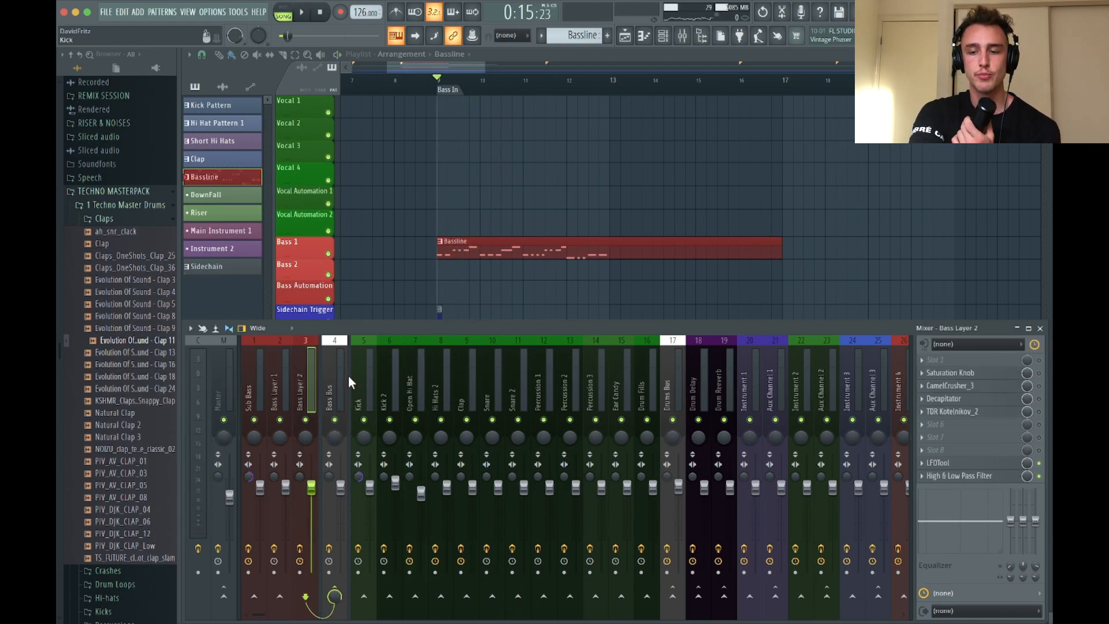
key(space)
key(space)
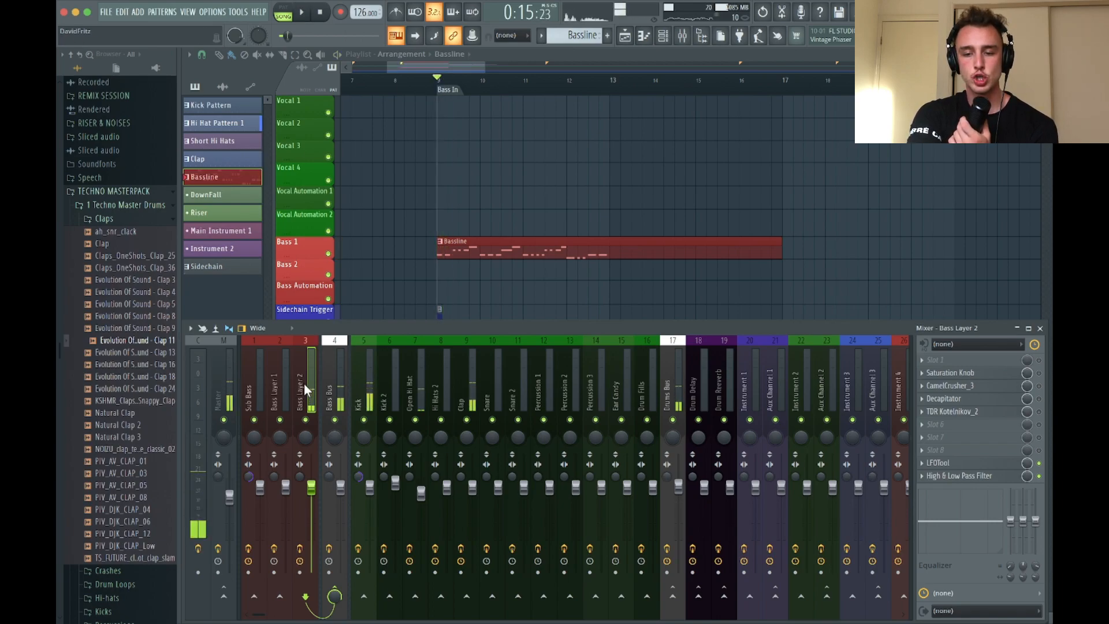
Open the LFOTool effects on the Bass Layer 2 and Kick mixer tracks, shifting the first window aside, and start playback
click(960, 462)
drag(293, 102, 325, 69)
click(357, 374)
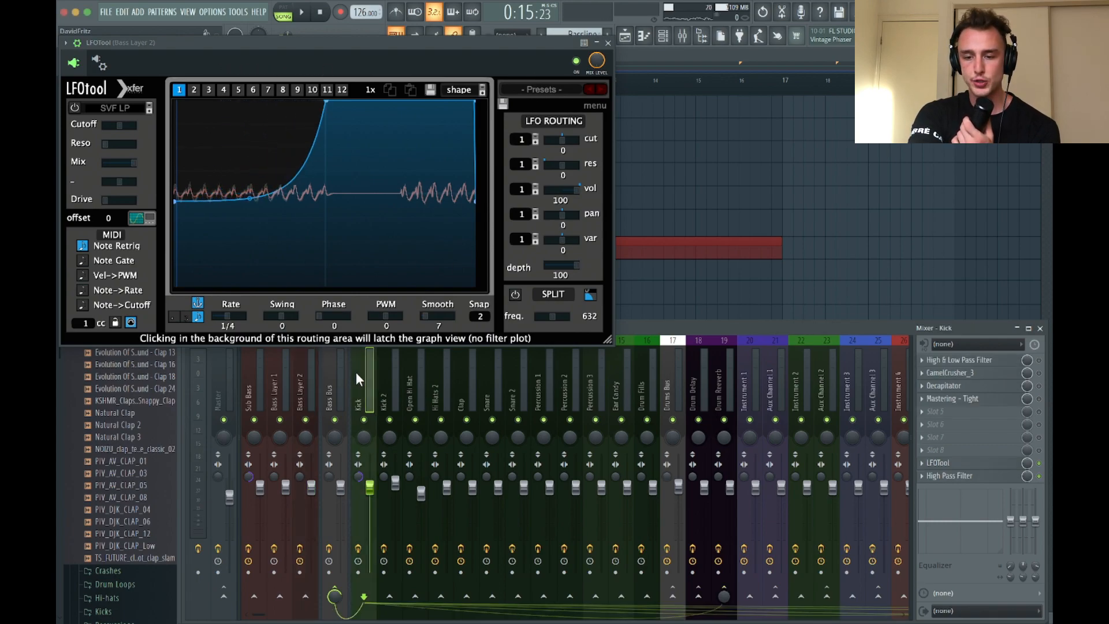
click(950, 463)
key(space)
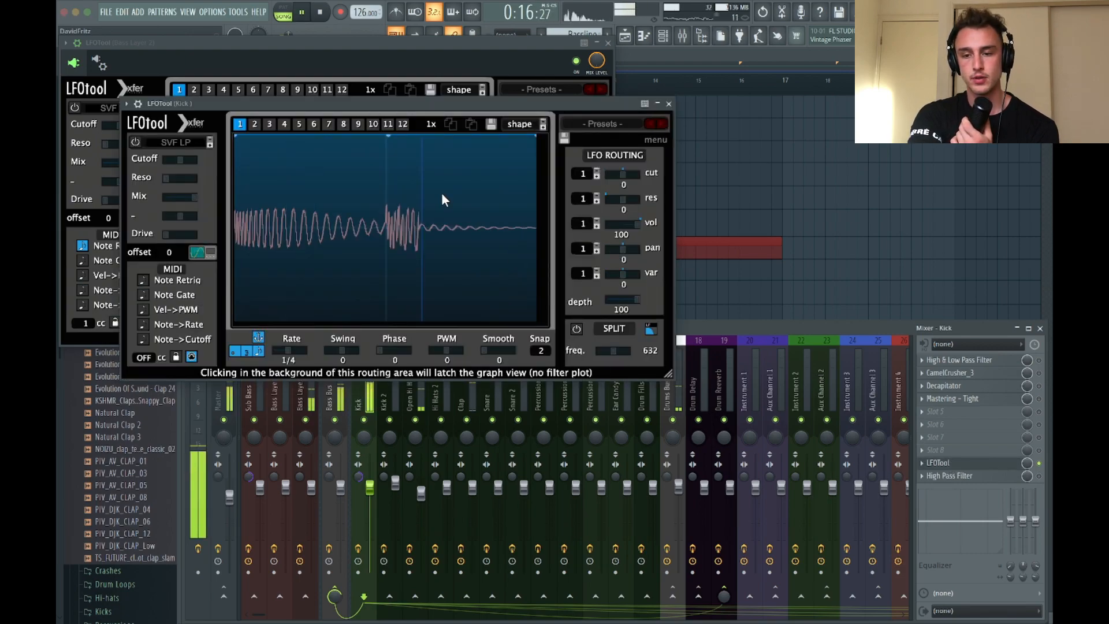
Close the Kick track's LFOTool and move the volume curve's peak slightly later in the Bass Layer 2 LFOTool
key(space)
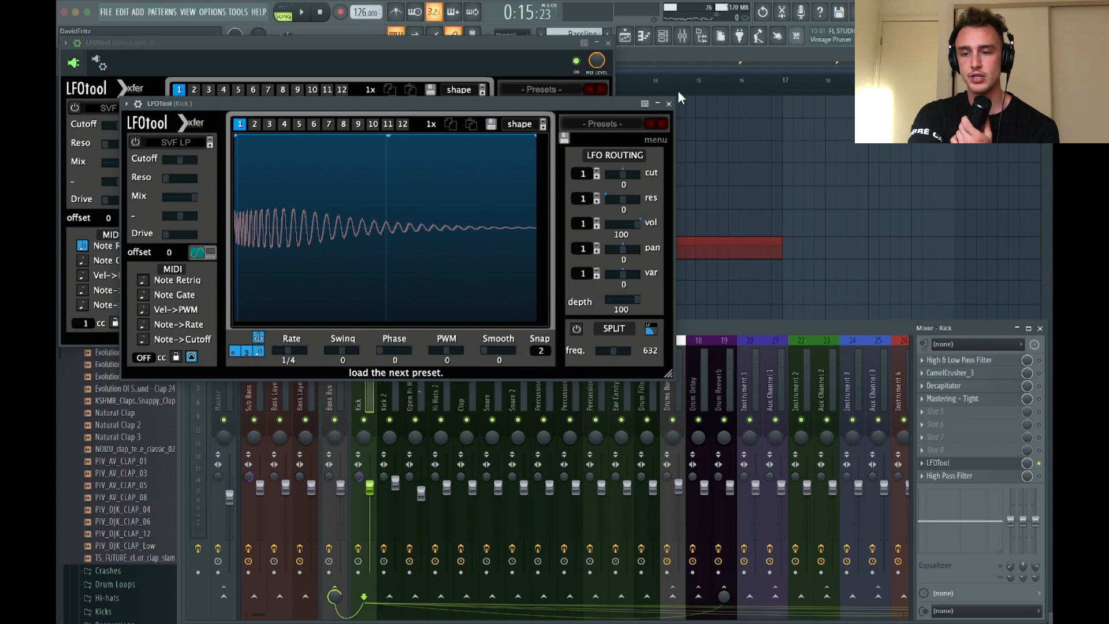
click(668, 104)
click(311, 364)
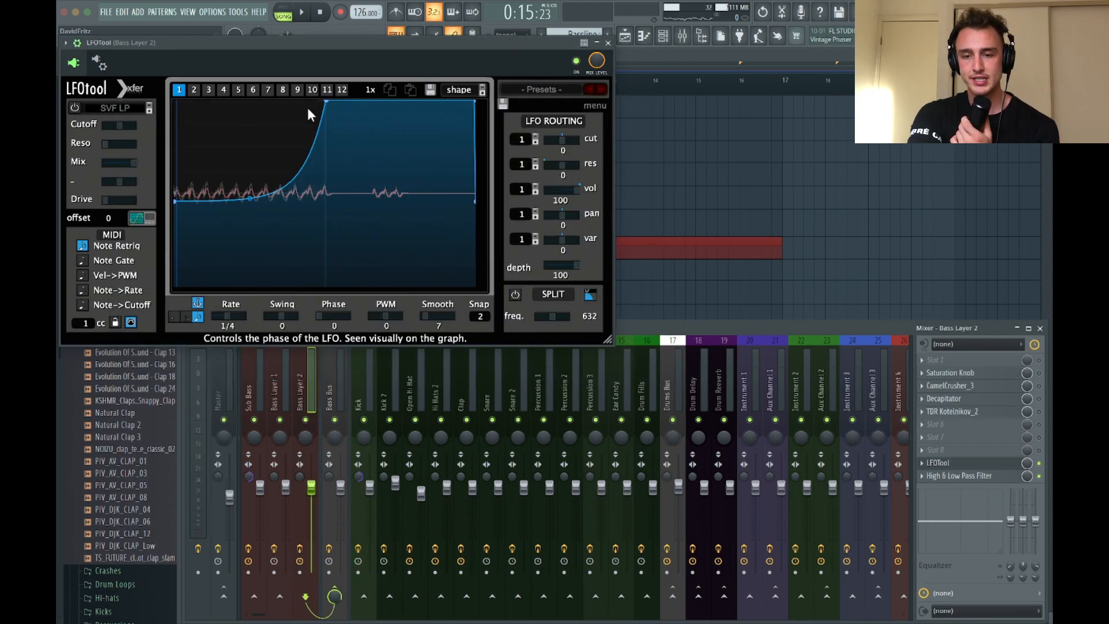
drag(324, 103, 372, 114)
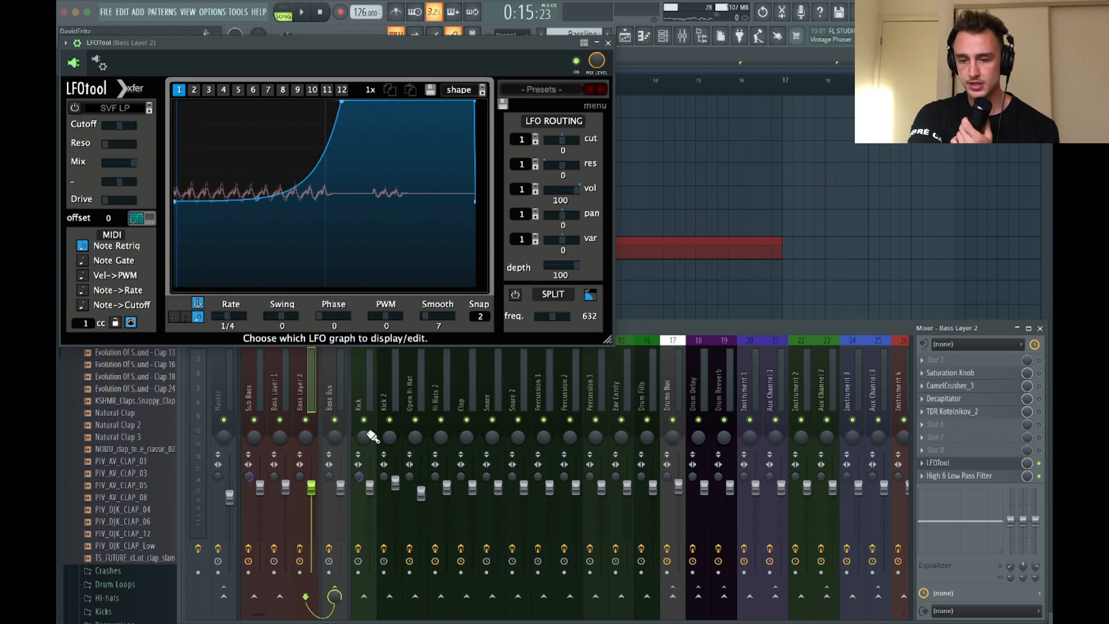
With the Kick LFOTool below for comparison, lengthen the Bass Layer 2 volume curve's rise during playback and close both effect windows
click(353, 382)
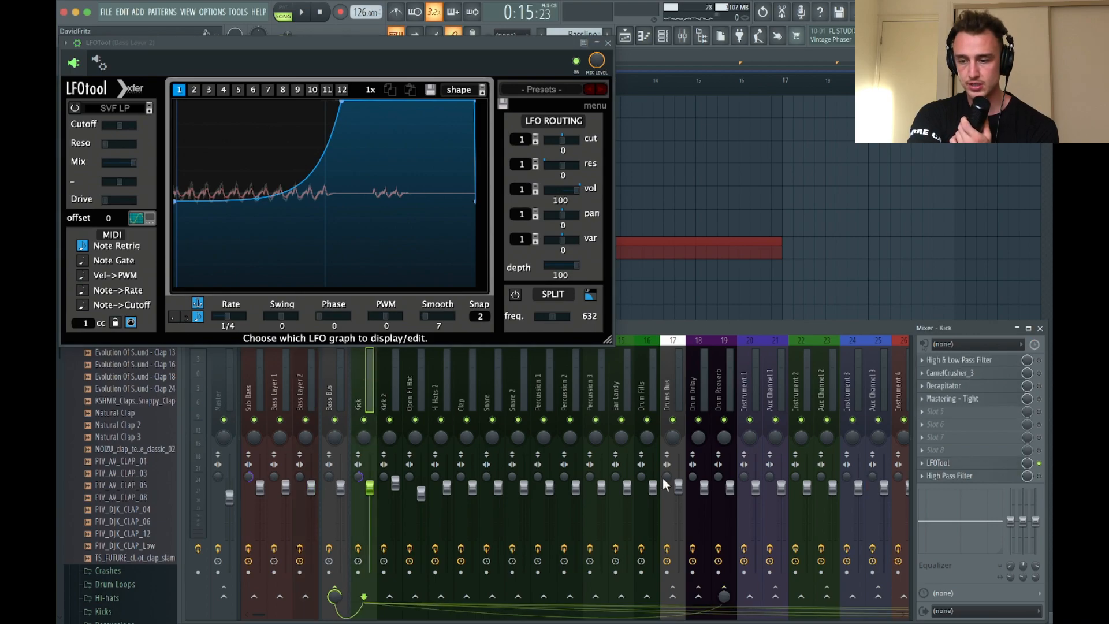
click(938, 463)
mouse_move(345, 45)
mouse_down()
mouse_move(375, 78)
mouse_move(350, 325)
mouse_up()
key(space)
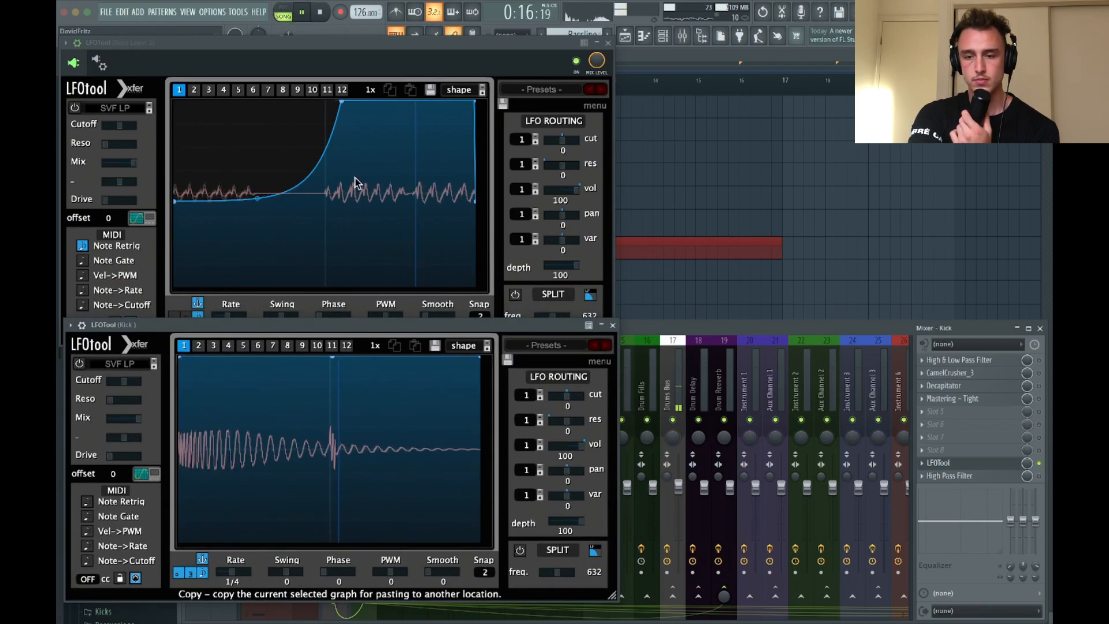
drag(345, 107, 388, 92)
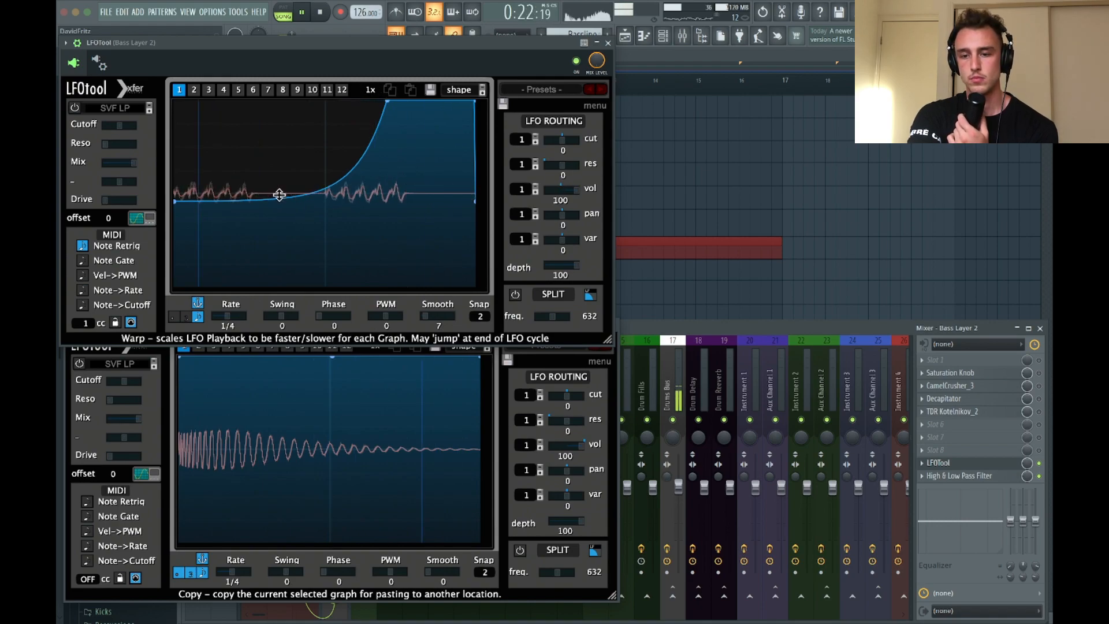
click(606, 43)
key(space)
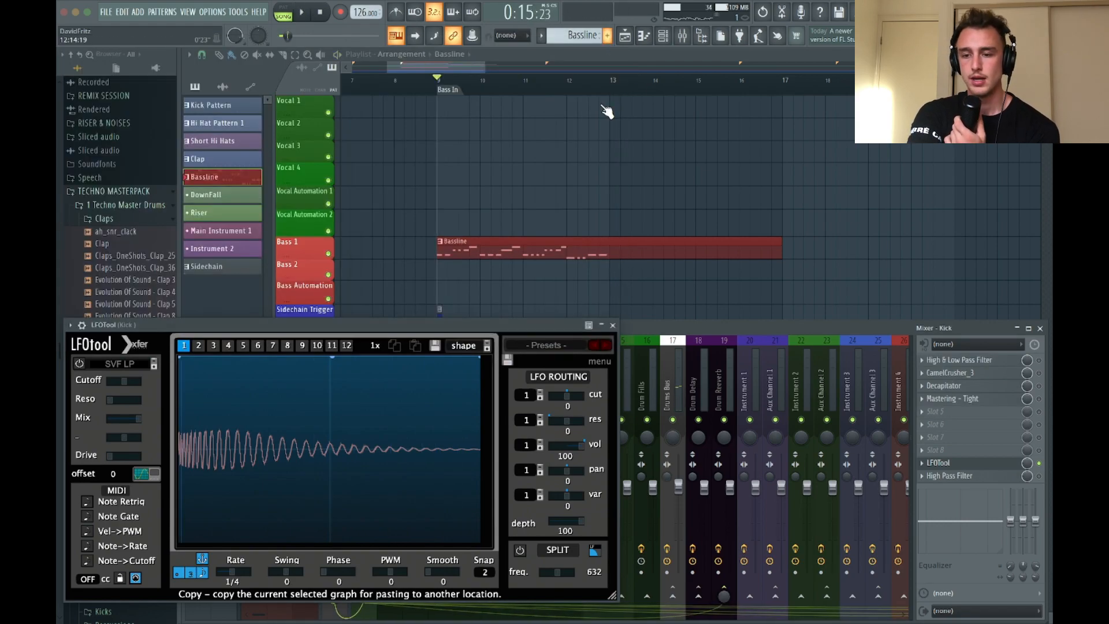
click(613, 326)
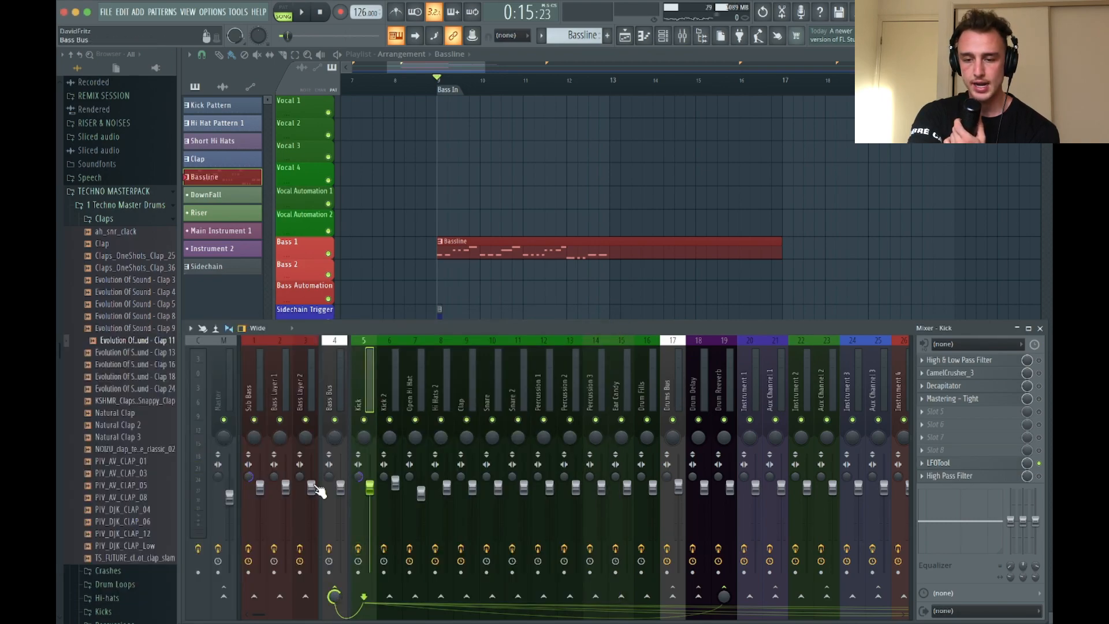
In Bass Layer 2's High & Low Pass Filter, boost band 2 near 81 Hz and move band 3 to about 102 Hz during playback
click(302, 392)
click(957, 476)
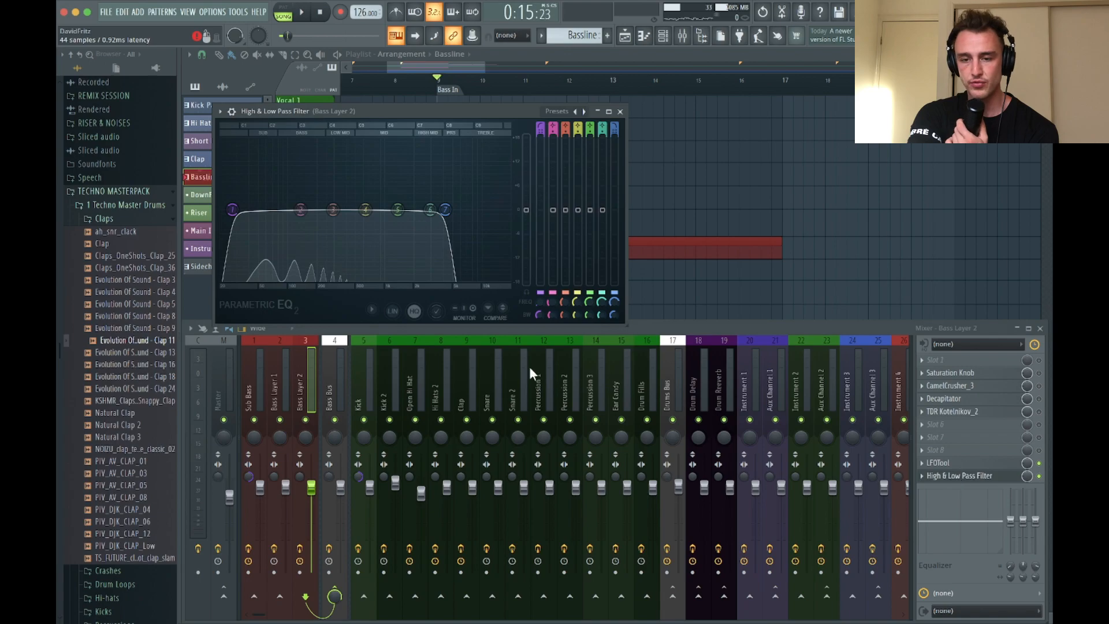
mouse_move(258, 207)
mouse_down()
mouse_move(261, 158)
mouse_move(262, 185)
mouse_up()
key(space)
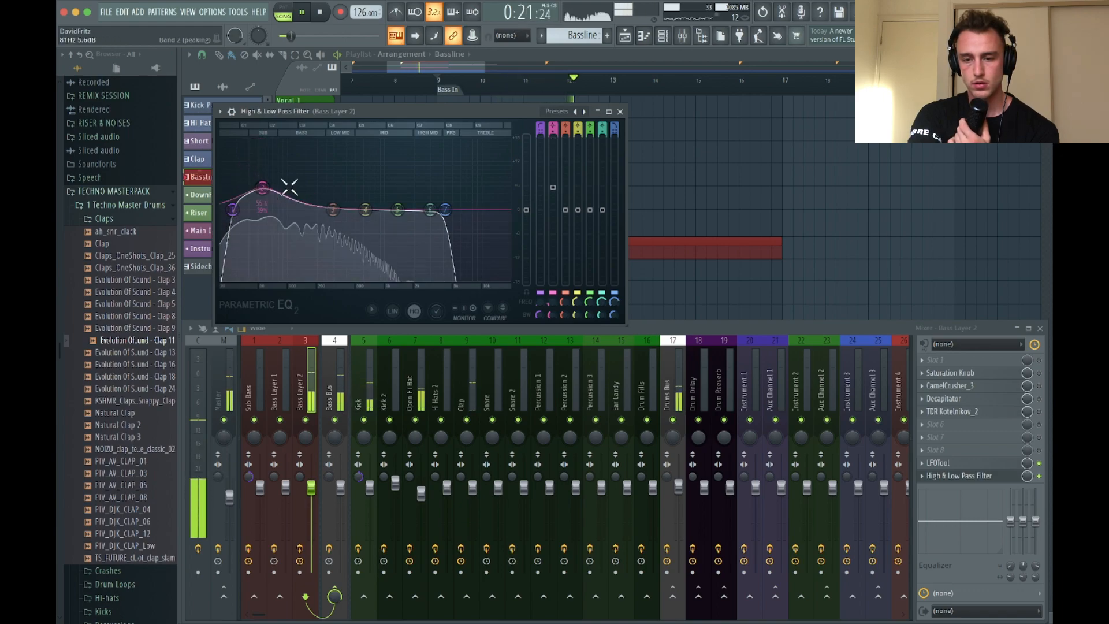
drag(332, 209, 292, 219)
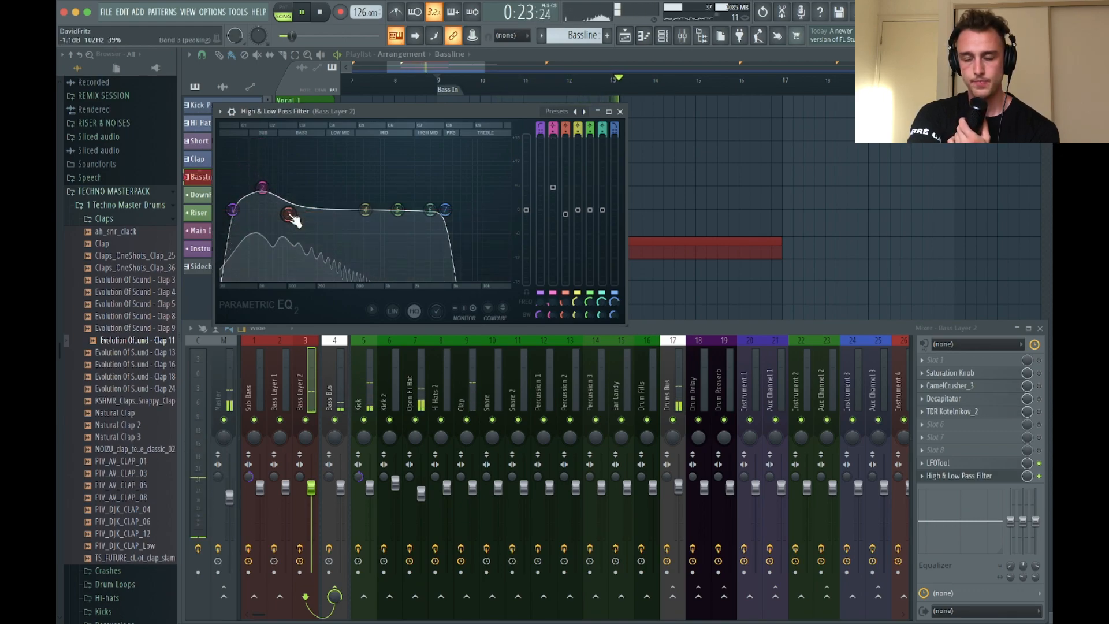
key(space)
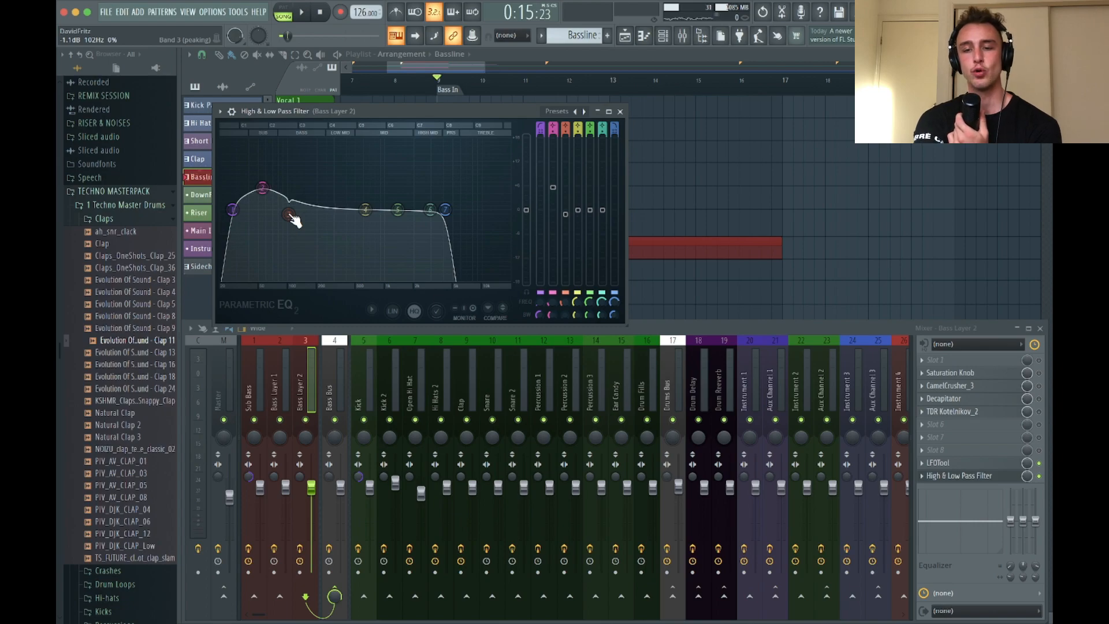
Widen band 3 and deepen its cut just above the band 2 boost, check it with playback, and close the filter
scroll(290, 215, up, 5)
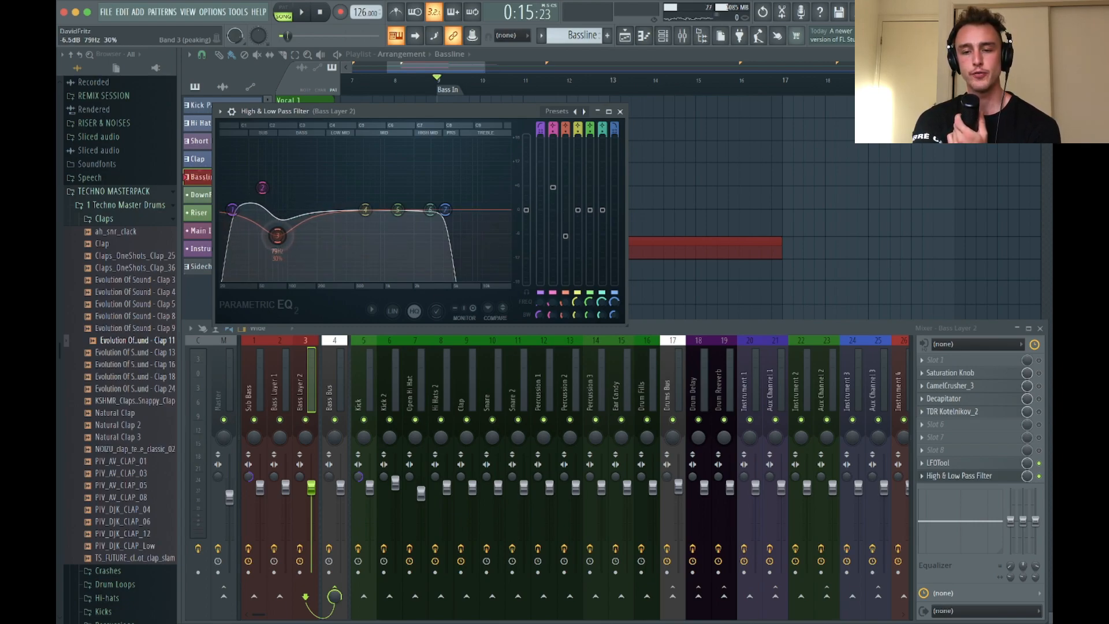
scroll(283, 236, down, 3)
drag(282, 237, 287, 233)
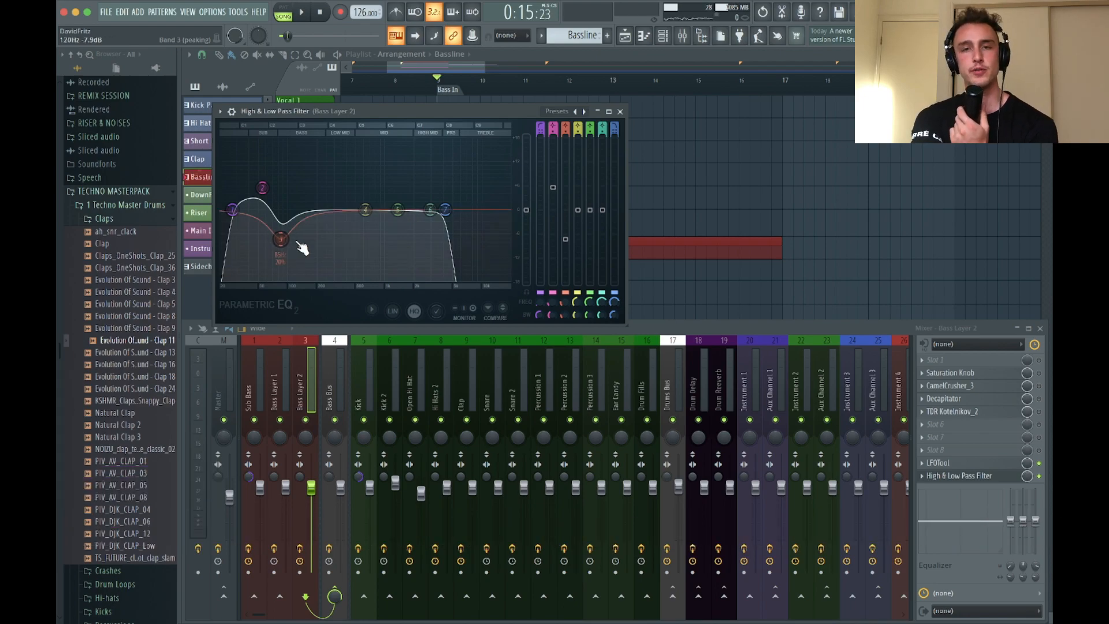
key(space)
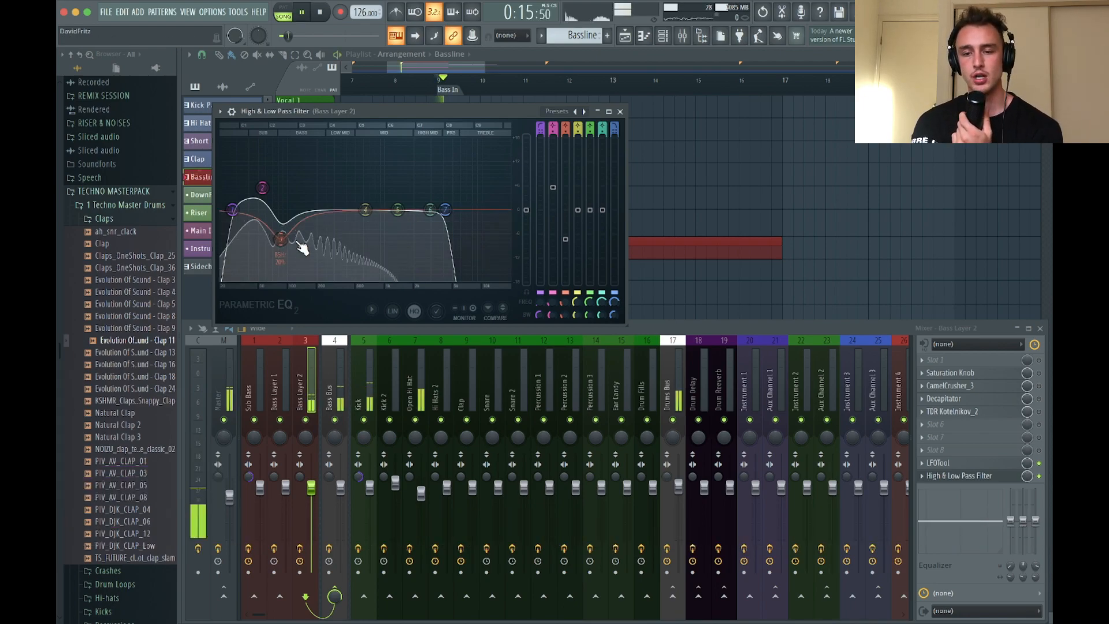
click(621, 111)
key(space)
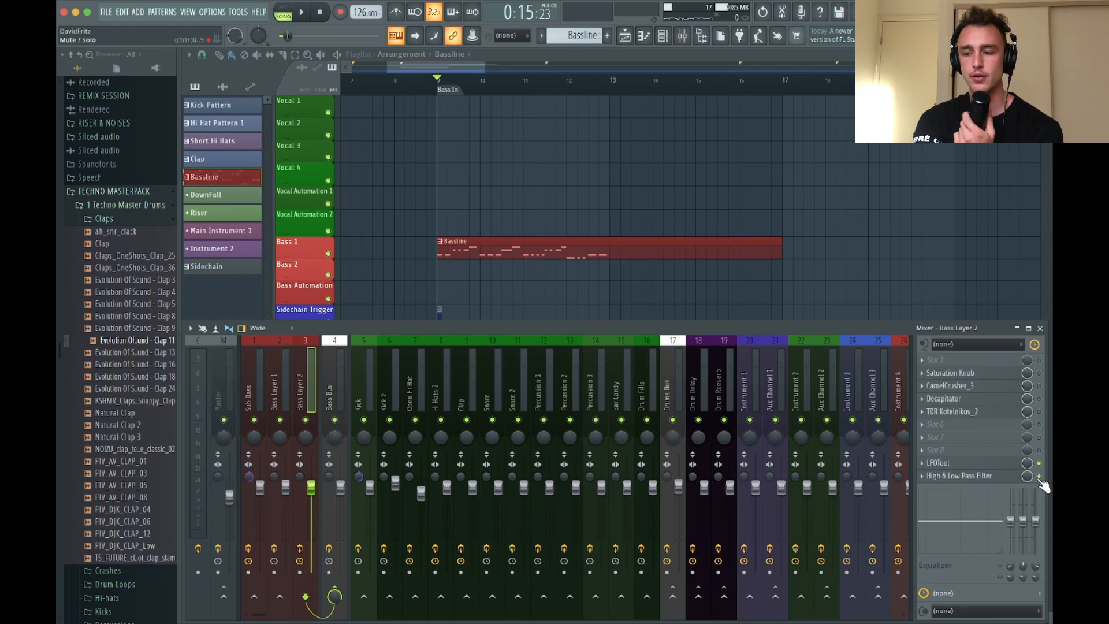
Compare the Bass Layer 2 sound with the High & Low Pass Filter bypassed and enabled during playback
key(space)
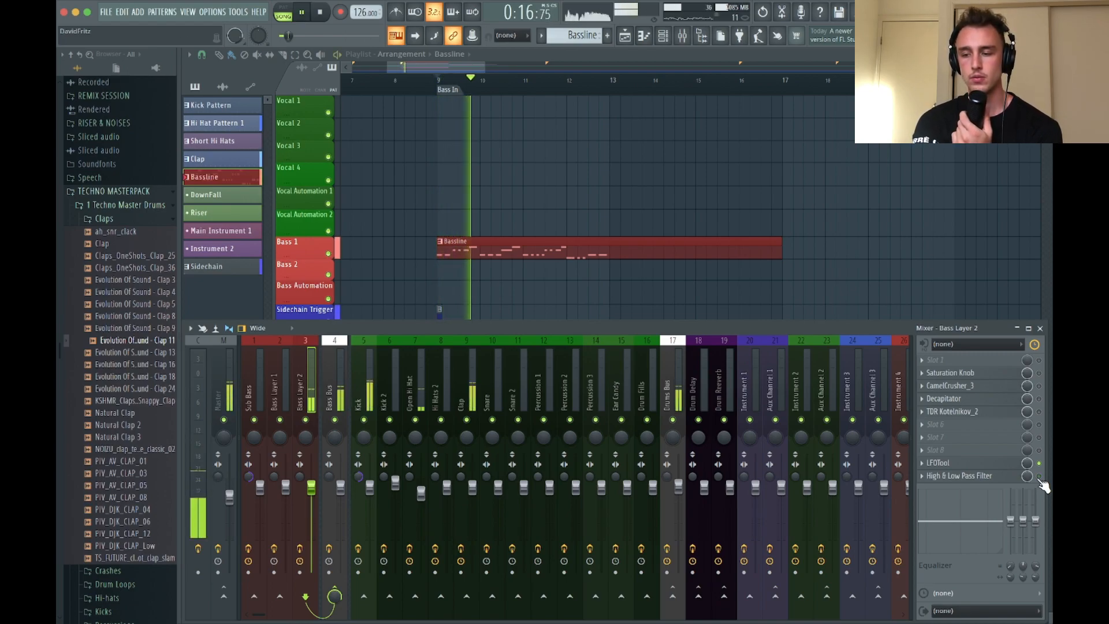
click(1038, 477)
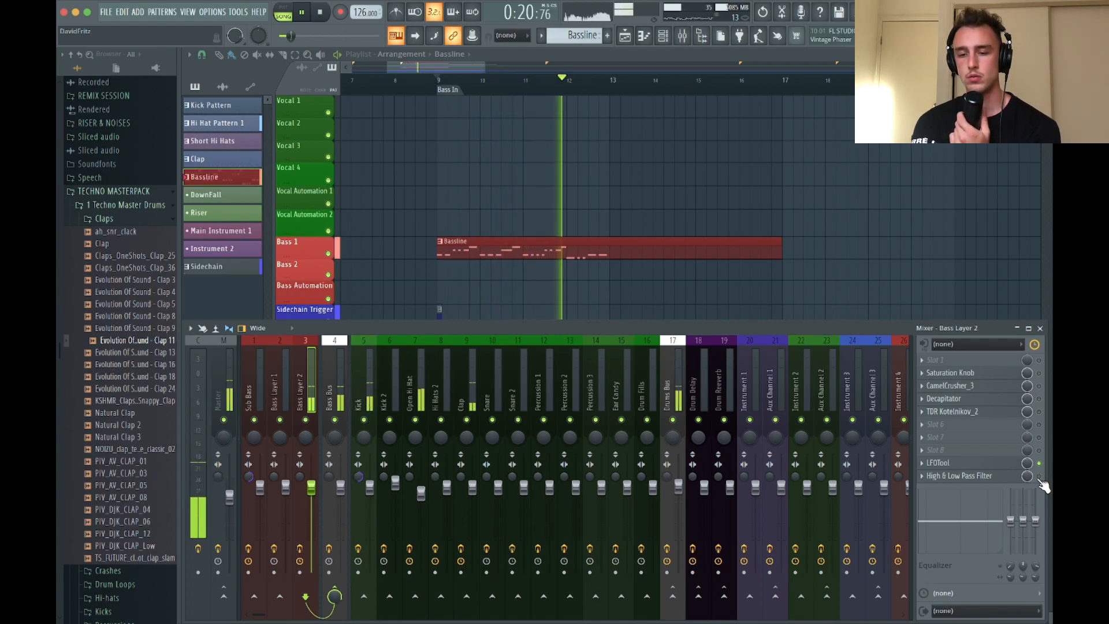
click(1039, 477)
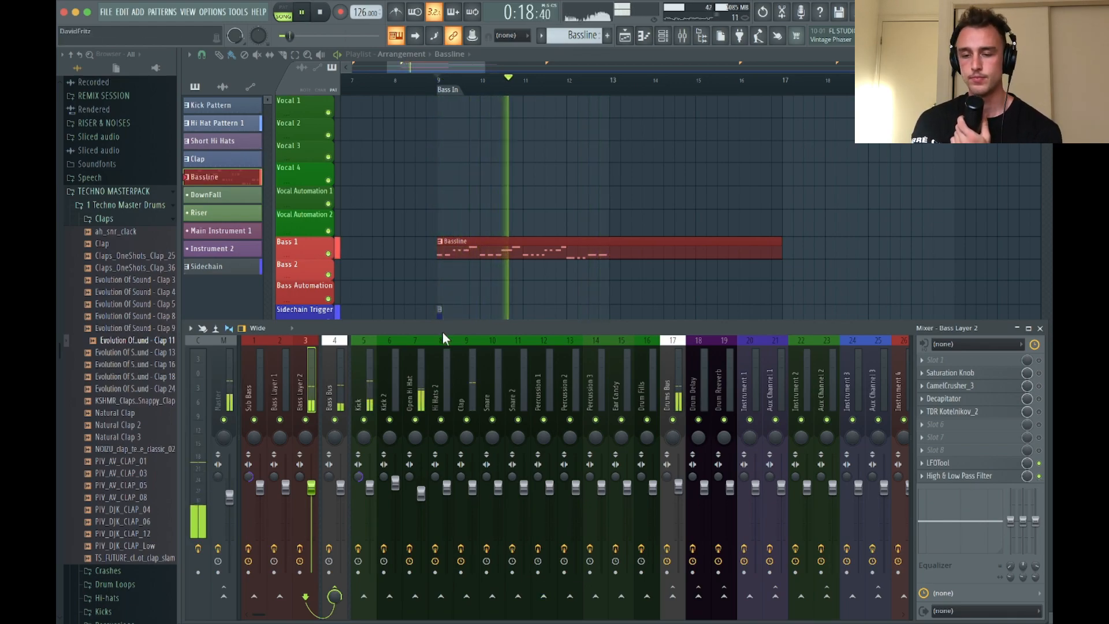
key(space)
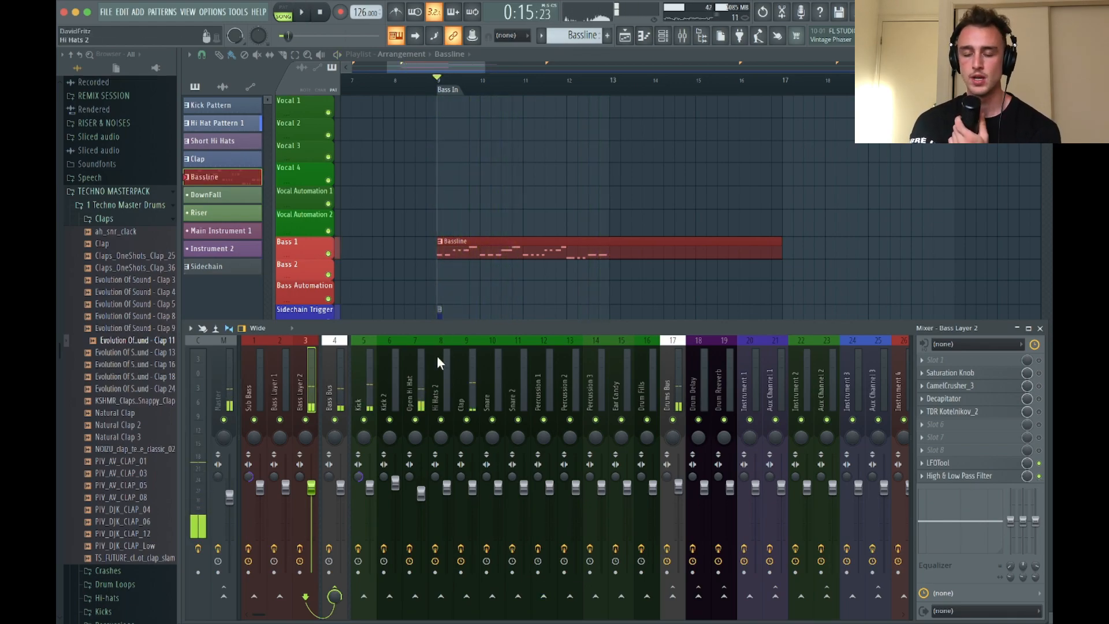
Set the Evolution Of Sound - Clap 11 sampler's pitch shift to -100 cents while playing, and close the sampler and channel rack
click(410, 372)
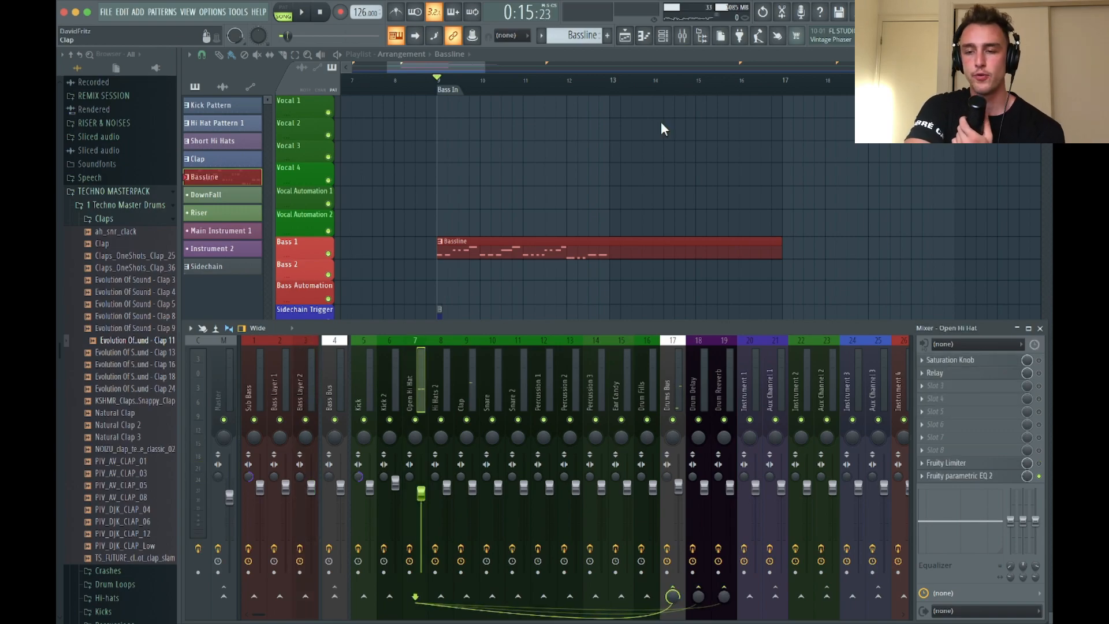
click(663, 37)
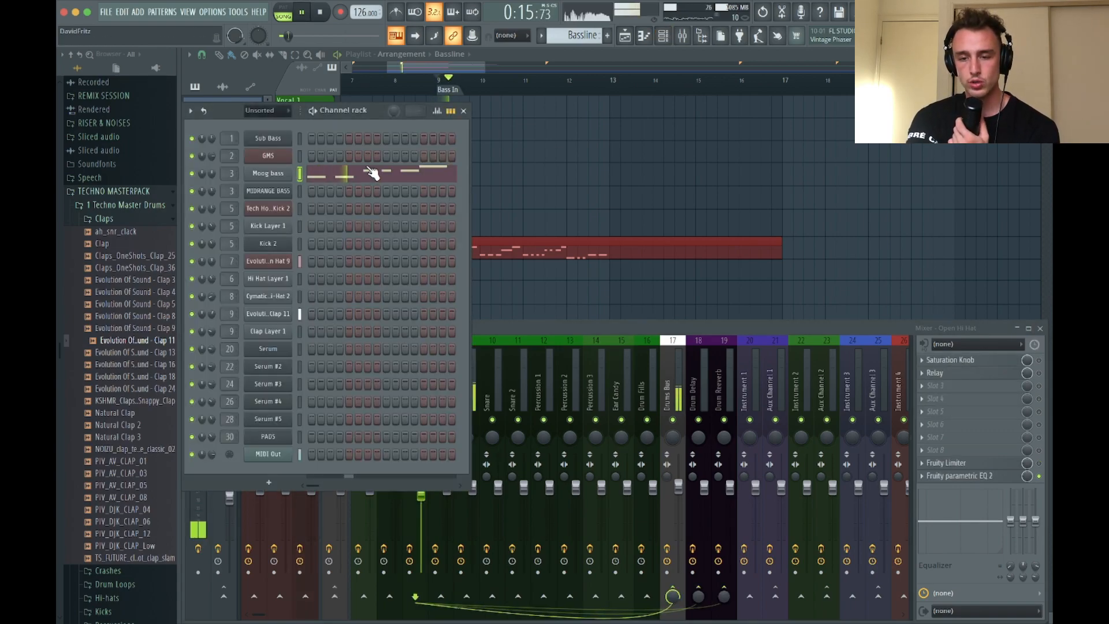
click(265, 315)
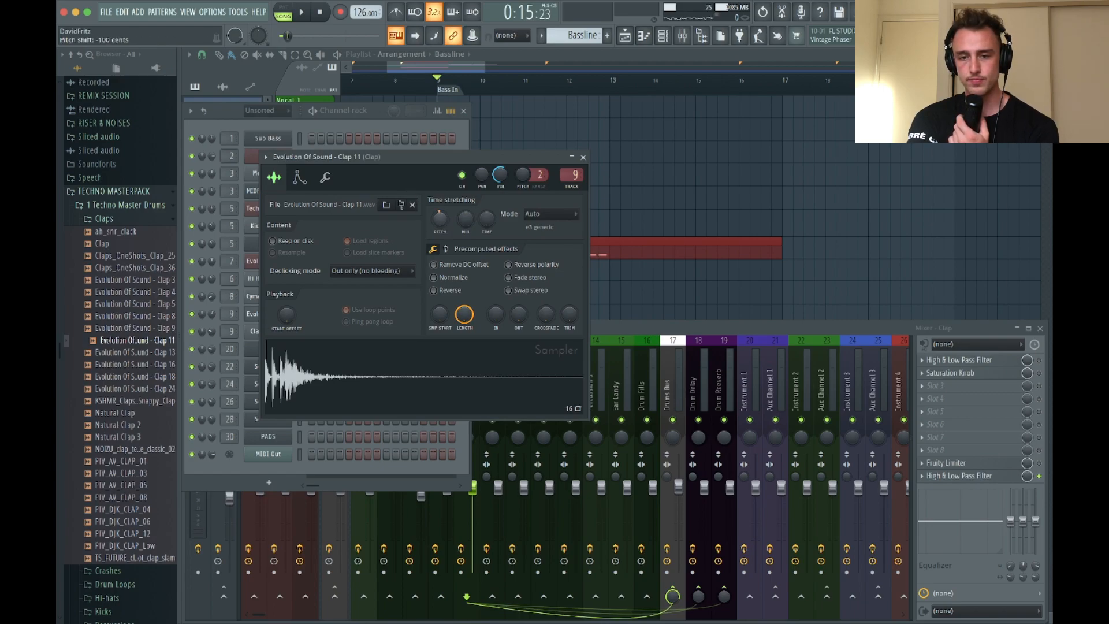
key(space)
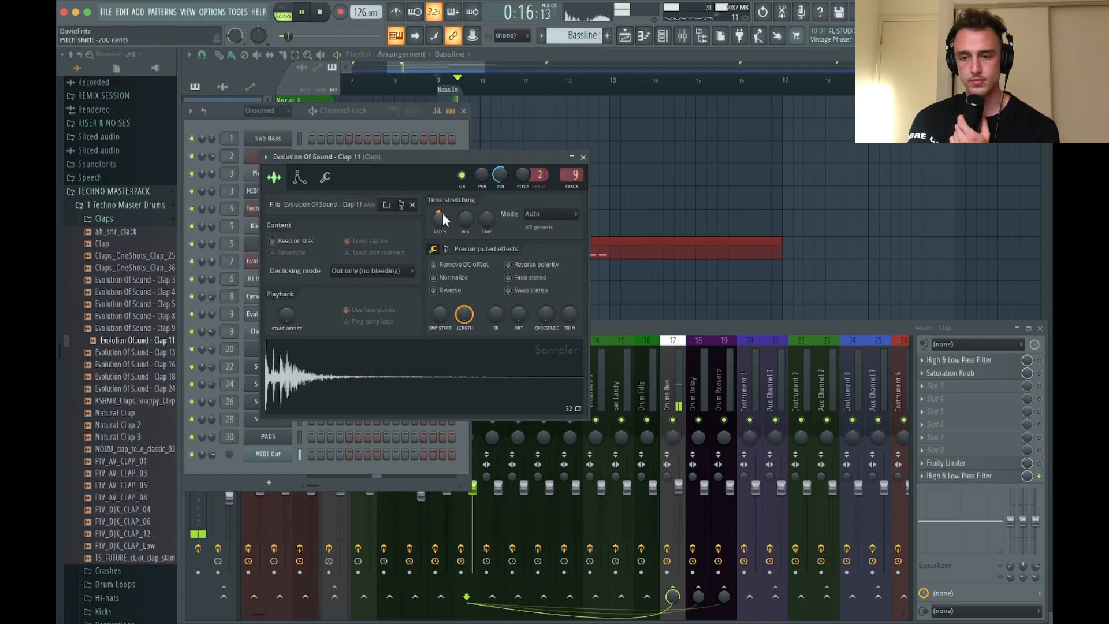
drag(441, 216, 441, 209)
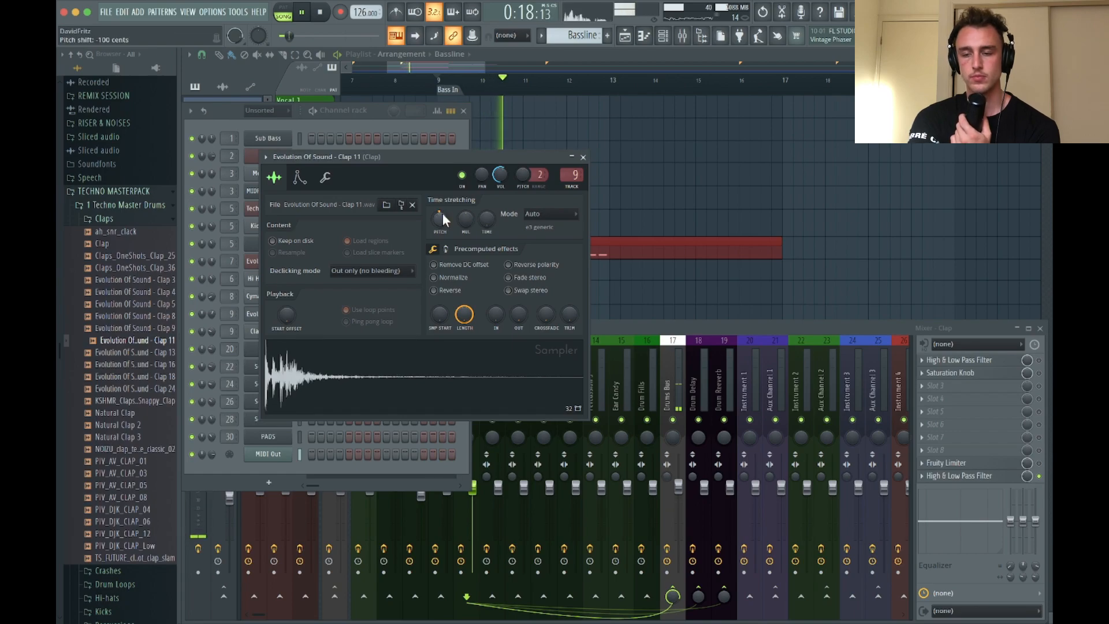
click(582, 156)
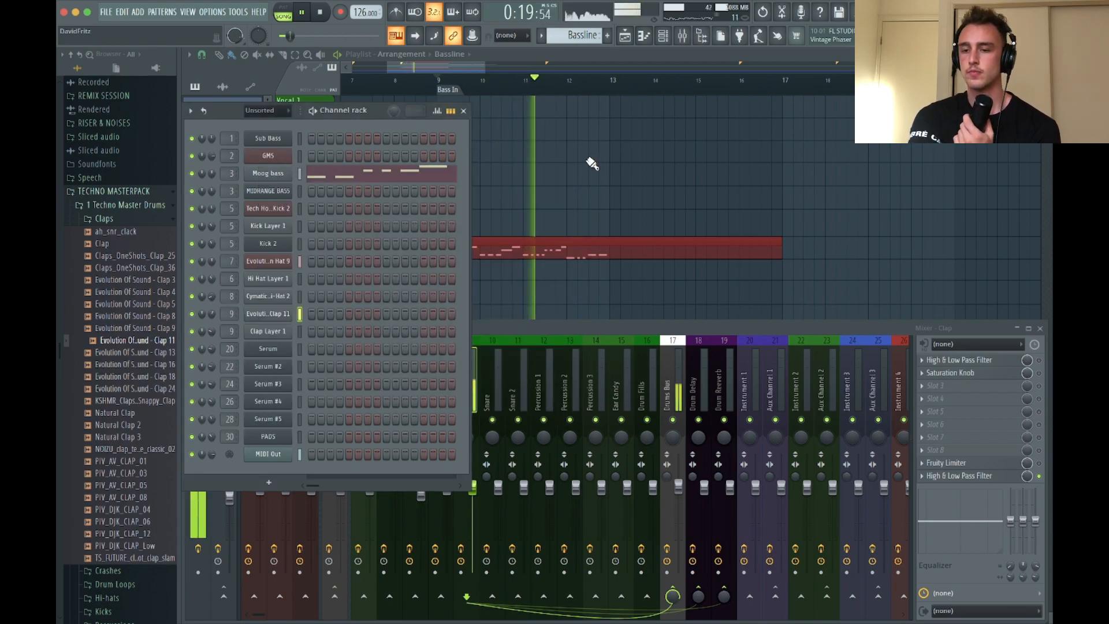
click(463, 110)
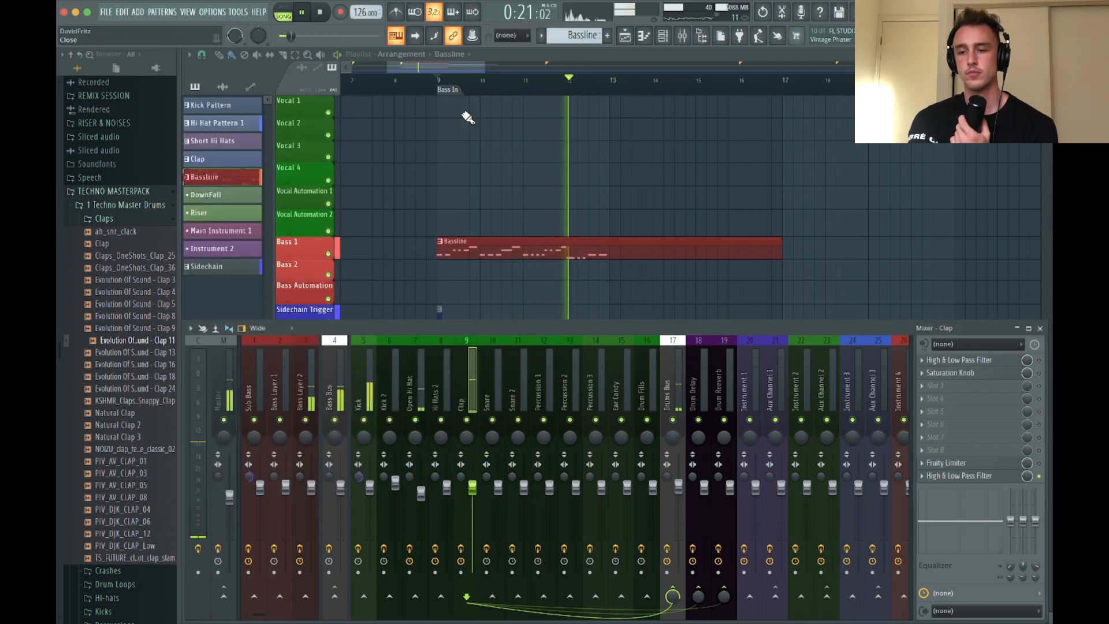
Close the mixer, stop playback, and browse the Techno Master Drums folder down to Percussion Loops inside Drum Loops
click(1039, 328)
scroll(652, 333, down, 3)
key(space)
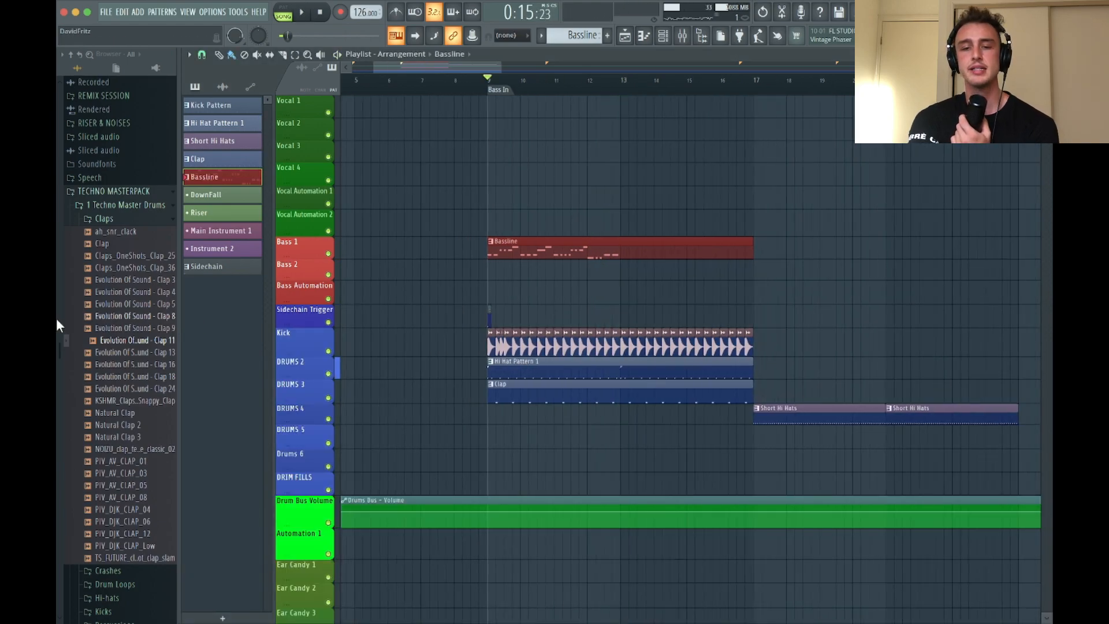
click(110, 219)
scroll(586, 339, down, 3)
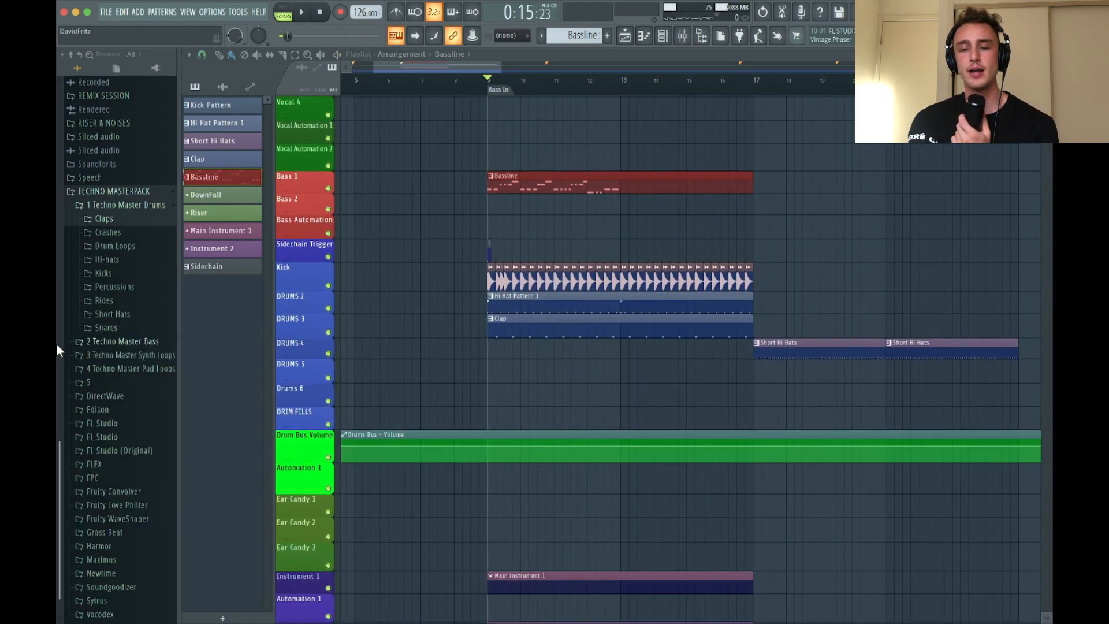
click(116, 289)
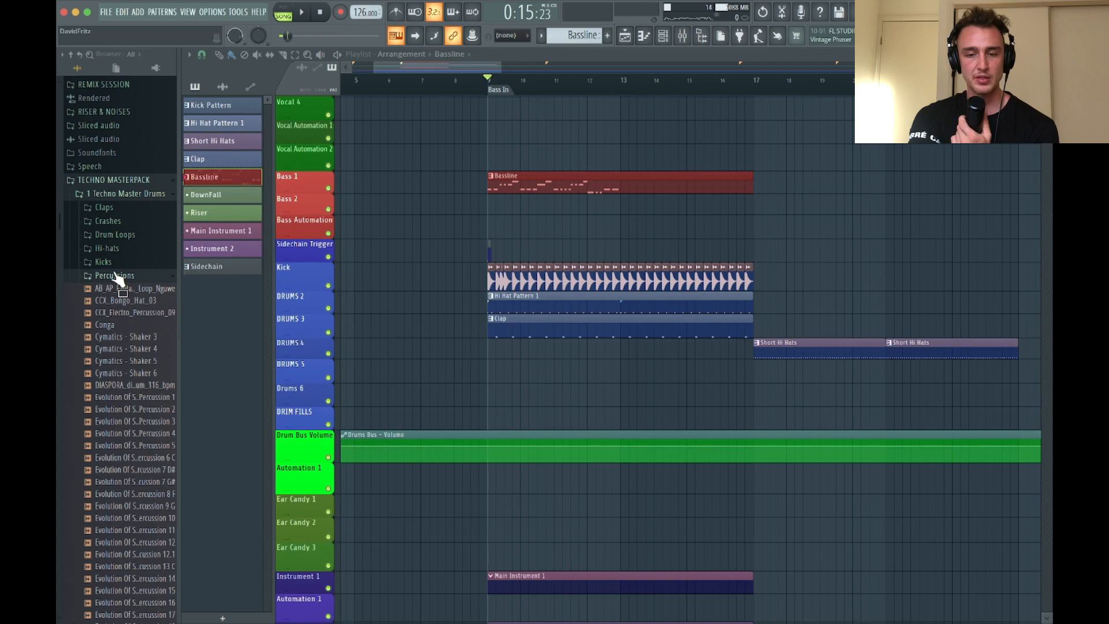
click(116, 275)
click(119, 236)
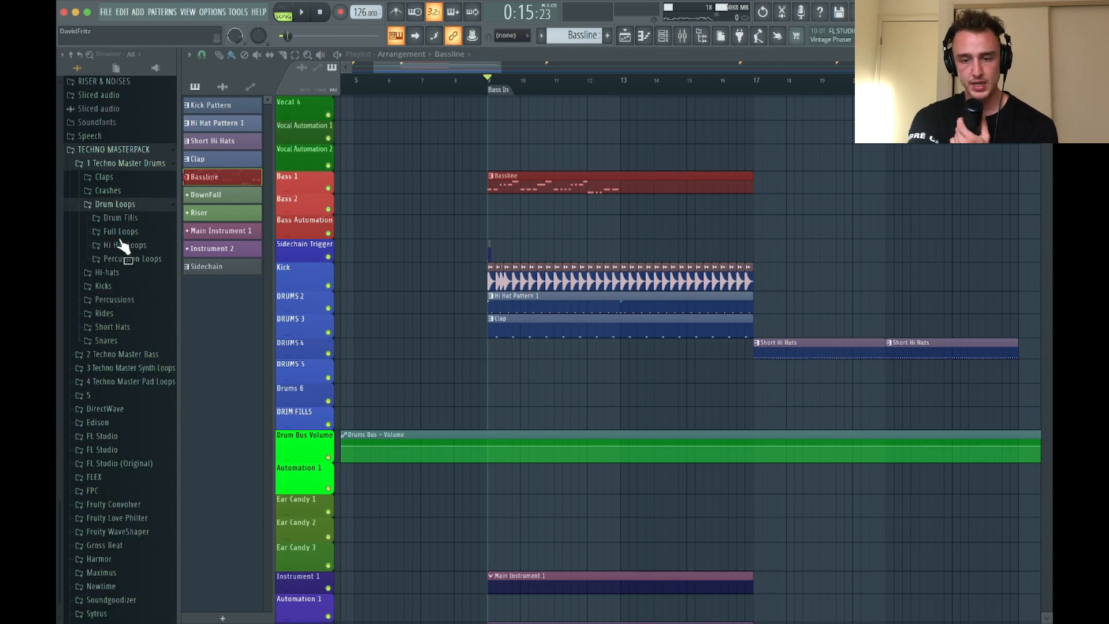
click(133, 234)
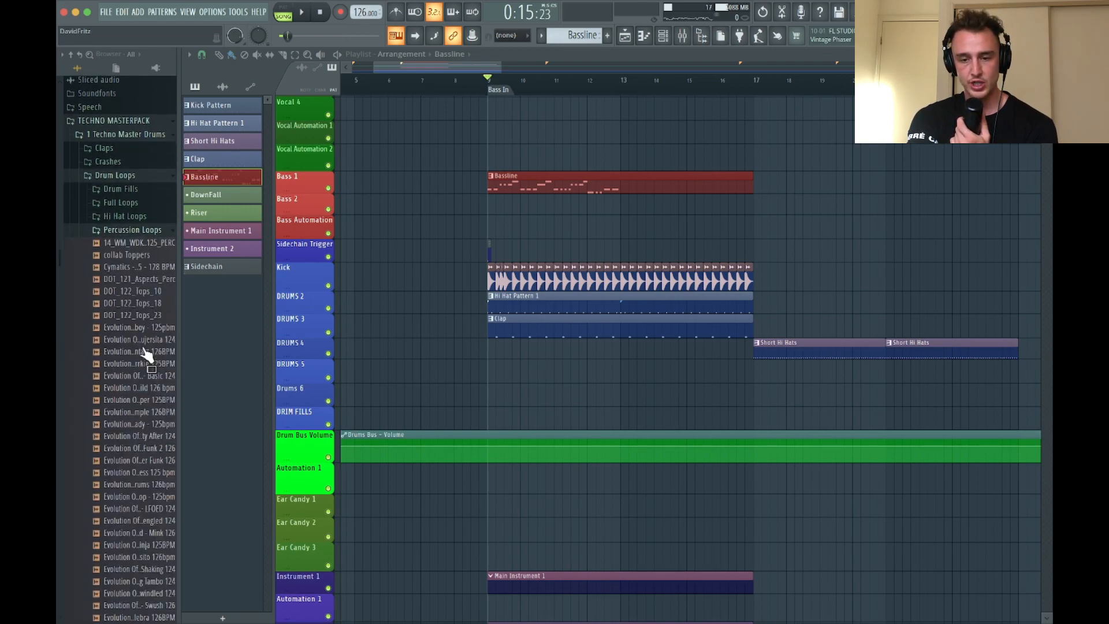
Audition percussion loops down to Evolution Of Sound - Filter Funk 2 126 and compare them with the playing groove
key(space)
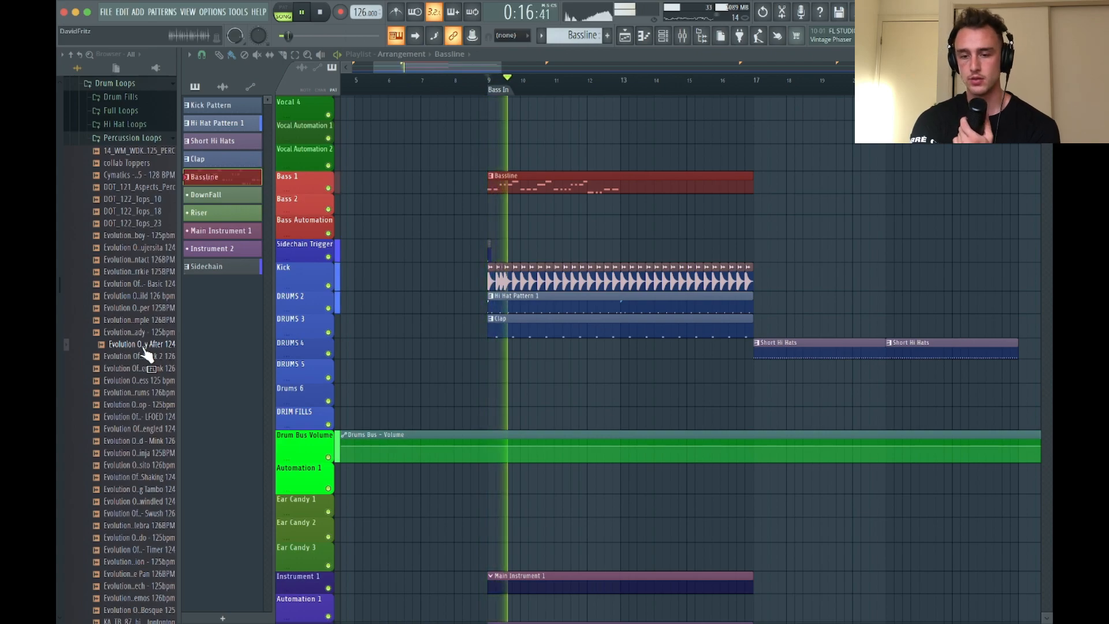
click(146, 354)
key(space)
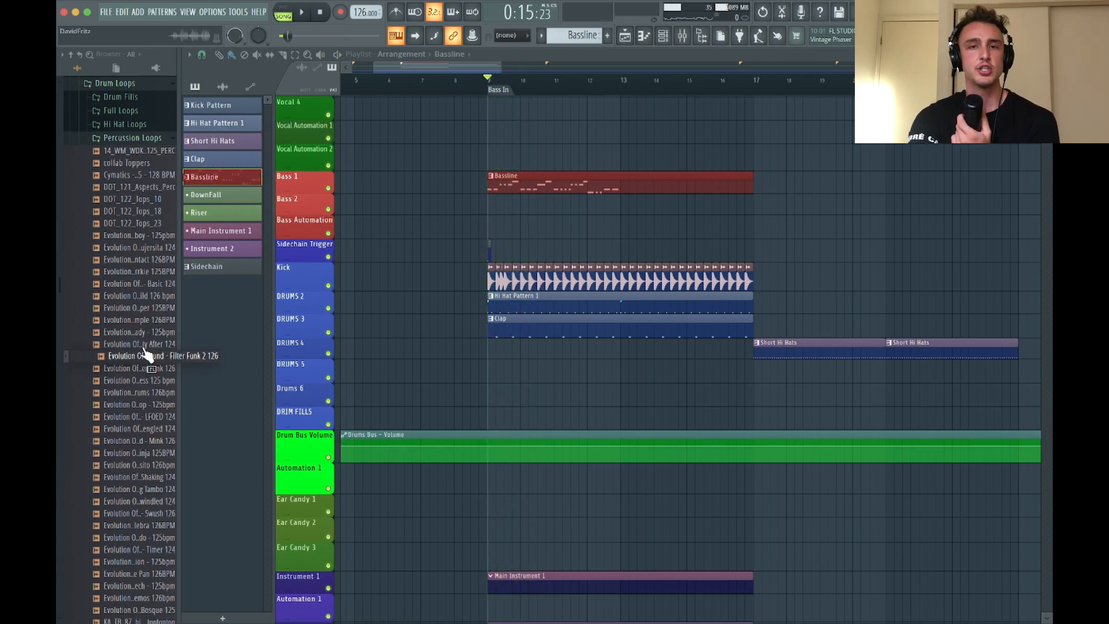
key(space)
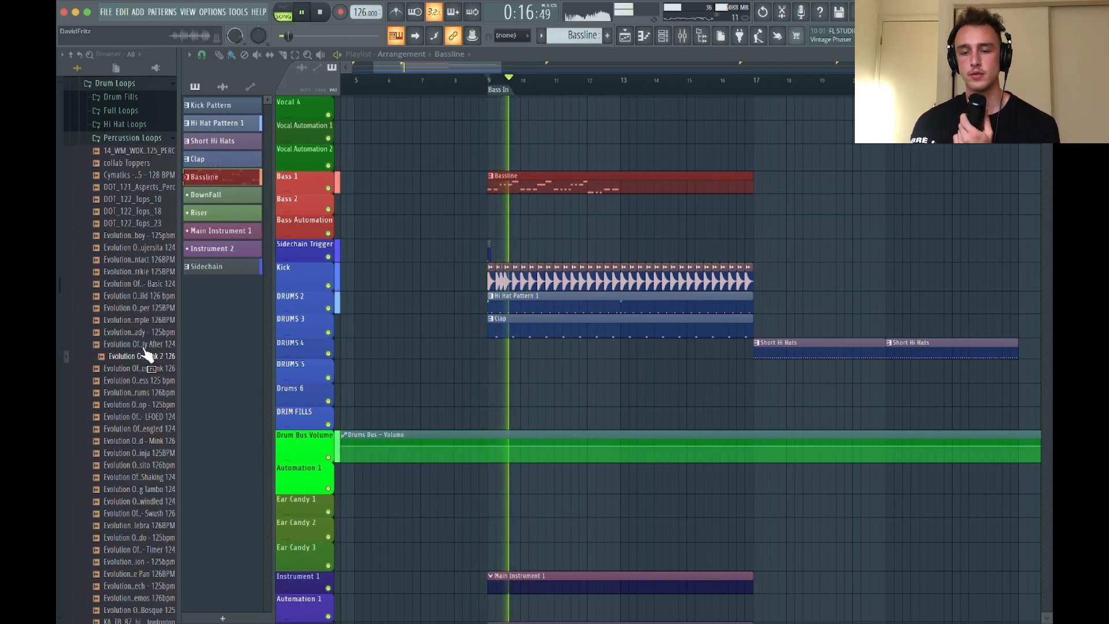
key(space)
Place the Evolution Of Sound - Filter Funk 2 126 loop on DRUMS 5 at bar 9 and route it to mixer track 10
drag(146, 354, 490, 370)
double_click(489, 370)
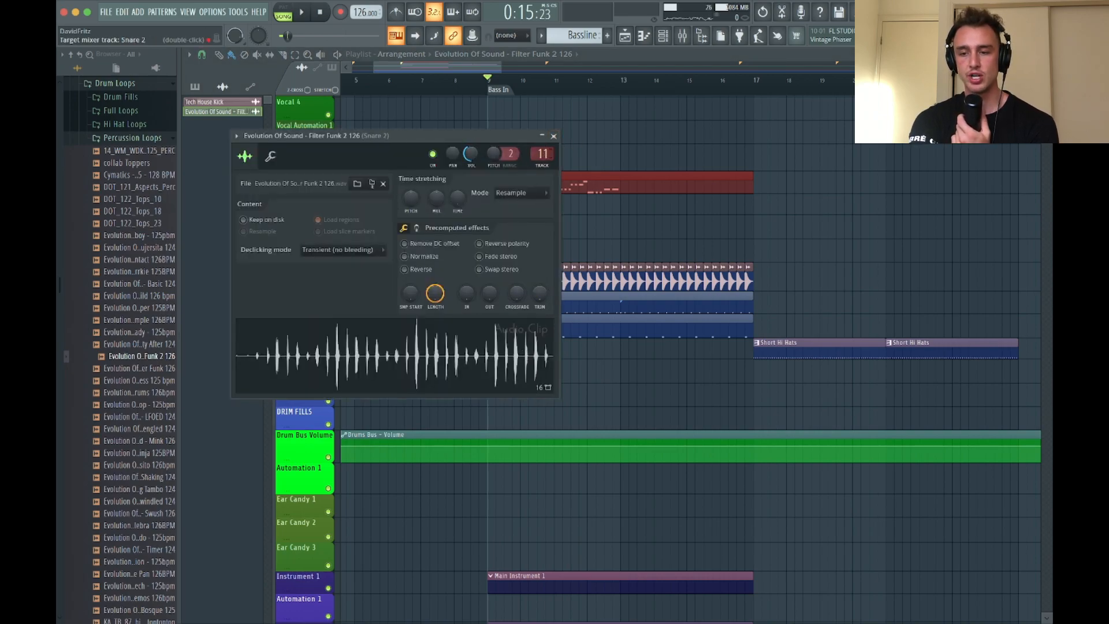
key(space)
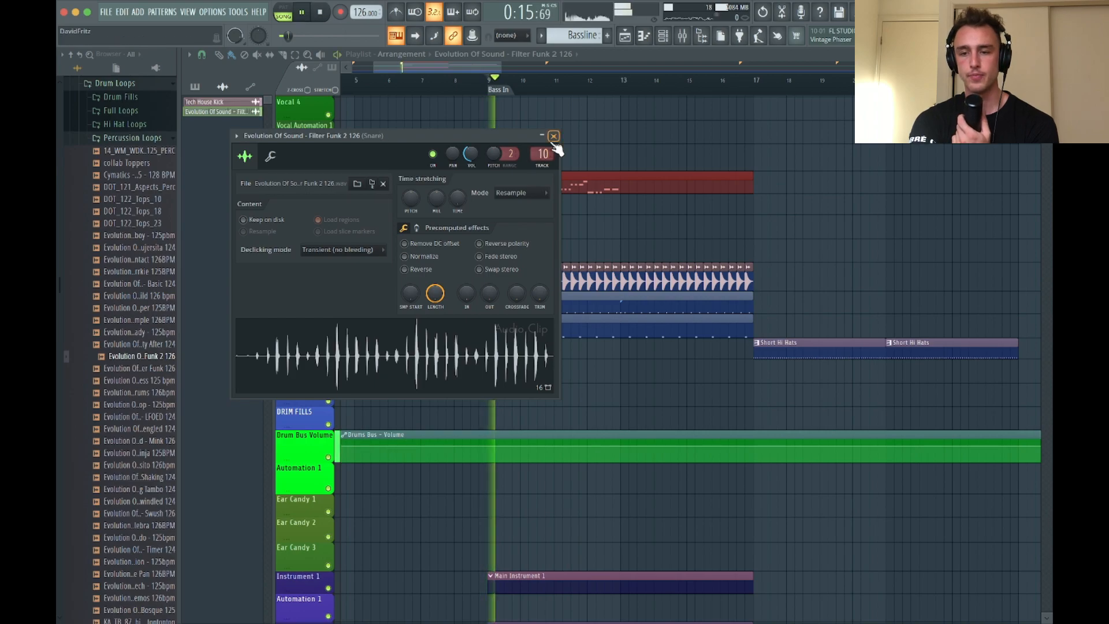
key(space)
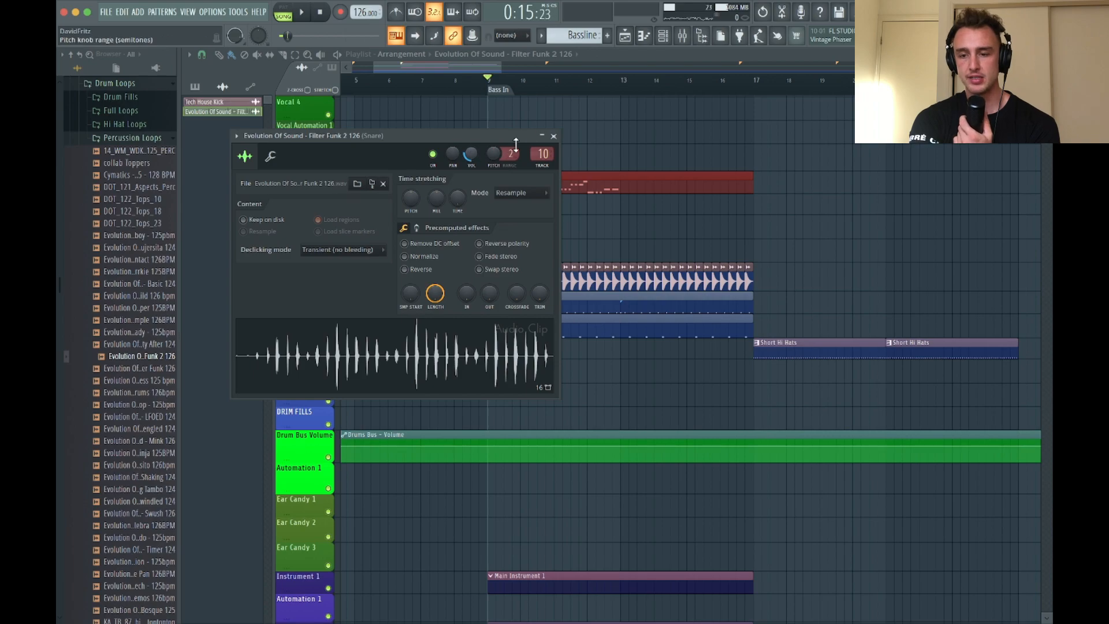
click(553, 137)
double_click(528, 367)
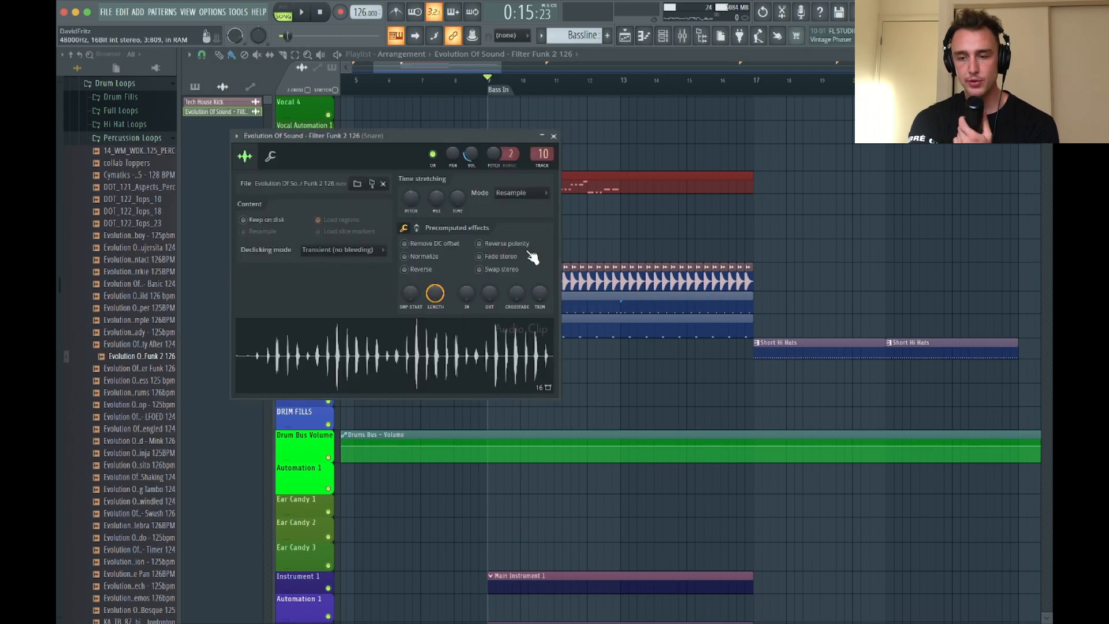
click(553, 137)
Send the Snare mixer track to the drum reverb track and enable its High & Low Pass Filter while playing
scroll(540, 303, up, 3)
scroll(542, 299, up, 1)
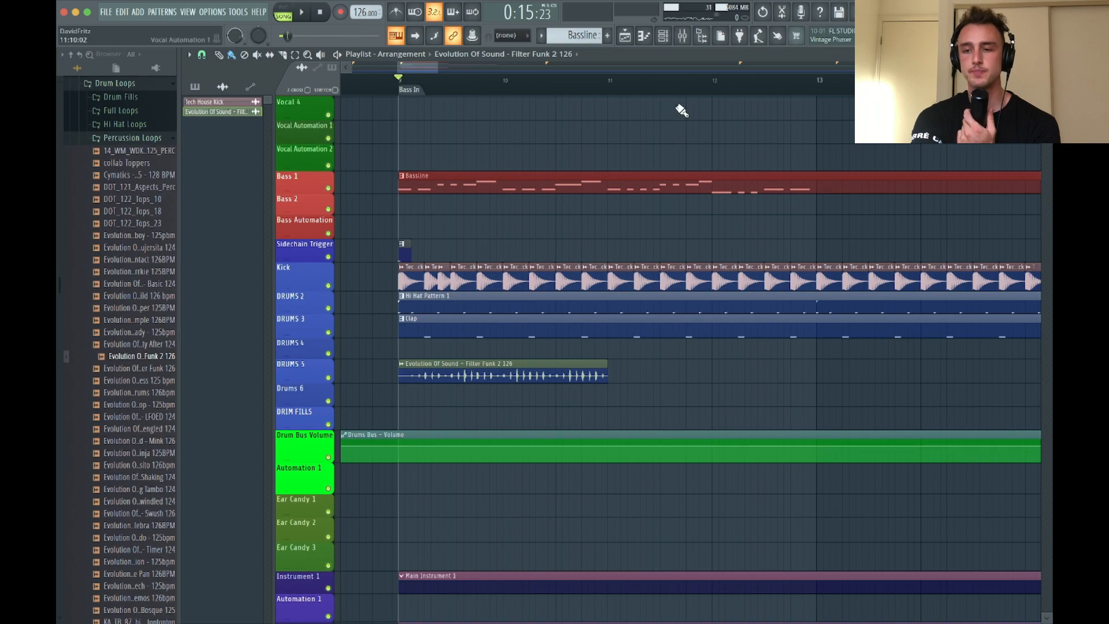
click(684, 39)
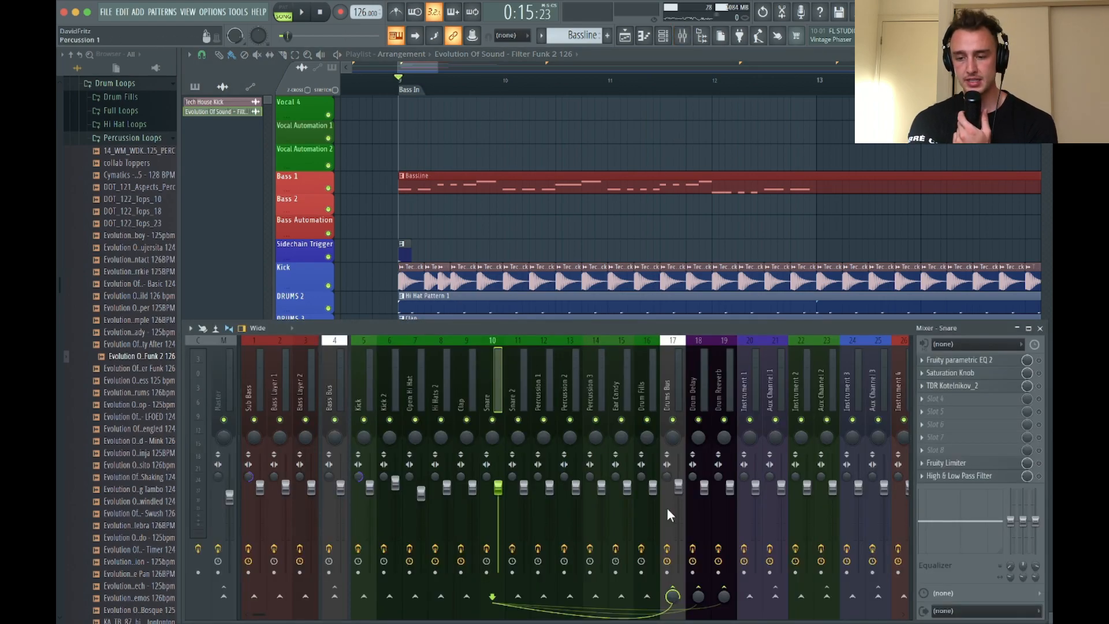
click(724, 597)
key(space)
drag(725, 600, 726, 617)
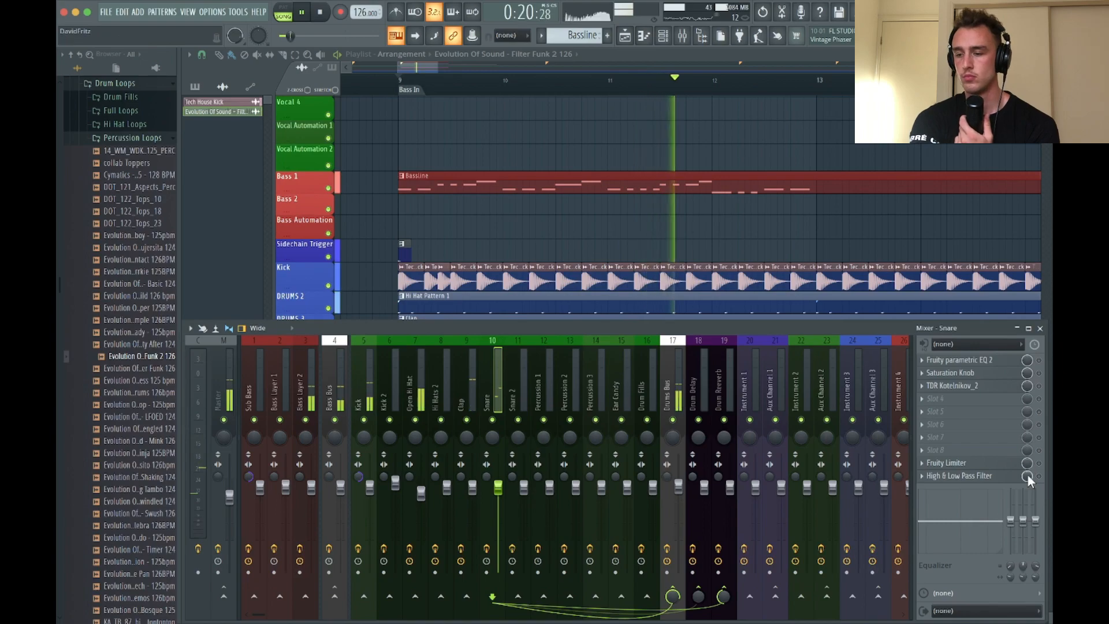
key(space)
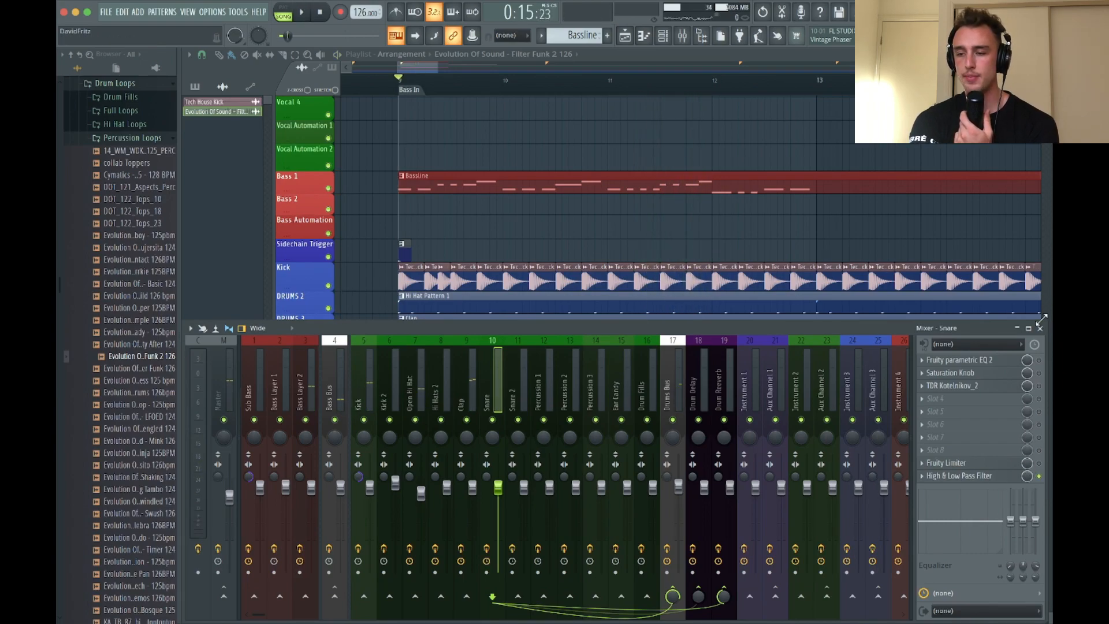
click(1042, 326)
Repeat the Filter Funk 2 126 loop along DRUMS 5 up to bar 17 and play the arrangement
click(546, 386)
key(ctrl+z)
ctrl+scroll(569, 375, down, 3)
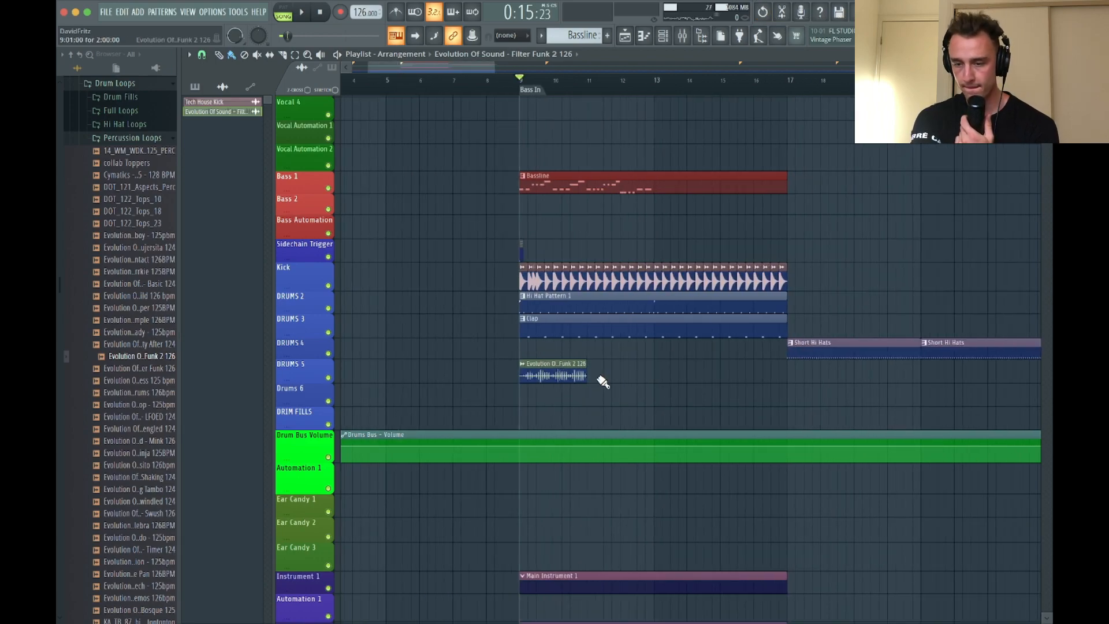
drag(595, 378, 739, 398)
key(space)
ctrl+scroll(636, 334, down, 2)
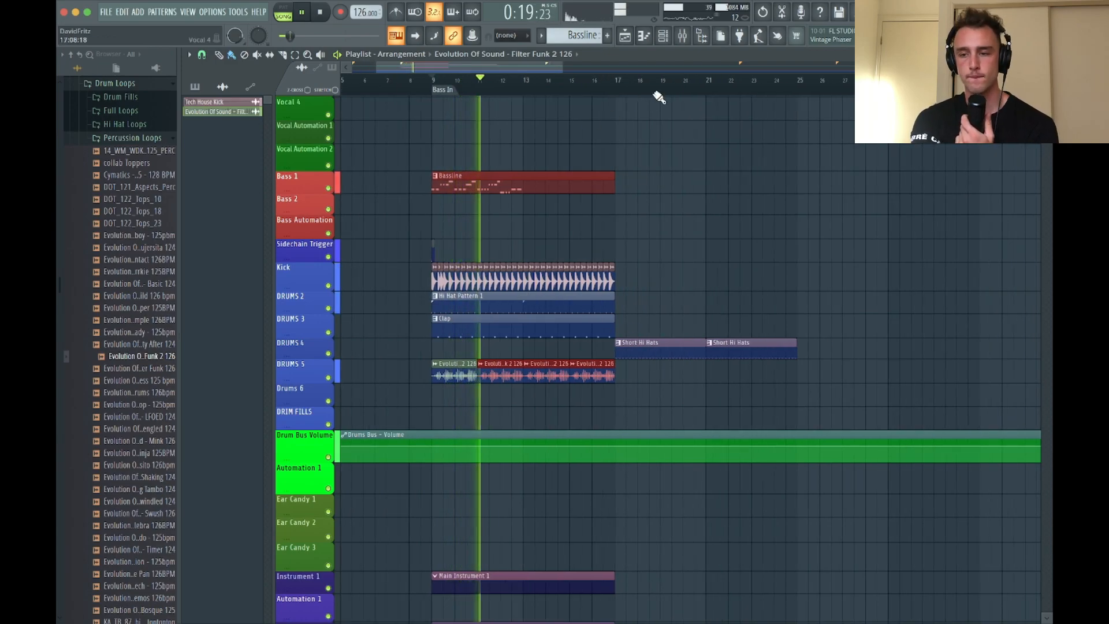
Stop playback and load ValhallaSupermassive into slot 3 of the Open Hi Hat mixer track
click(683, 36)
key(space)
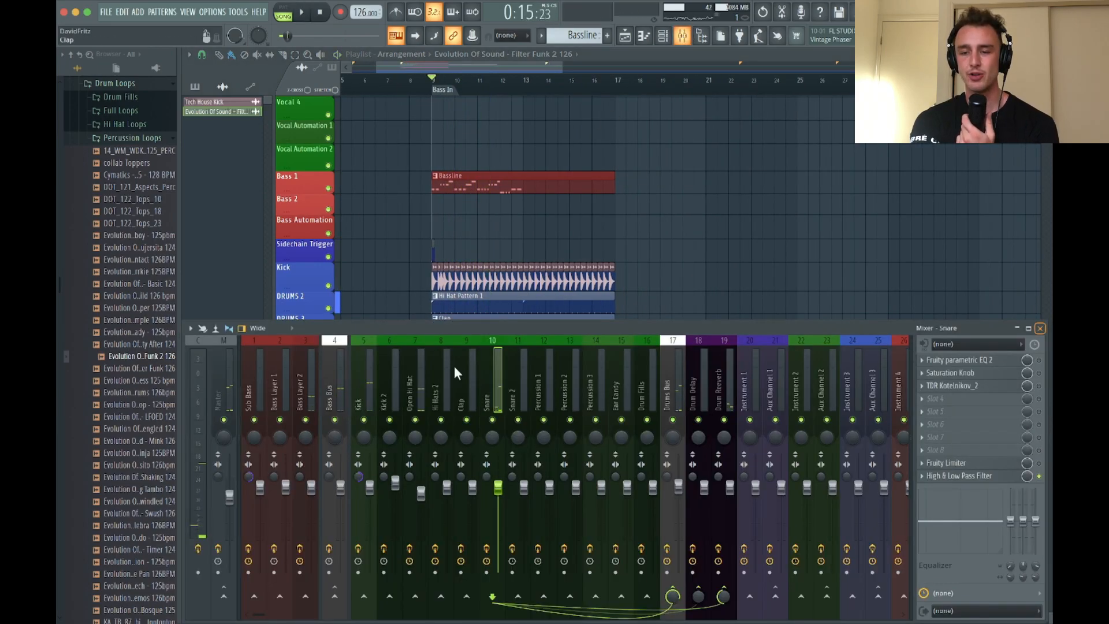
click(403, 385)
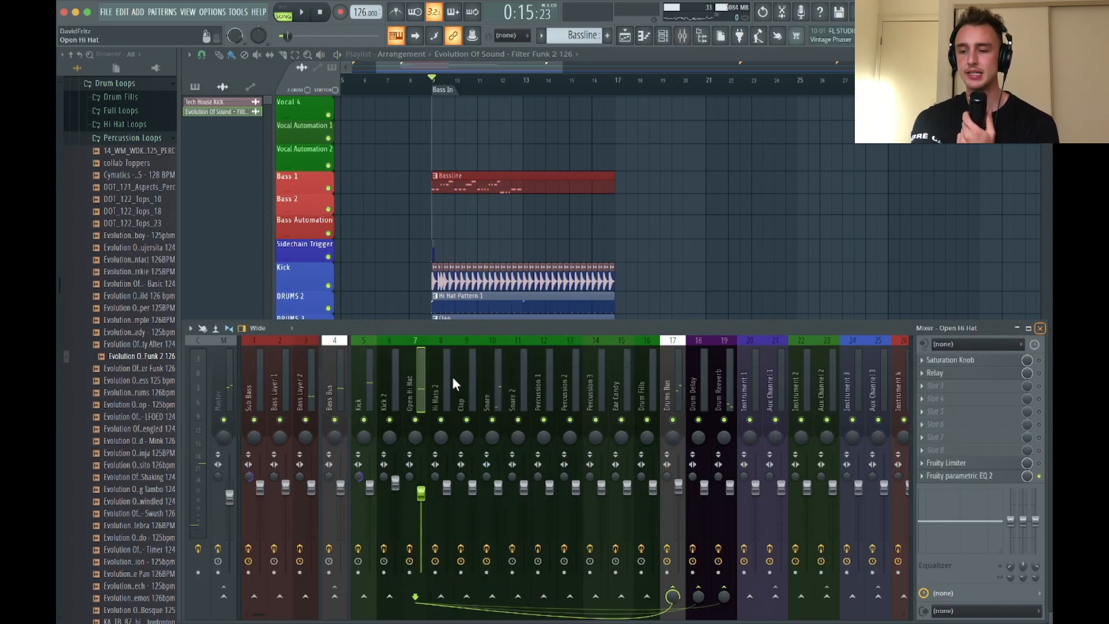
click(1004, 393)
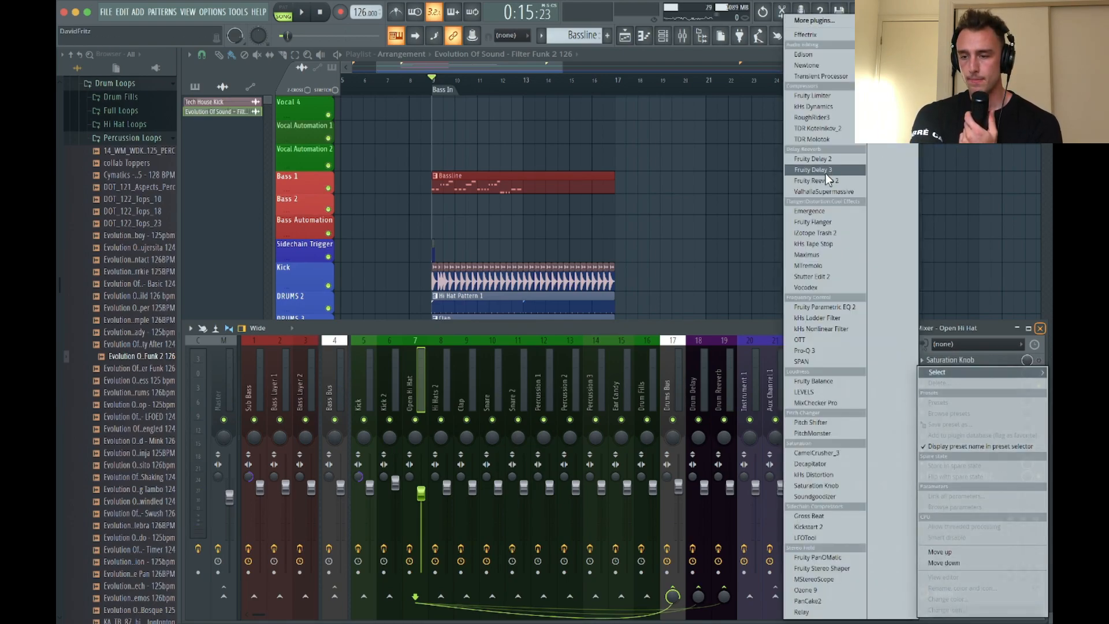
click(824, 191)
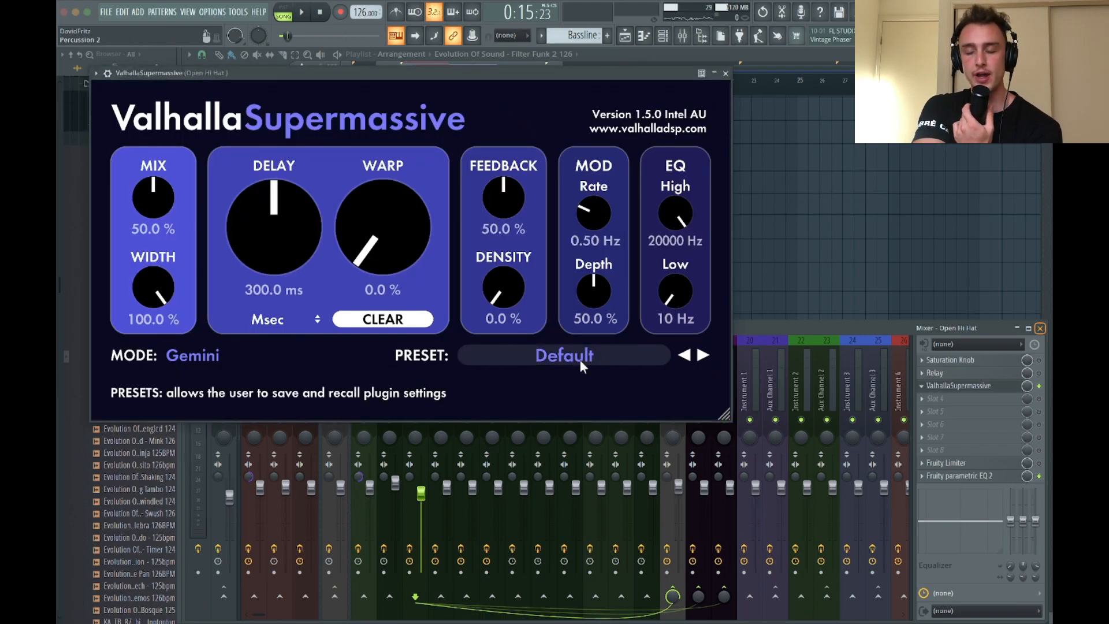
Load the Brass Blatt preset from the small reverbs in ValhallaSupermassive
click(563, 354)
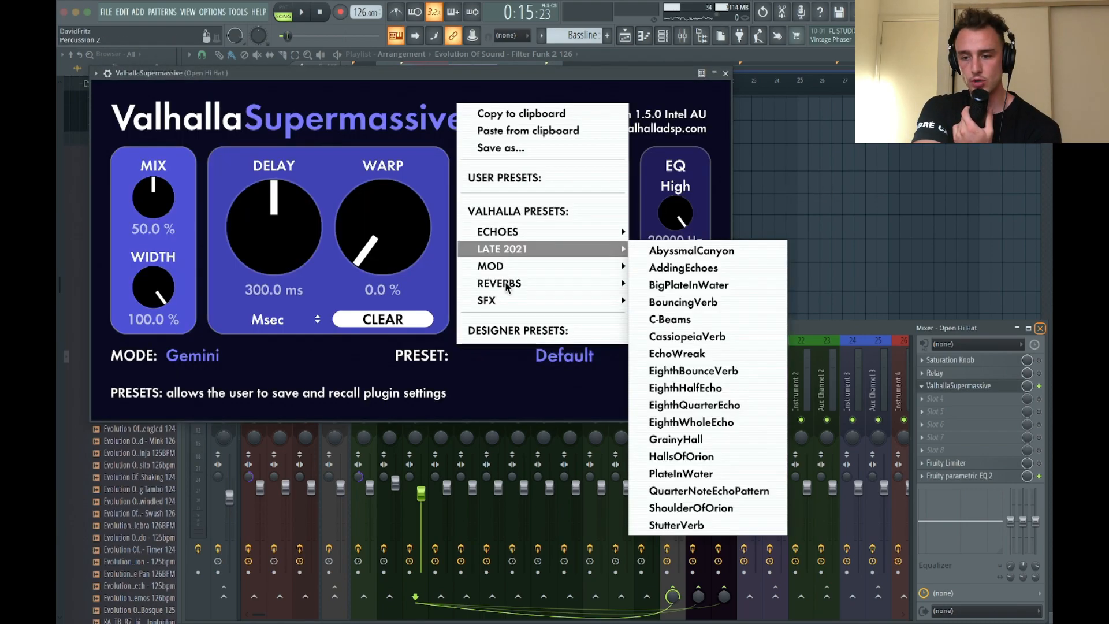
mouse_move(508, 283)
mouse_move(679, 311)
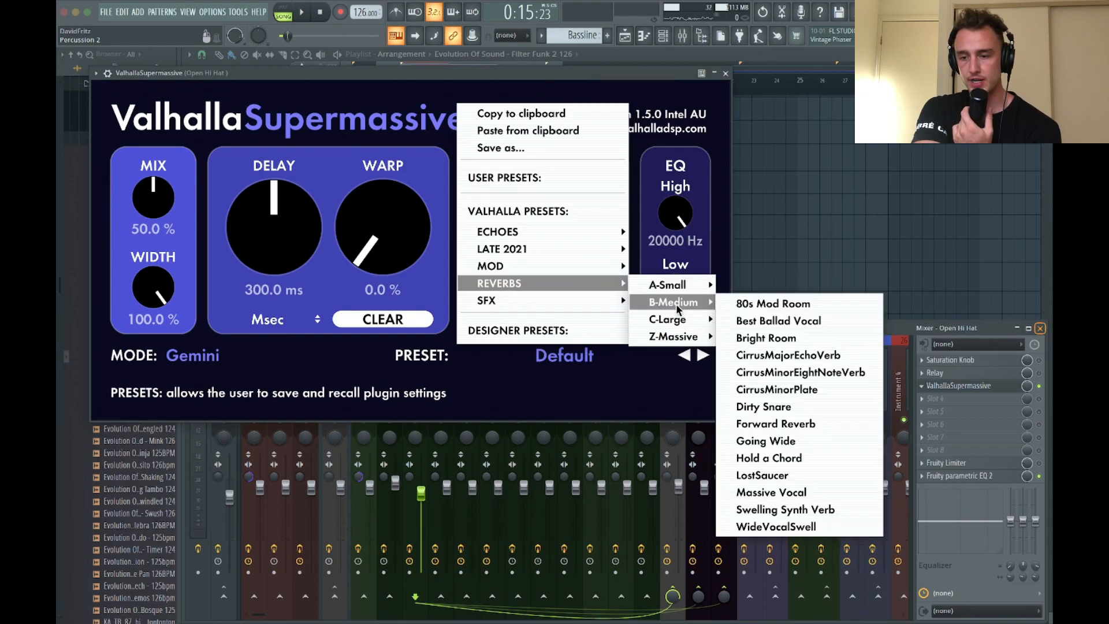
mouse_move(672, 283)
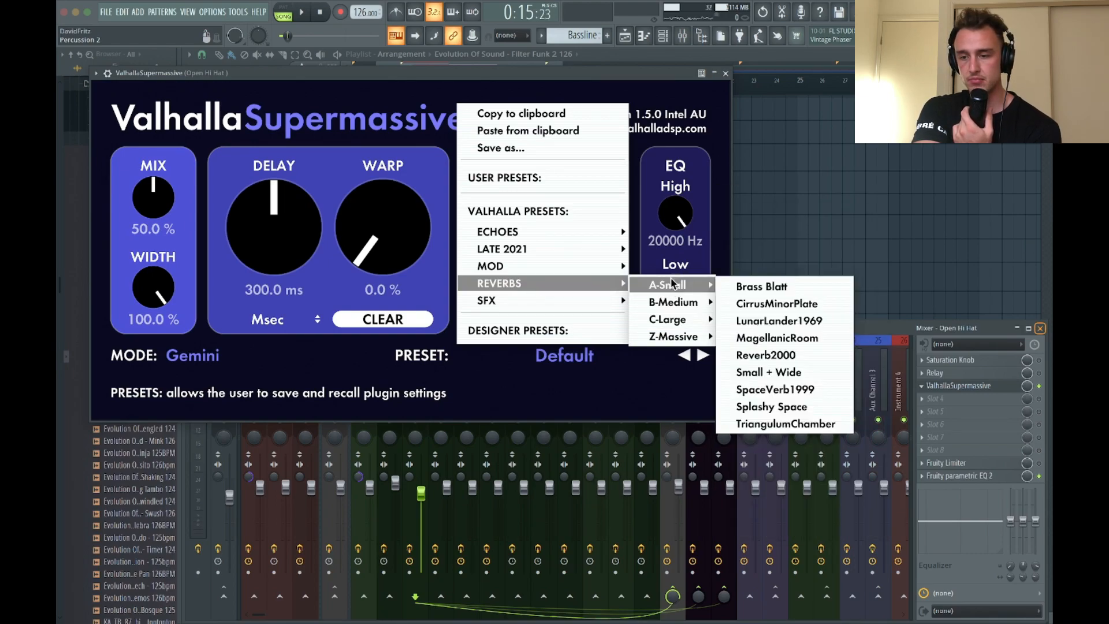
click(794, 287)
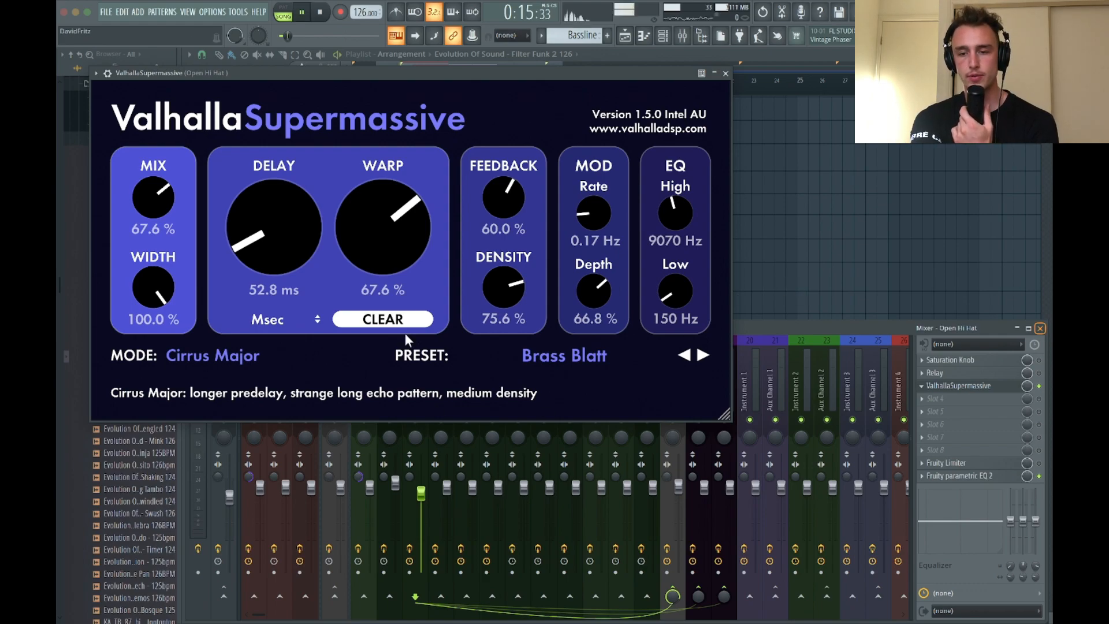
Lower the reverb's mix to 10.8% and feedback to 22.9% during playback, and close the plugin
drag(152, 200, 155, 282)
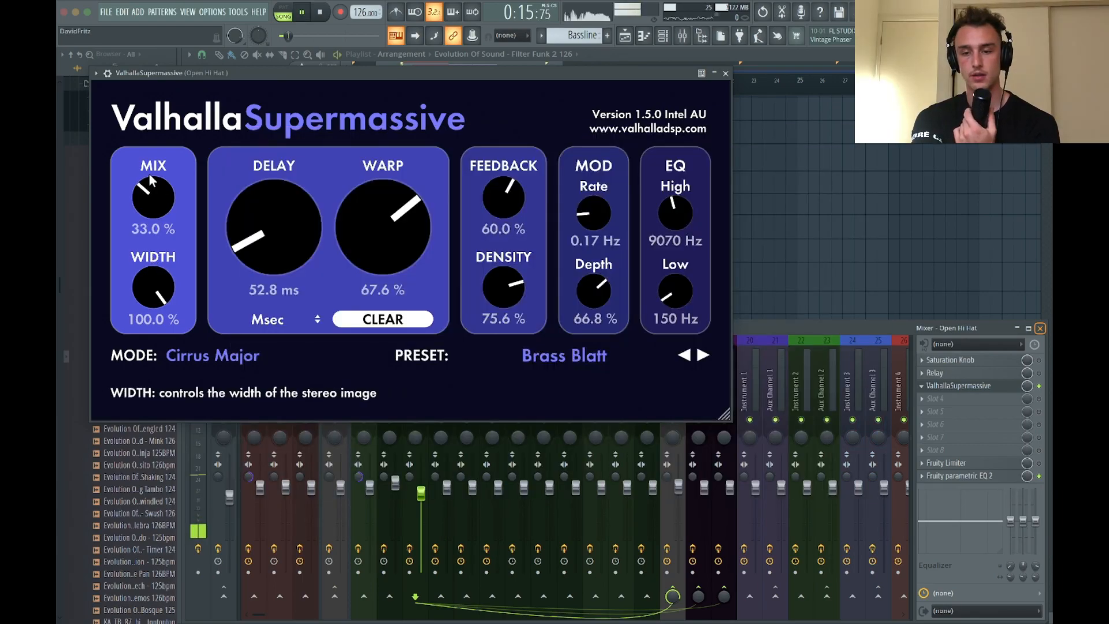
drag(154, 180, 147, 210)
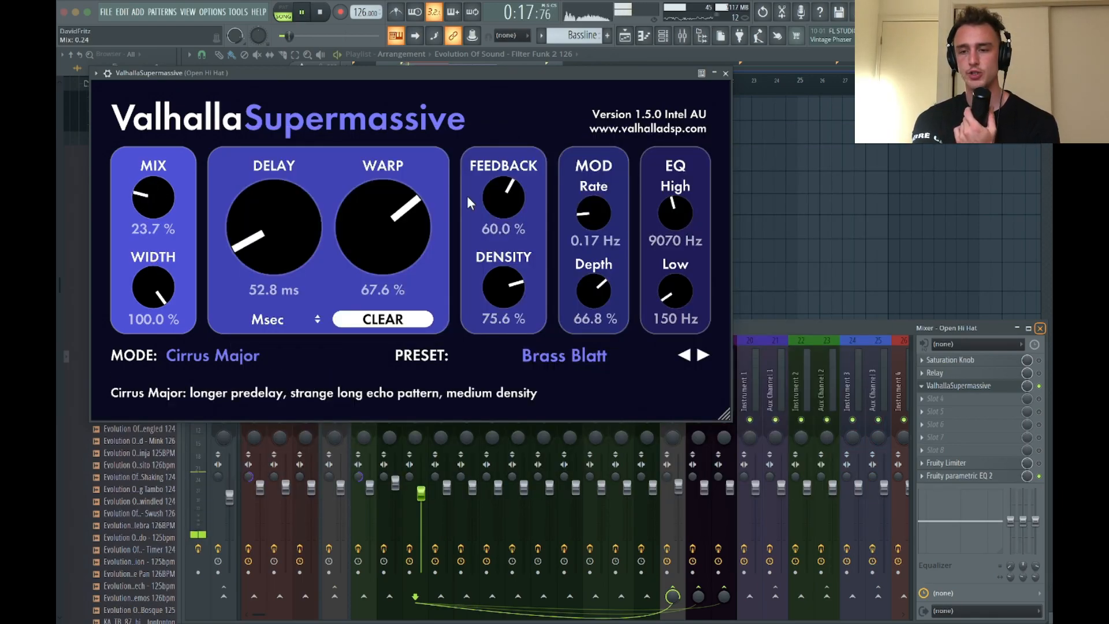
drag(504, 206, 503, 225)
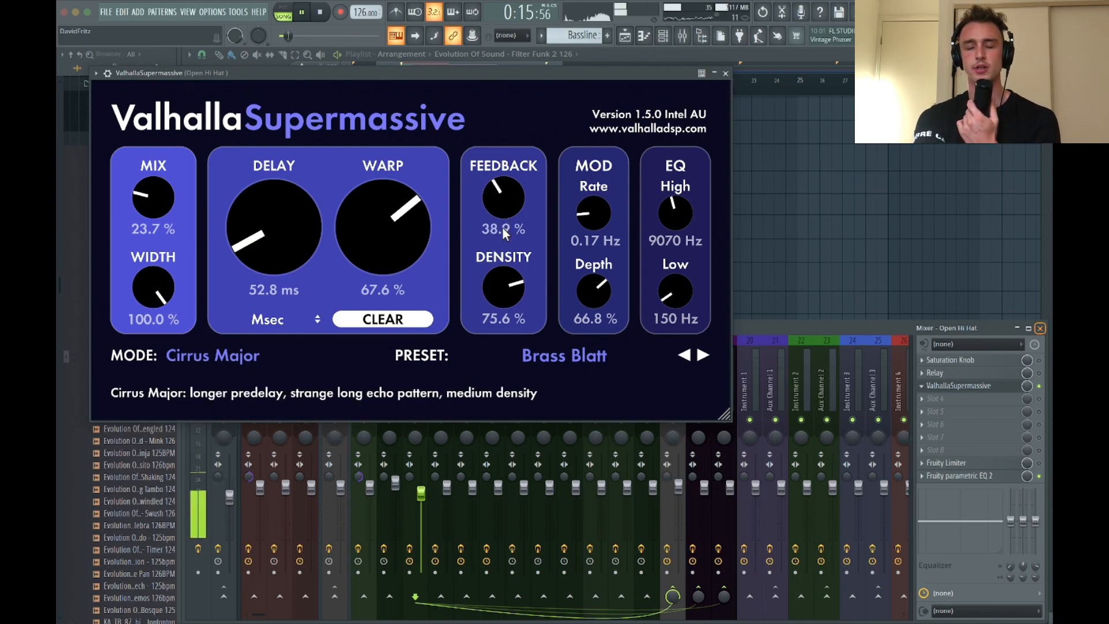
drag(497, 206, 489, 236)
drag(155, 205, 151, 229)
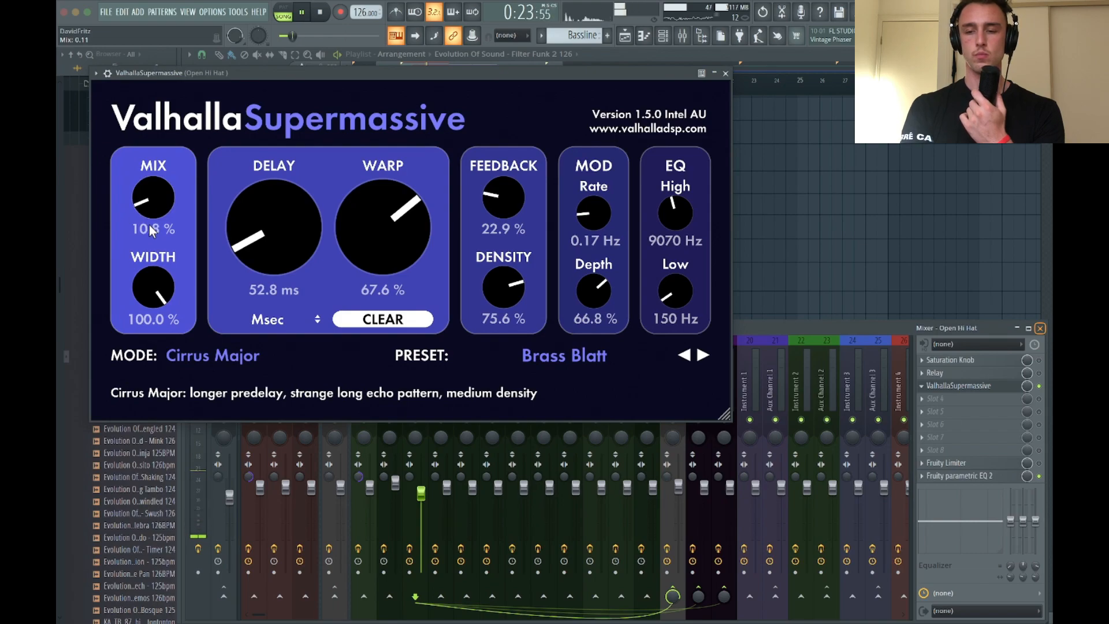
key(space)
click(726, 73)
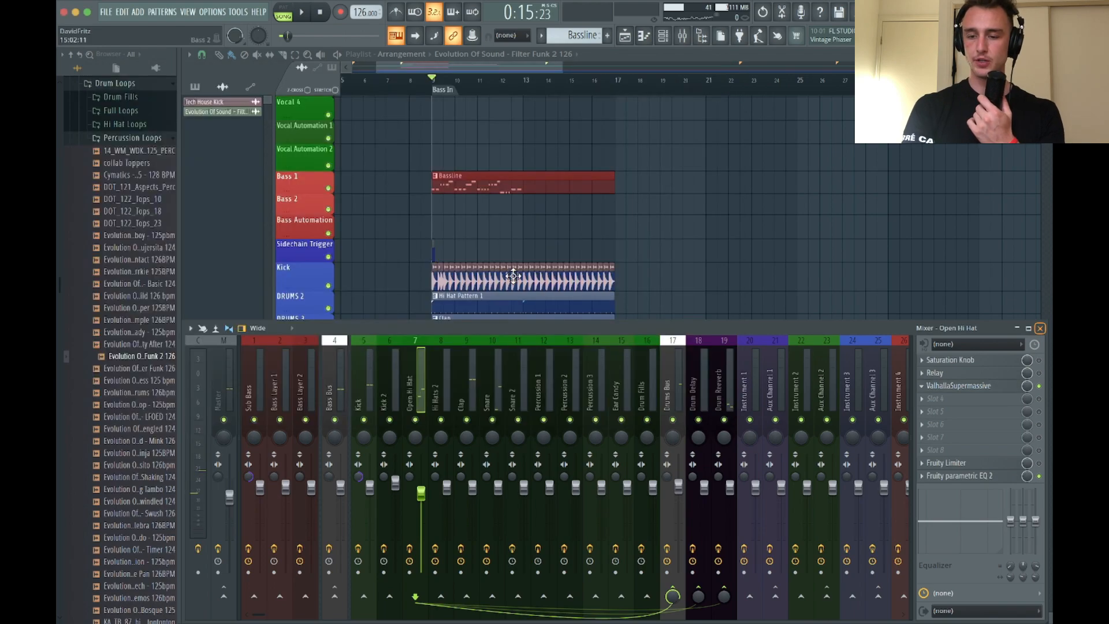
Select the Clap mixer track, listen to the groove, and close the mixer
click(472, 393)
key(space)
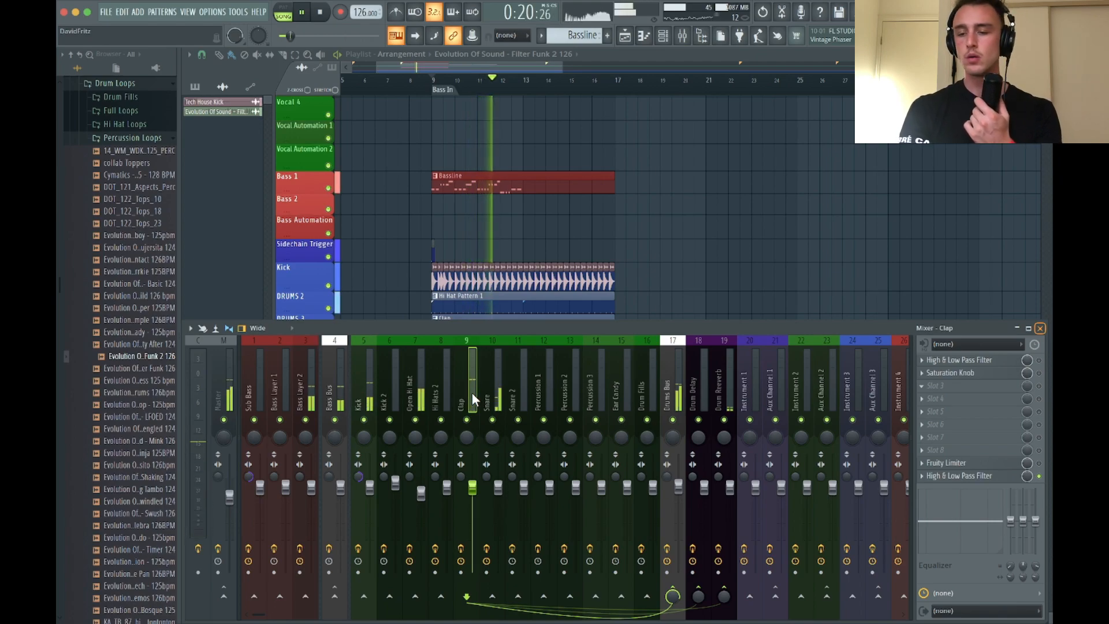
key(space)
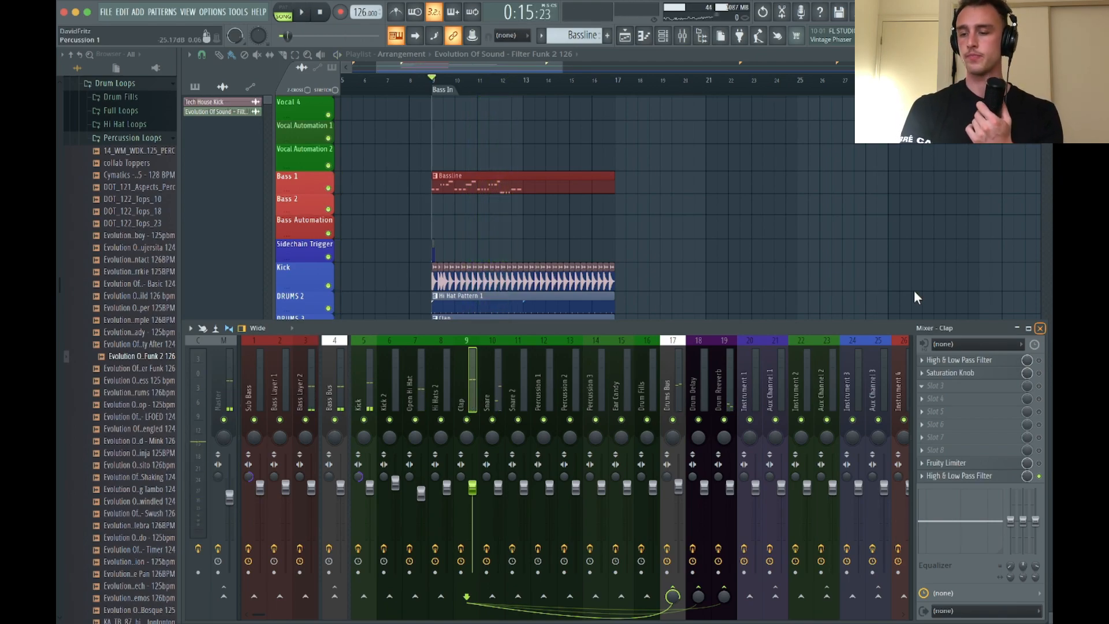
click(1040, 328)
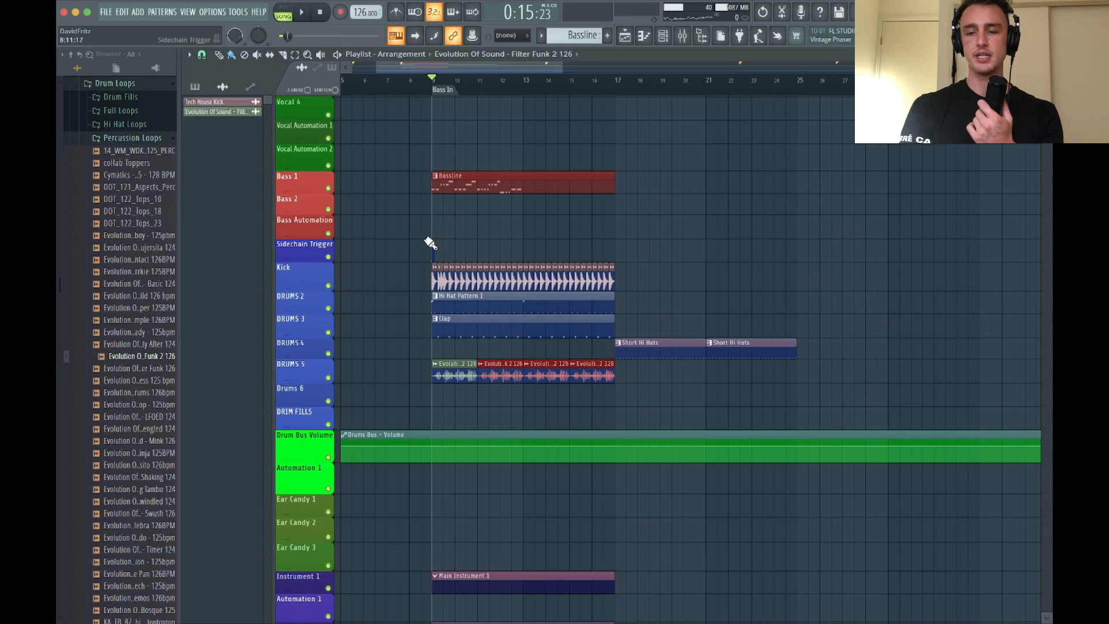
Collapse the Percussion Loops folder and browse to Vocals men inside AUDIOS & VOCALS, replaying the groove in between
scroll(430, 243, up, 2)
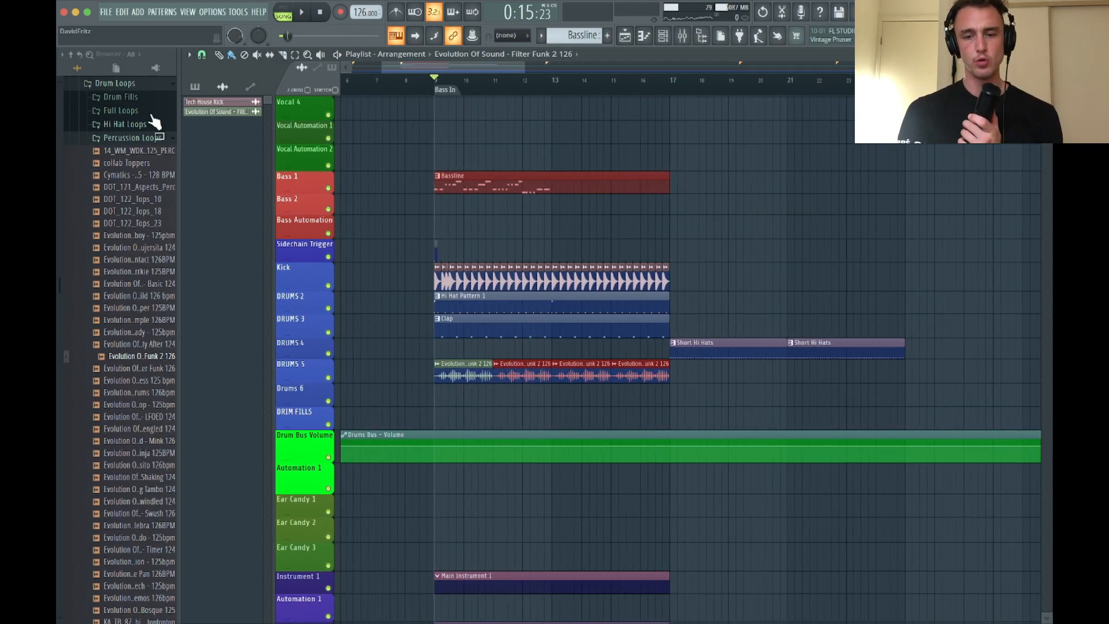
click(123, 145)
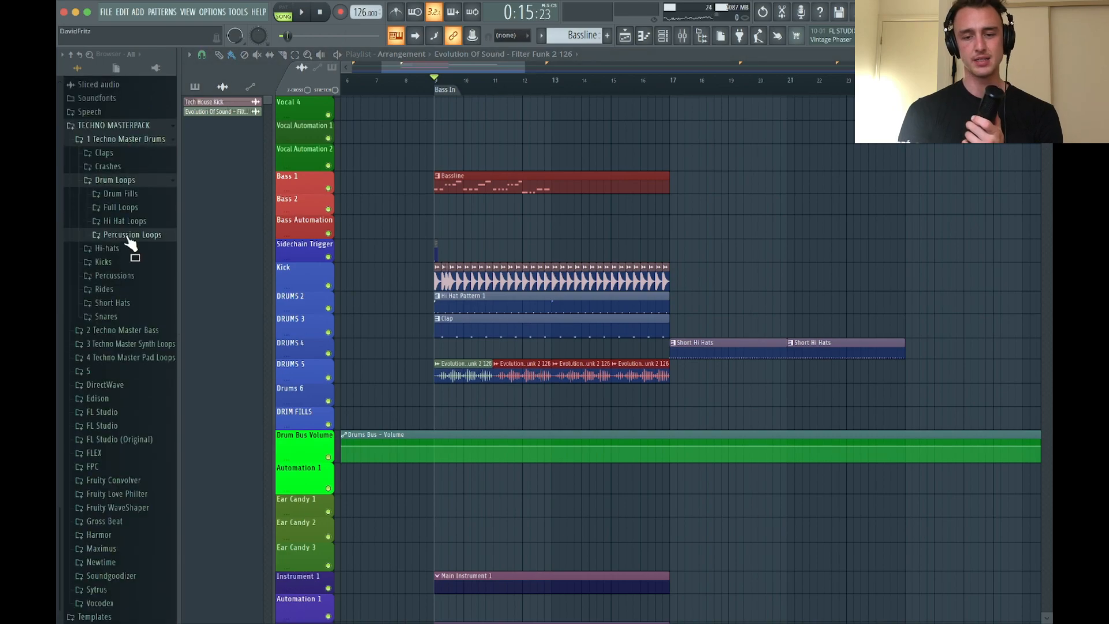
key(space)
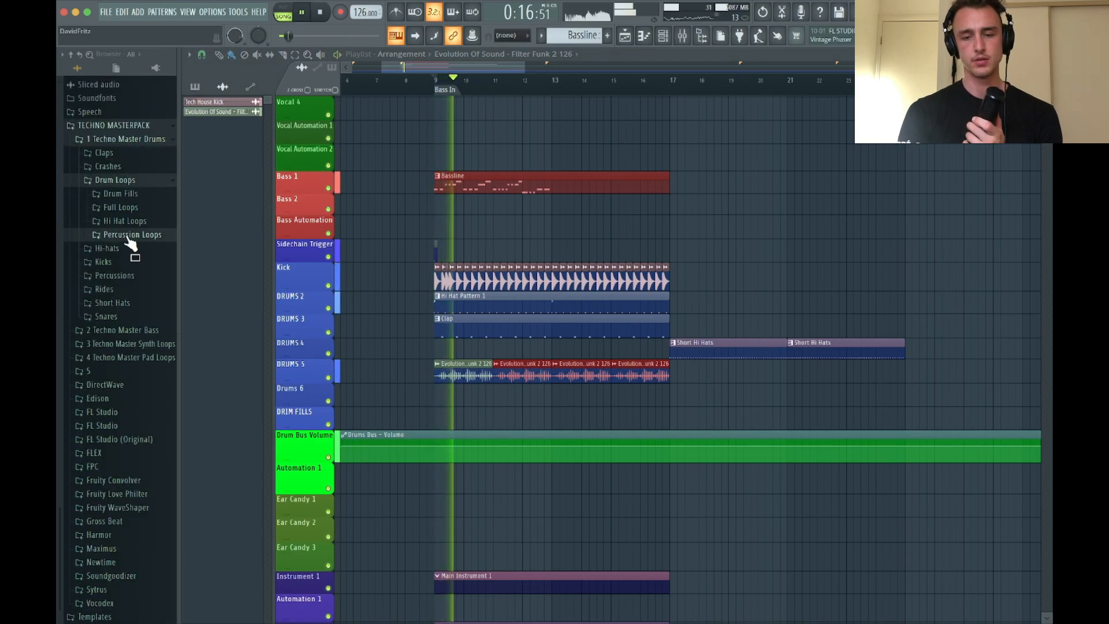
key(space)
scroll(127, 242, up, 10)
click(110, 216)
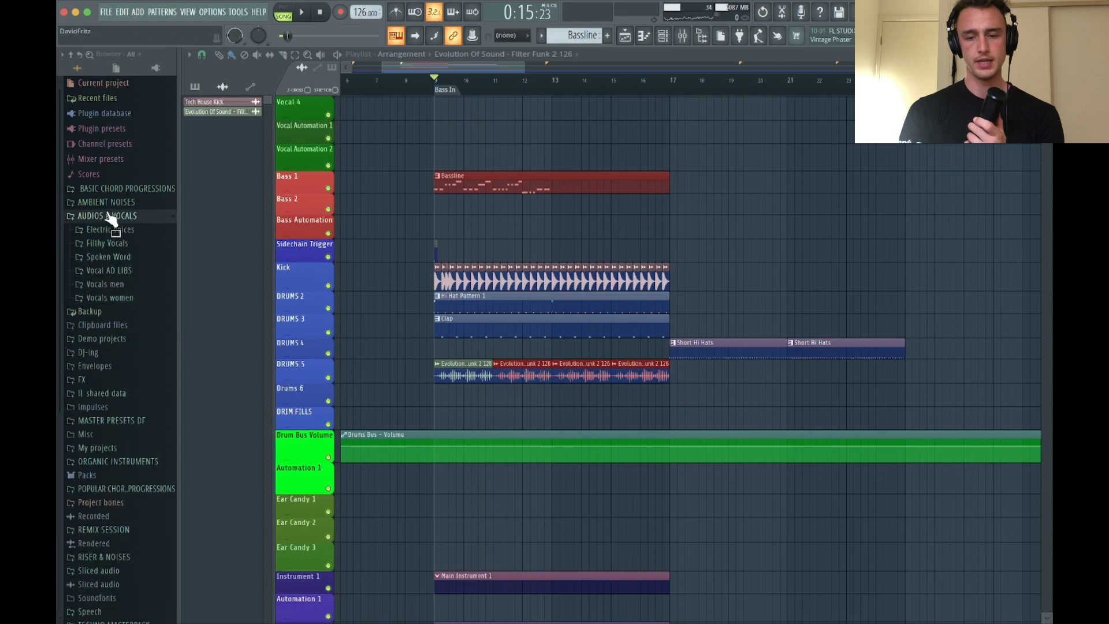
key(space)
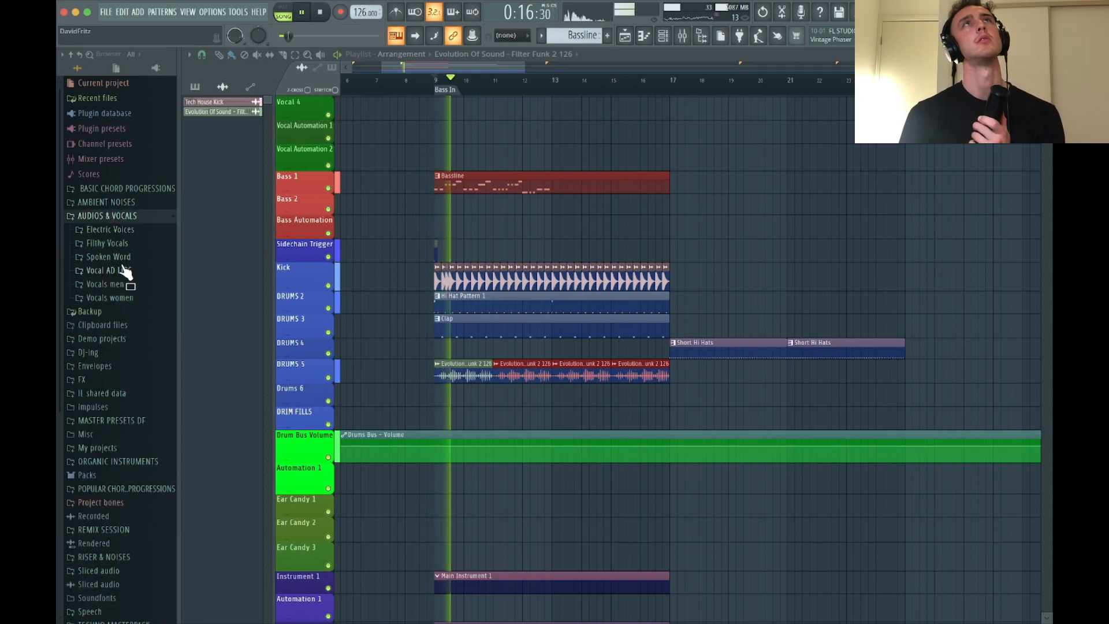
key(space)
click(113, 283)
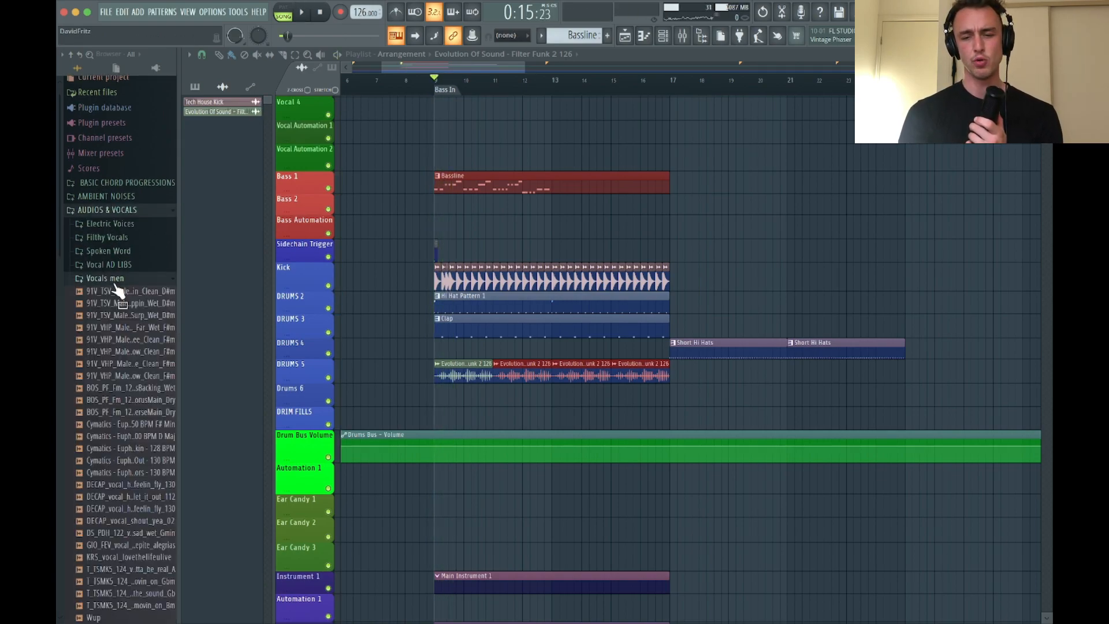
Audition the LetItSound VerseMain vocal and the Cymatics Euphoria vocals in the Vocals men folder
scroll(113, 350, down, 3)
click(109, 339)
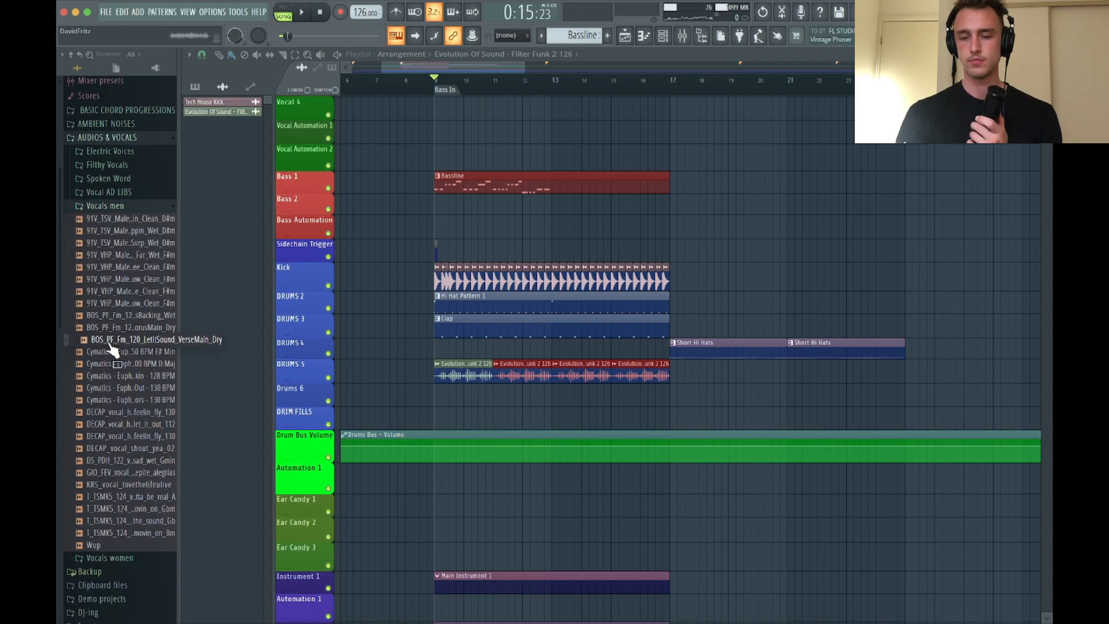
click(111, 350)
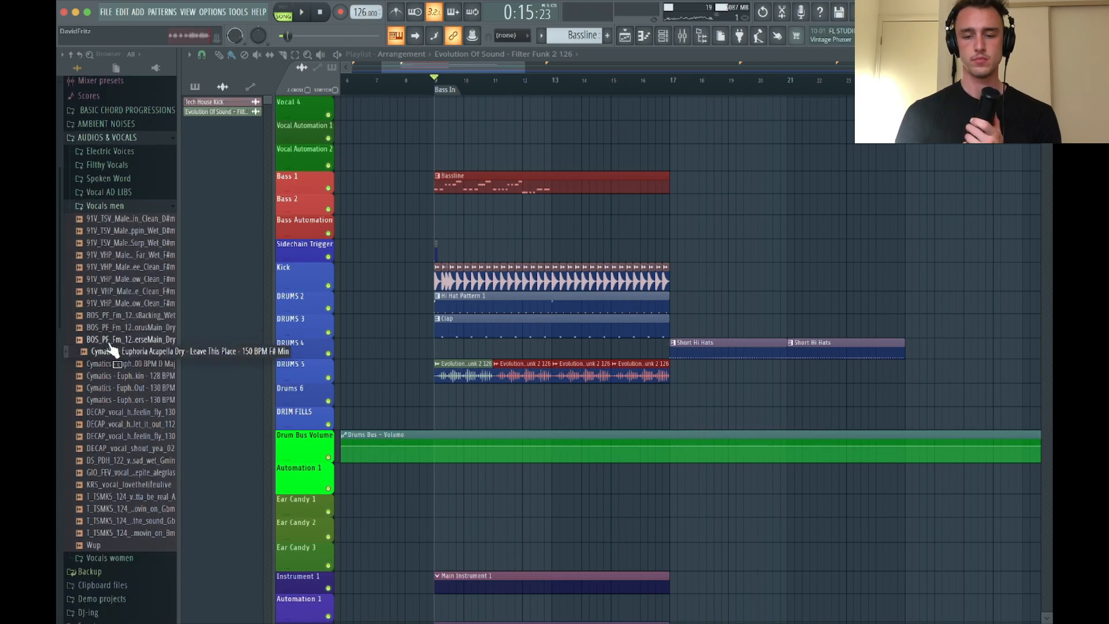
key(Down)
key(Down)
key(Down)
key(Down)
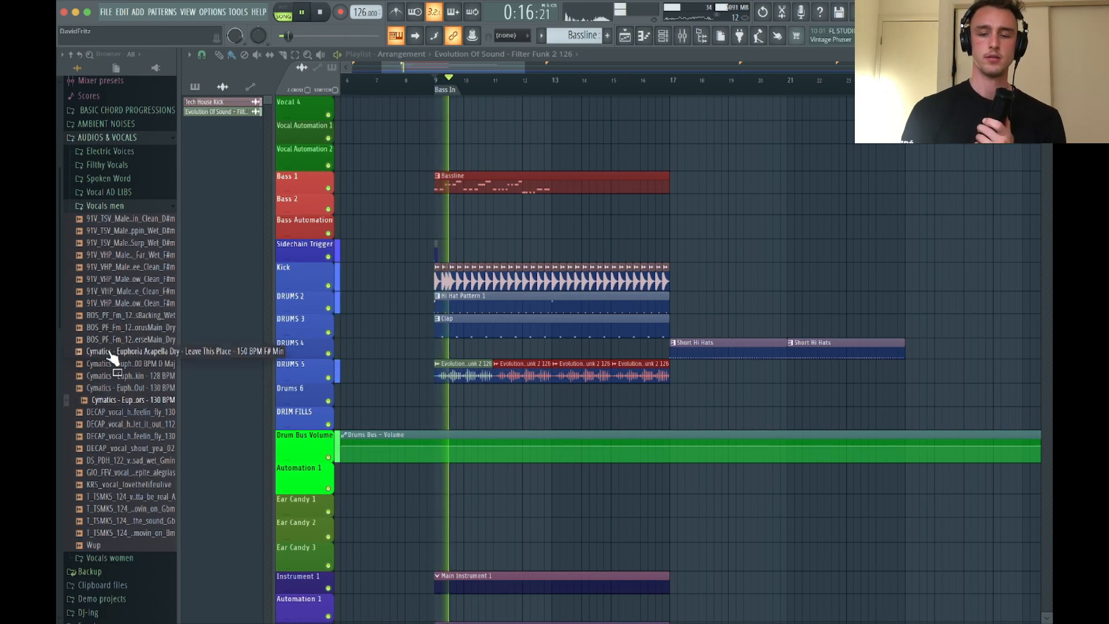
Compare more BOS and Cymatics vocals, ending on Euphoria Predrop Dry 3 - Flooded Out, and replay the groove against it
click(111, 353)
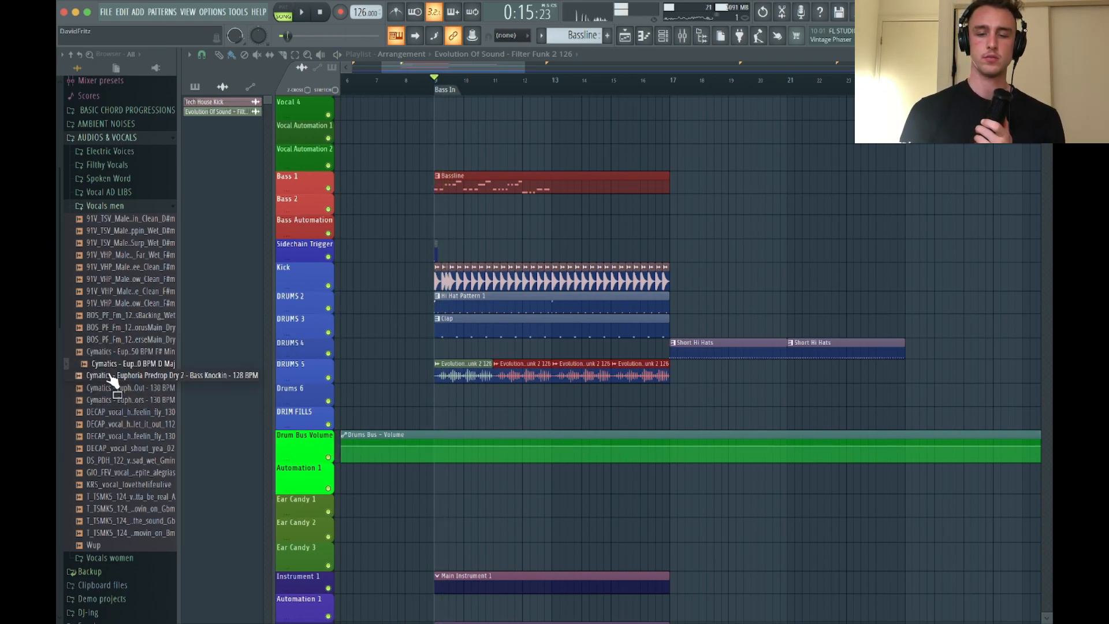
click(118, 340)
click(117, 328)
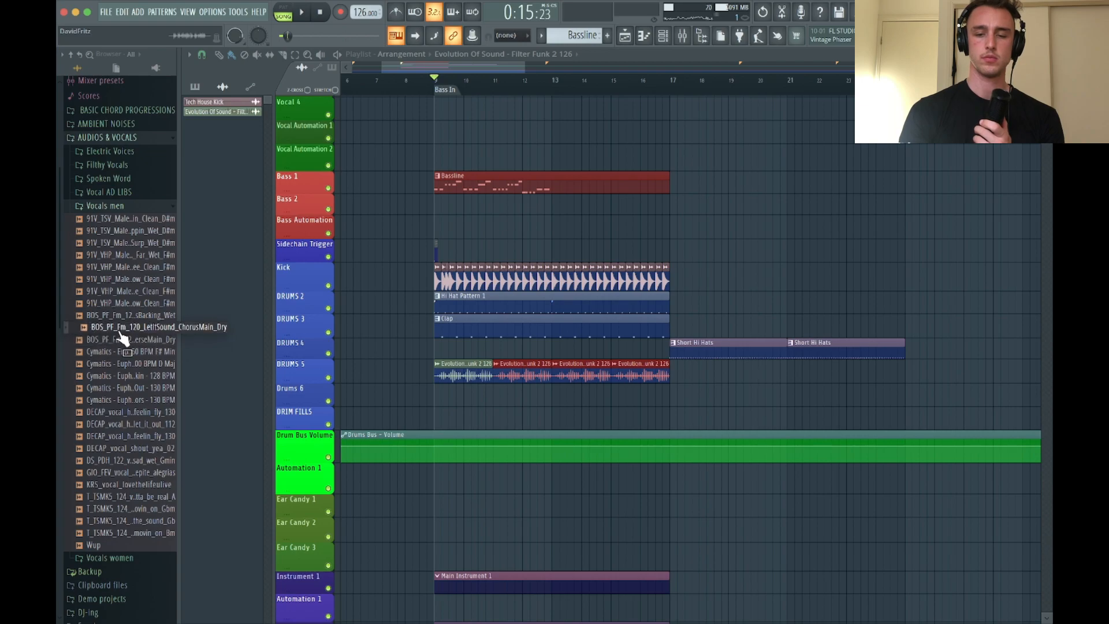
click(122, 317)
click(124, 304)
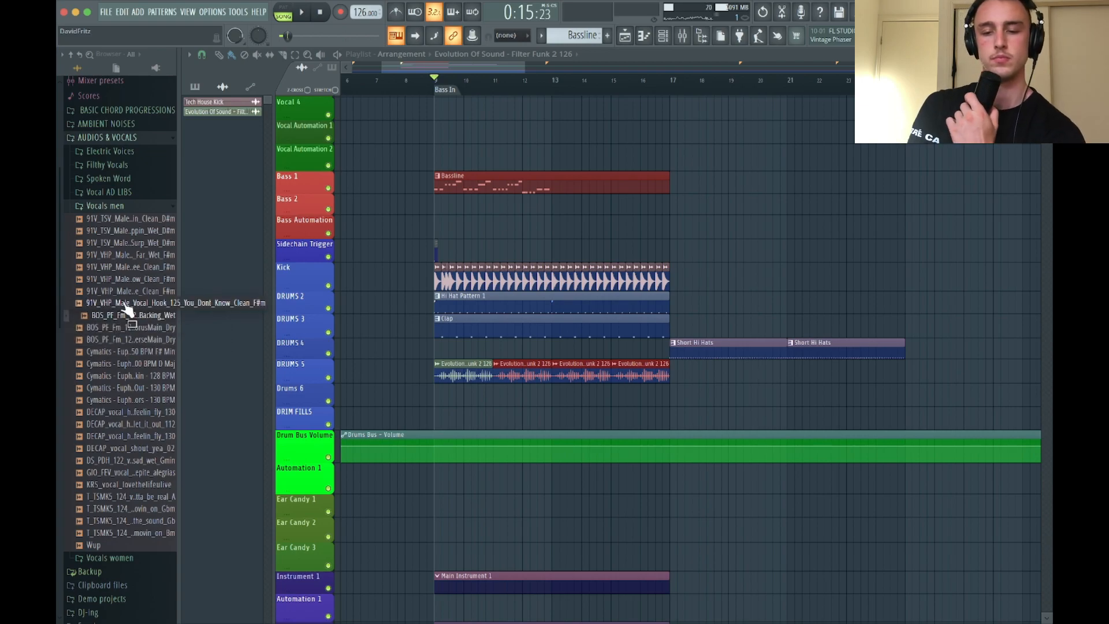
click(125, 366)
click(111, 390)
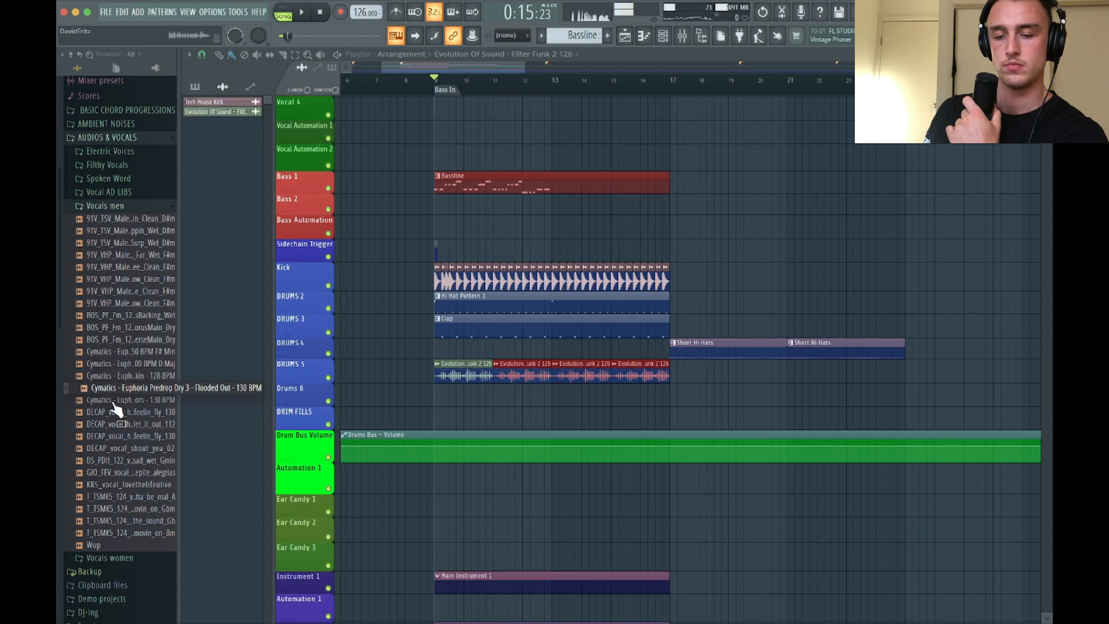
key(space)
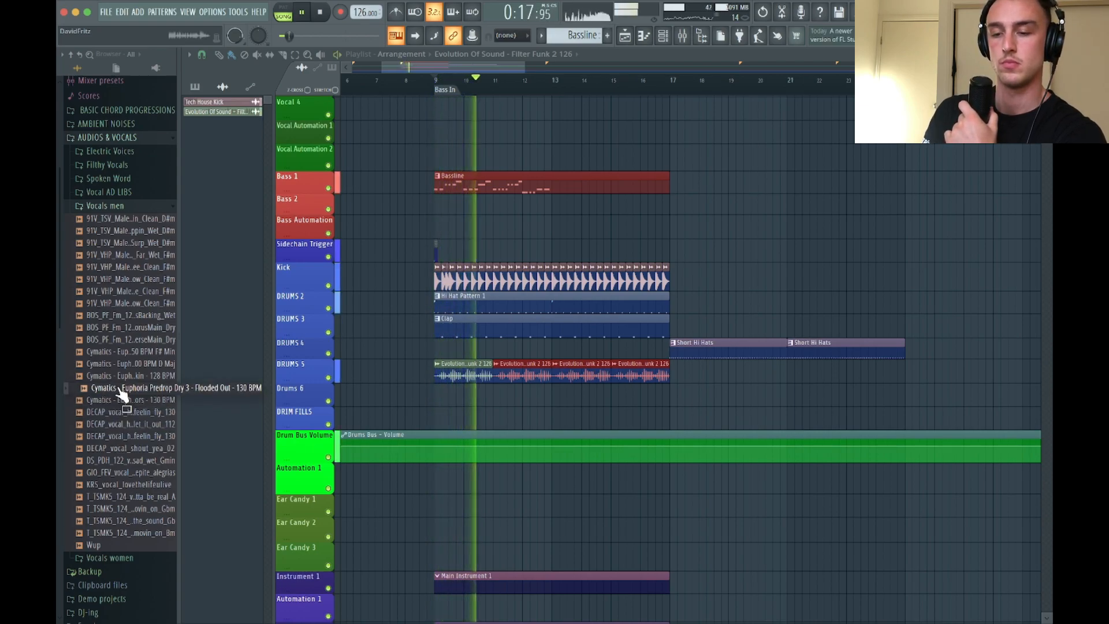
key(space)
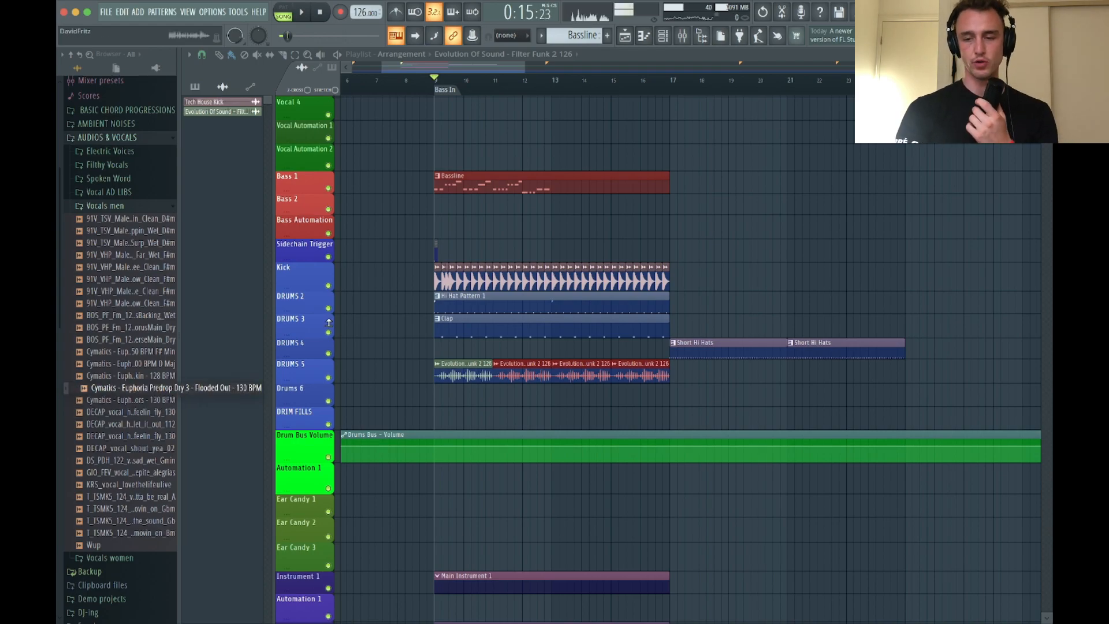
Place the Flooded Out vocal sample on the Vocal 1 track at the Bass In marker, bar 9
scroll(597, 250, up, 3)
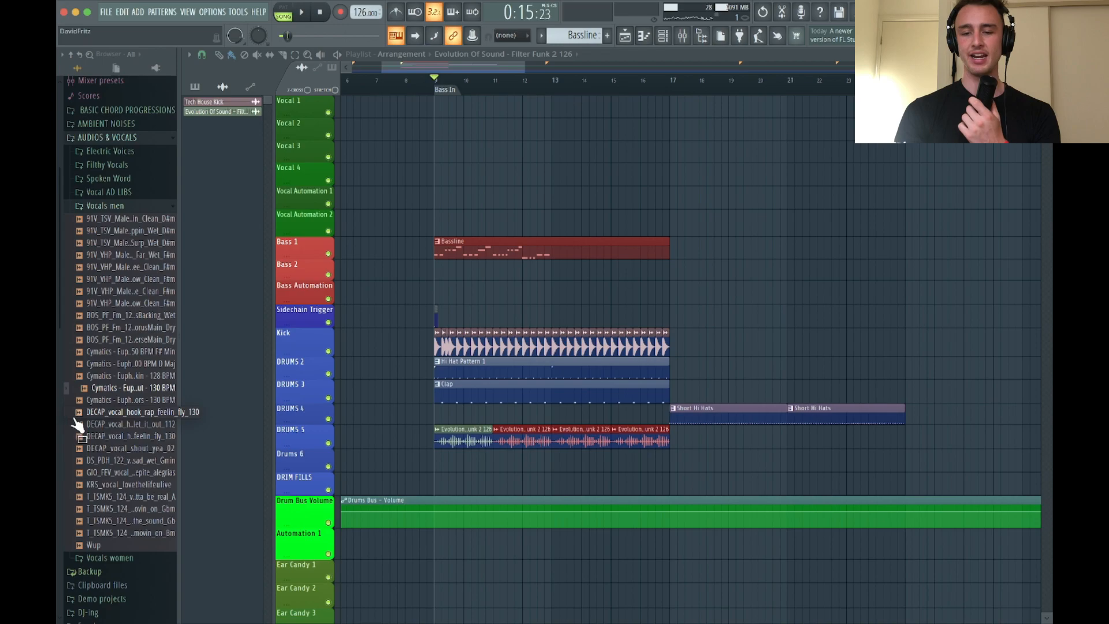
drag(124, 387, 436, 110)
scroll(483, 155, right, 1)
Route the Flooded Out vocal to mixer track 40 and lower its channel volume to about 27%
double_click(431, 107)
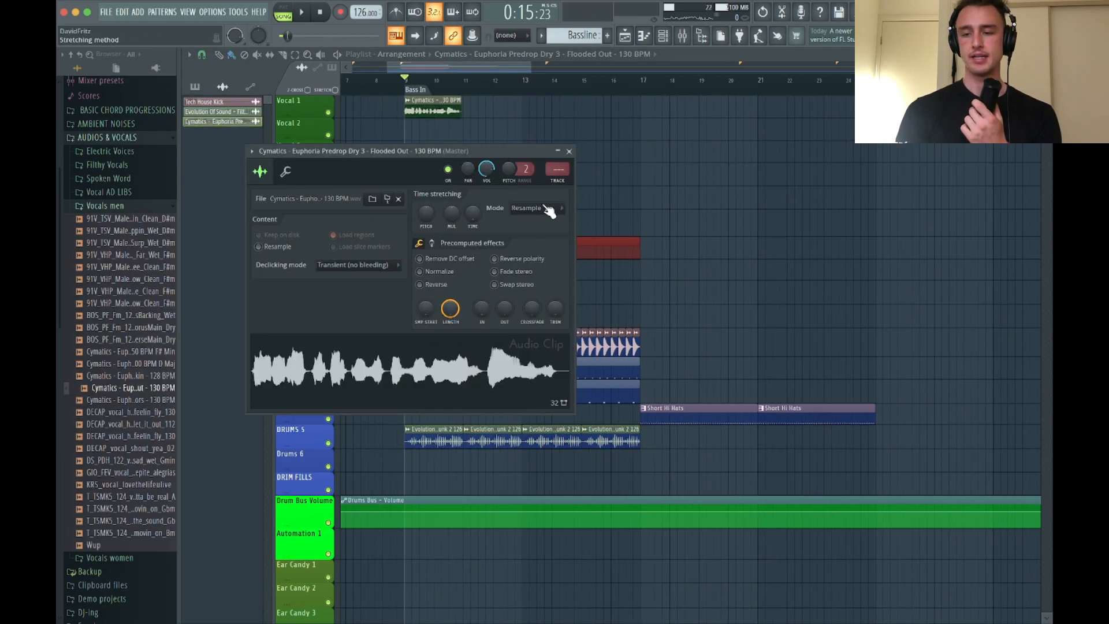
scroll(558, 169, down, 1)
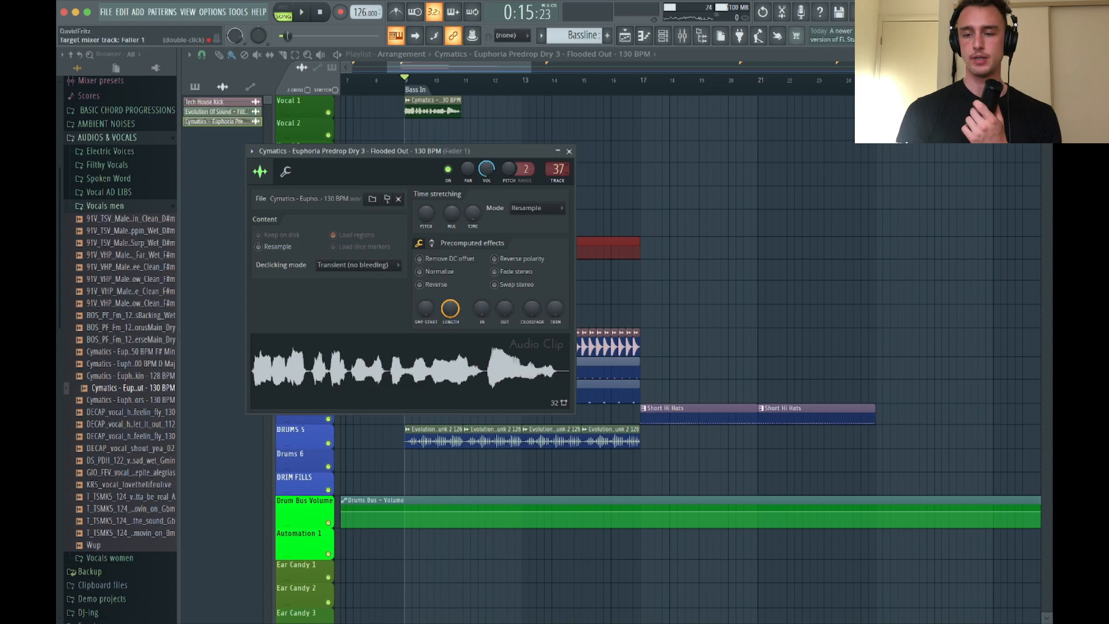
scroll(558, 168, down, 2)
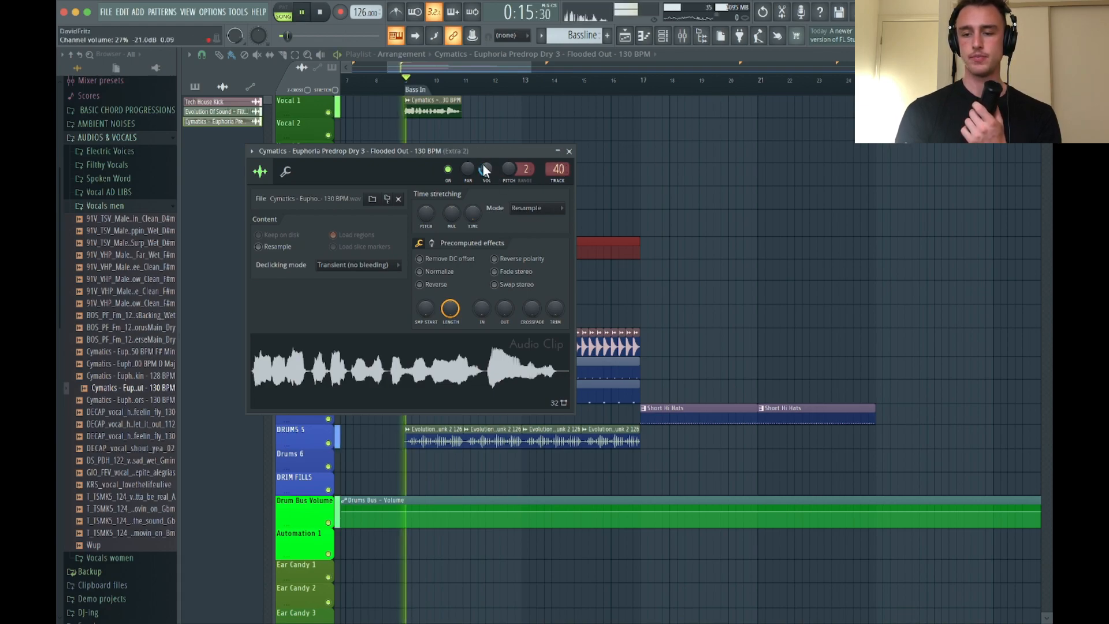
click(568, 151)
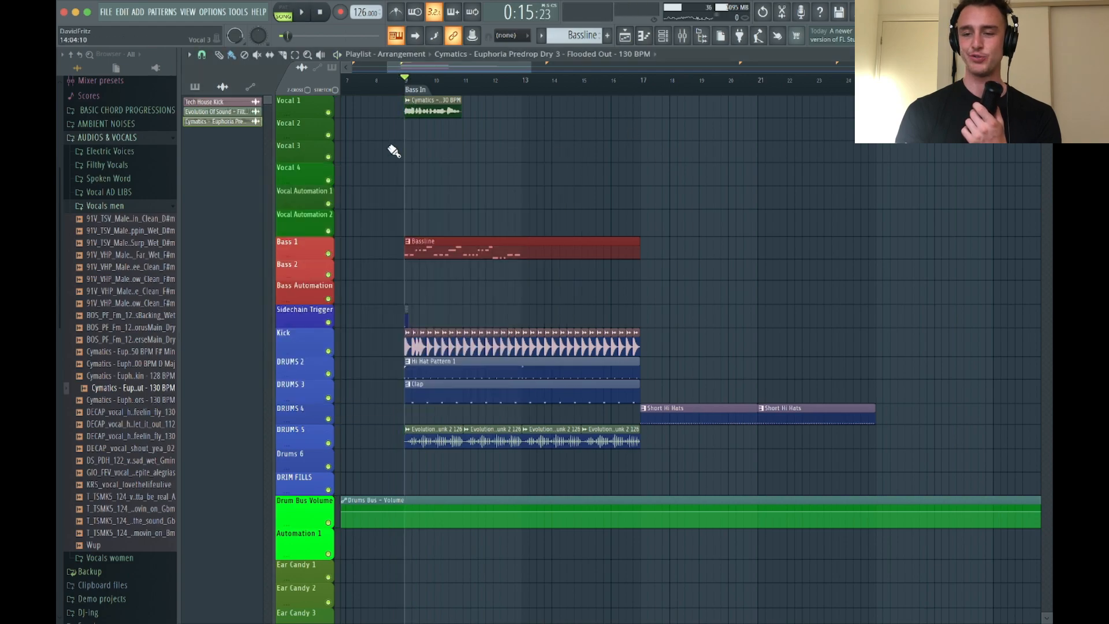
Fit the Flooded Out vocal to the project tempo using the 75 to 150 BPM range, and play it with the groove
scroll(444, 154, up, 5)
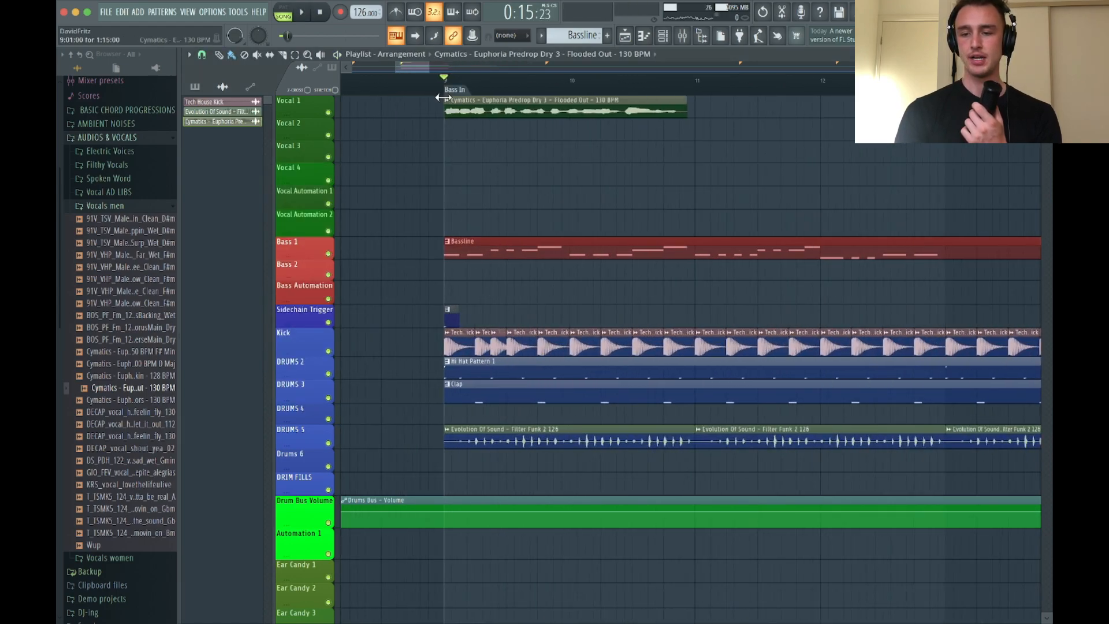
click(446, 102)
click(566, 179)
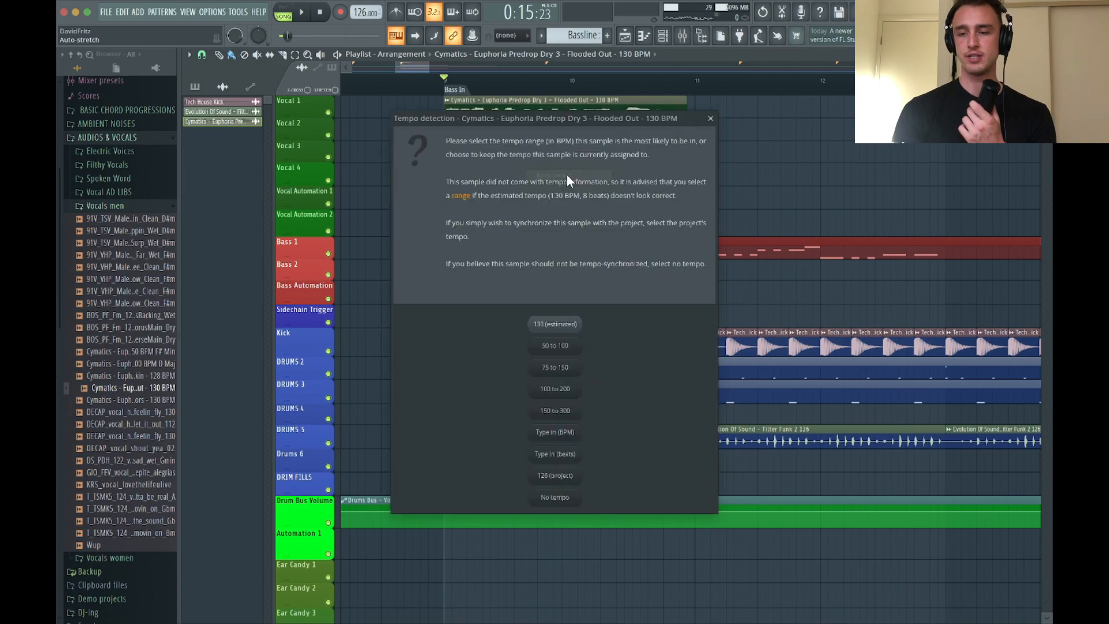
click(564, 368)
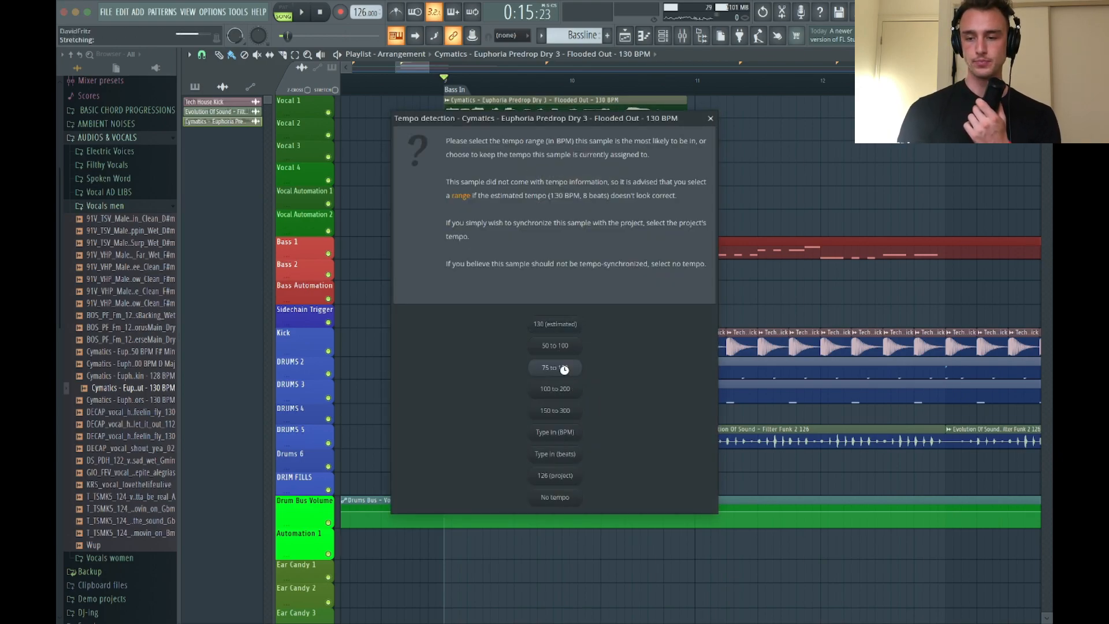
scroll(655, 161, down, 3)
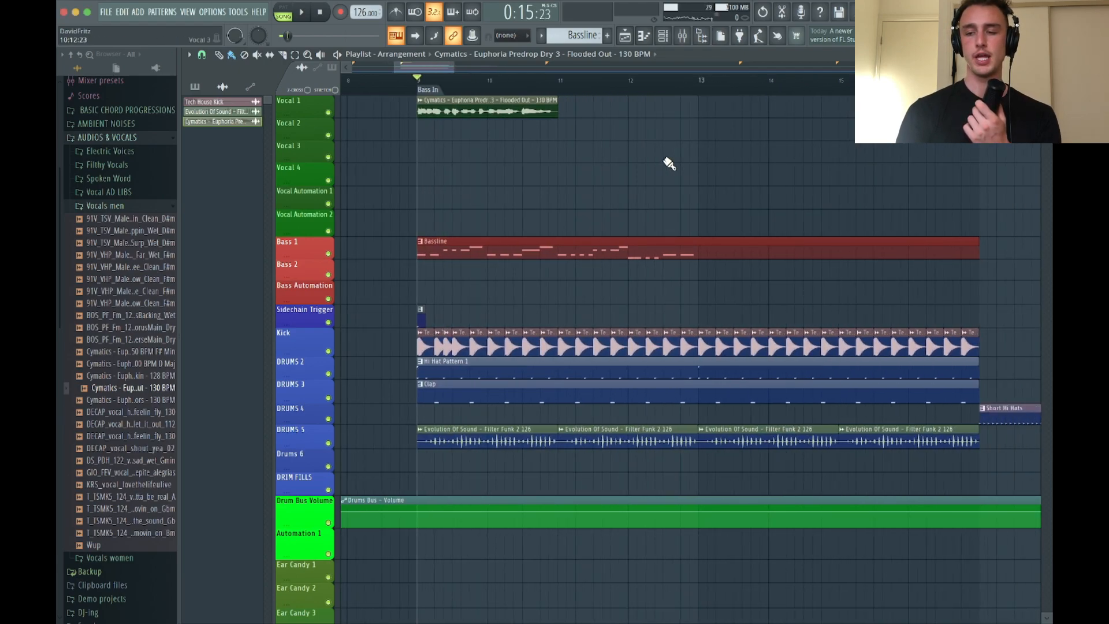
key(space)
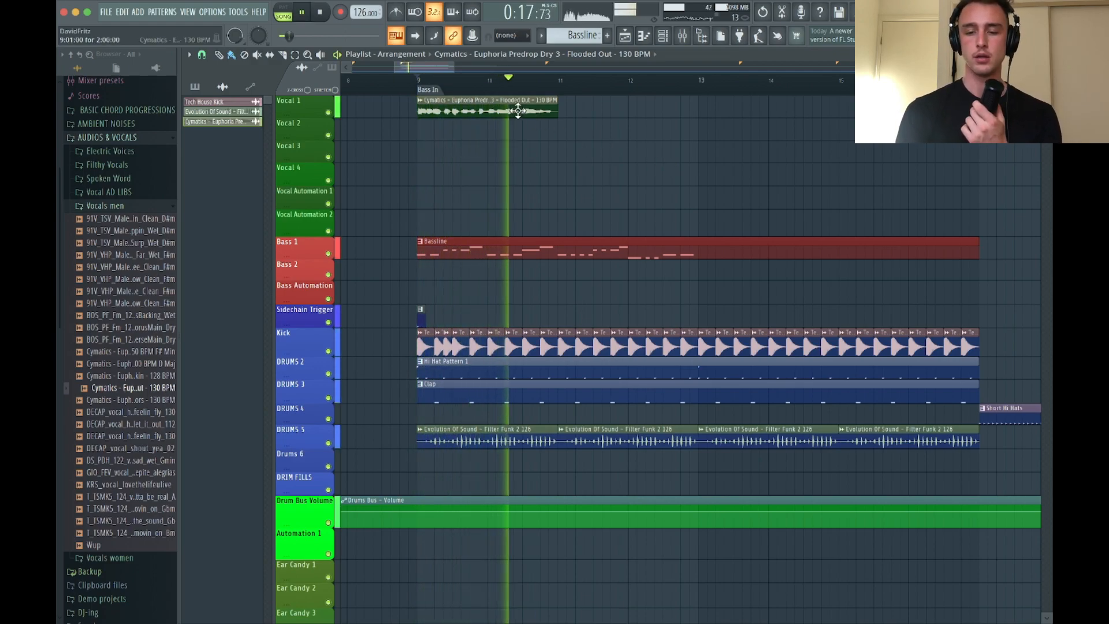
key(space)
Place the Euphoria Predrop Dry 4 - Suicide Doors vocal after the first clip on Vocal 1 and route it to mixer track 41
click(145, 399)
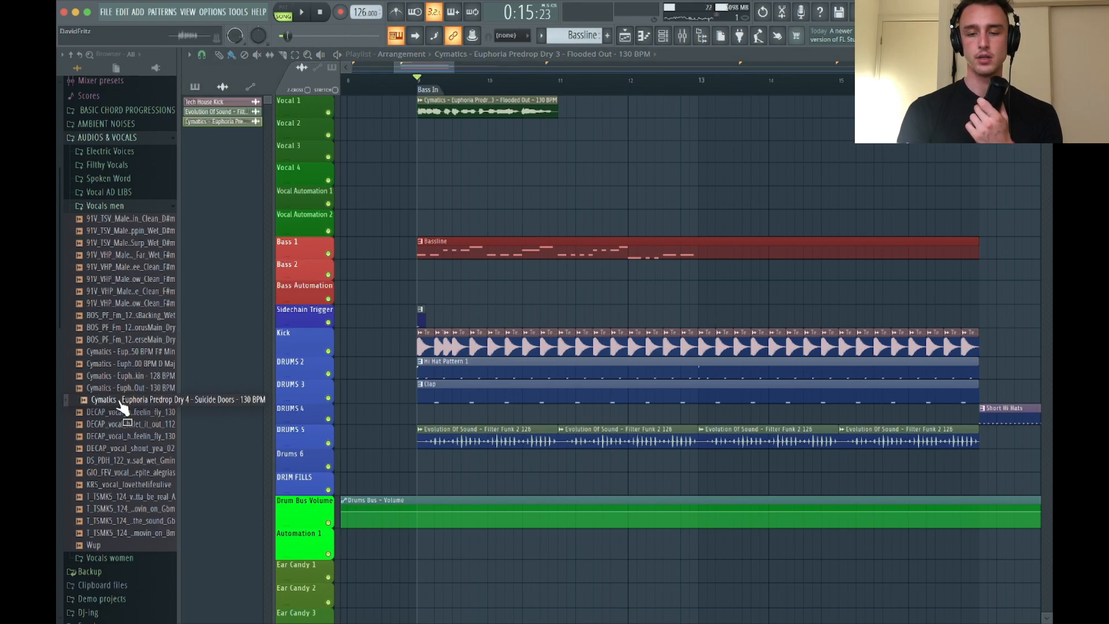
drag(121, 403, 559, 110)
double_click(610, 109)
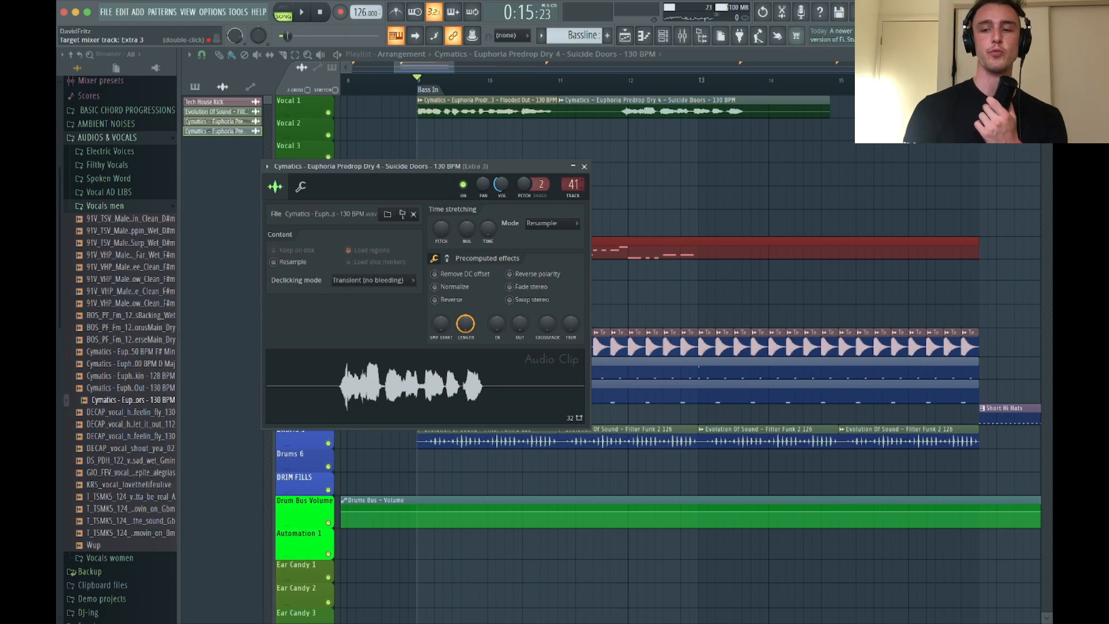
click(584, 166)
Trim the leading silence off the Suicide Doors vocal and move the clip onto Vocal 2, starting at bar 11
scroll(597, 156, up, 3)
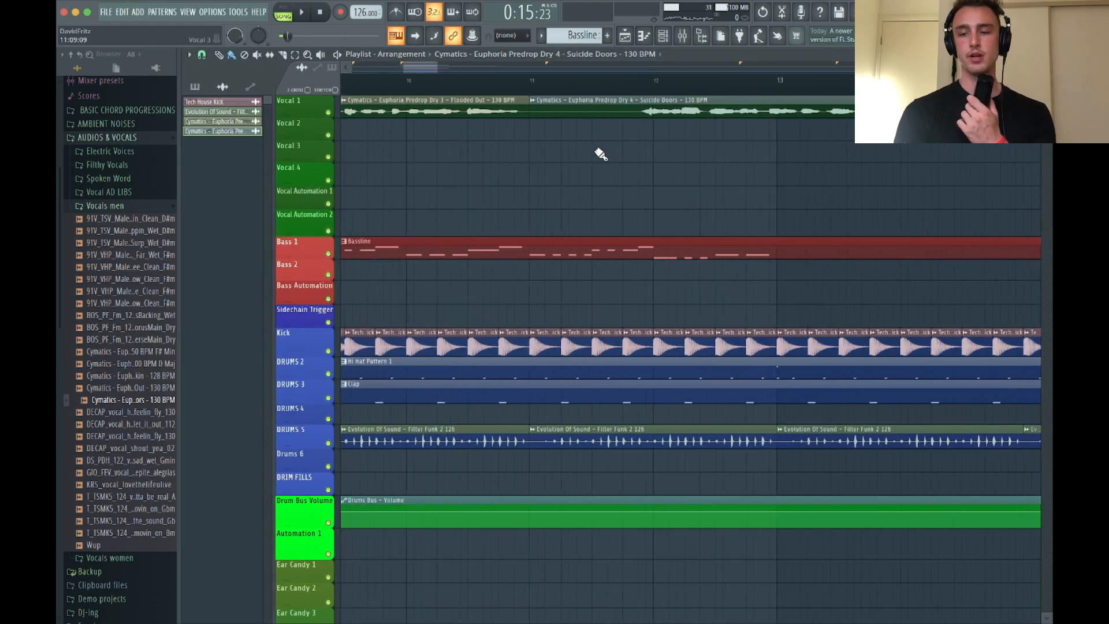
drag(571, 110, 532, 138)
scroll(585, 153, up, 2)
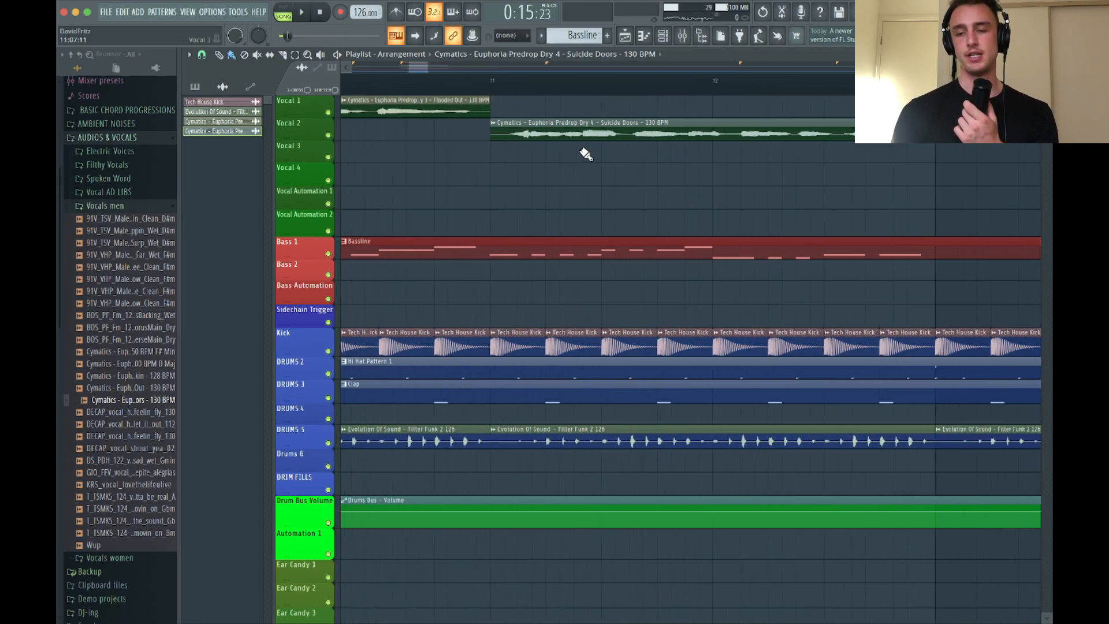
scroll(585, 153, up, 1)
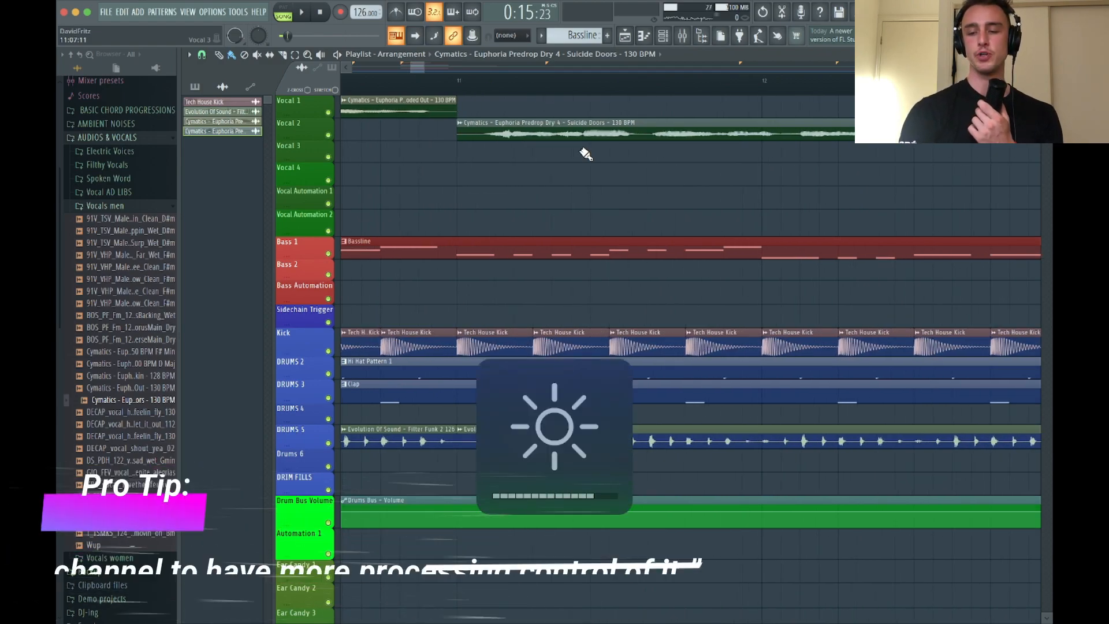
Play the two vocals in sequence, and enlarge the Vocal 2 track to show its waveform in detail
key(space)
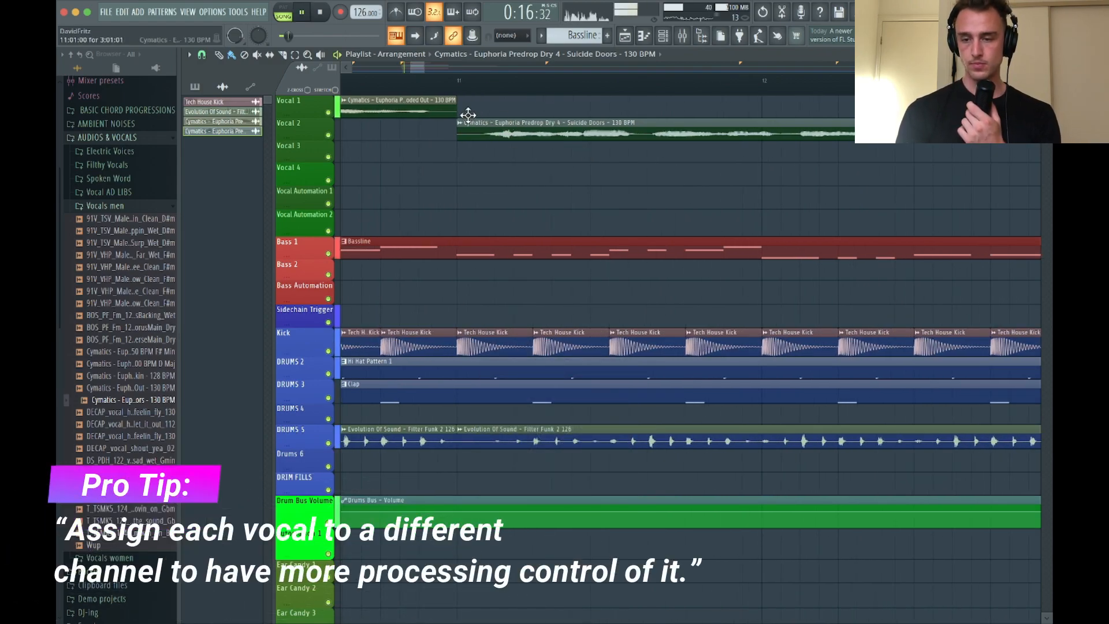
key(space)
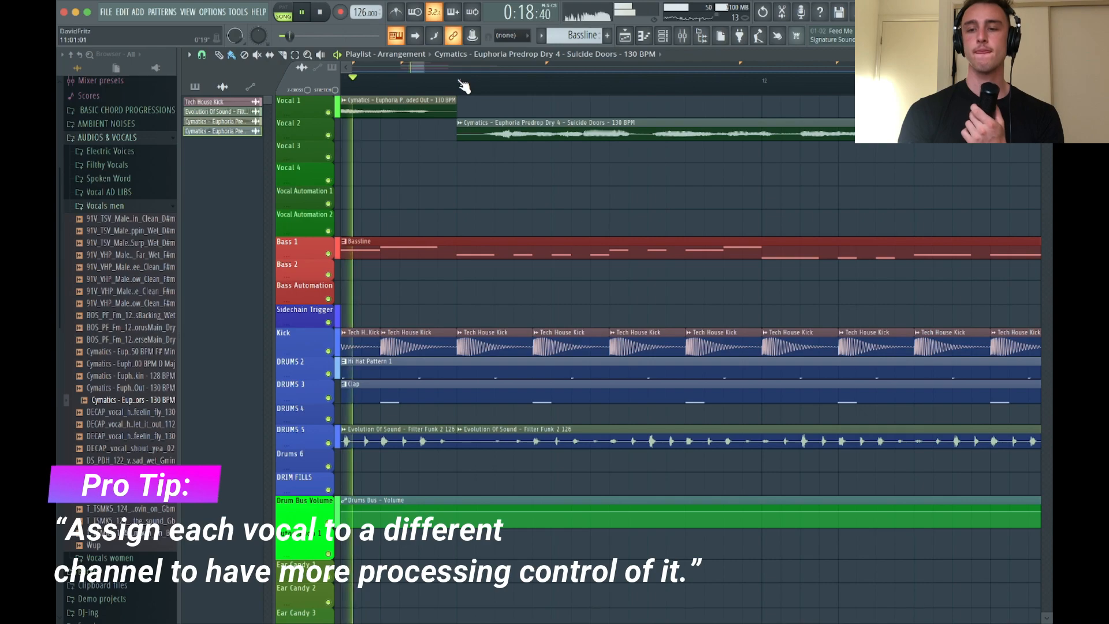
scroll(937, 206, up, 2)
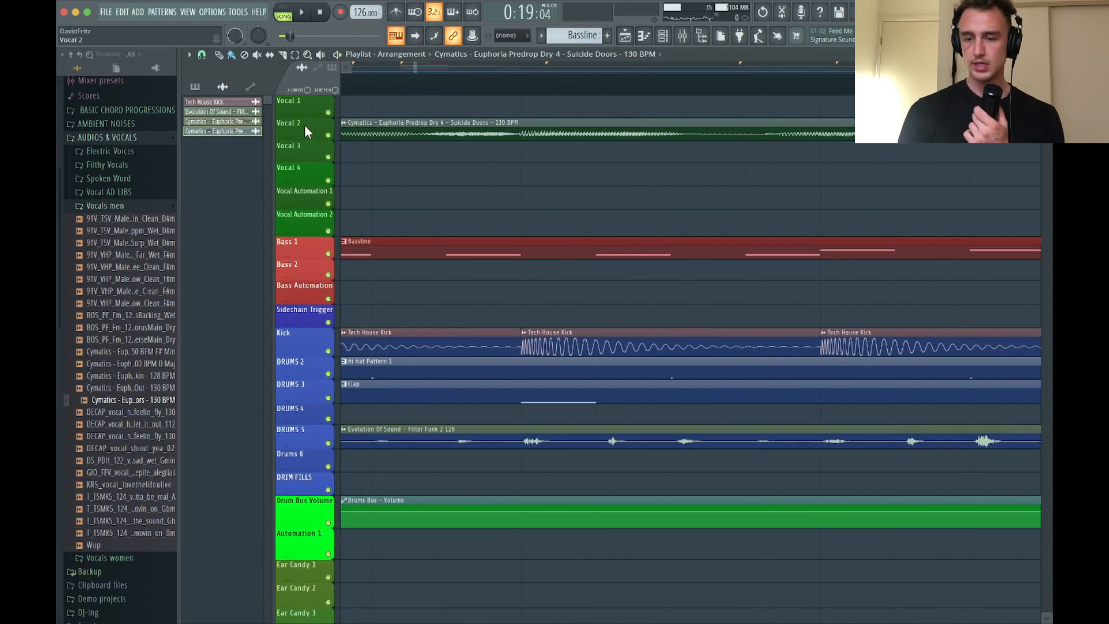
drag(301, 138, 275, 326)
scroll(764, 290, right, 2)
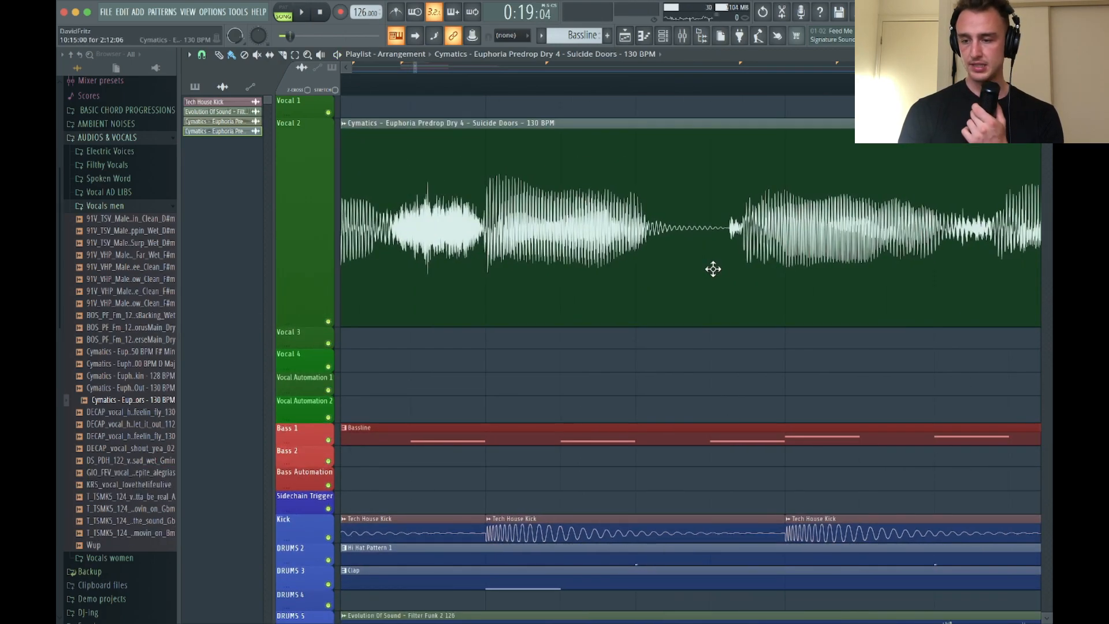
Nudge the Suicide Doors vocal into time with the kicks, starting at 10:16:23, checking the timing by playback
scroll(752, 275, right, 2)
drag(752, 276, 769, 274)
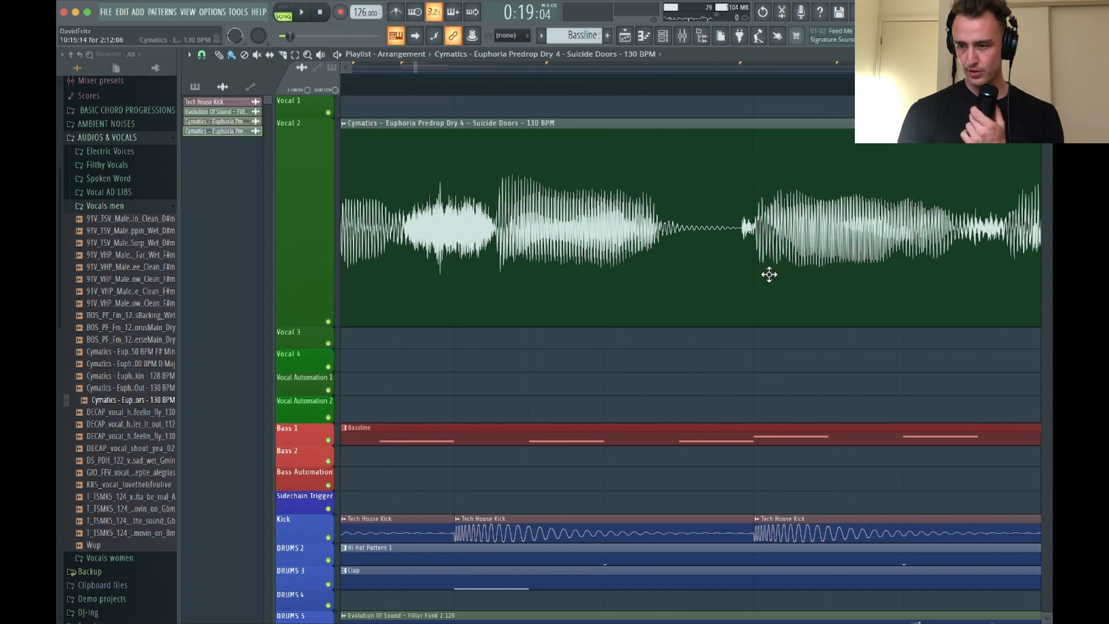
key(space)
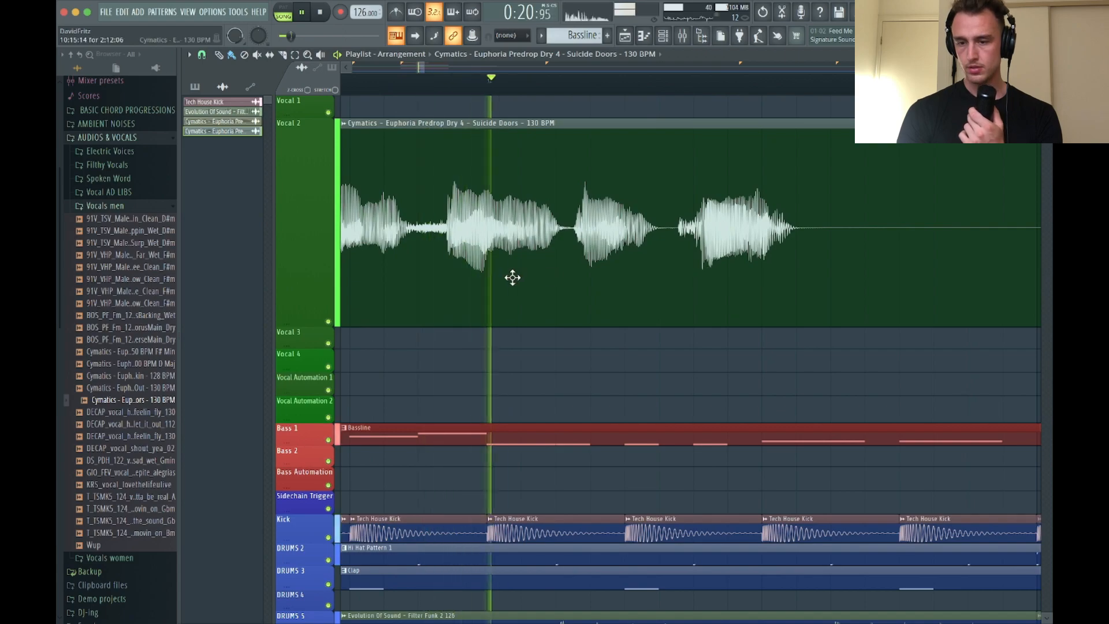
key(space)
scroll(512, 278, up, 4)
scroll(582, 277, left, 2)
drag(689, 276, 778, 282)
key(space)
scroll(779, 282, down, 4)
key(space)
scroll(778, 283, down, 2)
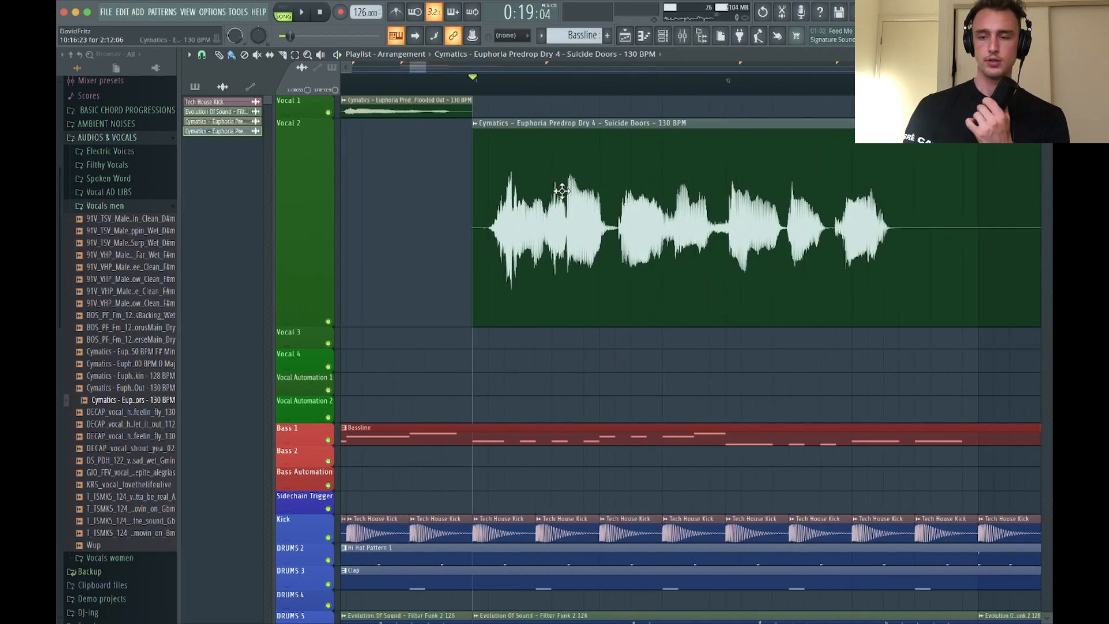
Replay the Suicide Doors vocal from bar 11, and undo the stray clip painted below it
scroll(536, 213, up, 2)
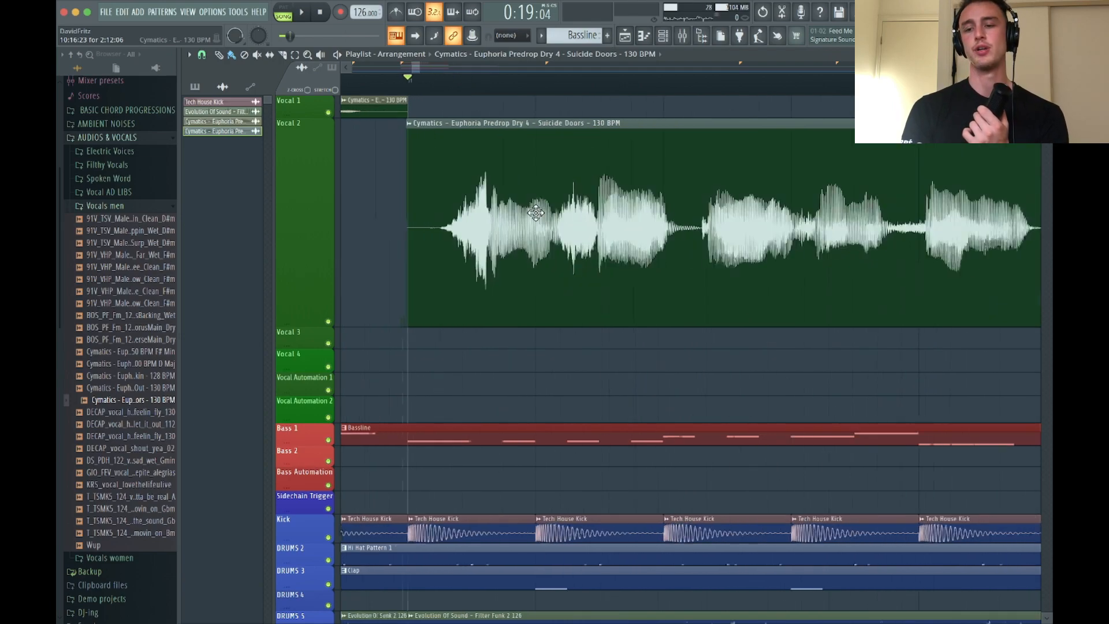
scroll(465, 161, up, 1)
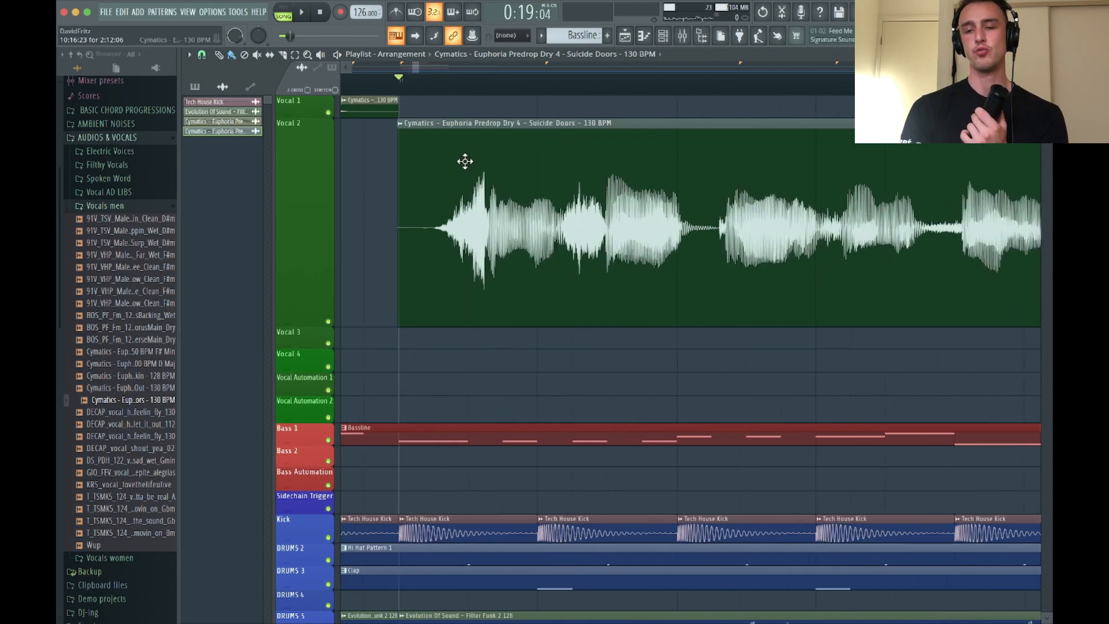
scroll(416, 201, up, 2)
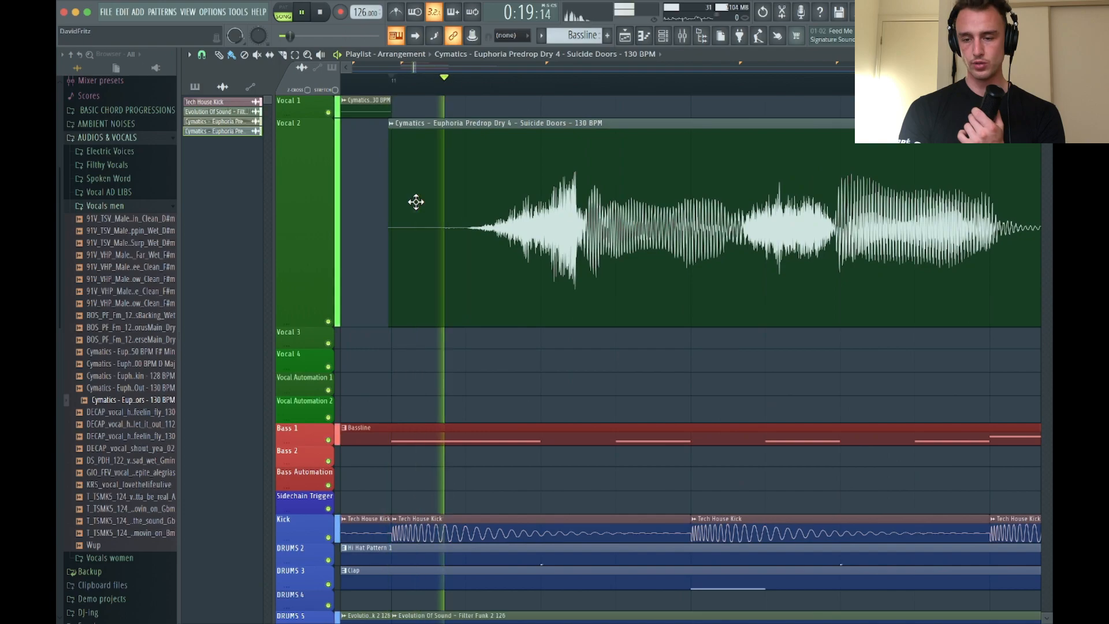
click(697, 383)
key(ctrl+z)
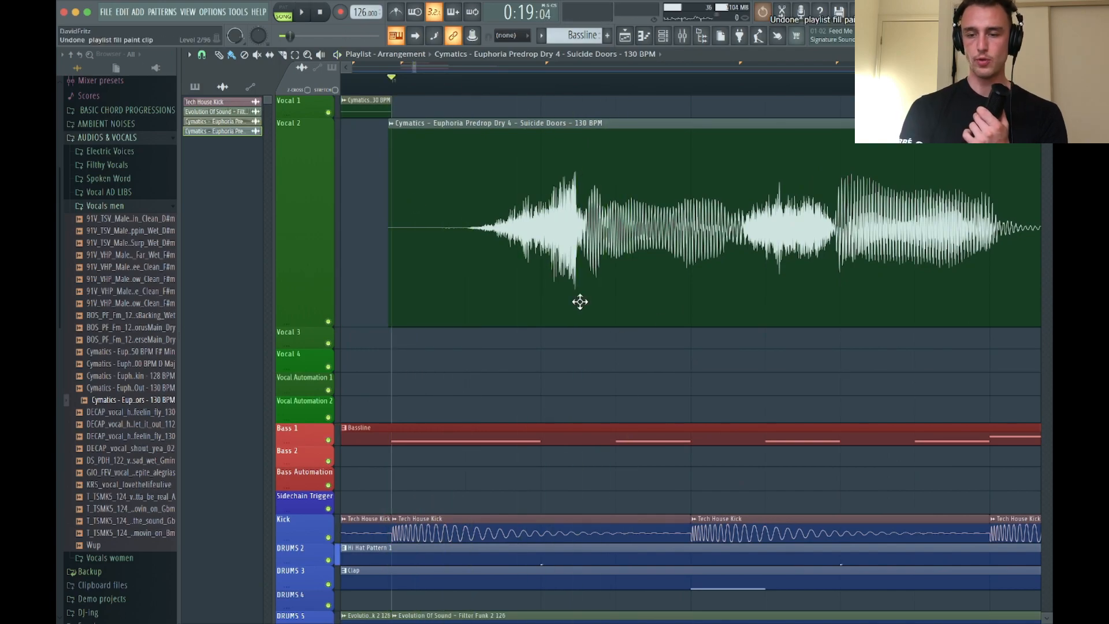
Set the Suicide Doors vocal's time stretch to 4:00:00 and check its timing against the kicks by playback
drag(580, 301, 342, 247)
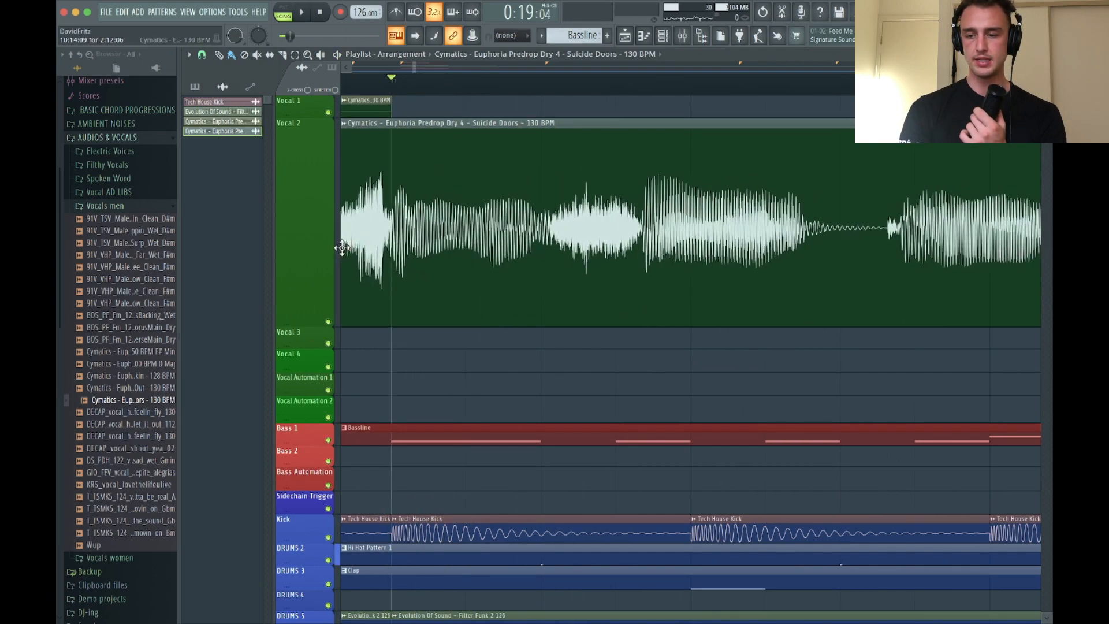
scroll(748, 315, right, 7)
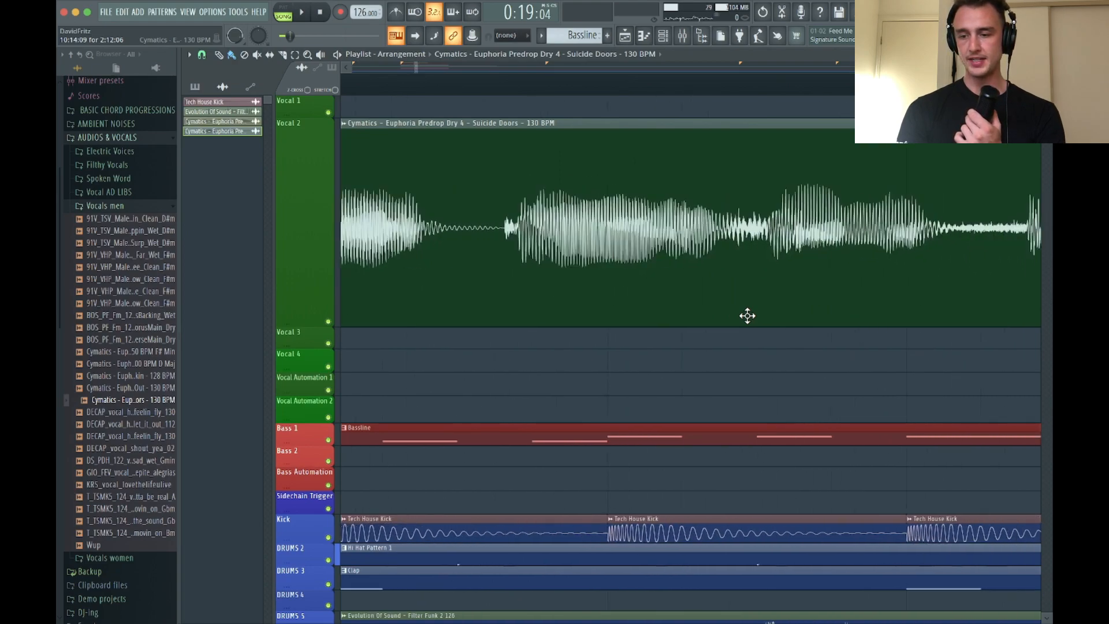
double_click(672, 300)
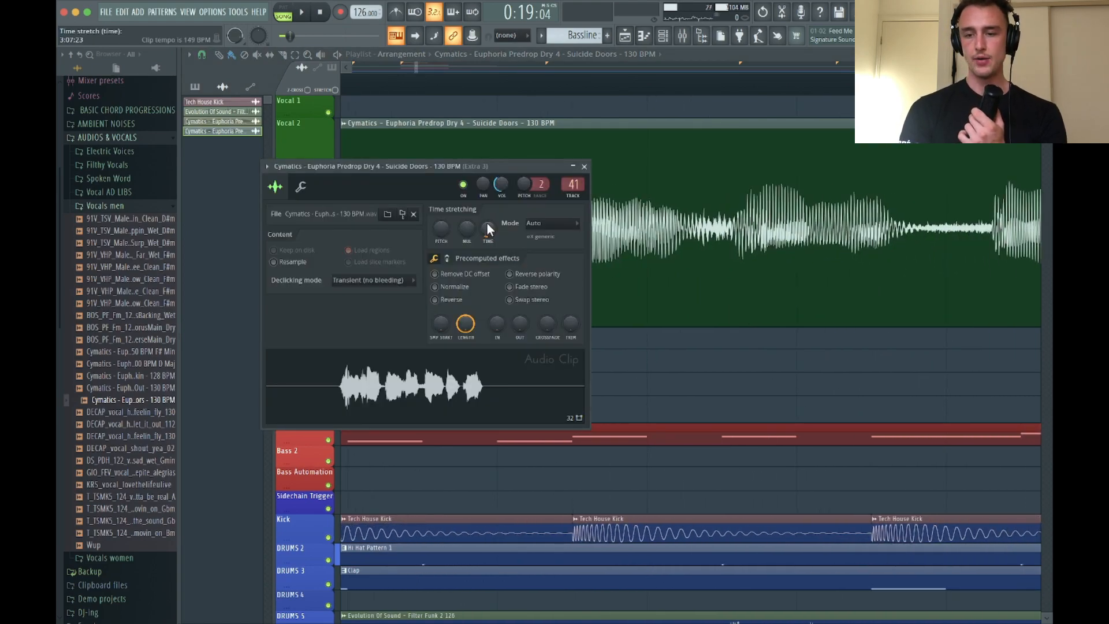
drag(487, 226, 487, 219)
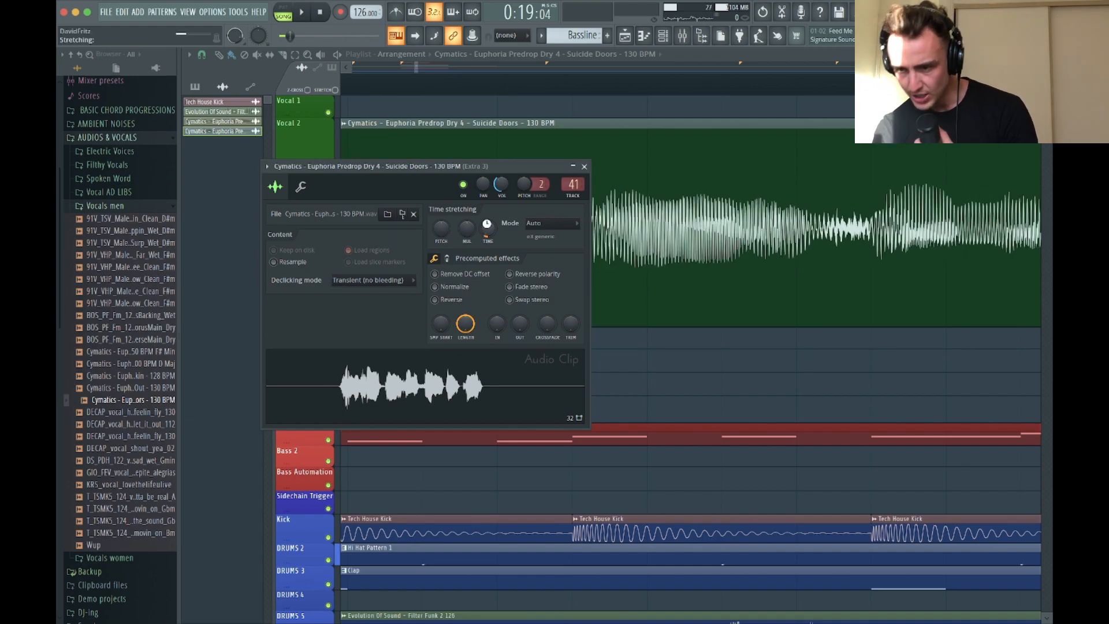
key(space)
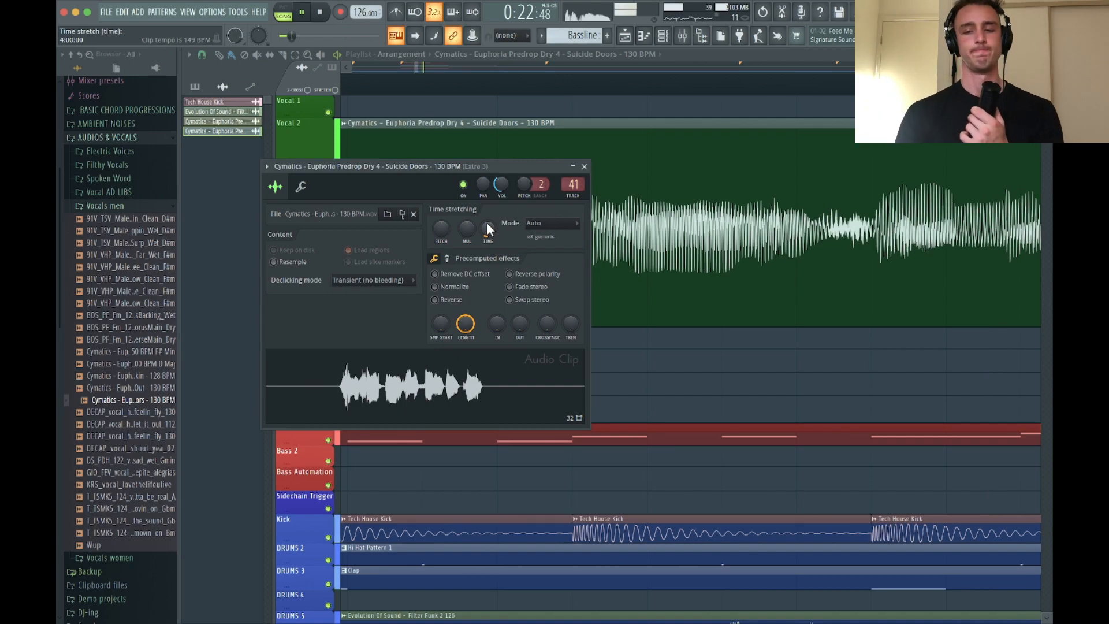
key(space)
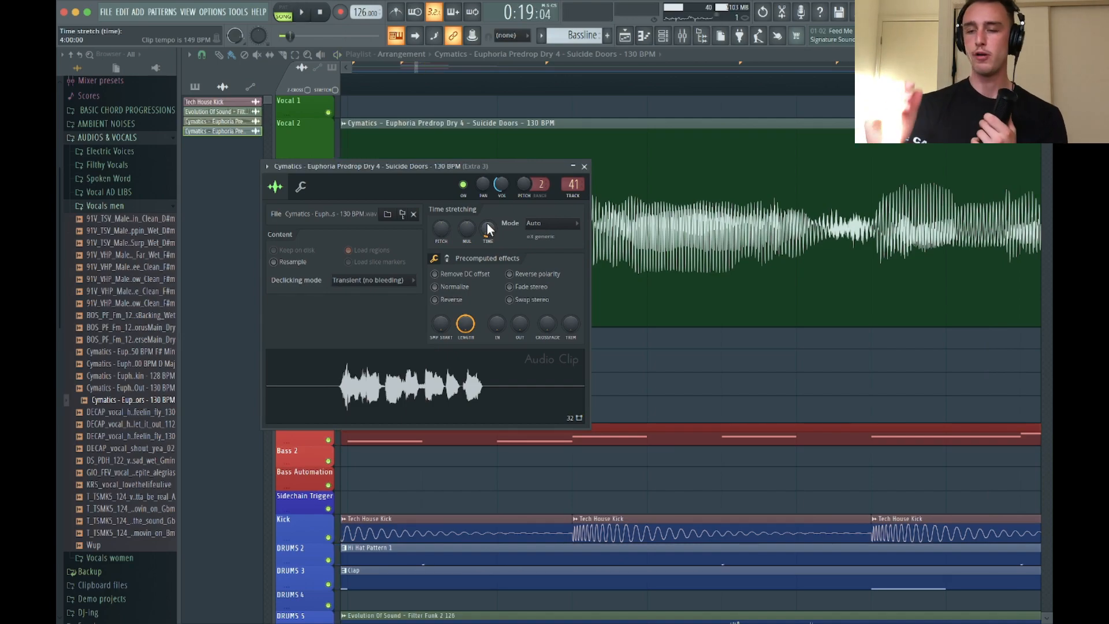
click(587, 161)
Shrink the Vocal 2 track back to a compact height in the playlist
scroll(584, 259, down, 5)
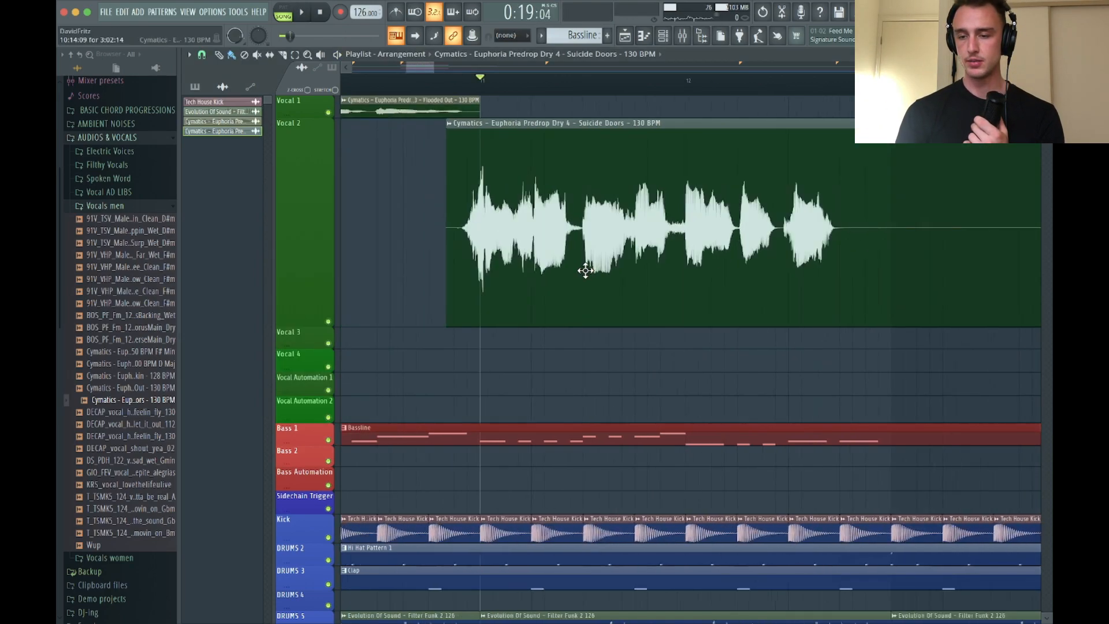
drag(307, 321, 305, 147)
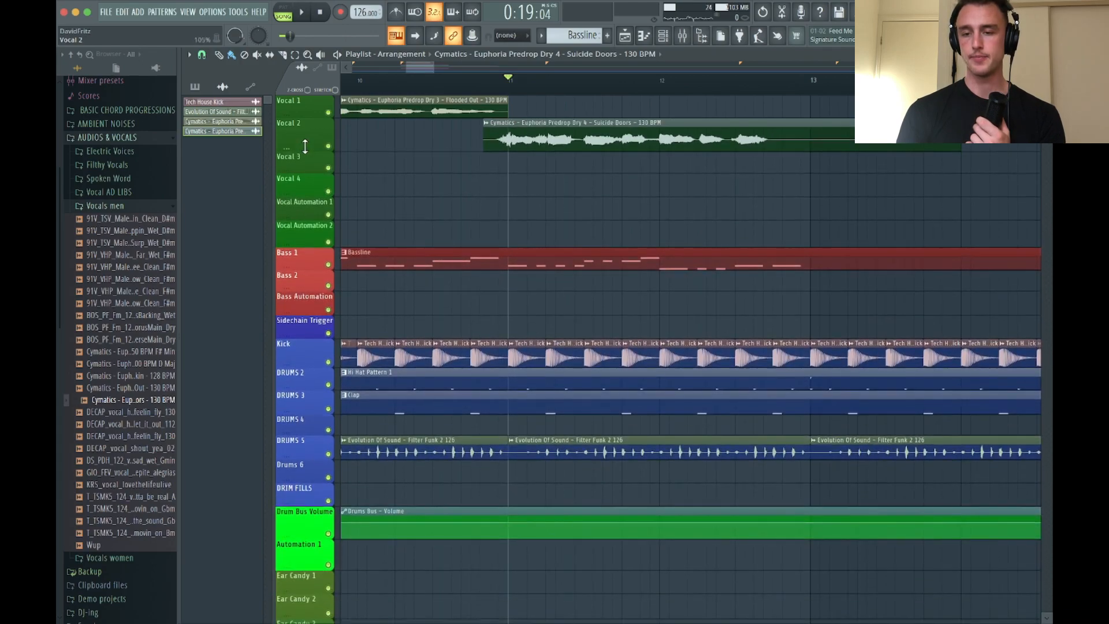
scroll(577, 138, left, 3)
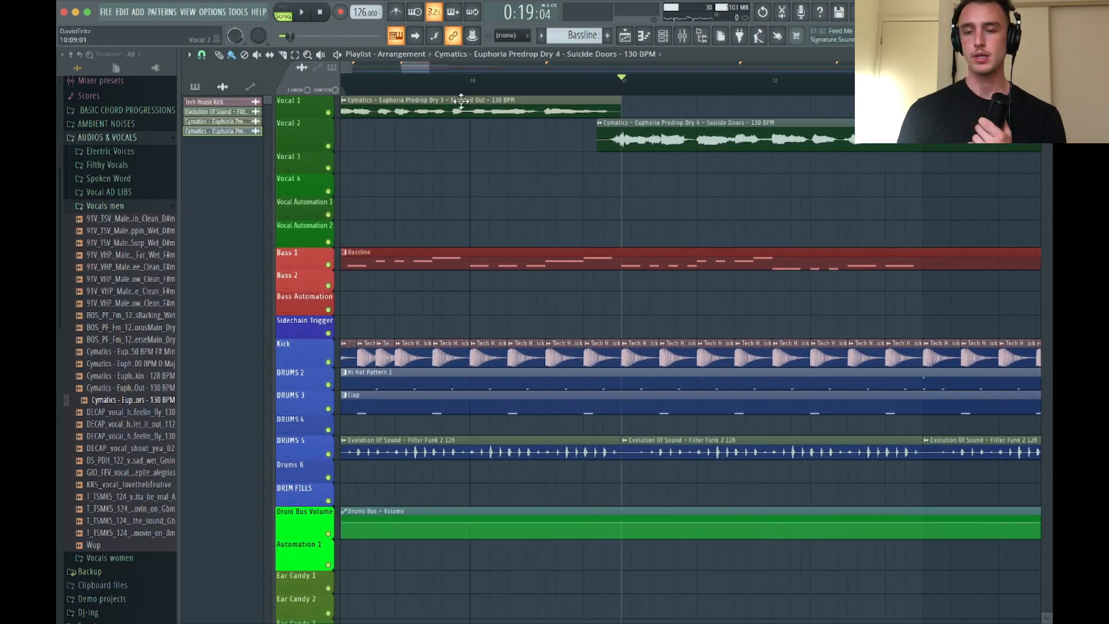
Set the Suicide Doors vocal's pitch shift to -400 cents and audition it from bar 11
double_click(663, 132)
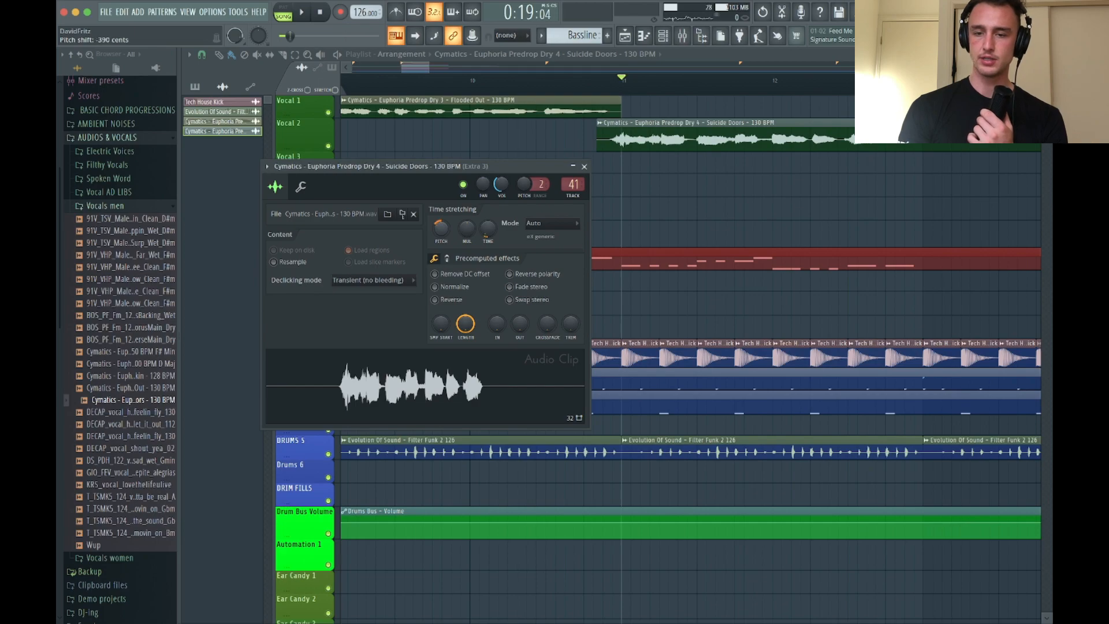
key(space)
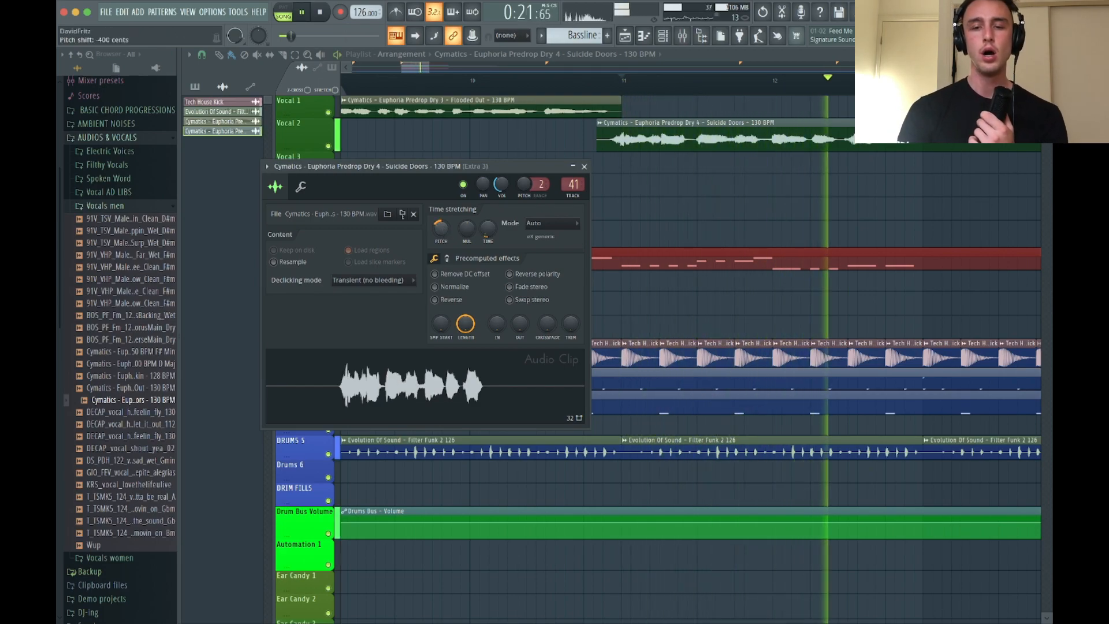
key(space)
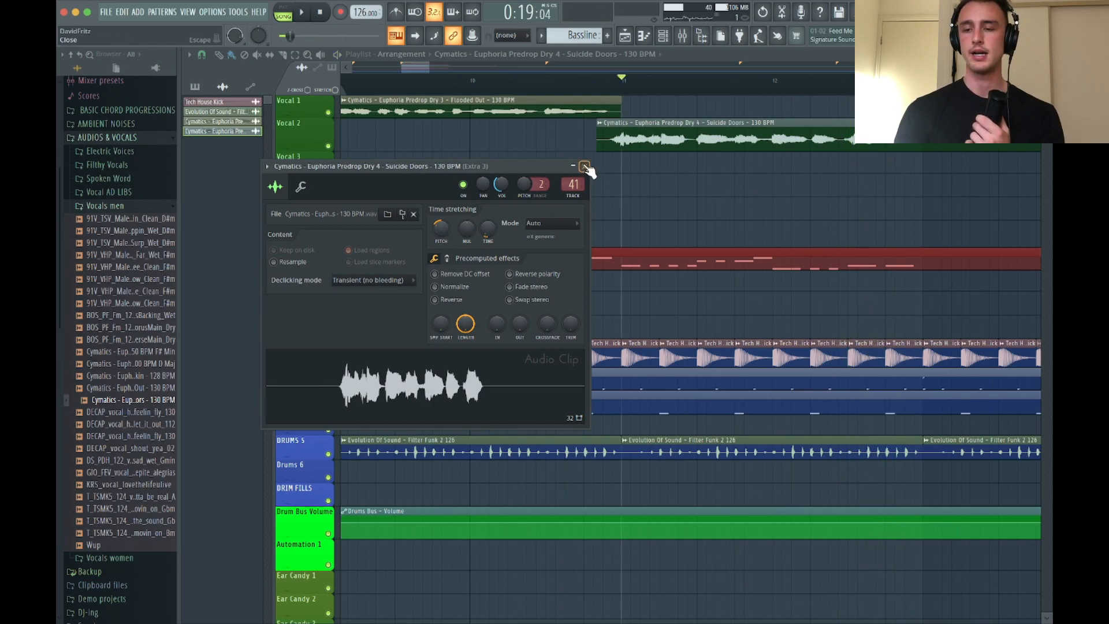
click(584, 166)
Set the Flooded Out vocal's pitch shift to -400 cents, auditioning it from bar 9
click(452, 78)
double_click(480, 99)
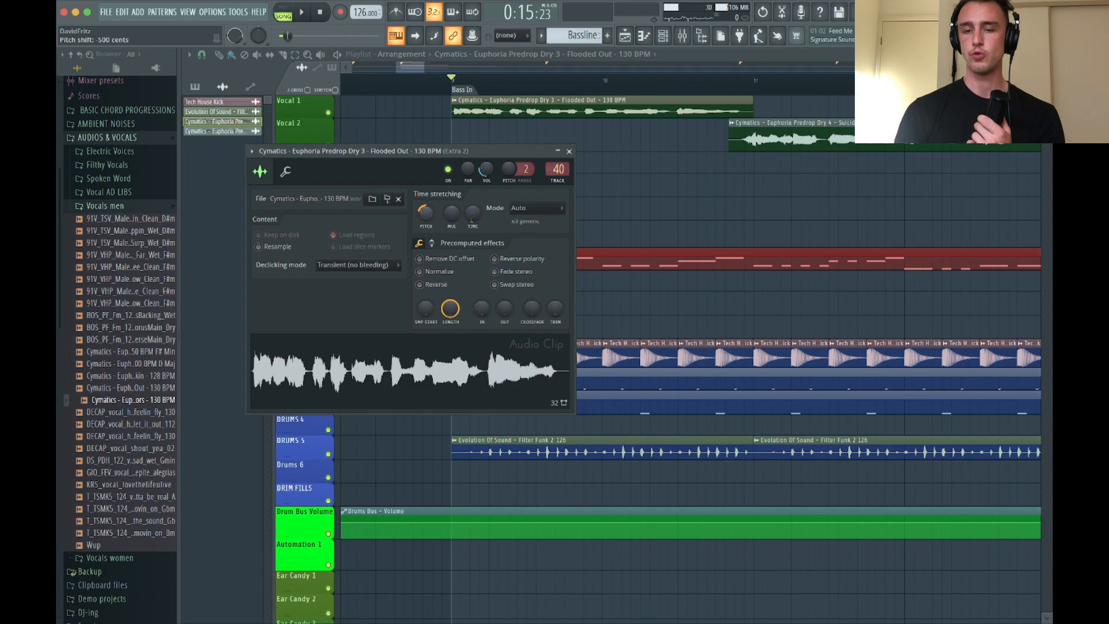
key(space)
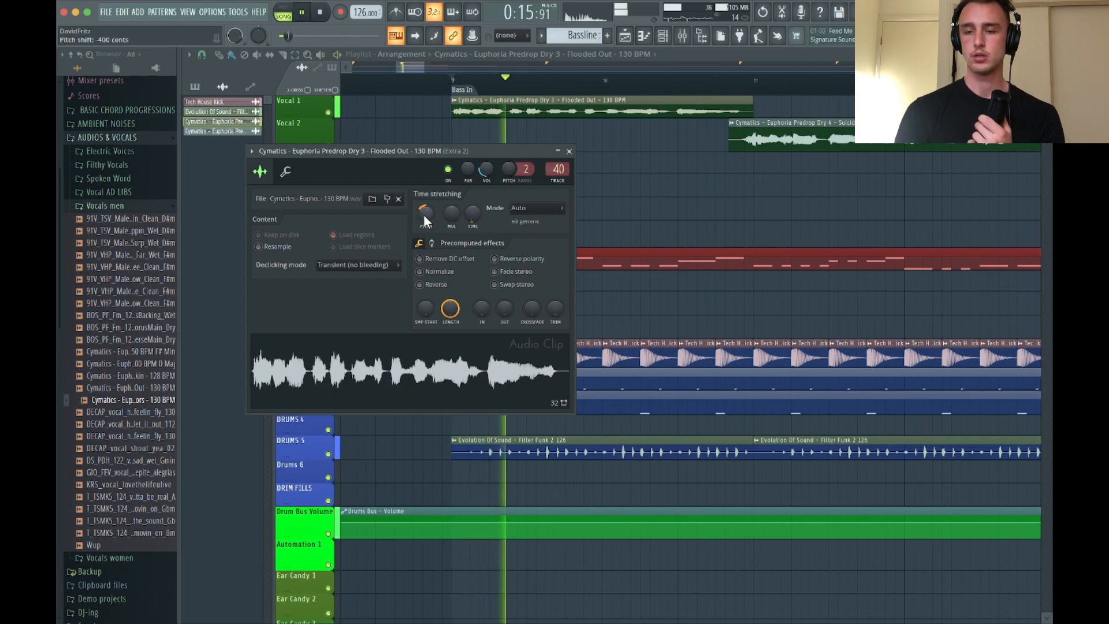
click(570, 152)
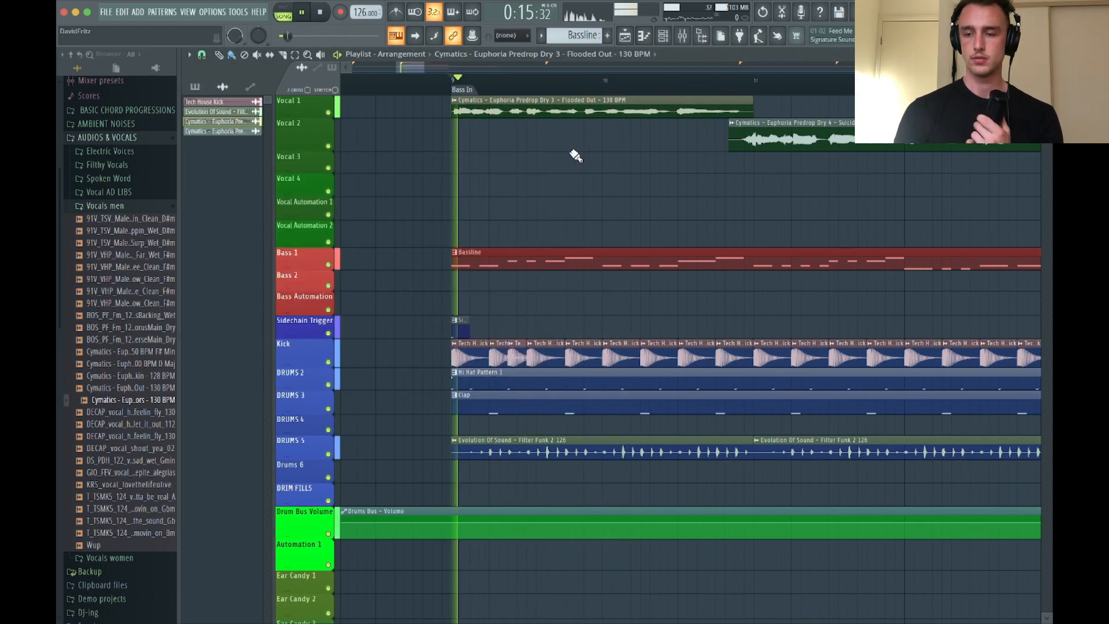
Raise the Suicide Doors vocal's pitch shift slightly while playing through both vocals in sequence
double_click(733, 137)
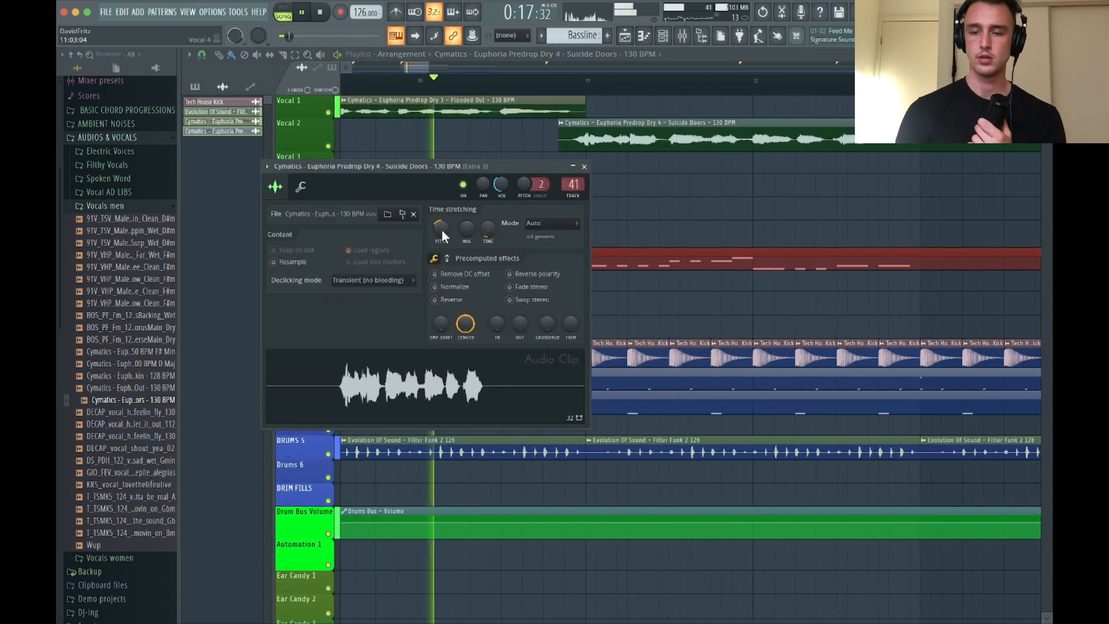
drag(441, 228, 441, 222)
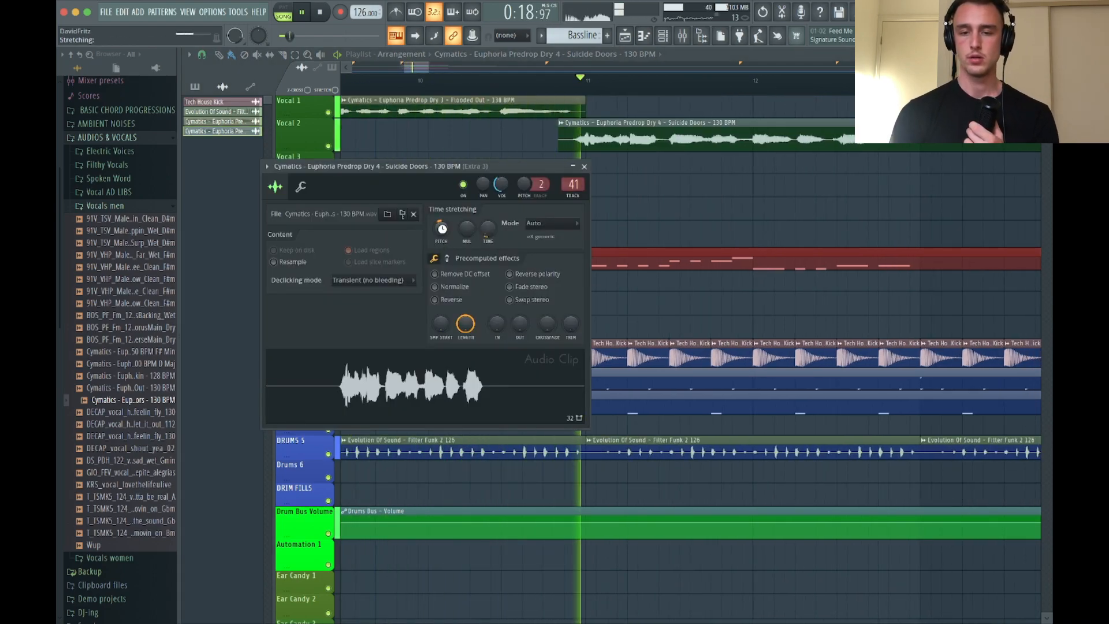
click(584, 167)
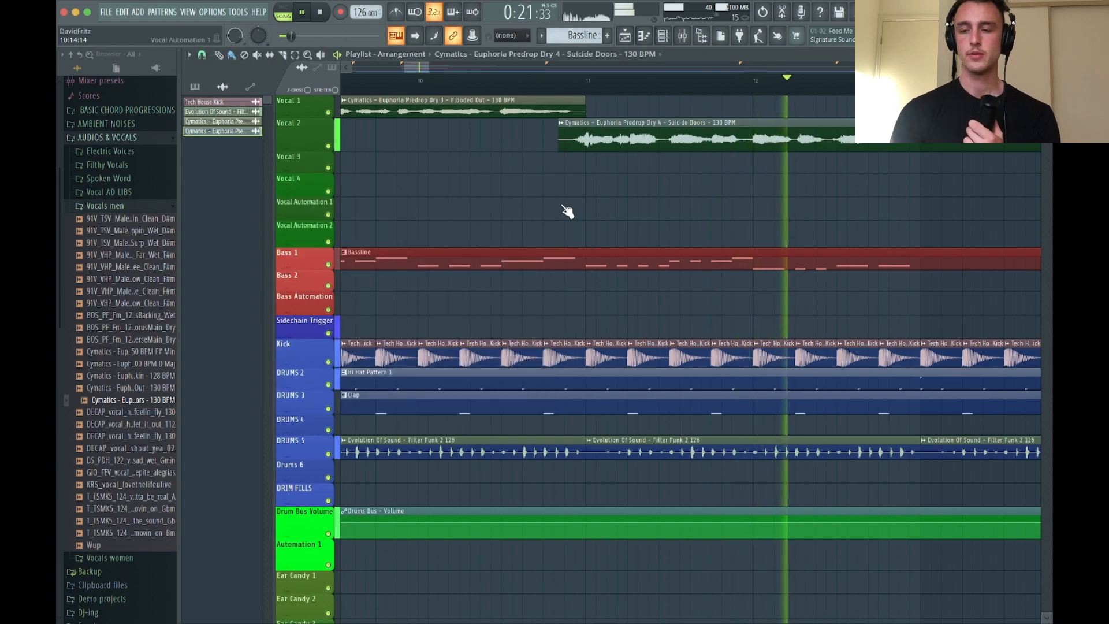
scroll(565, 210, down, 3)
key(space)
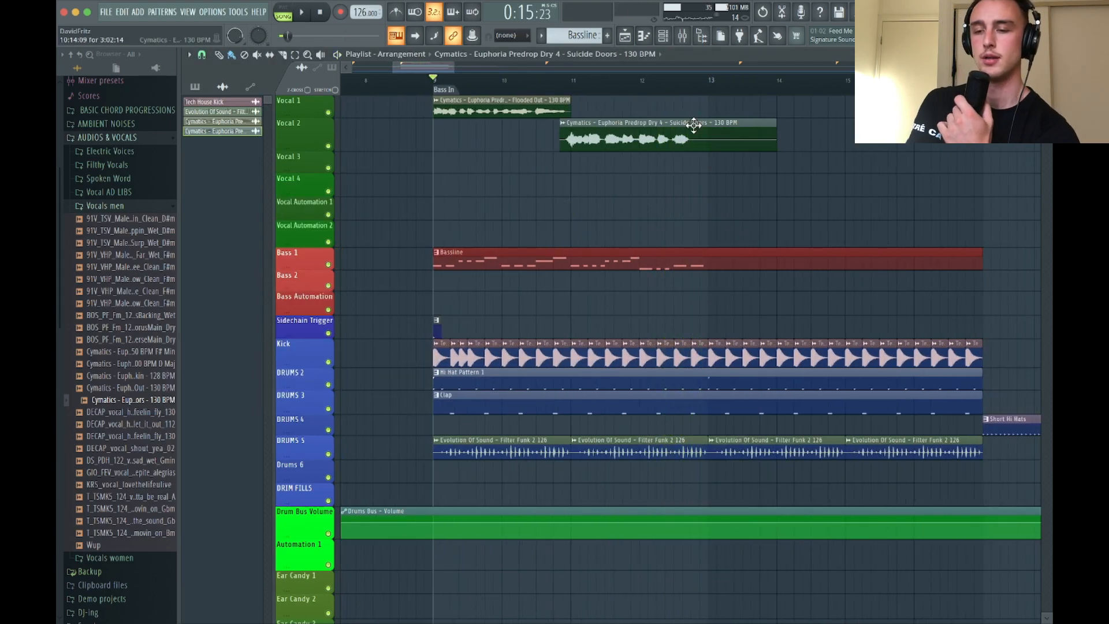
Route the Suicide Doors vocal to mixer track 42, Vocals 1
double_click(693, 125)
drag(572, 200, 572, 194)
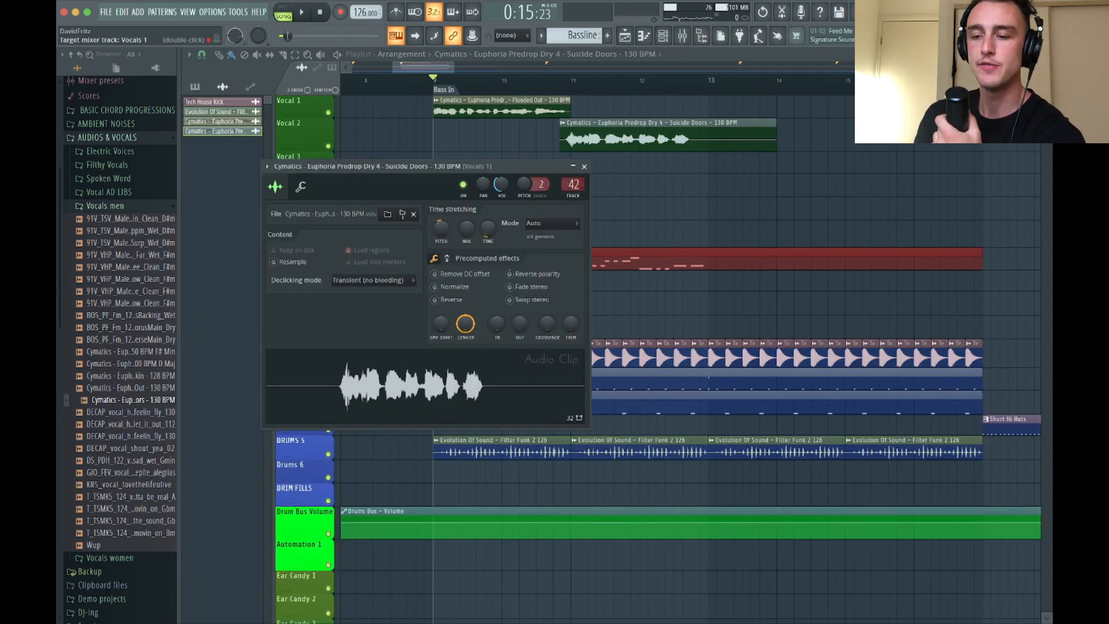
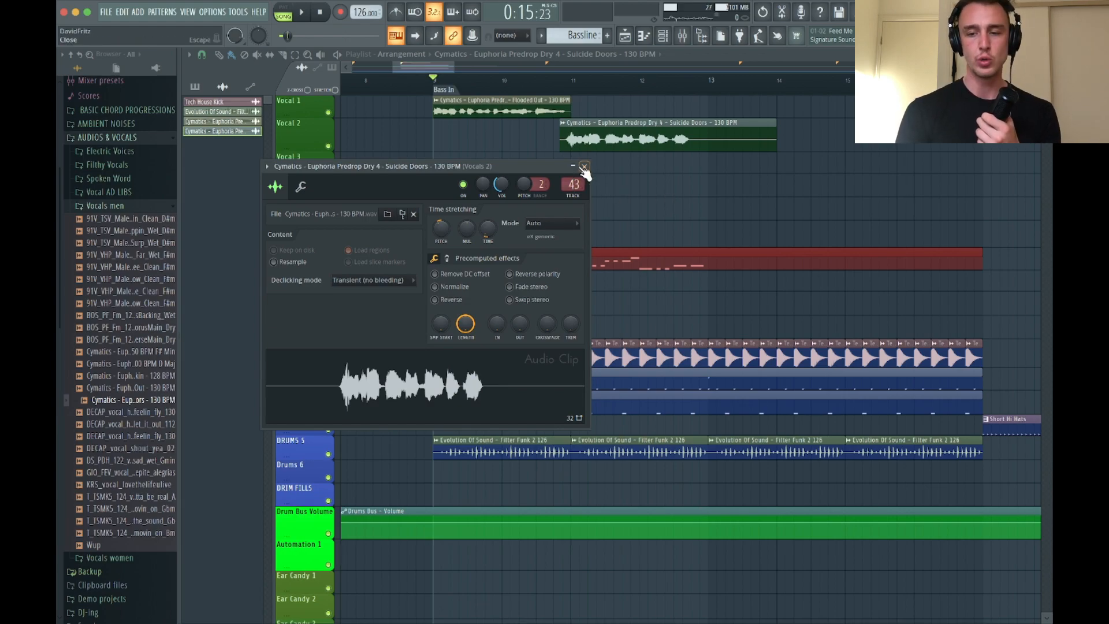
Close the Suicide Doors settings and select the Flooded Out vocal clip, auditioning it from bar 9
click(583, 167)
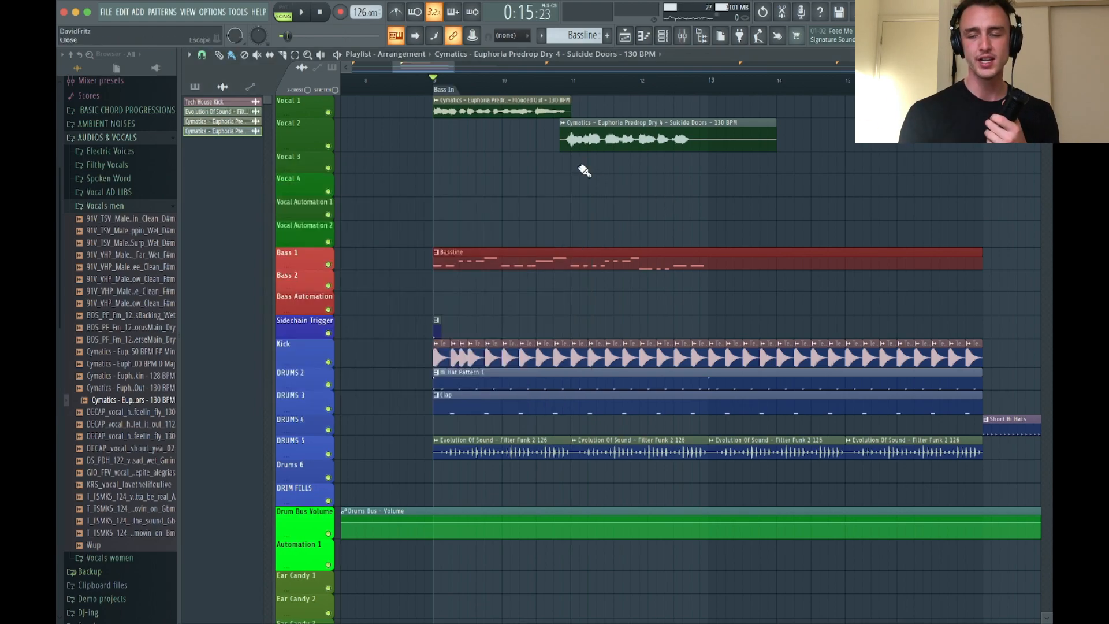
ctrl+scroll(519, 128, up, 2)
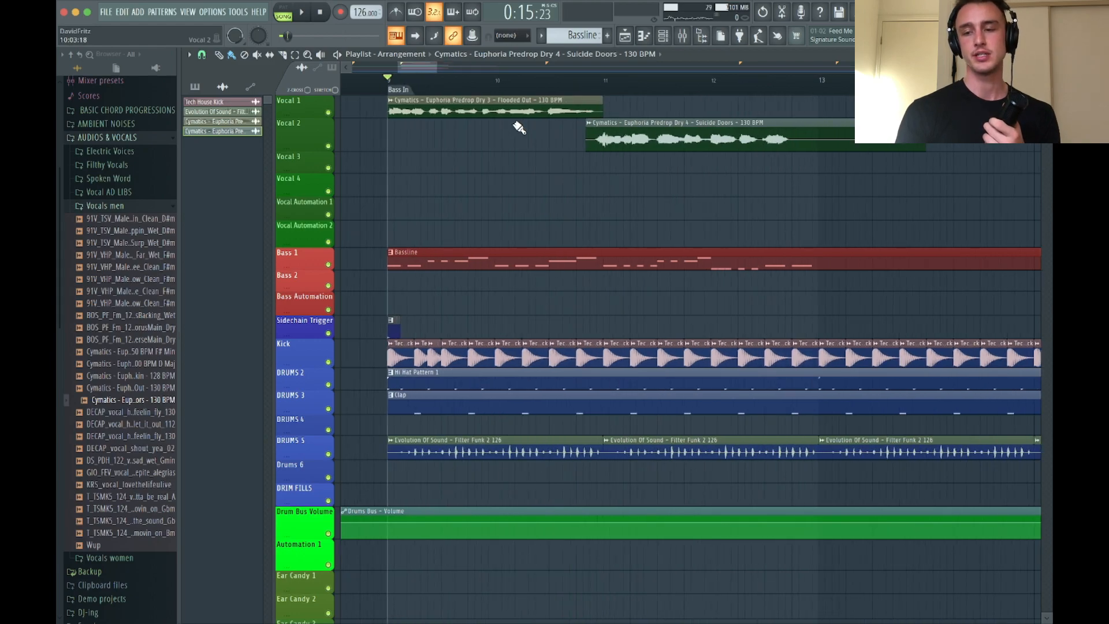
double_click(494, 112)
click(571, 154)
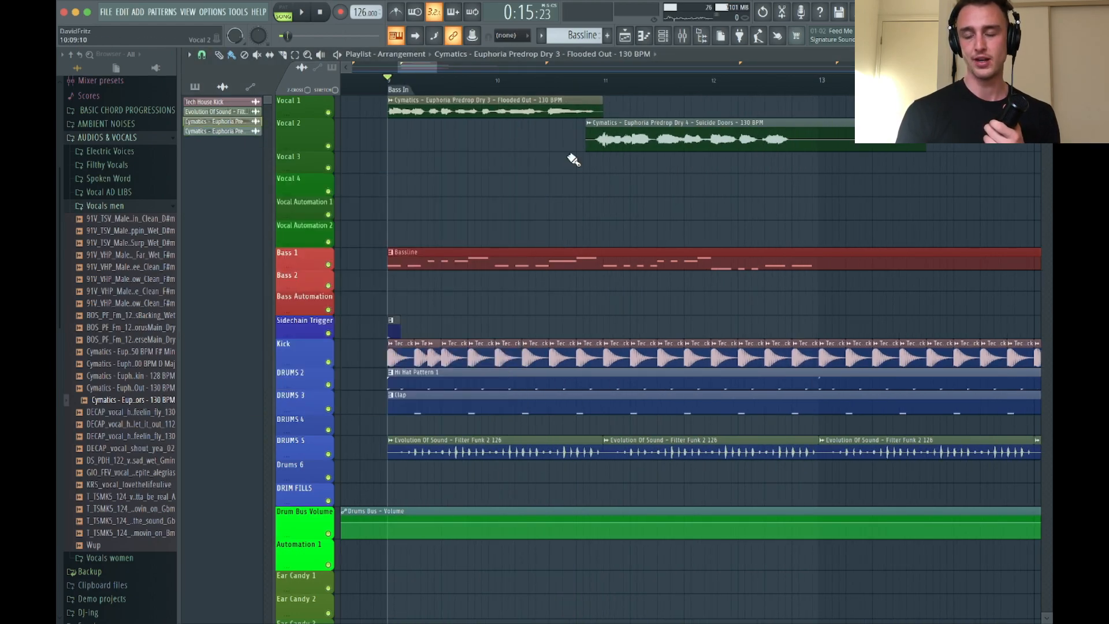
key(space)
key(space)
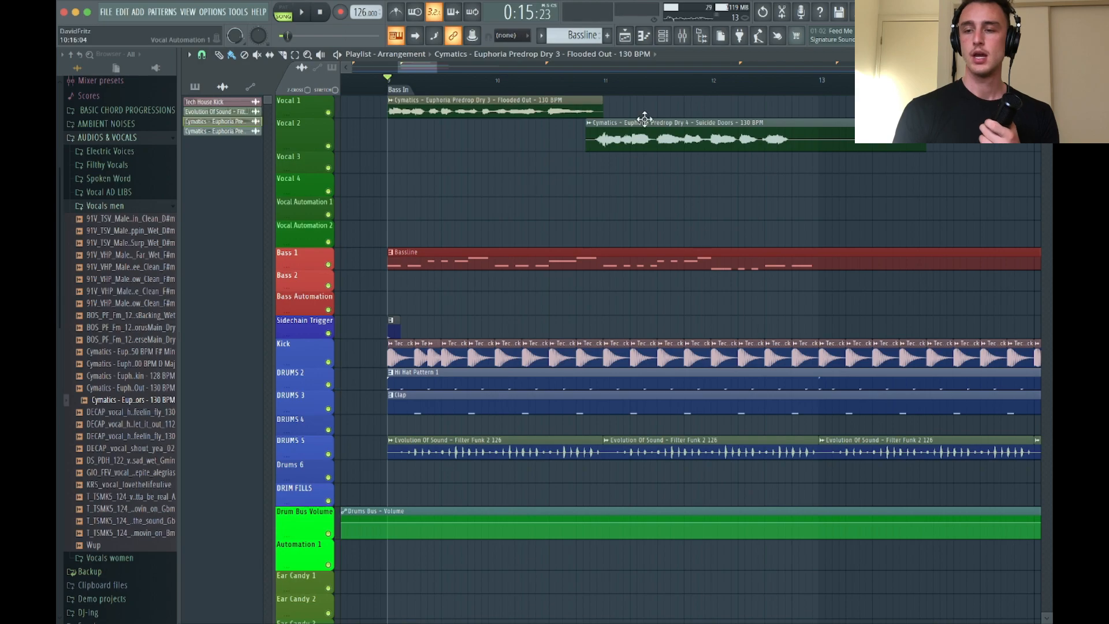
Send the Vocals 1 mixer track to the Short Reverb track and audition the Flooded Out vocal through it
click(682, 38)
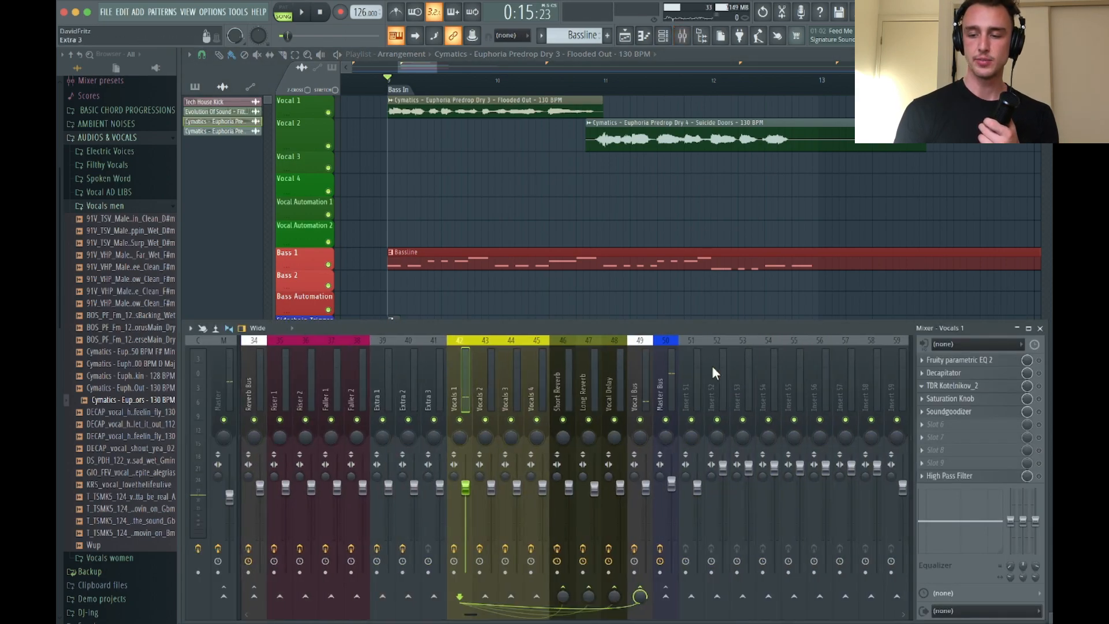
key(space)
key(space)
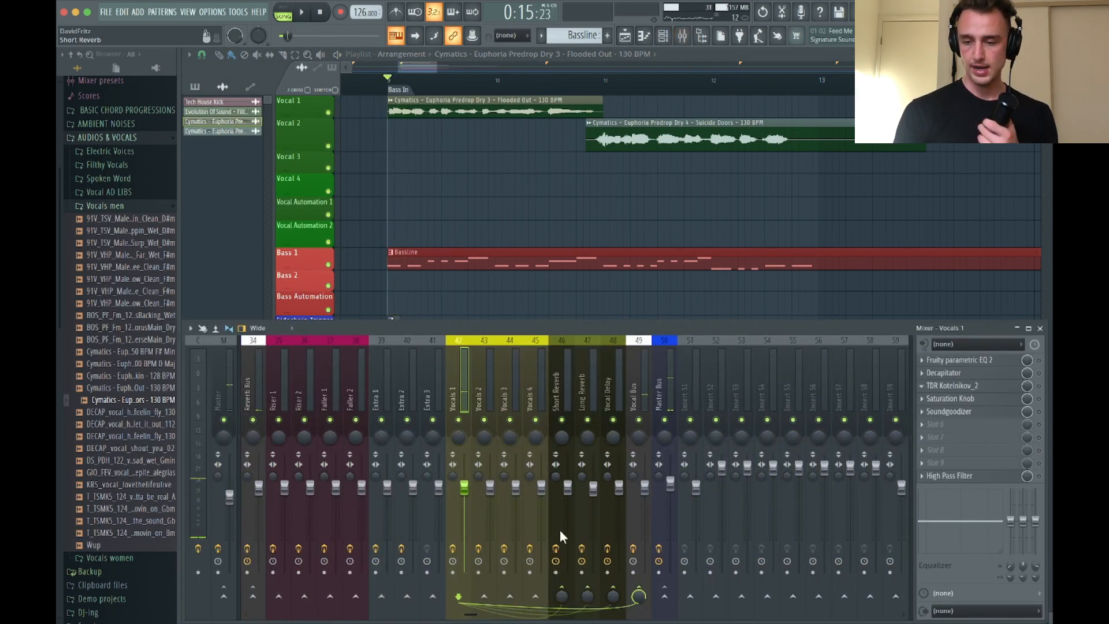
key(space)
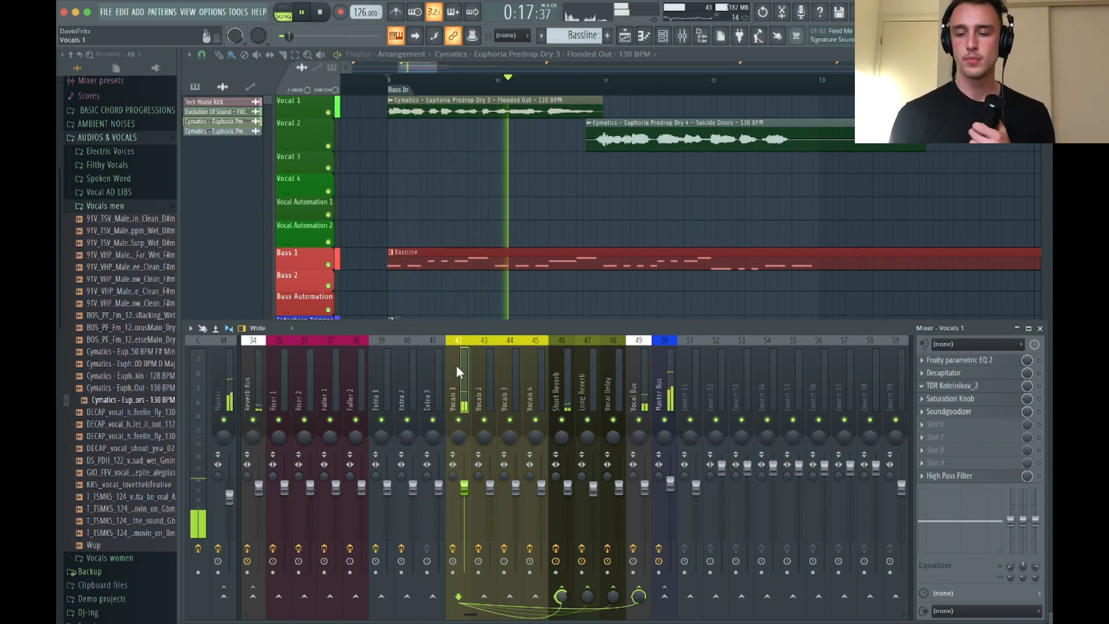
key(space)
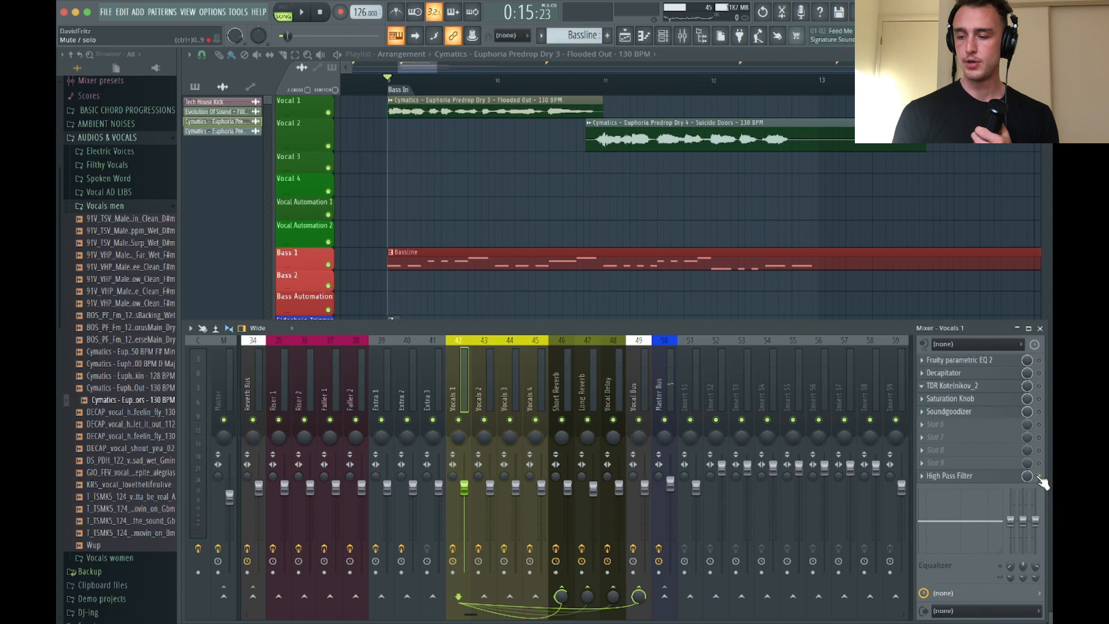
Enable the High Pass Filter on Vocals 1 and lower its fourth band slightly during playback
click(973, 478)
key(space)
mouse_move(423, 259)
mouse_down()
mouse_move(408, 234)
mouse_move(417, 269)
mouse_up()
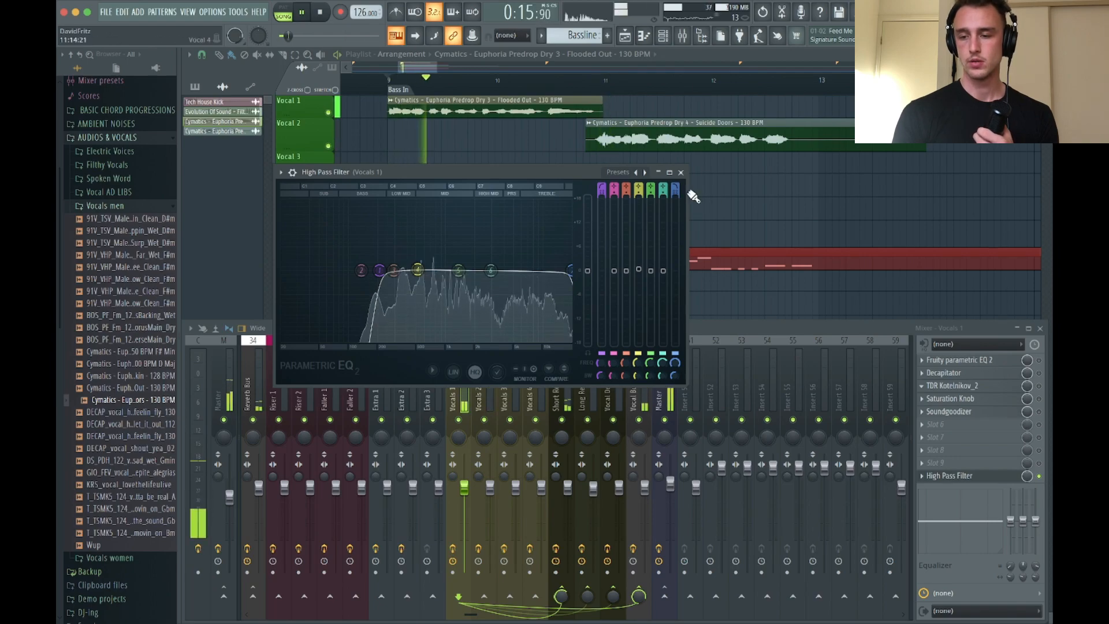
click(682, 173)
Send the Suicide Doors vocal's mixer track, Vocals 2, to the Short Reverb track at 70%
double_click(654, 139)
click(684, 37)
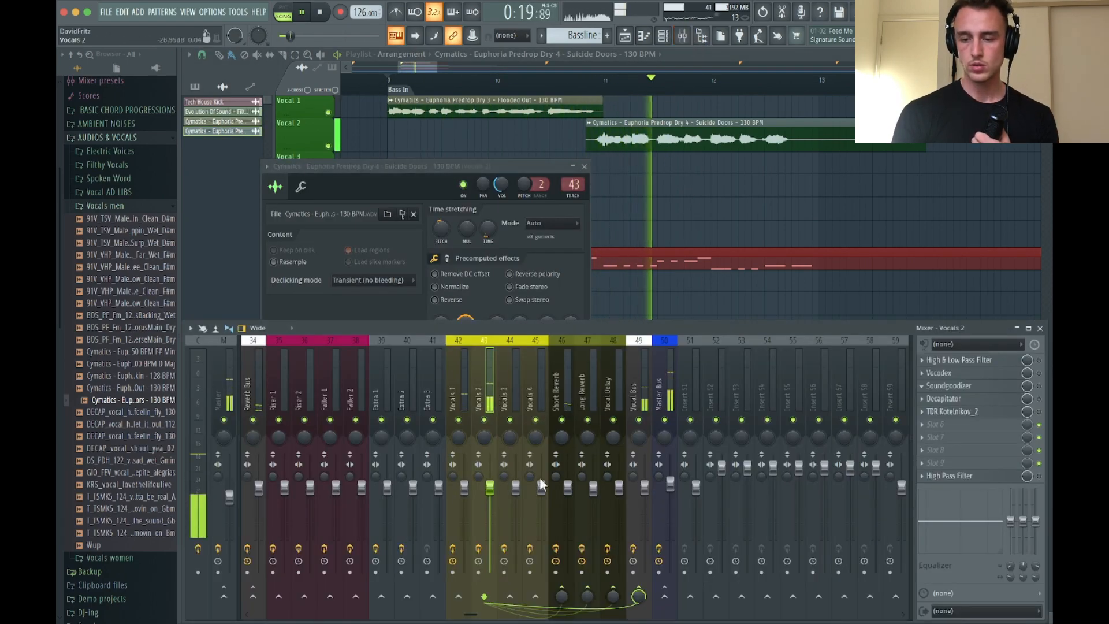
drag(563, 595, 563, 578)
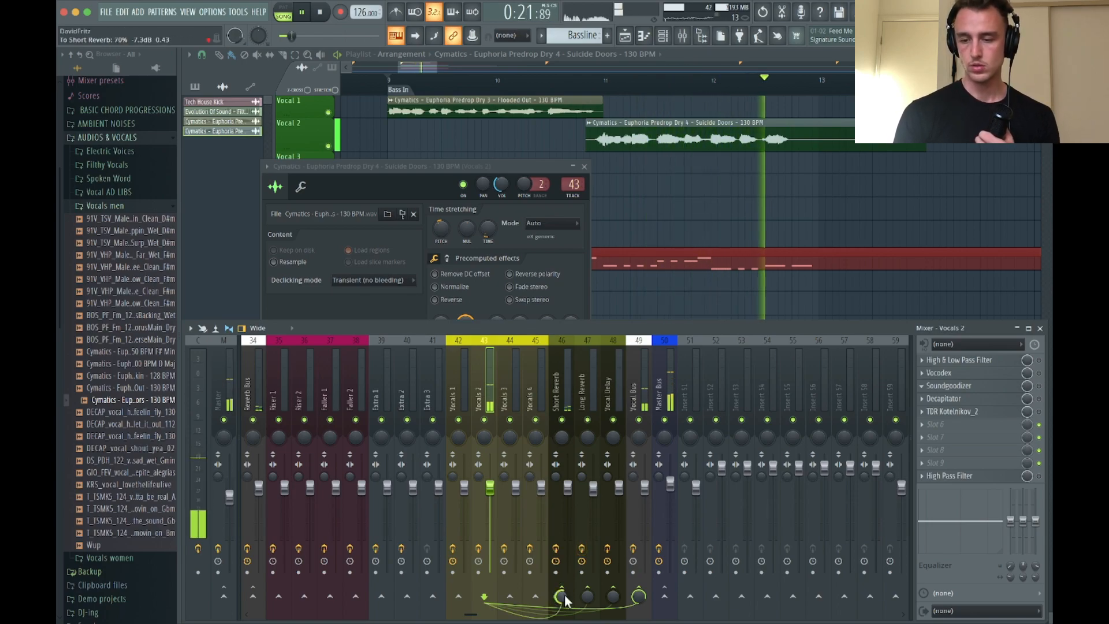
Lower the Vocals 2 mixer level slightly while playing the groove from just before bar 11
key(space)
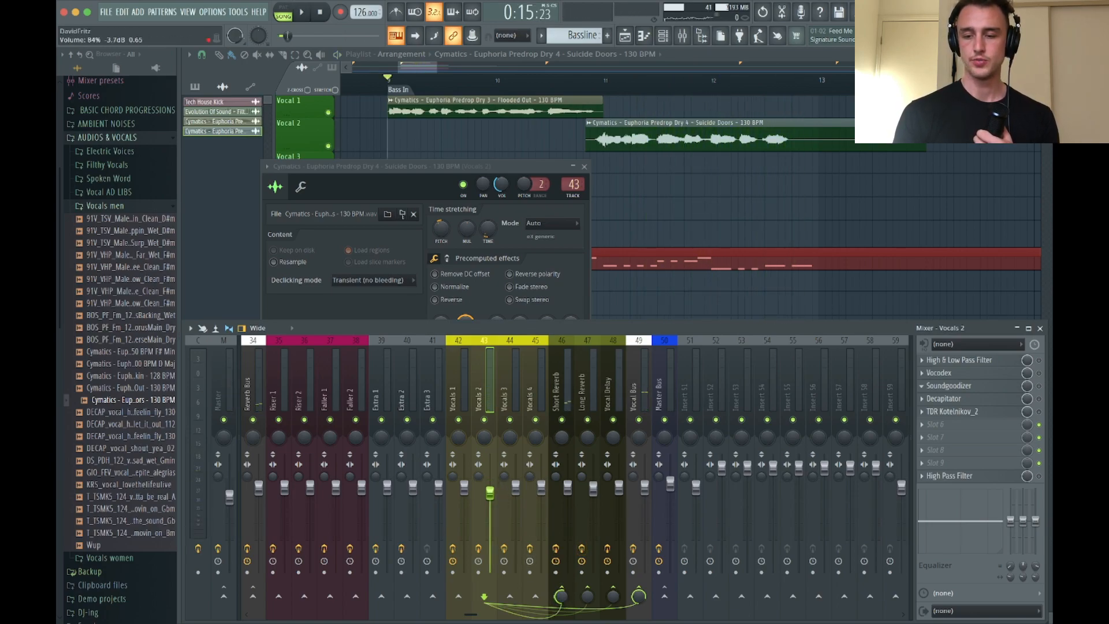
key(space)
click(585, 91)
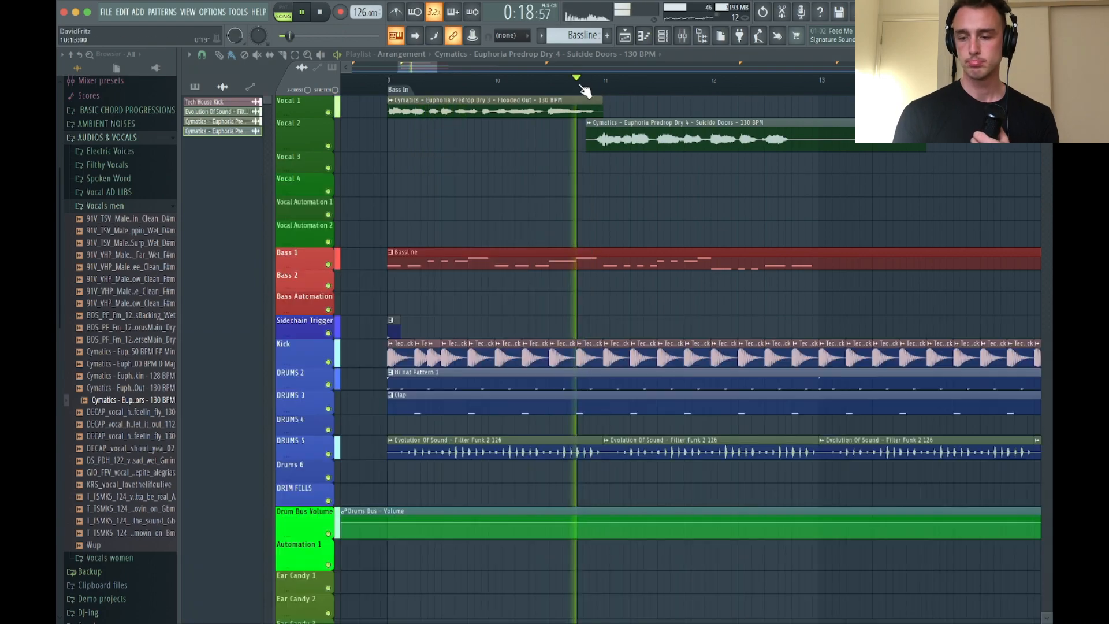
key(F9)
drag(491, 496, 491, 503)
click(1040, 329)
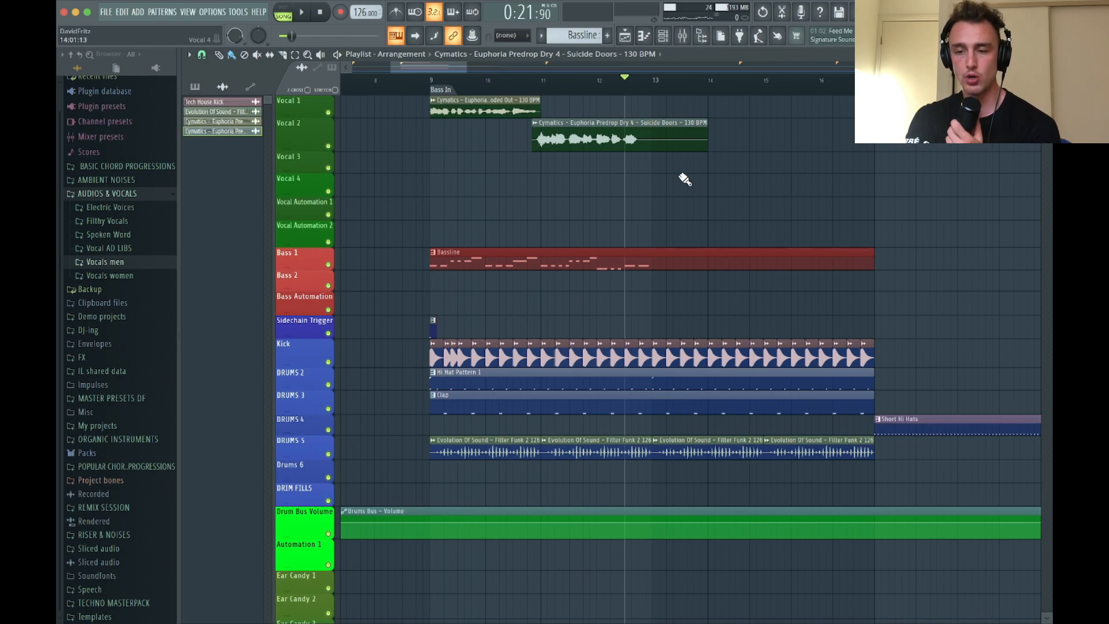
Open Edison on the Master mixer track and move its window clear of the vocal mixer tracks
ctrl+scroll(685, 180, up, 2)
click(682, 36)
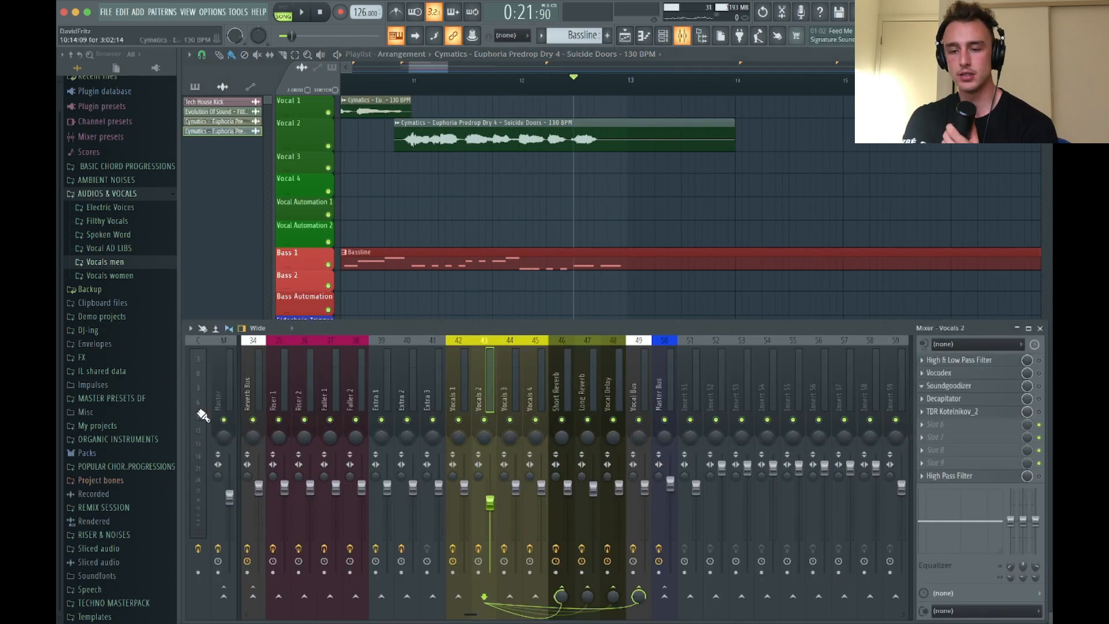
click(216, 372)
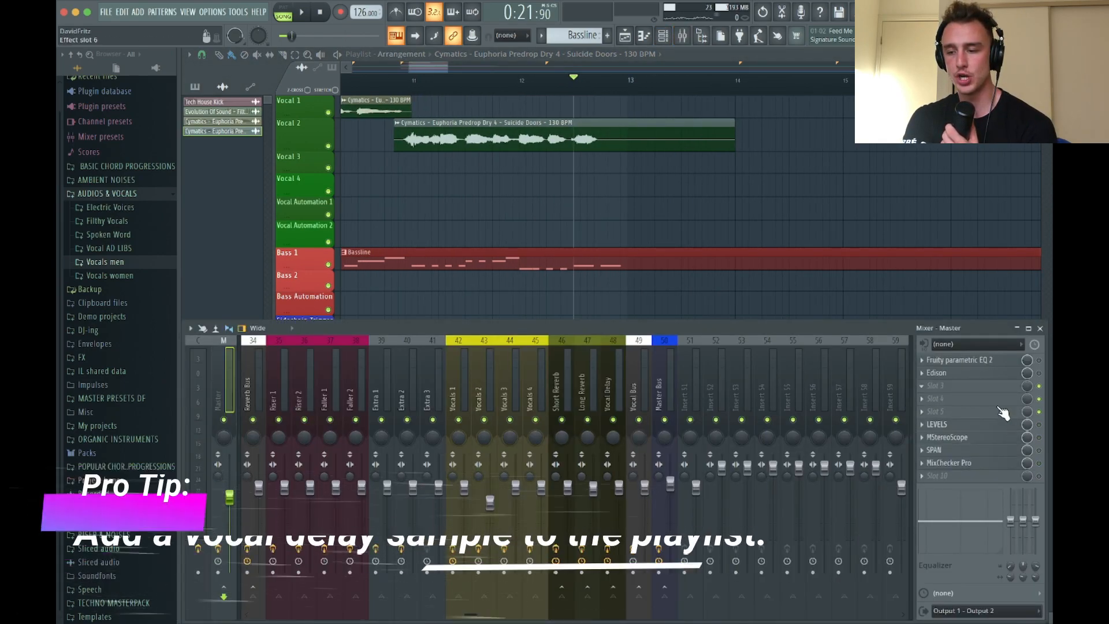
click(988, 376)
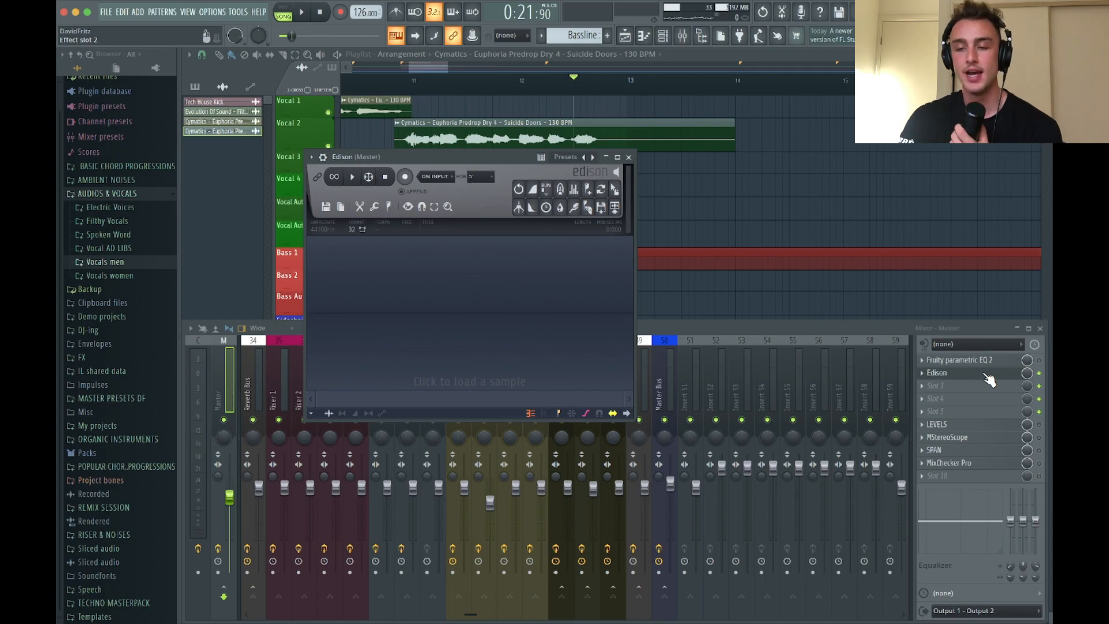
drag(487, 158, 173, 136)
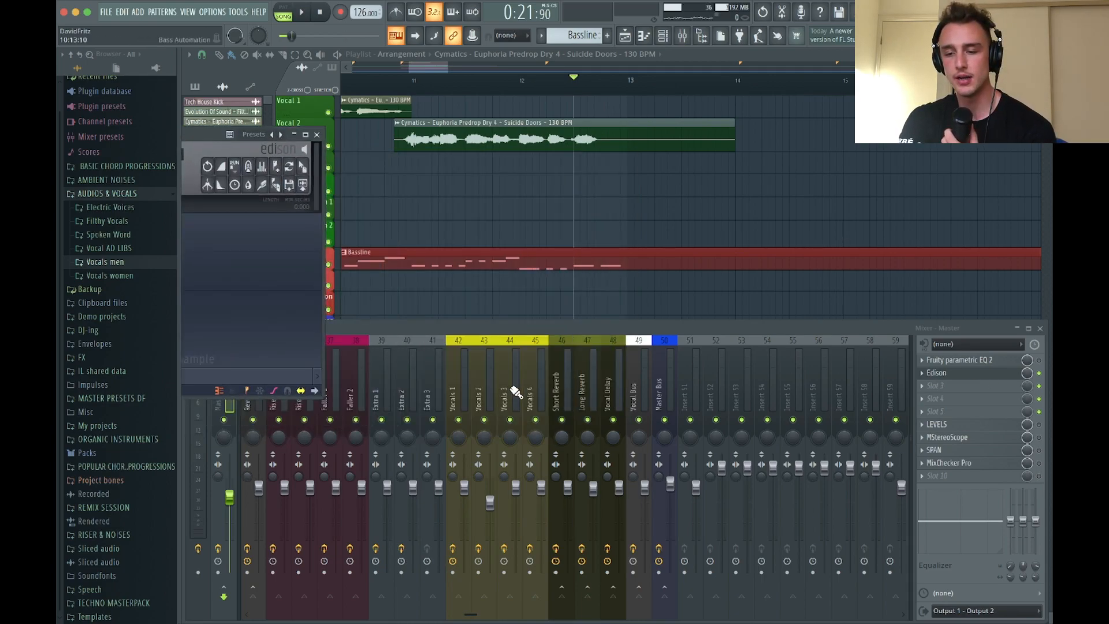
Send Vocals 2 to the Vocal Delay track and audition the end of the Suicide Doors vocal
click(476, 383)
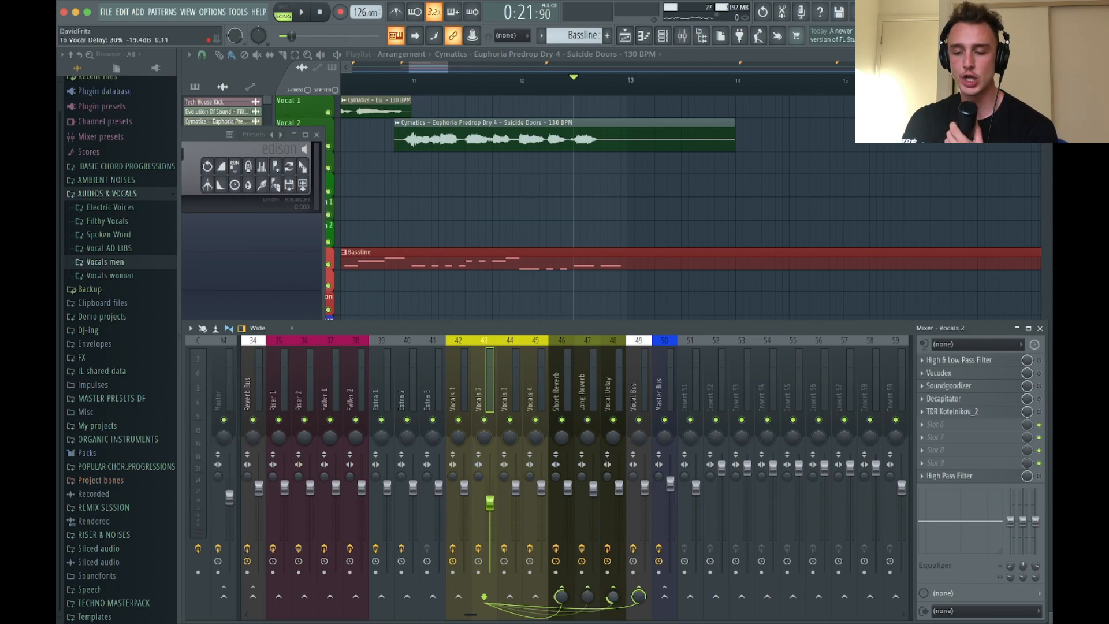
key(space)
key(space)
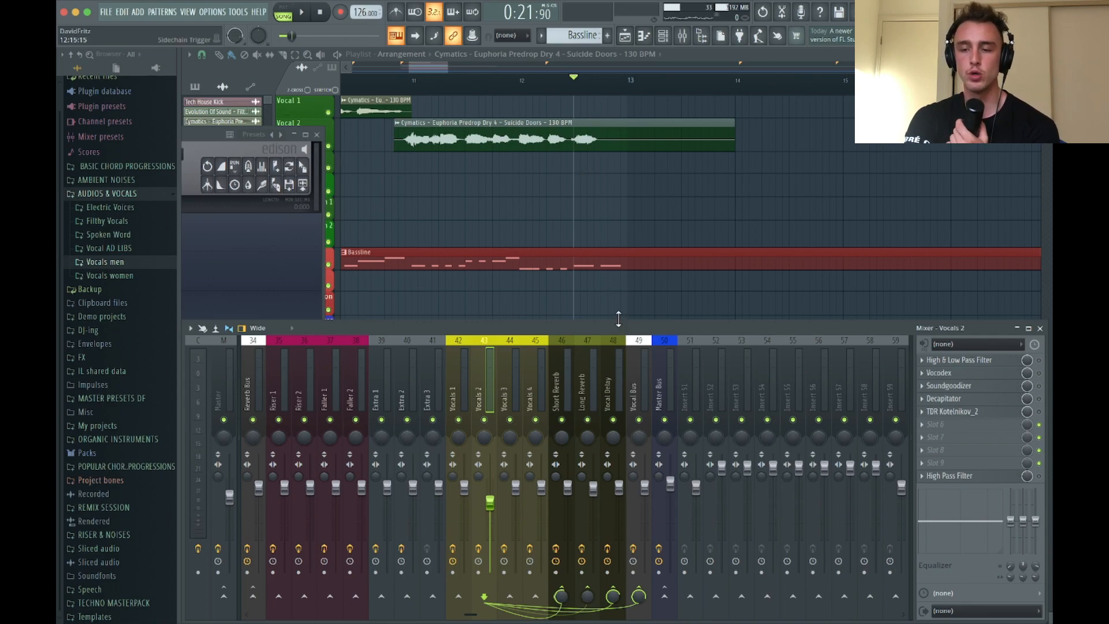
key(space)
key(space)
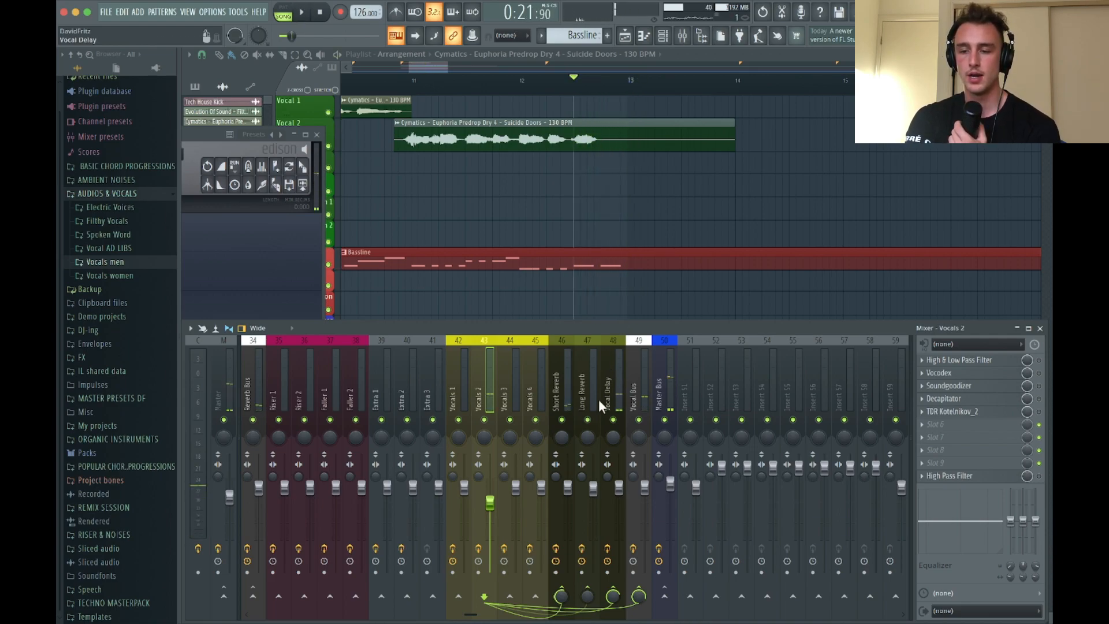
Set the Vocal Delay track's Fruity delay 2 feedback to ping pong and adjust its input panning
click(604, 400)
click(975, 363)
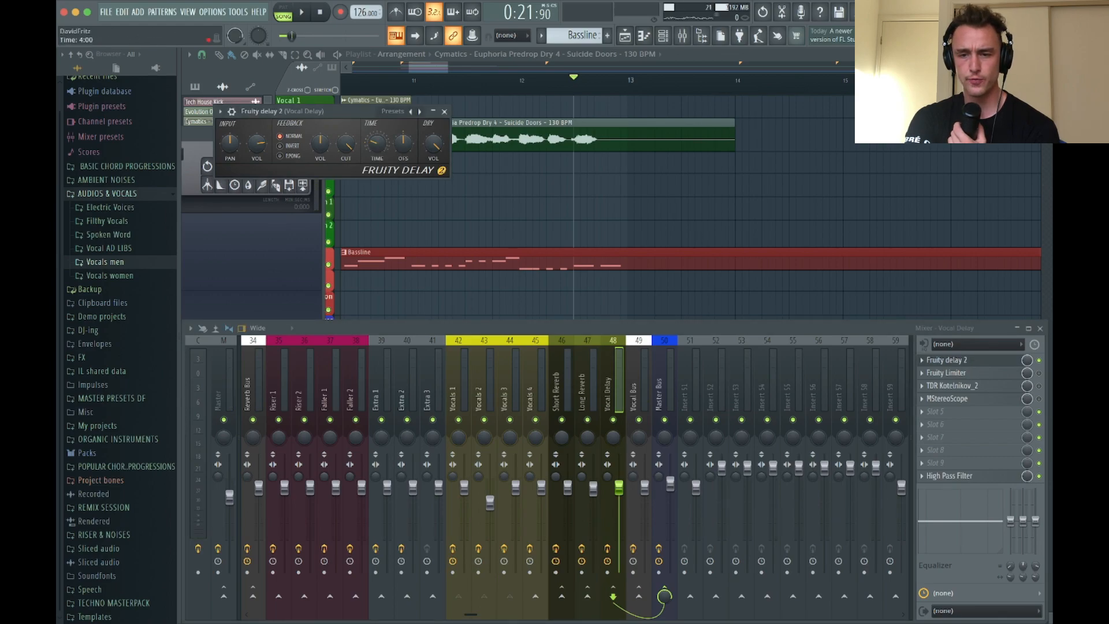
scroll(476, 117, up, 1)
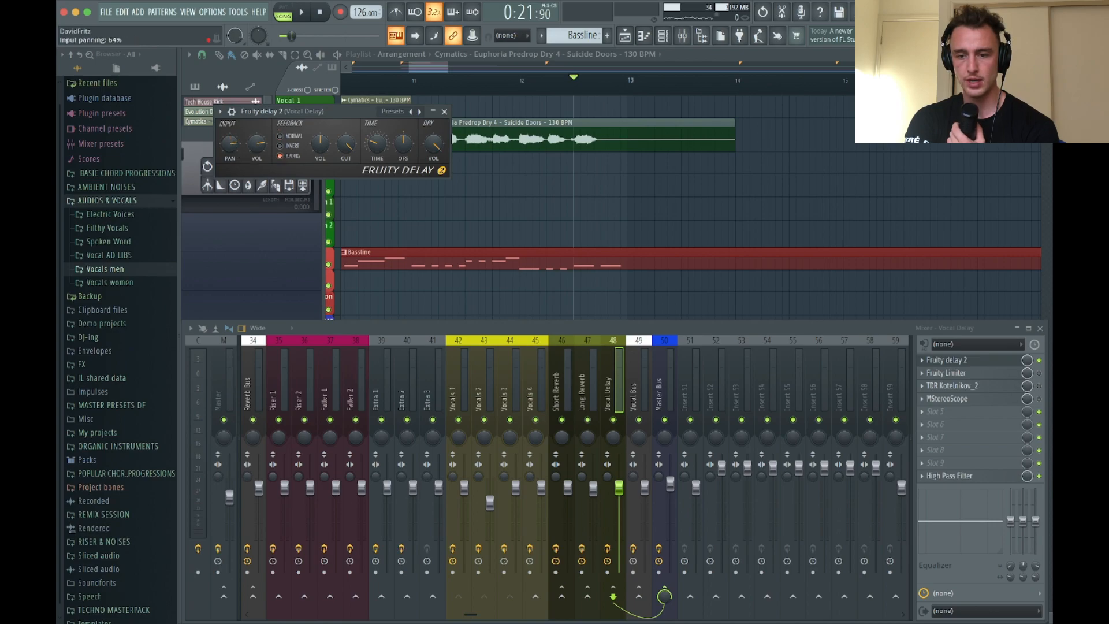
key(space)
drag(236, 149, 235, 133)
Try Fruity delay 2 times of 3:00 and 4:00 while auditioning the vocal tail, and close the plugin
key(space)
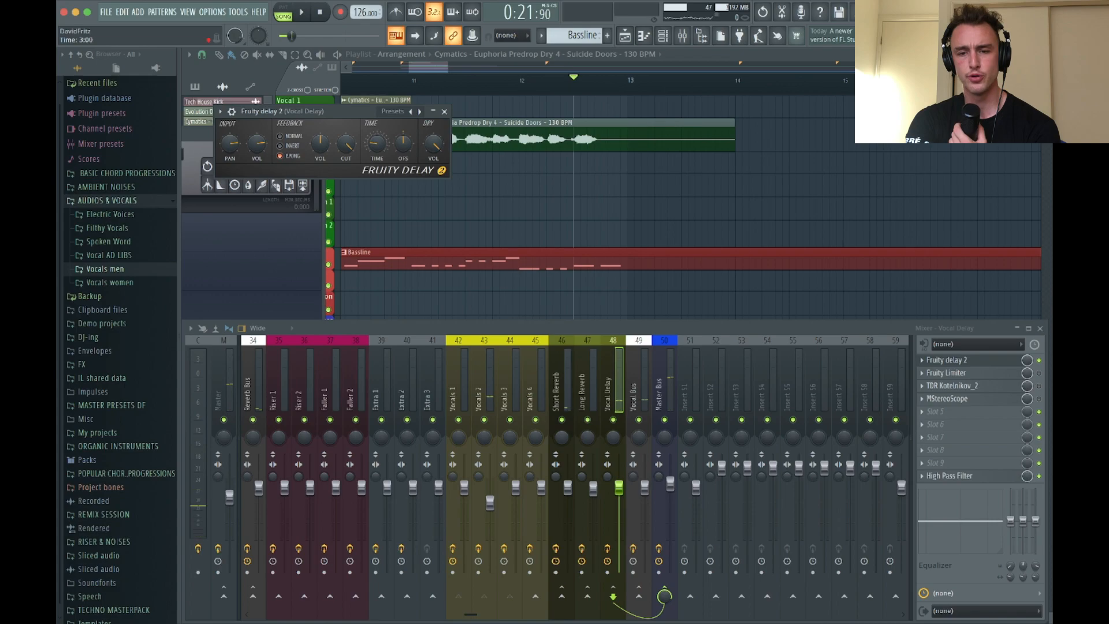
key(space)
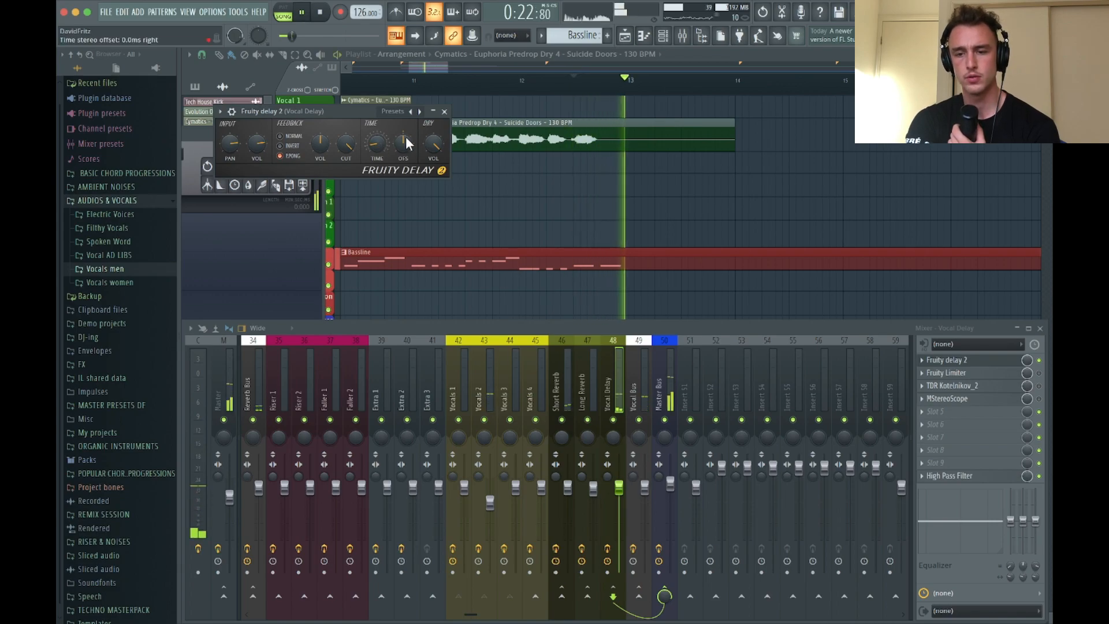
key(space)
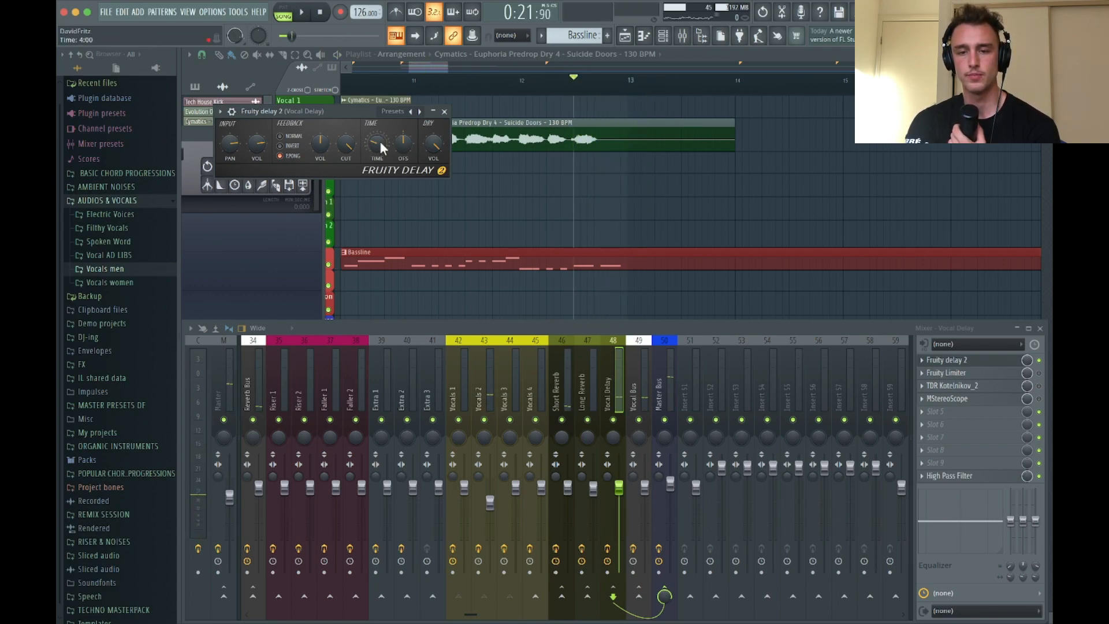
key(space)
key(space)
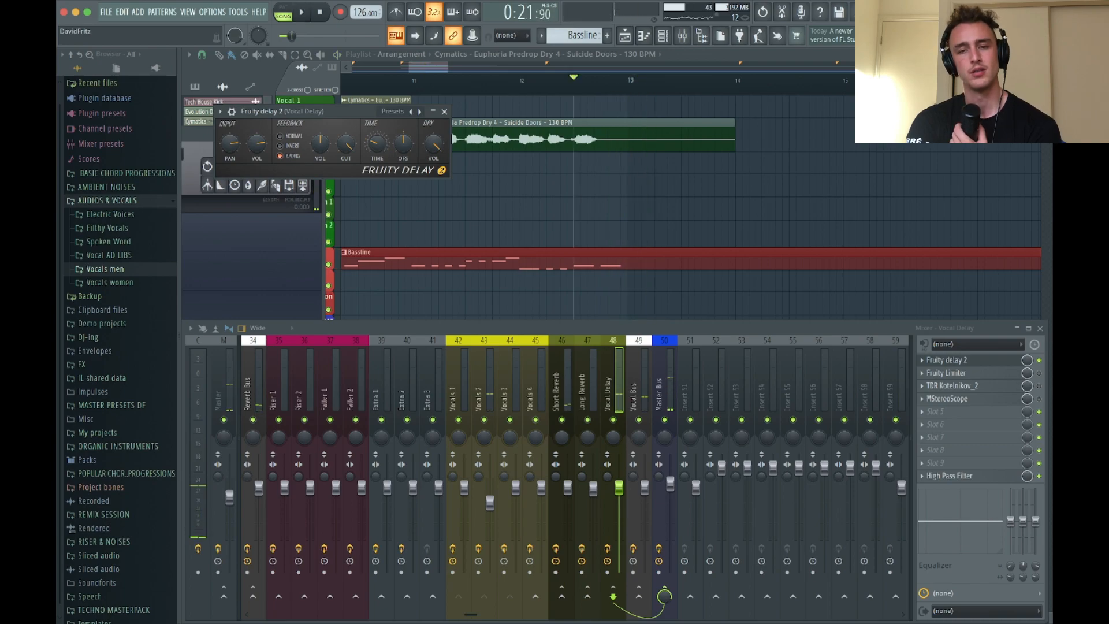
key(space)
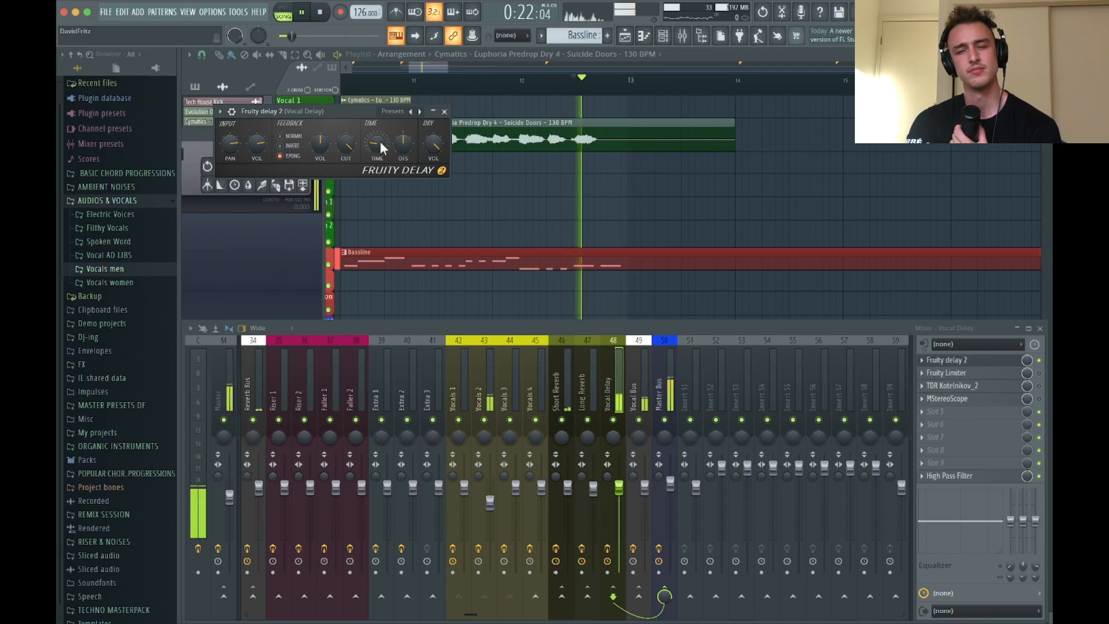
key(space)
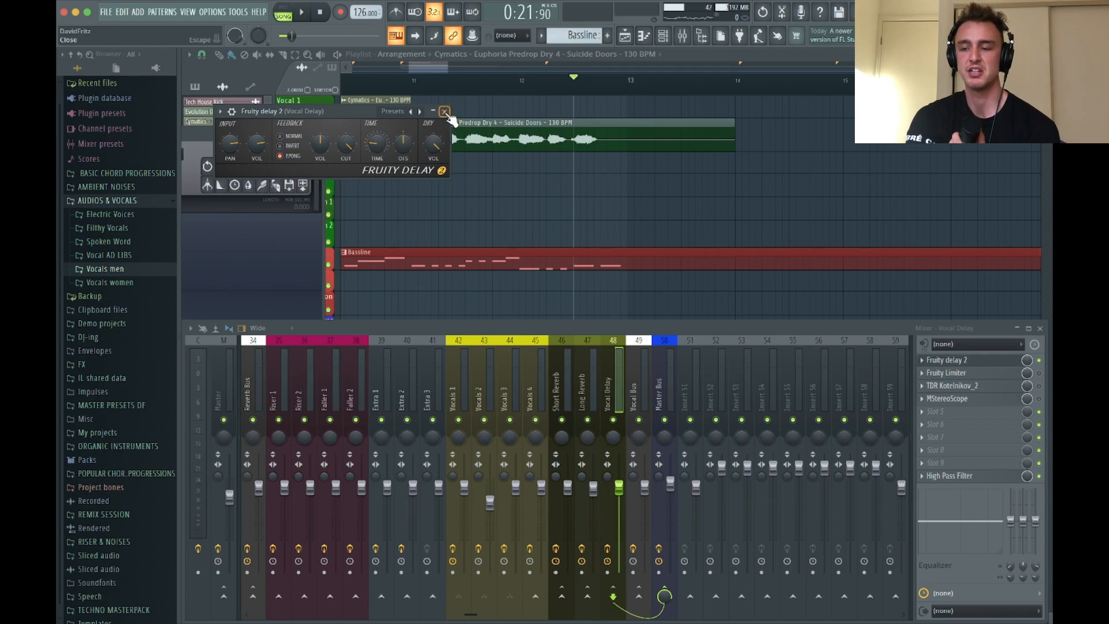
click(446, 113)
Mute the Bass 1, Kick, DRUMS 2, DRUMS 3 and DRUMS 5 playlist tracks to isolate the vocals
drag(209, 131, 297, 413)
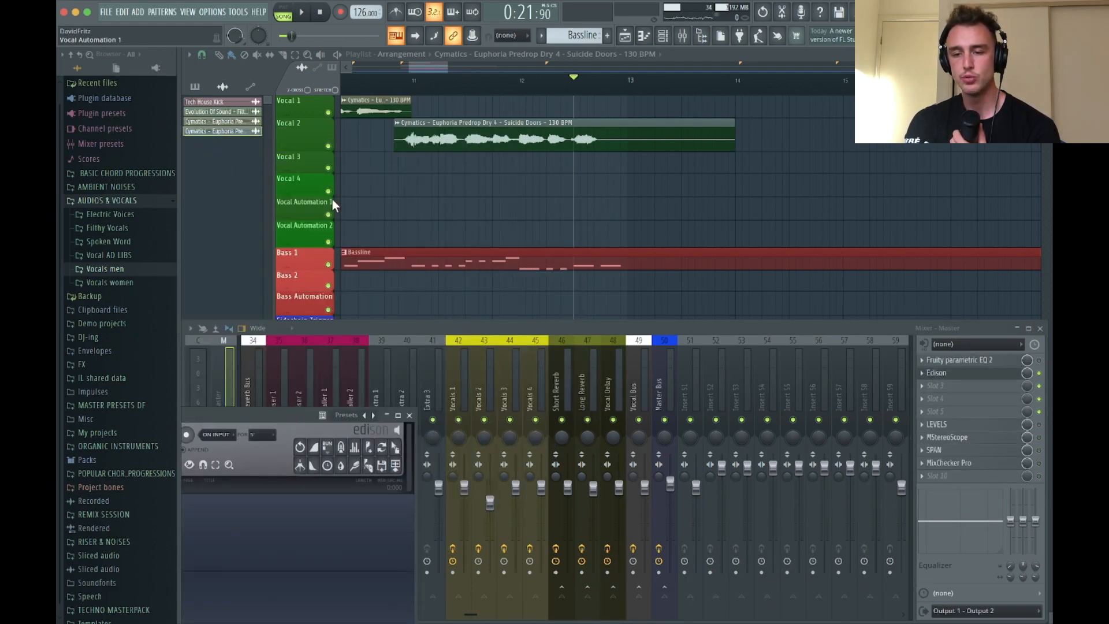
click(328, 263)
key(F12)
scroll(331, 254, down, 5)
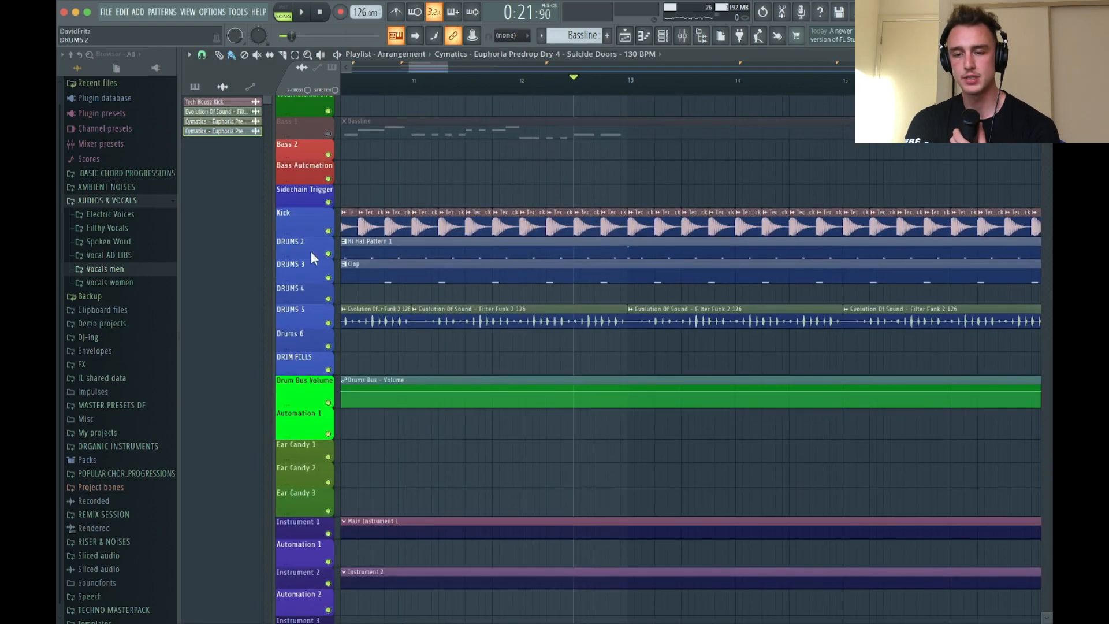
click(328, 231)
click(328, 253)
click(328, 277)
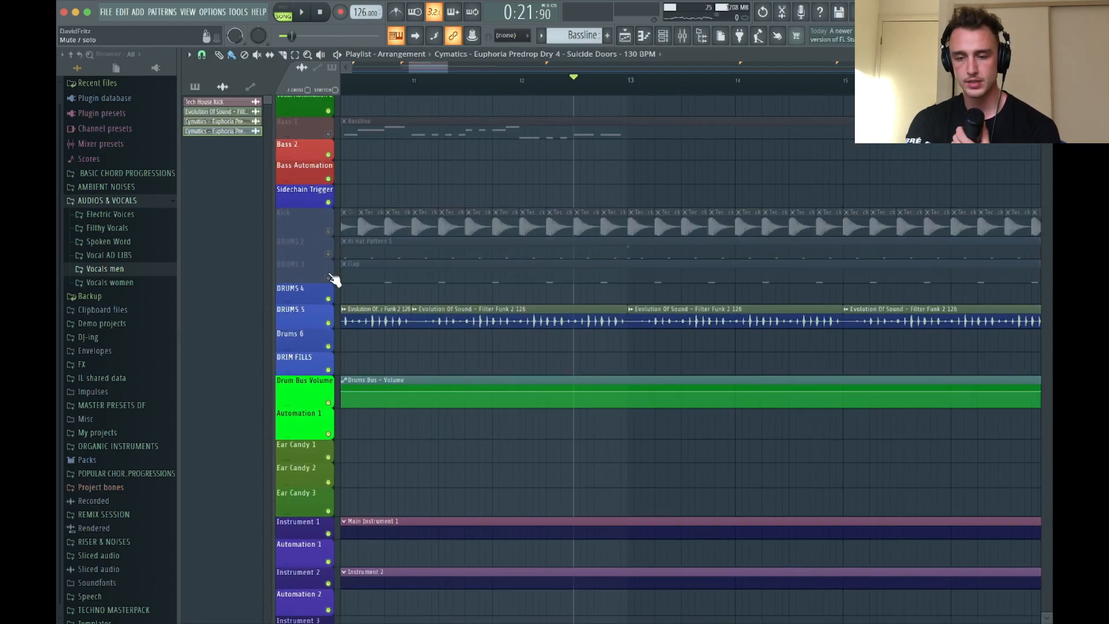
click(328, 323)
Audition the end of the isolated Suicide Doors vocal and open Edison on the Master mixer track
scroll(516, 321, up, 4)
scroll(516, 320, up, 1)
key(space)
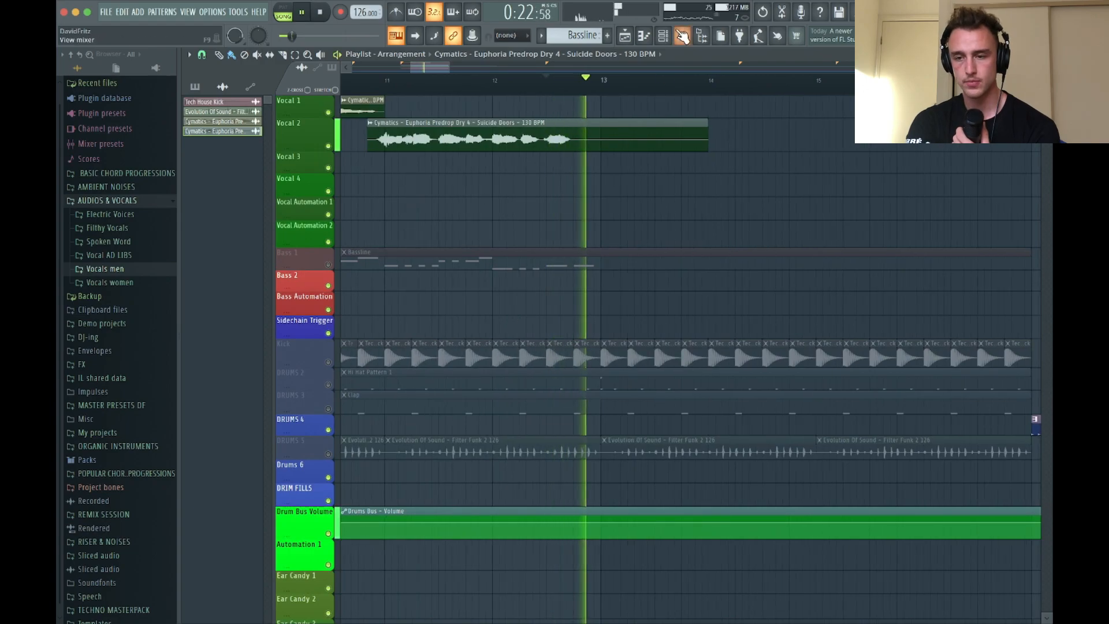
key(F9)
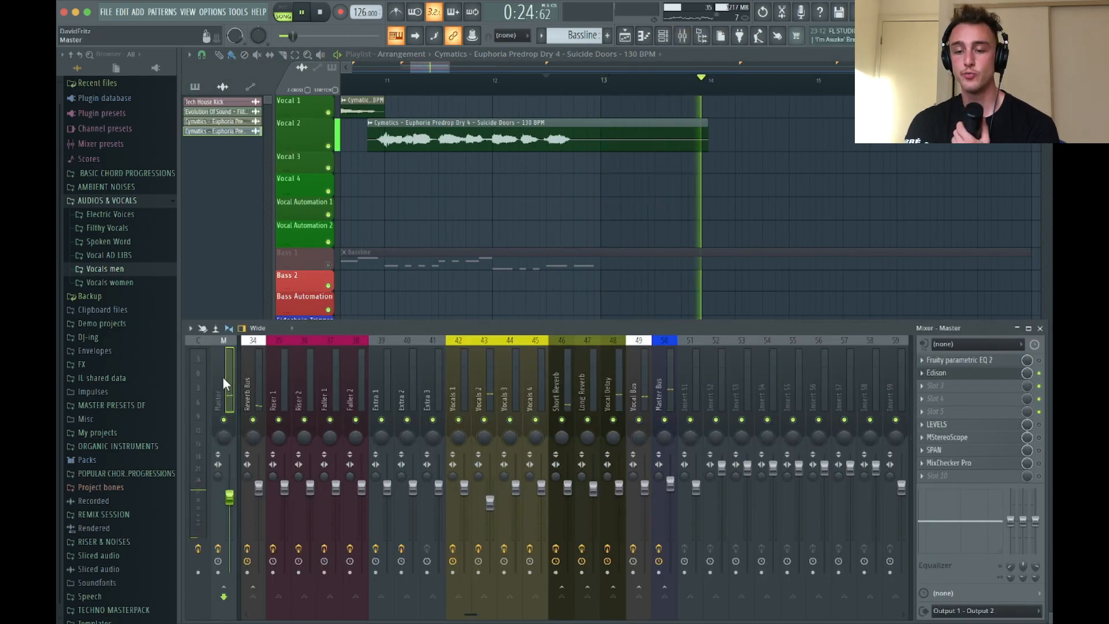
key(space)
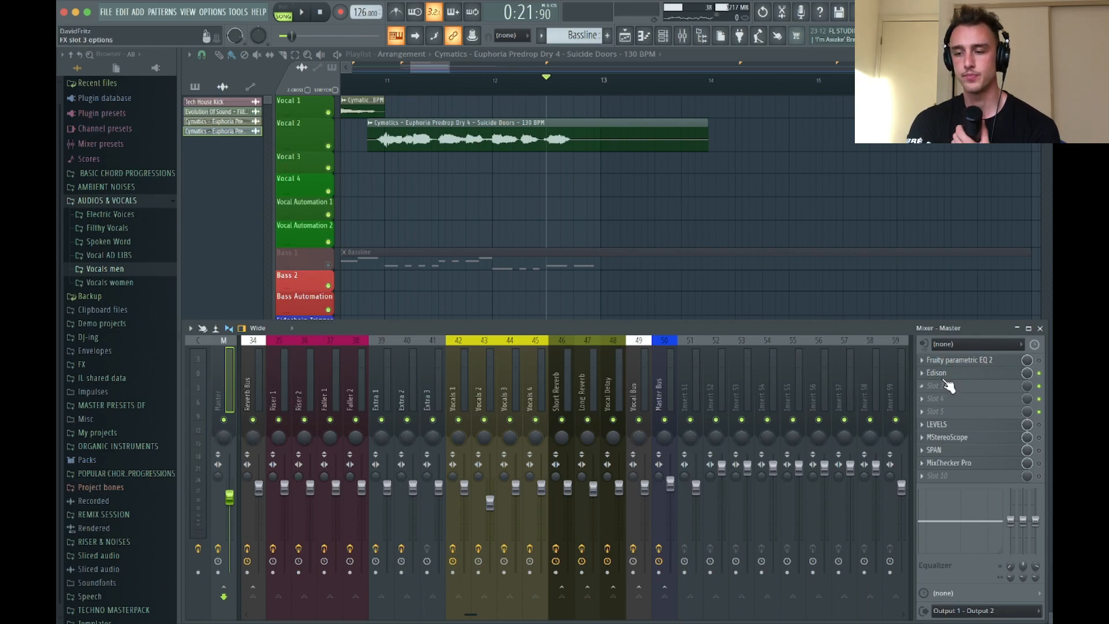
click(948, 377)
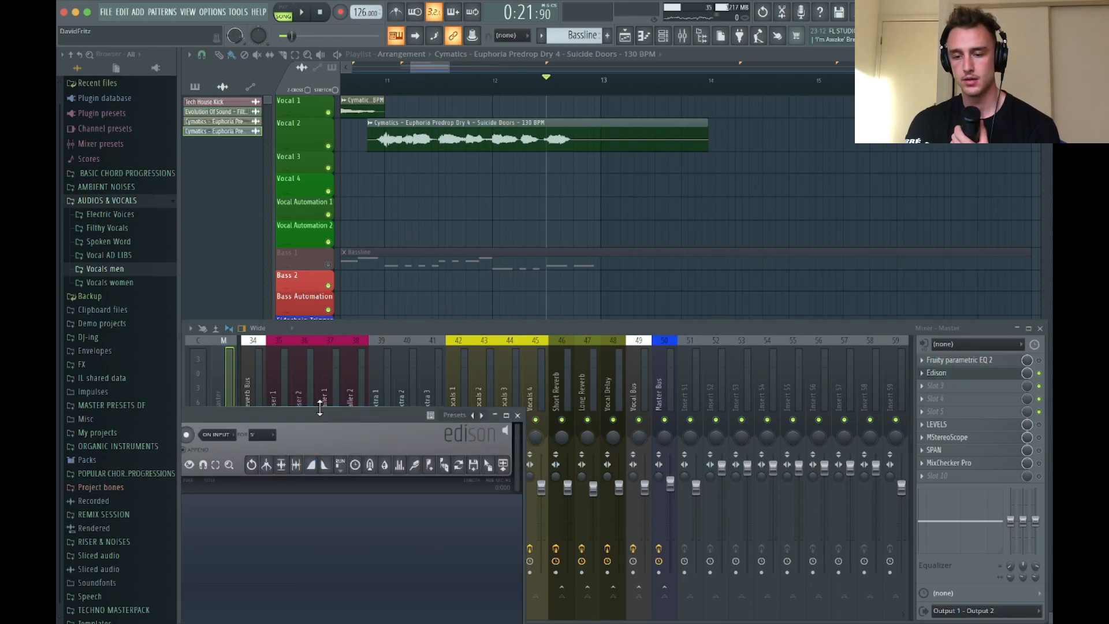
drag(318, 412, 453, 338)
Record the Suicide Doors vocal's delay tail in Edison, stop the recording once it fades, and play it back
click(321, 362)
click(302, 12)
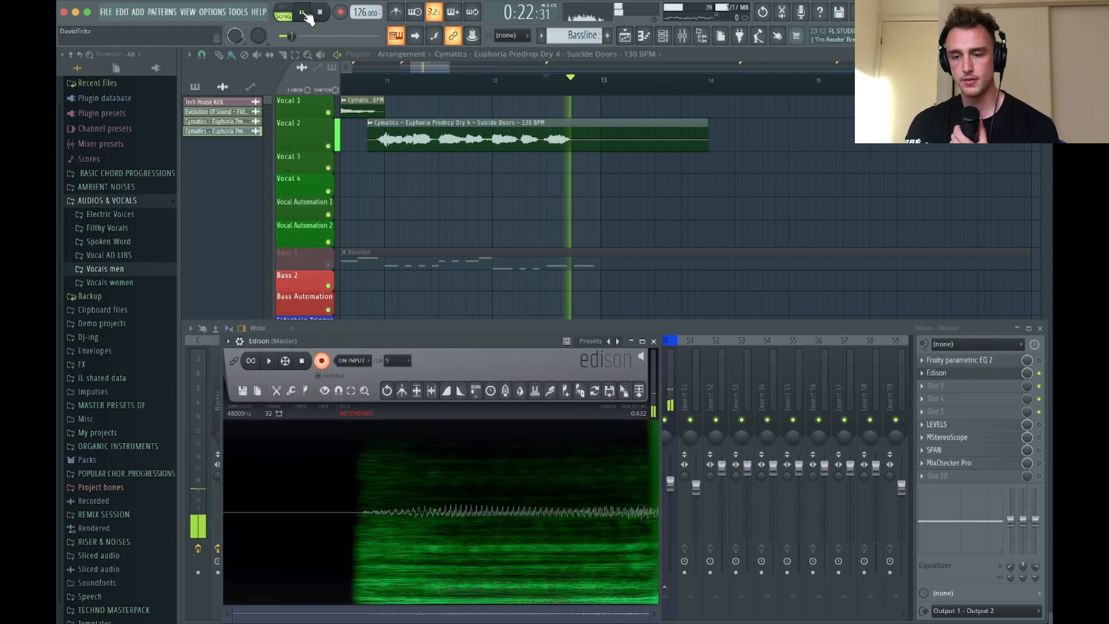
click(302, 12)
drag(403, 344, 405, 214)
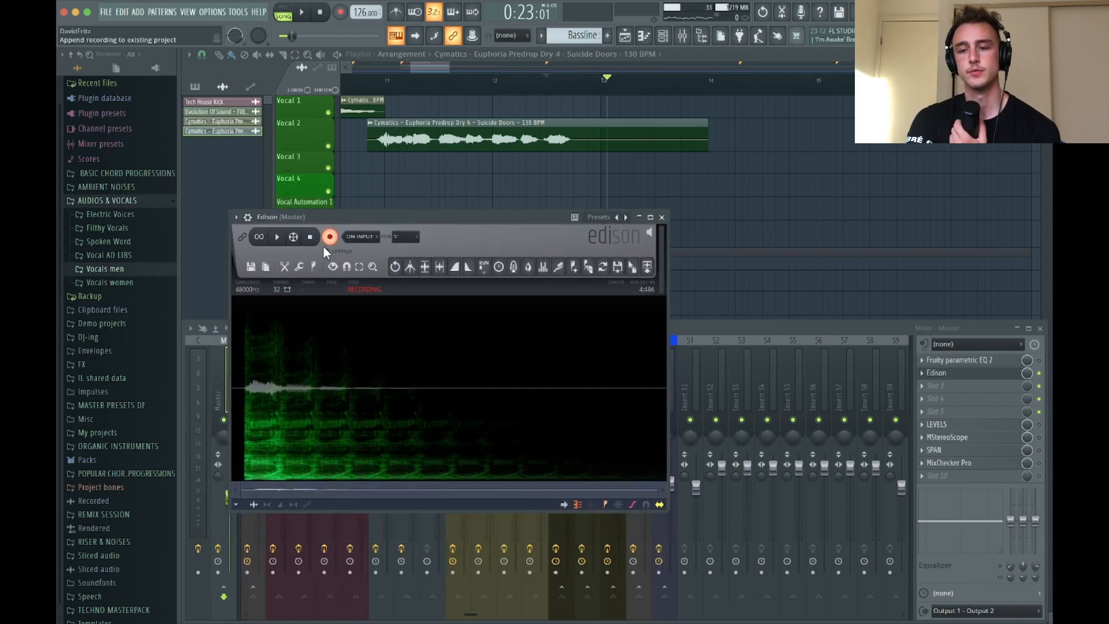
click(333, 239)
key(space)
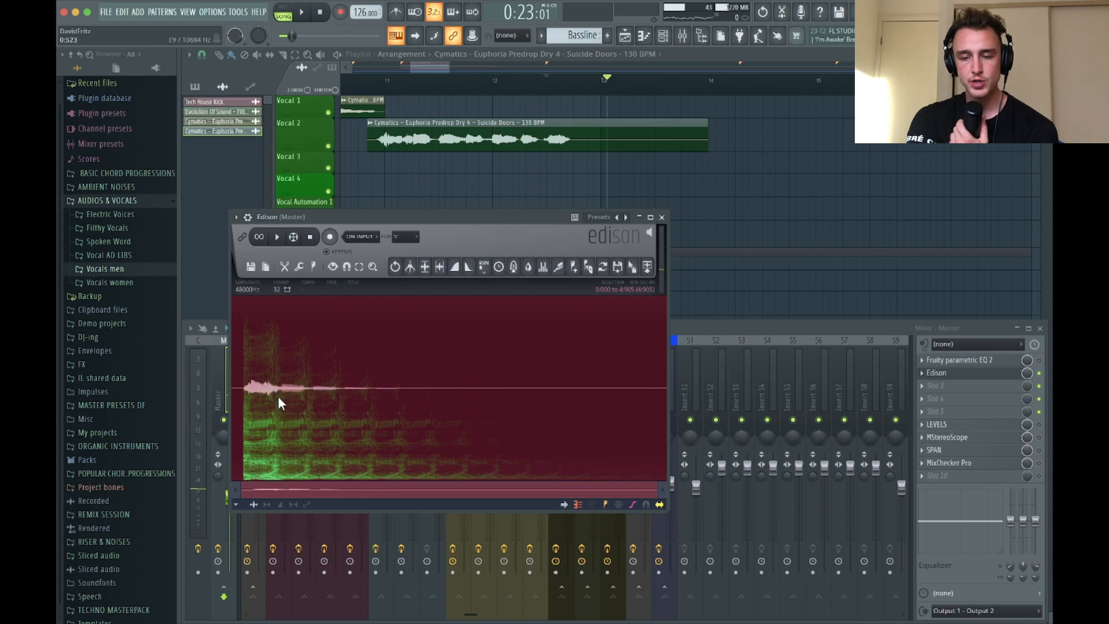
Delete the first 0:487 of the Edison recording and place the remaining tail on the Vocal 3 playlist track at bar 13
click(275, 393)
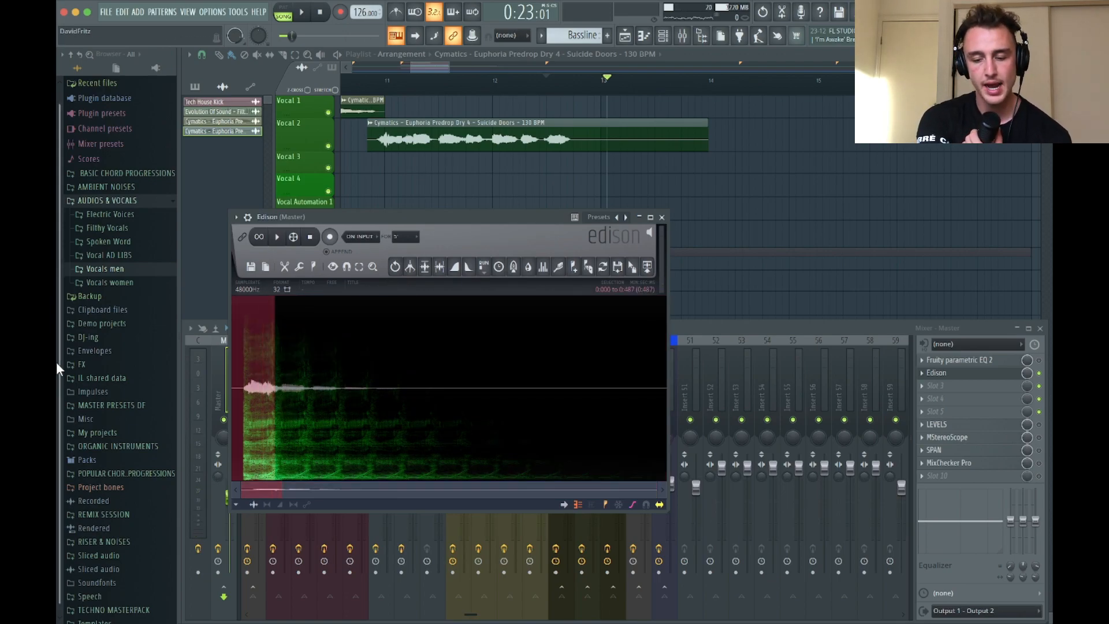
key(Delete)
key(space)
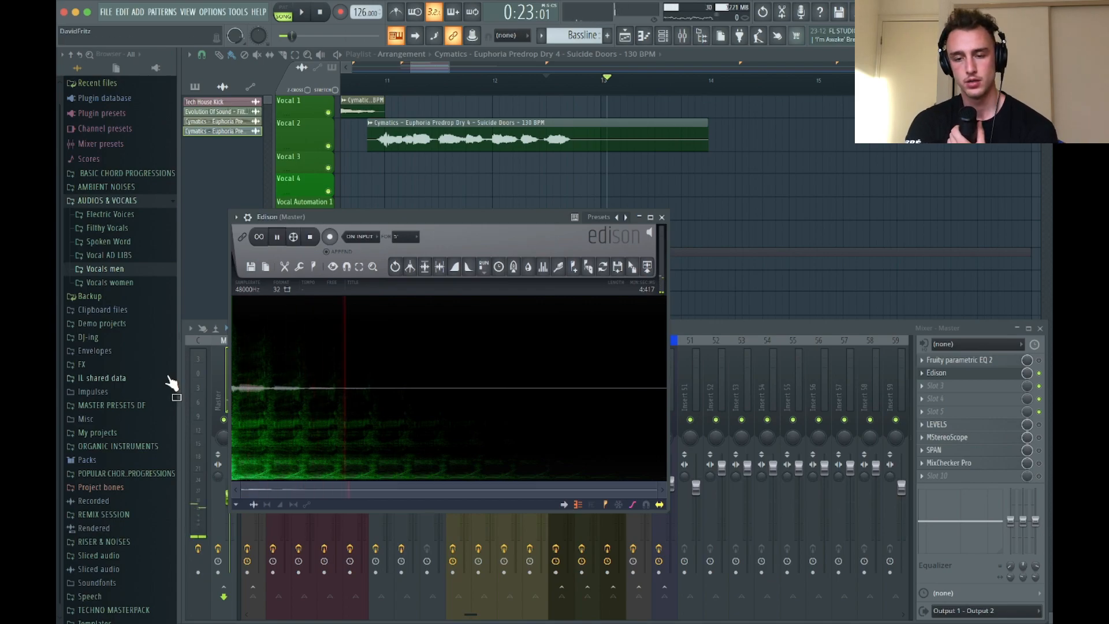
drag(646, 268, 601, 166)
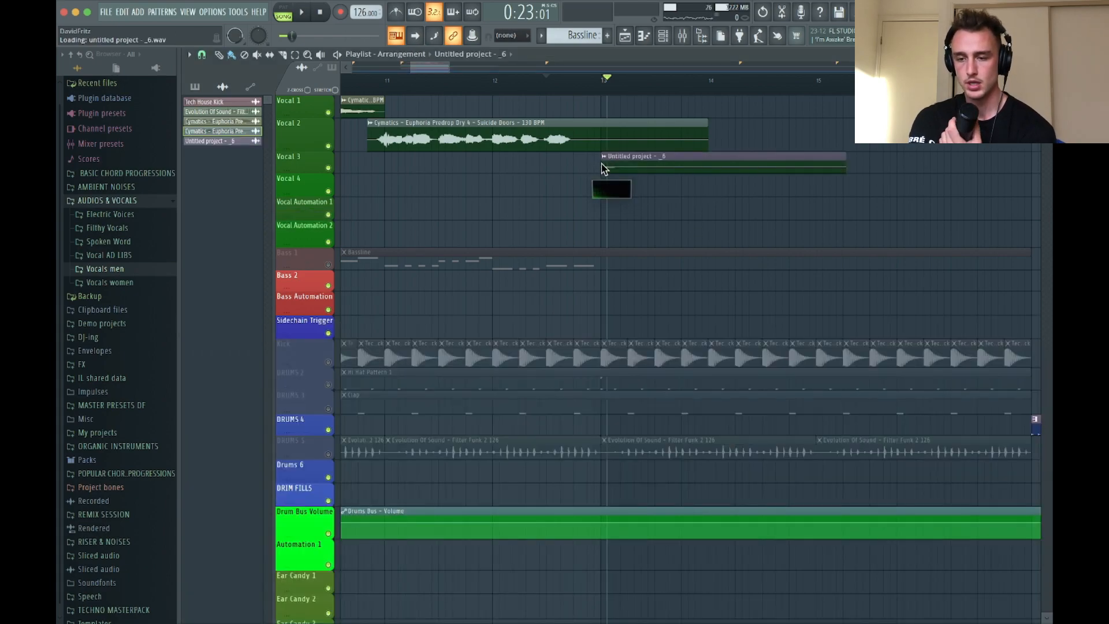
Normalize the recorded tail clip and route its channel to mixer track 44
double_click(629, 164)
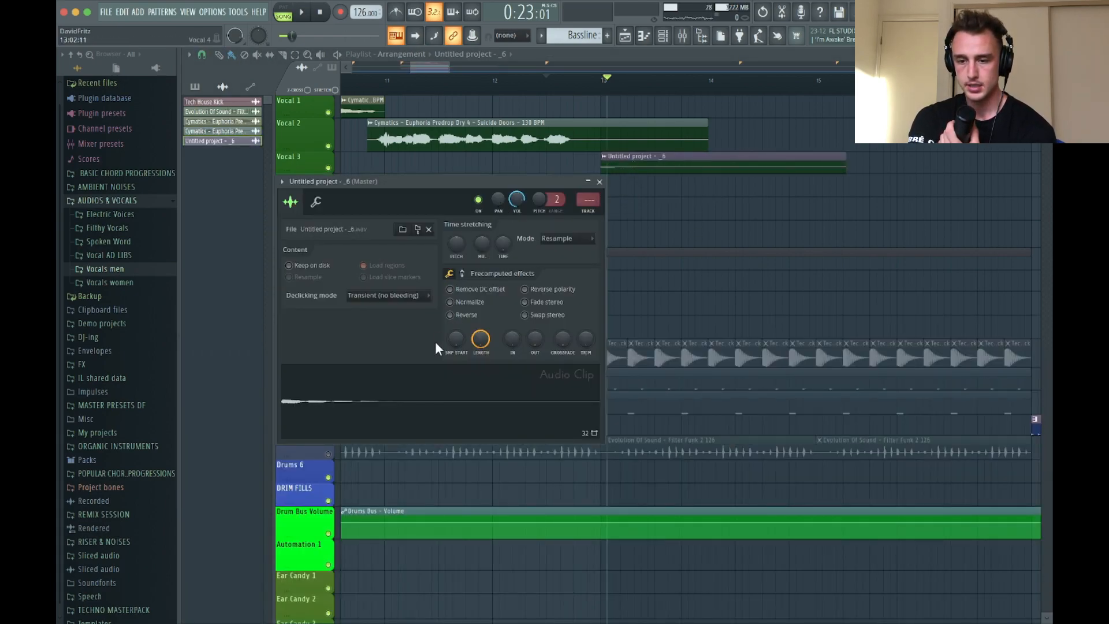
click(450, 303)
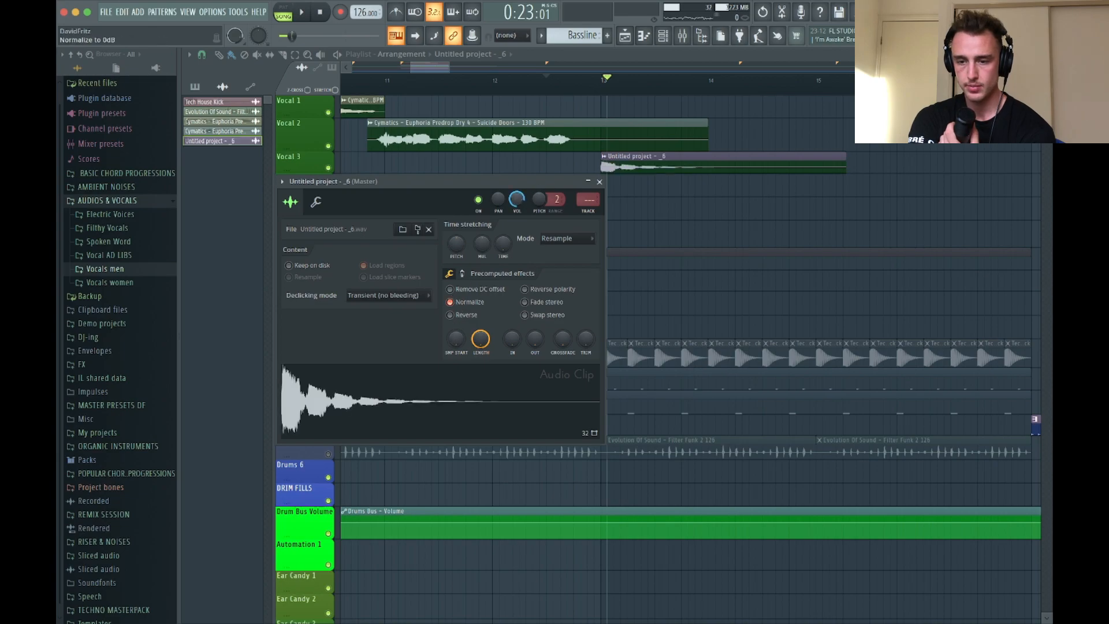
drag(587, 199, 588, 171)
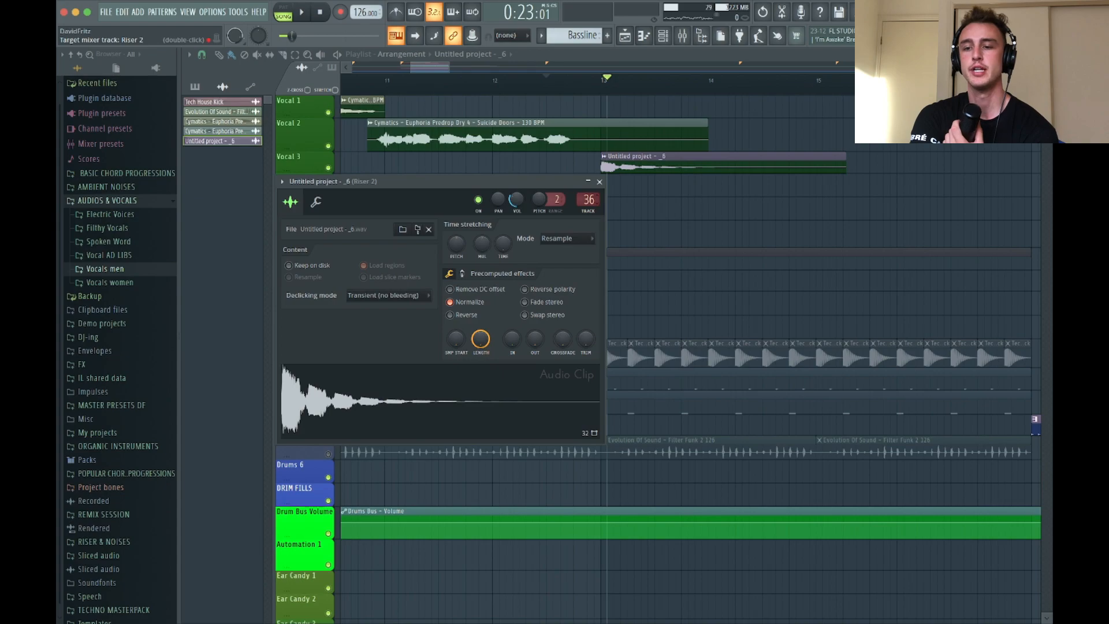
click(599, 181)
Solo and unsolo the Vocal 3 playlist track to reactivate all the muted tracks
key(space)
key(space)
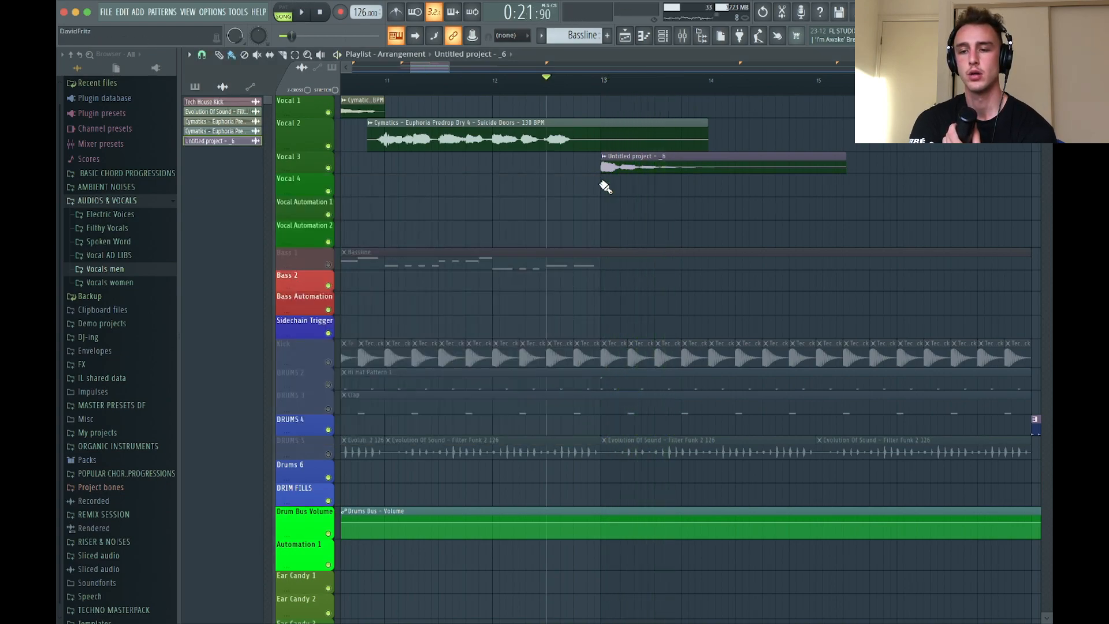
right_click(335, 169)
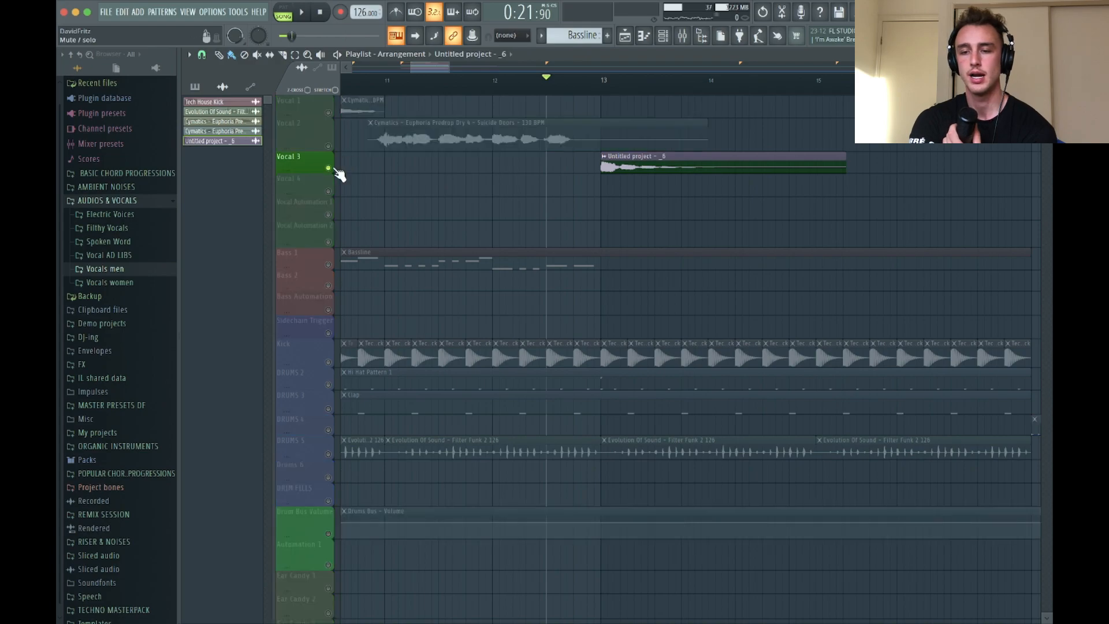
right_click(335, 170)
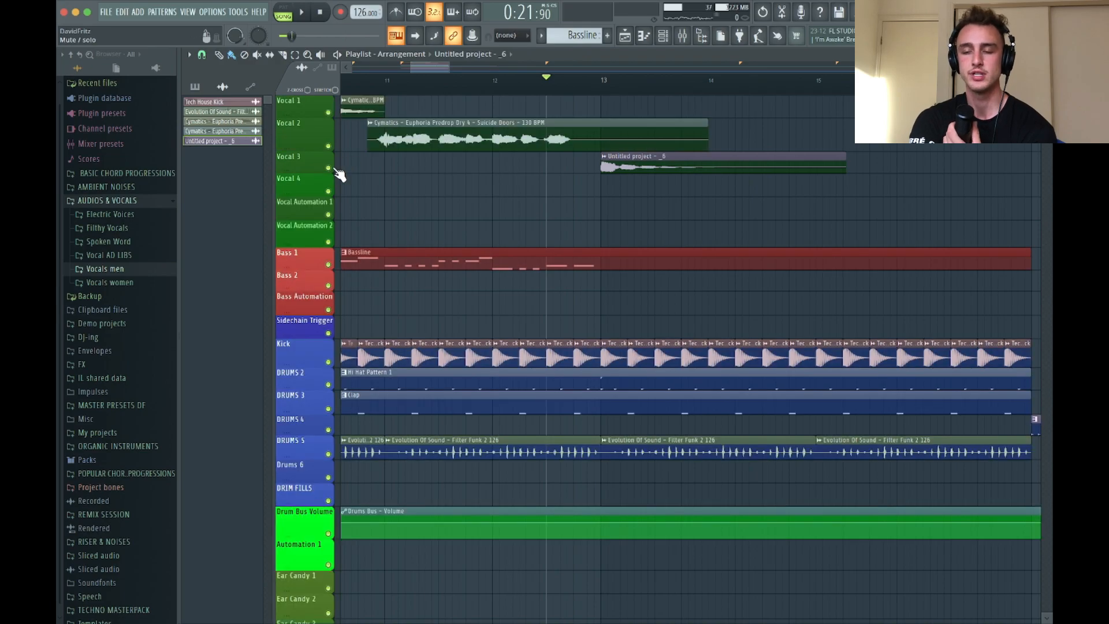
Inspect the effect chains of the Vocals 3 and Vocals 2 mixer tracks
click(683, 37)
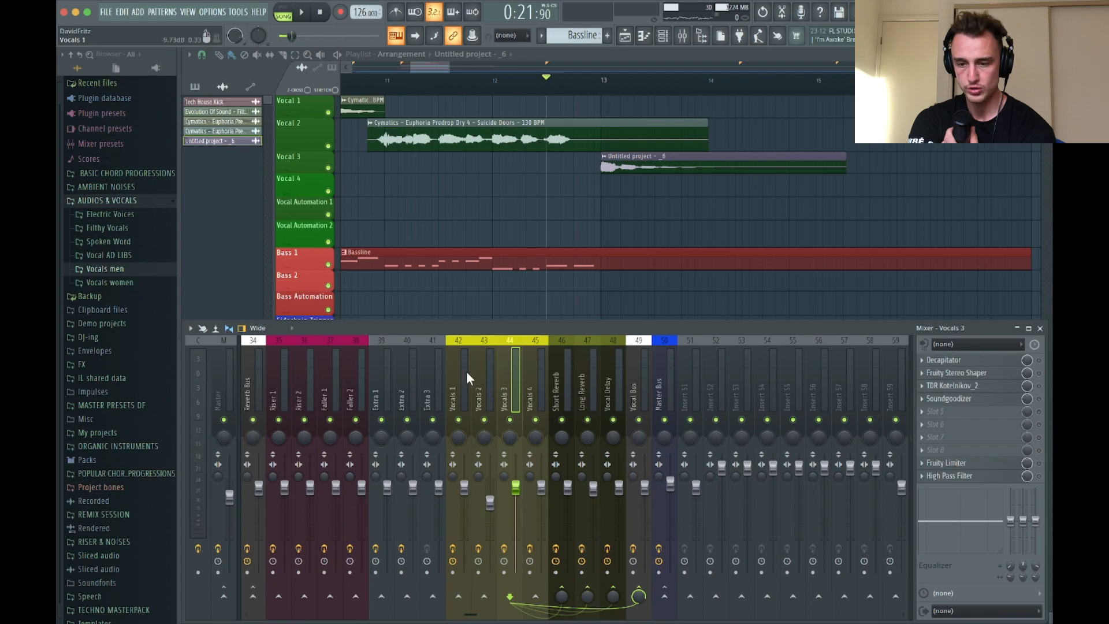
click(487, 448)
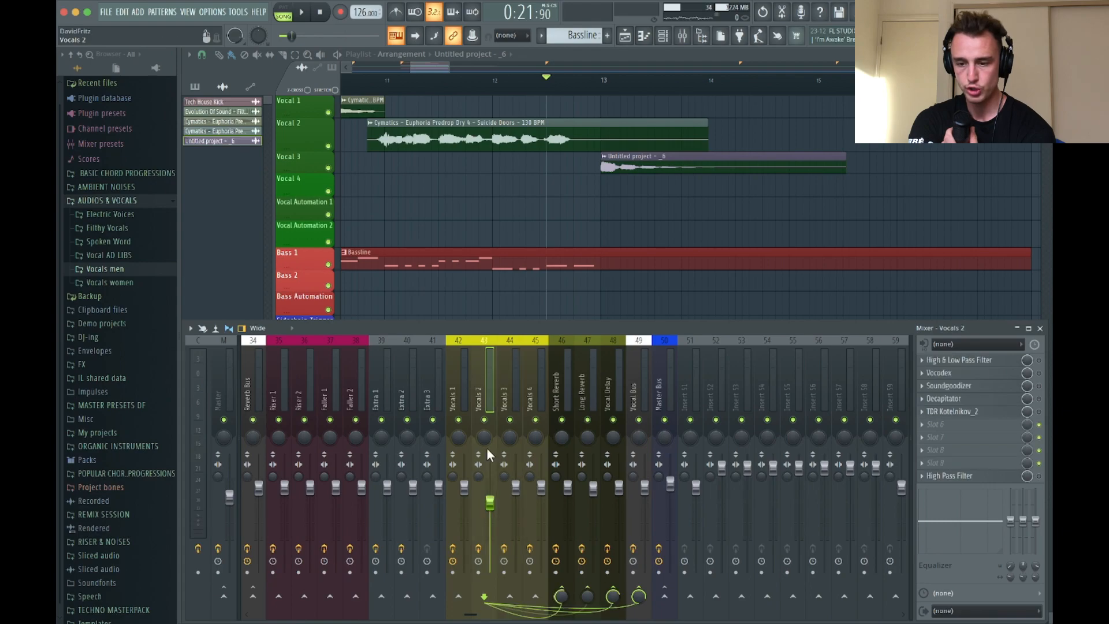
click(1040, 328)
Place copies of the tail clip on Vocal 4 at bar 14, Vocal Automation 1 at bar 15 and Vocal 2 at bar 16, and audition them
scroll(497, 250, down, 3)
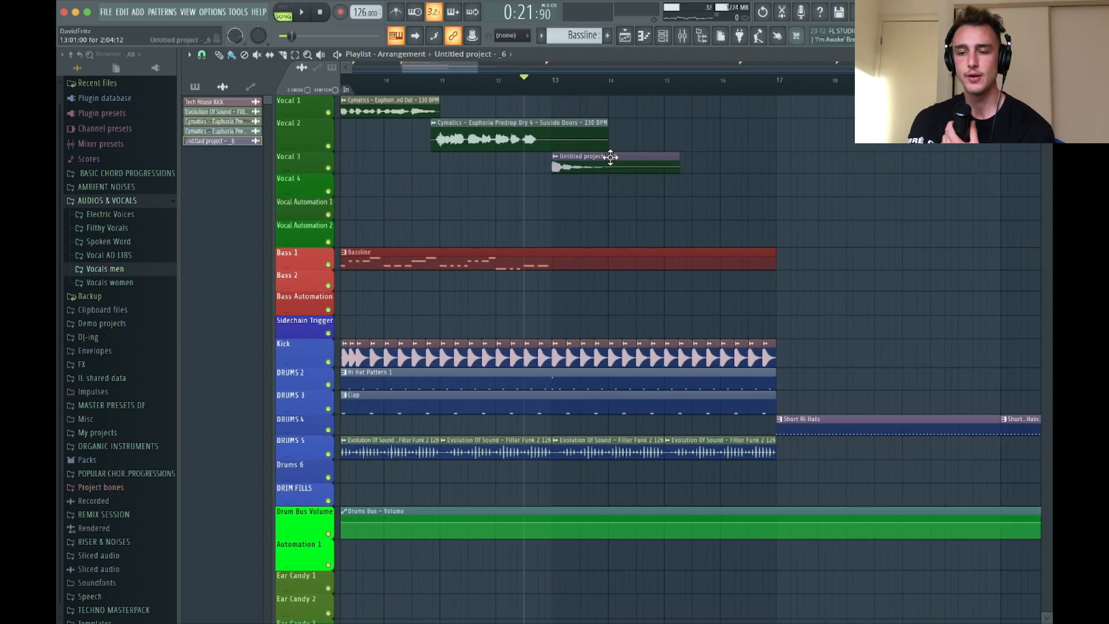
click(615, 183)
click(670, 213)
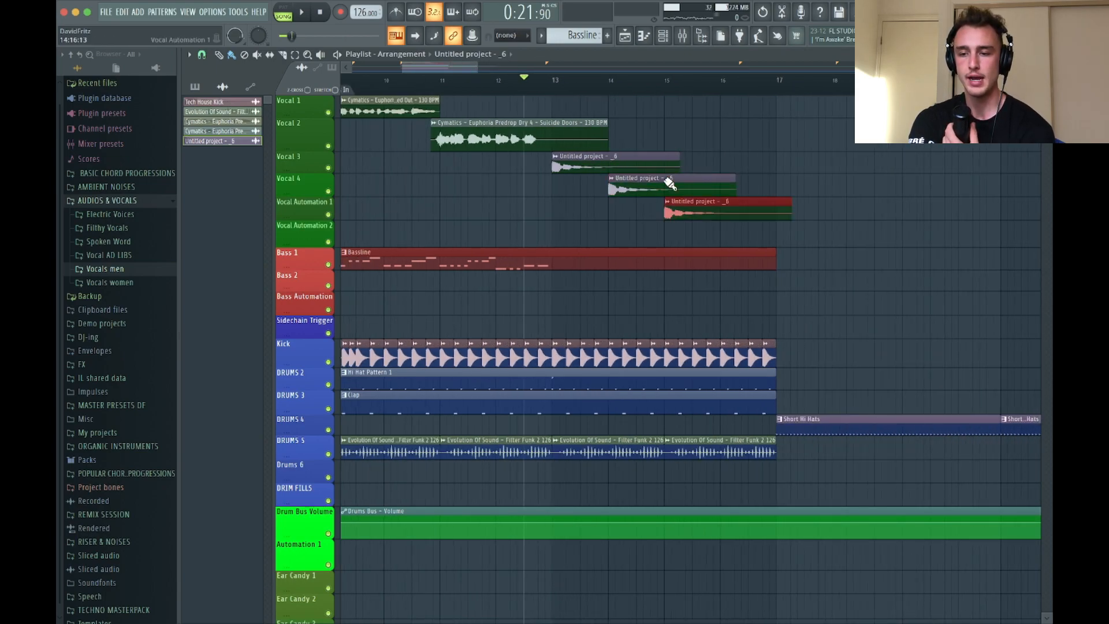
click(722, 129)
key(space)
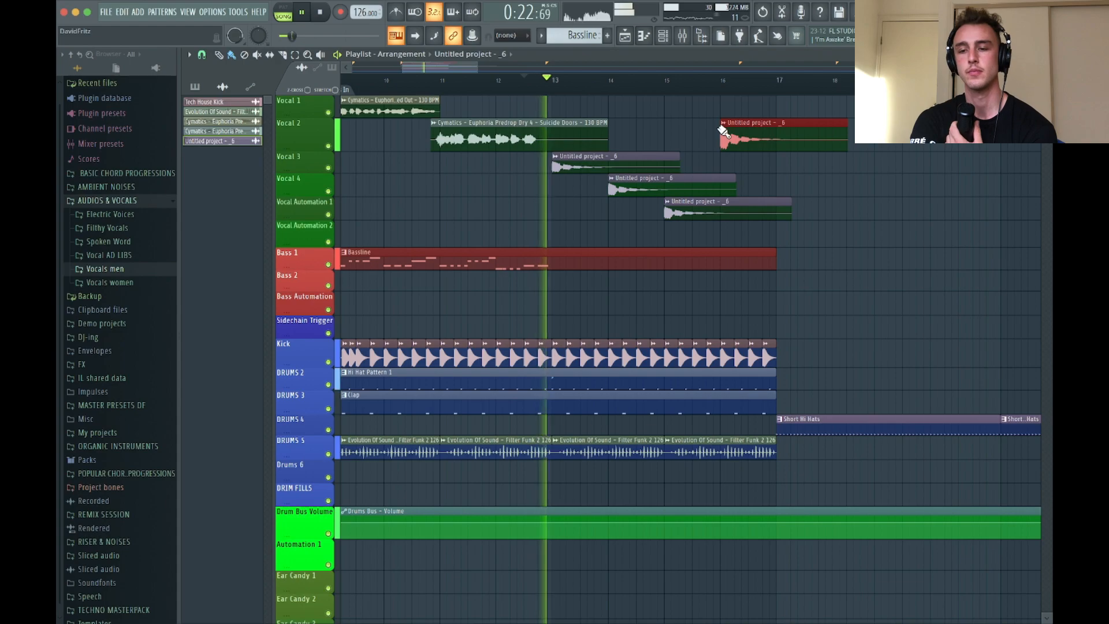
scroll(578, 141, up, 3)
key(space)
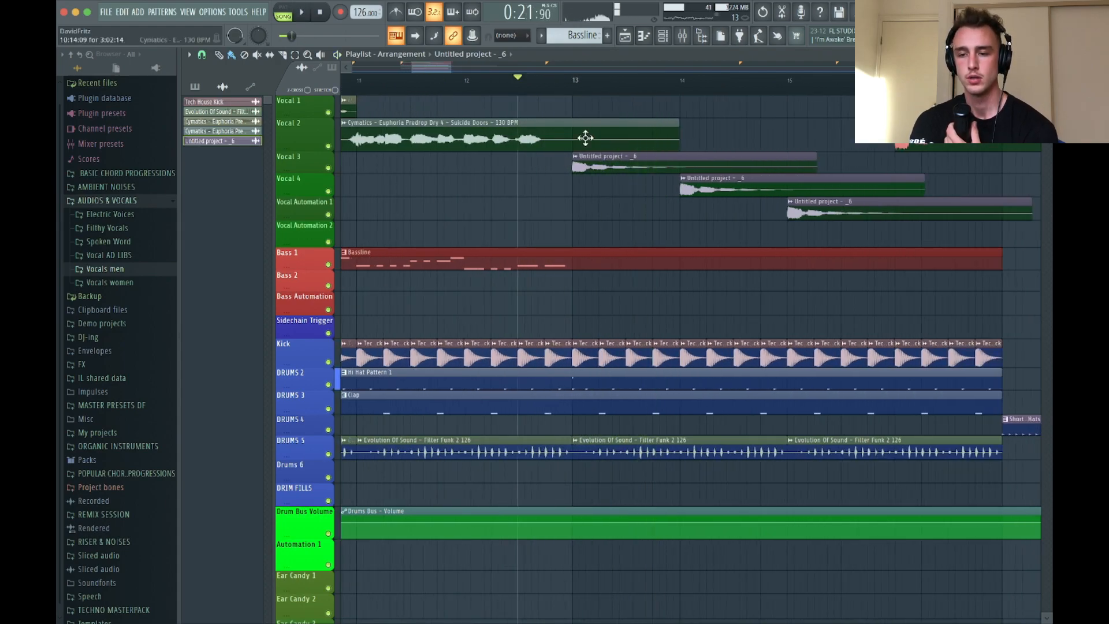
Move the tail clip on Vocal 3 earlier to 12:12:00 and audition its transition from the Suicide Doors vocal
drag(593, 165, 543, 164)
key(space)
scroll(567, 164, up, 2)
key(space)
key(space)
scroll(532, 165, up, 2)
Lower the tail clip's channel volume and audition it against the full groove
double_click(522, 164)
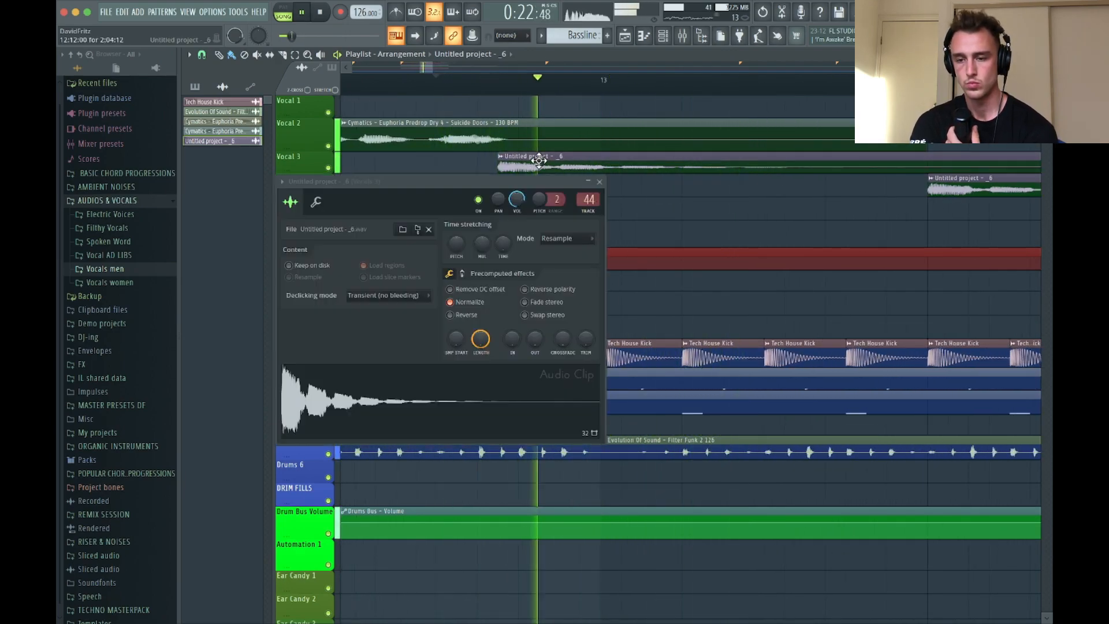
drag(520, 203, 520, 231)
key(space)
key(space)
click(599, 181)
scroll(604, 185, down, 4)
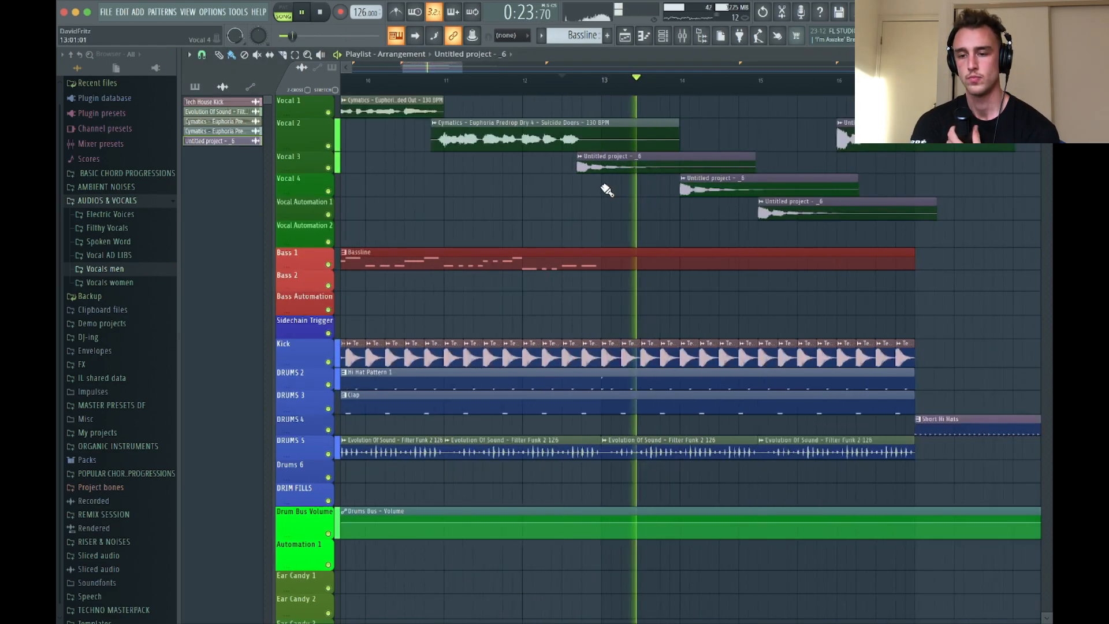
key(space)
Shorten the Bassline clip on Bass 1 to end at bar 13, add a second Bassline clip there, and play it
drag(743, 255, 602, 257)
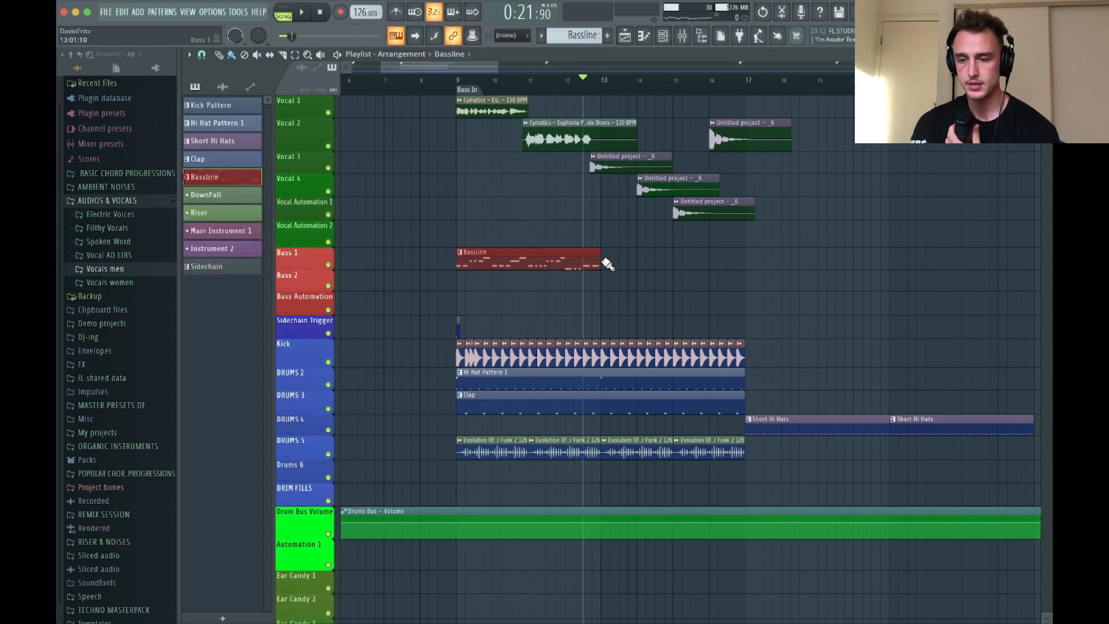
click(608, 263)
key(space)
scroll(708, 108, up, 2)
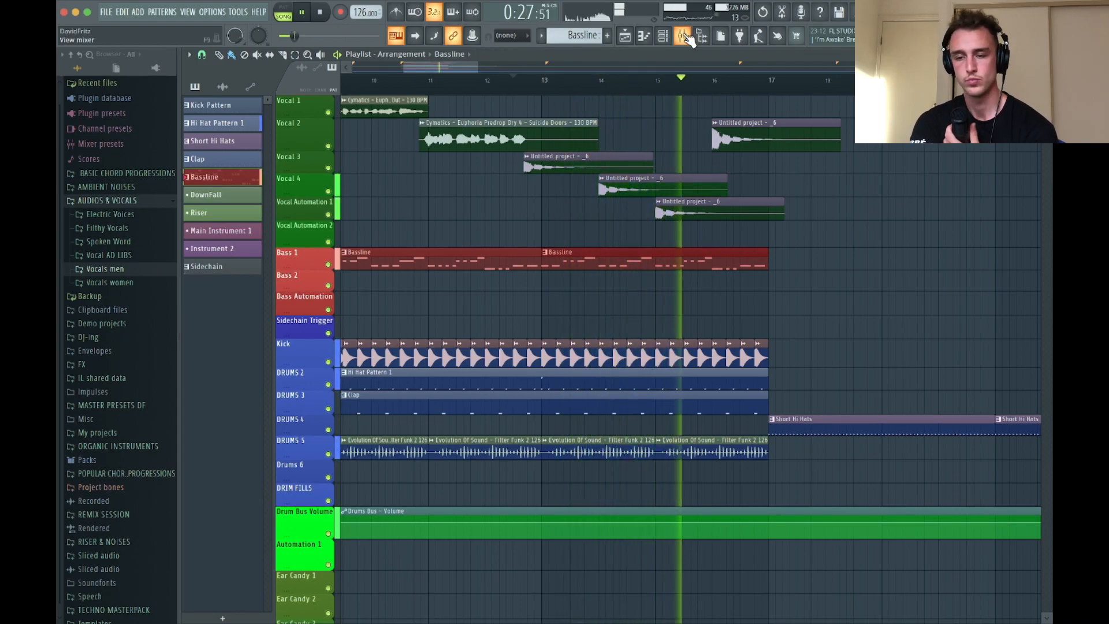
key(space)
Send the Vocals 3 mixer track to Short Reverb and audition the tail clips
double_click(613, 191)
click(599, 181)
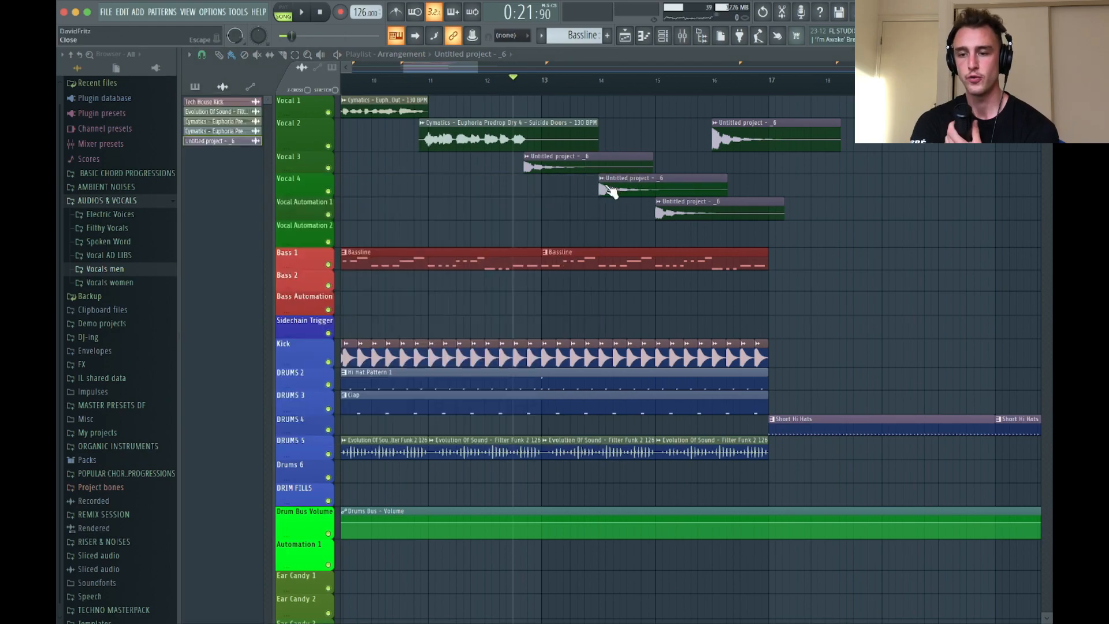
click(686, 35)
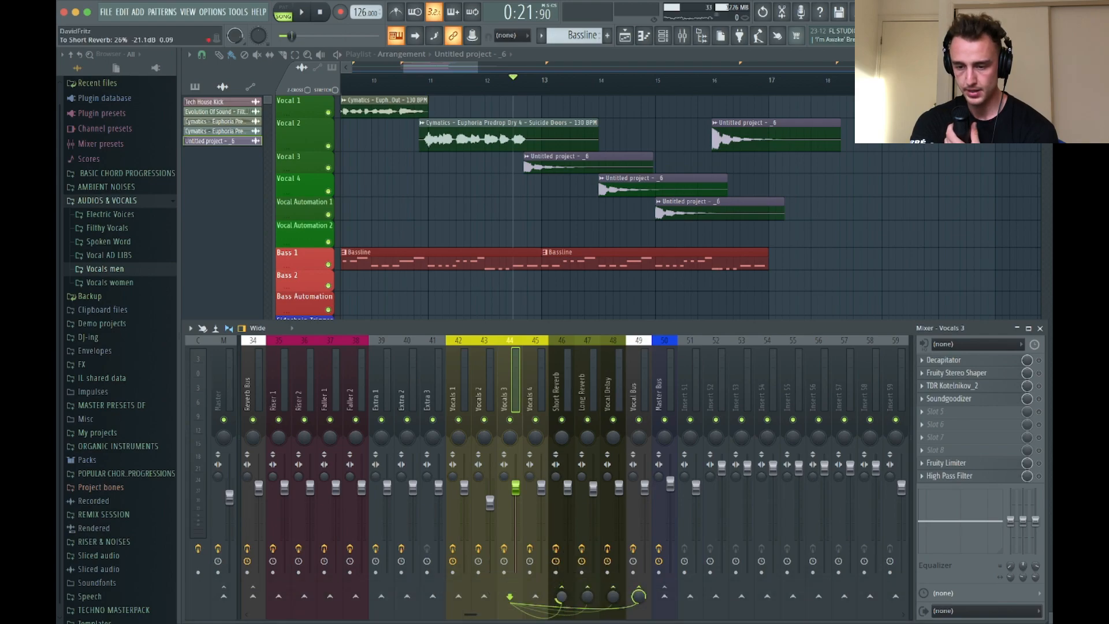
key(space)
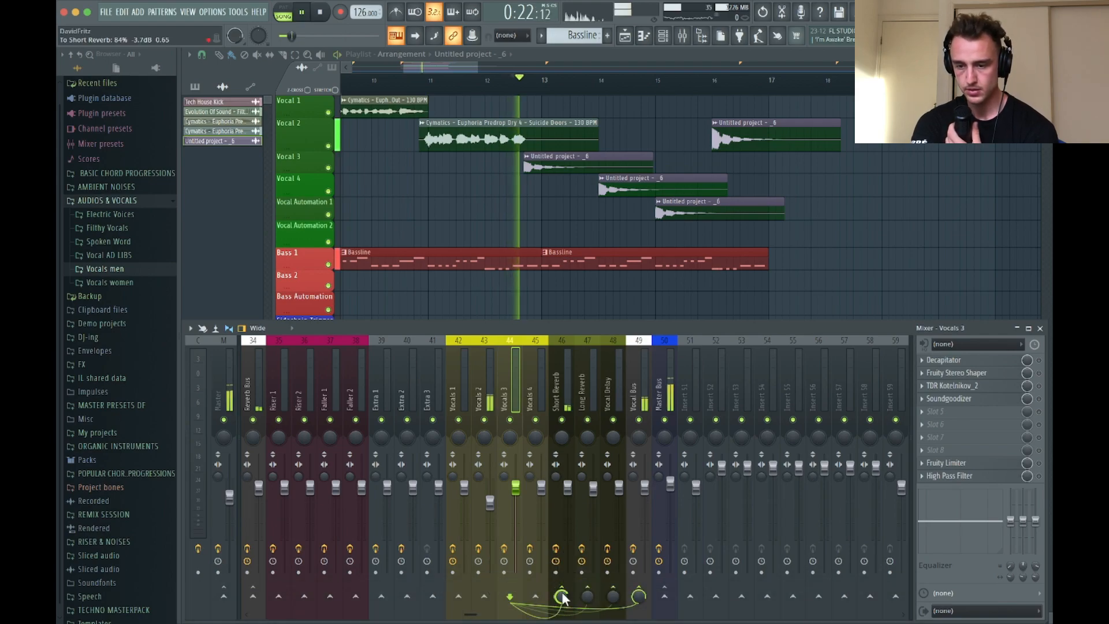
click(1035, 327)
Set the tail clip's quick fade-in to about 24% and audition the arrangement
scroll(742, 173, up, 3)
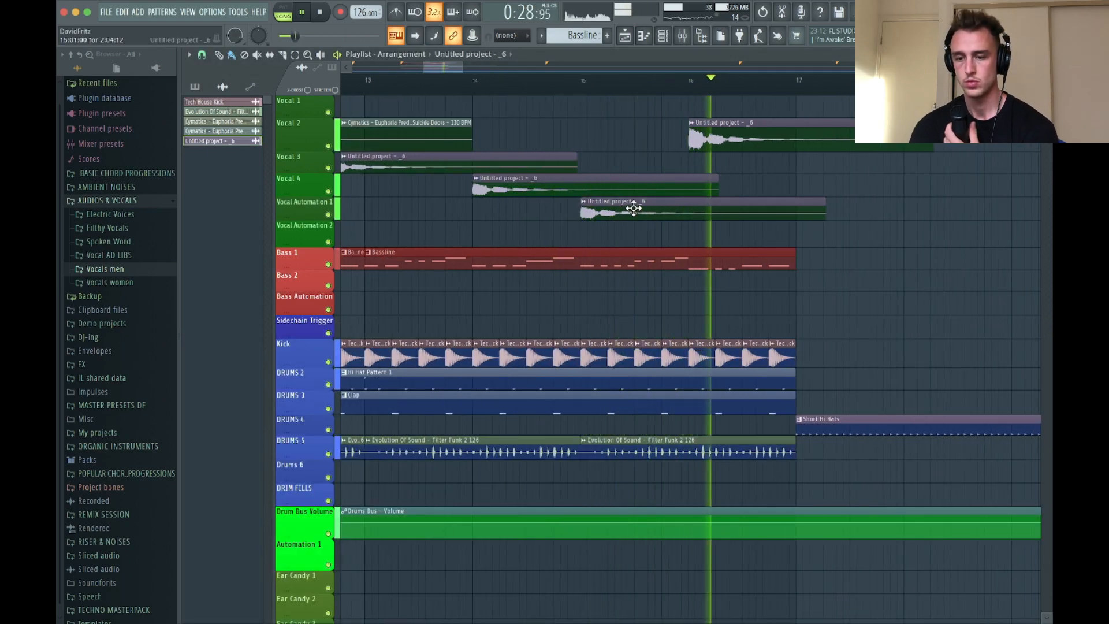
double_click(595, 215)
key(space)
drag(540, 342, 511, 329)
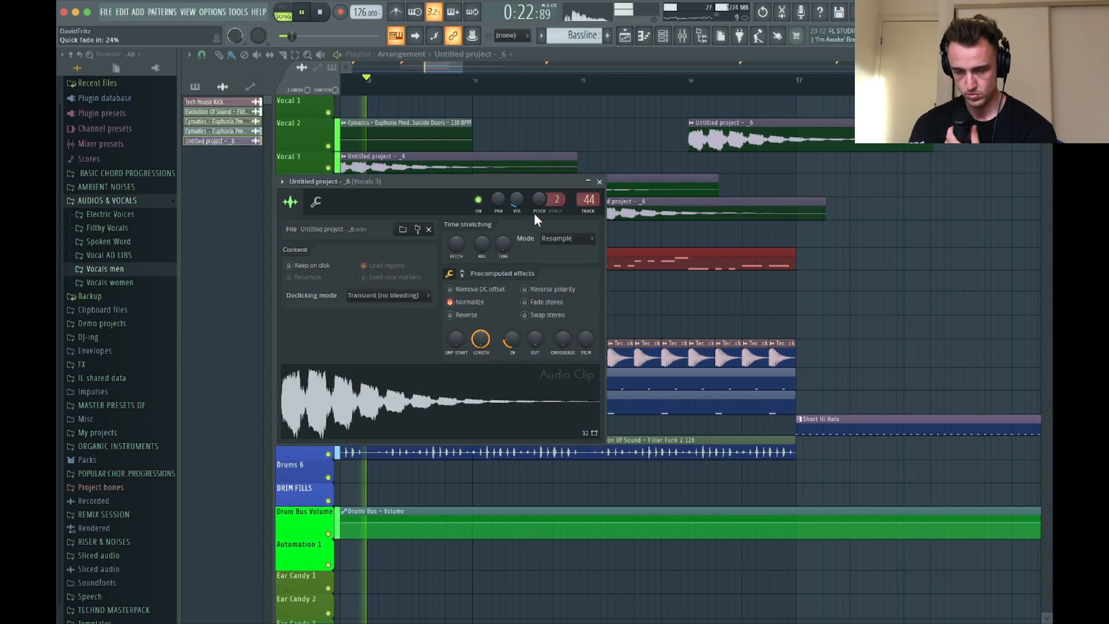
click(600, 182)
scroll(686, 250, down, 2)
scroll(686, 250, down, 1)
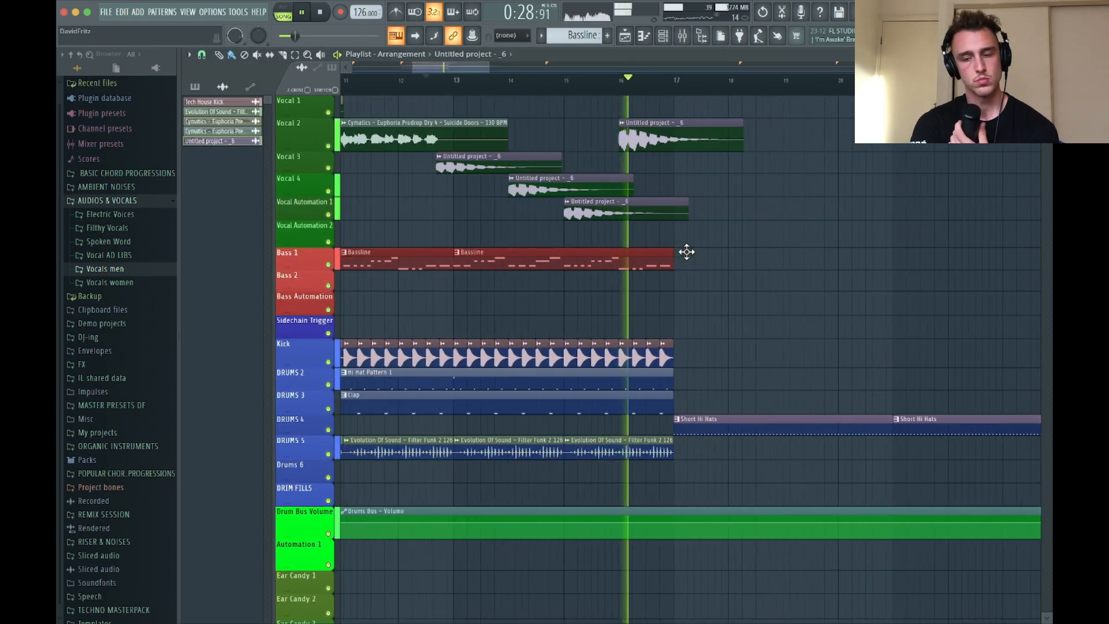
scroll(633, 253, down, 2)
key(space)
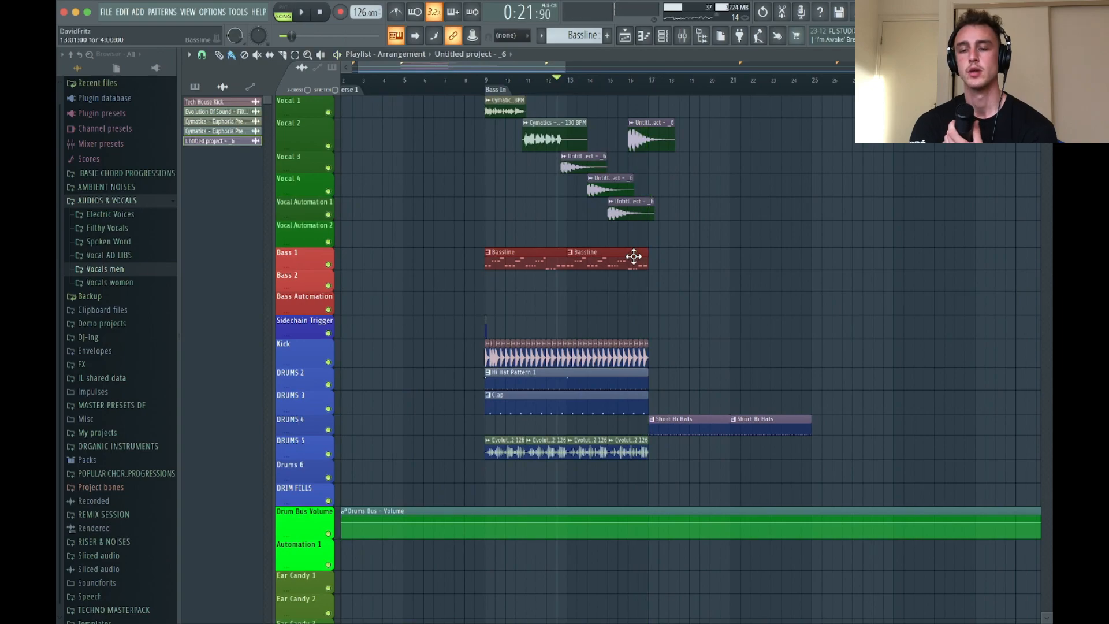
Lower the tail clip's channel volume to 10%
double_click(636, 194)
drag(517, 199, 517, 217)
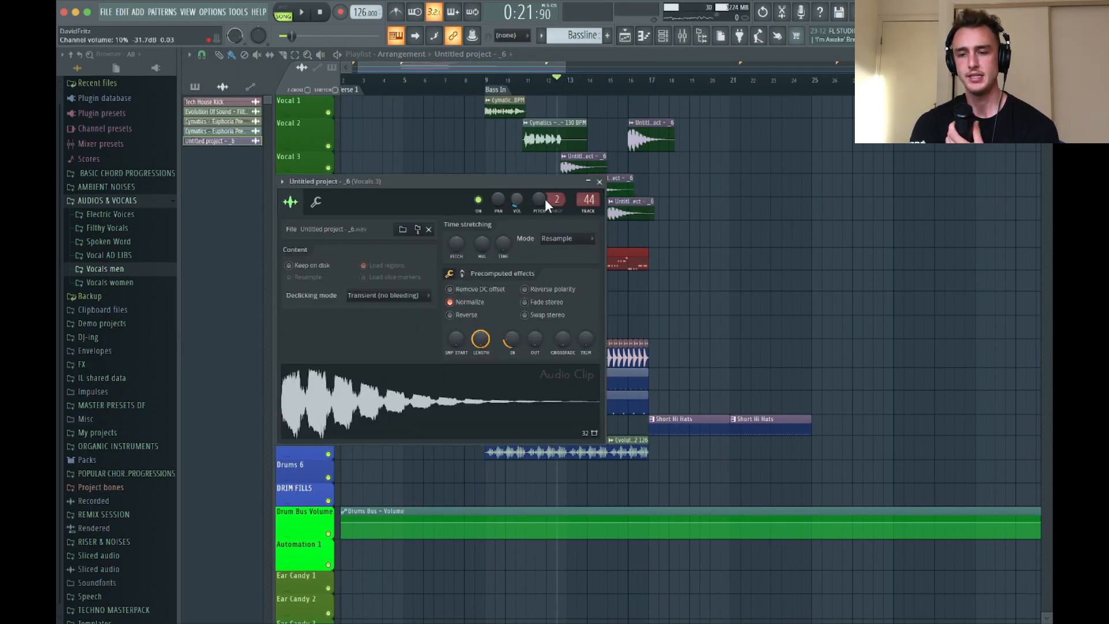
click(600, 182)
scroll(574, 183, up, 3)
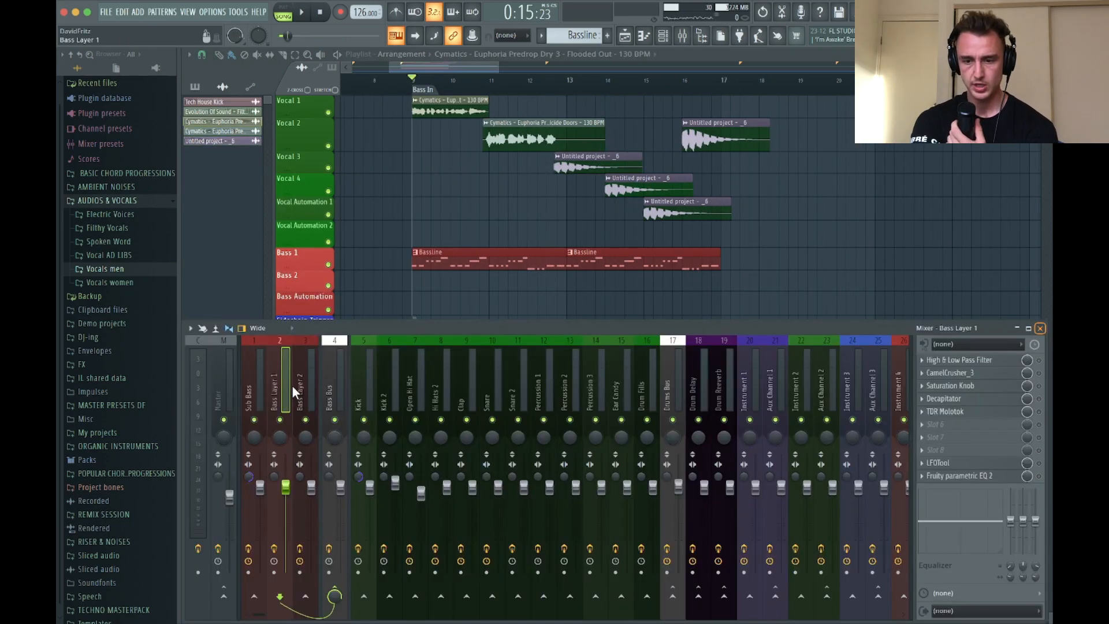
Boost EQ band 4 in Bass Layer 2's High & Low Pass Filter, soften the high-cut slope, and audition the bass
click(307, 383)
click(973, 476)
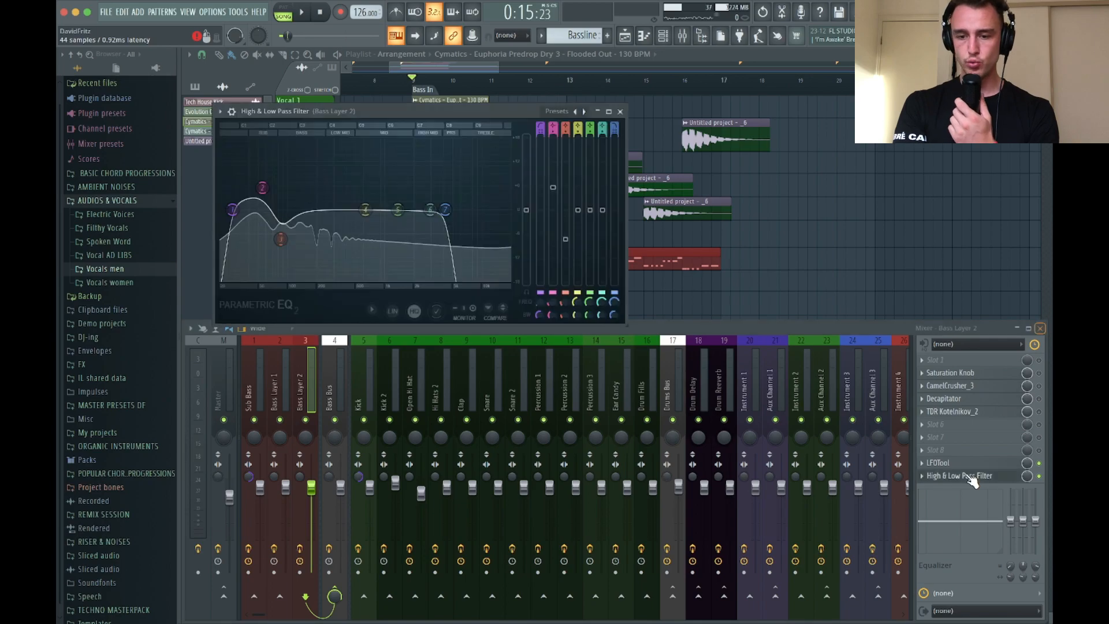
drag(340, 205, 336, 189)
scroll(446, 213, down, 3)
key(space)
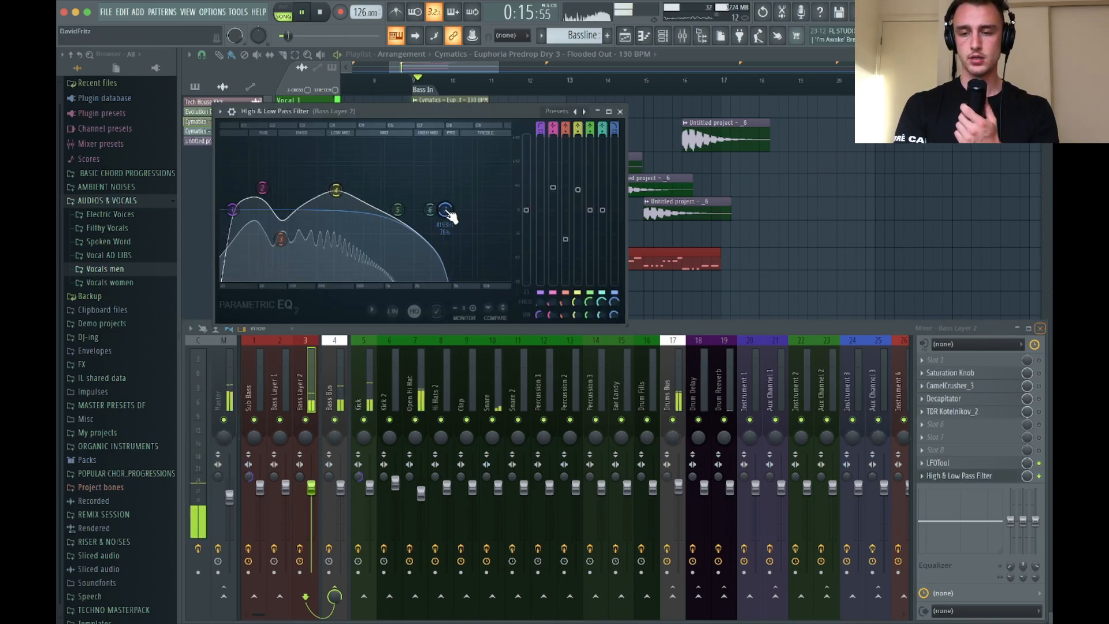
drag(335, 189, 371, 185)
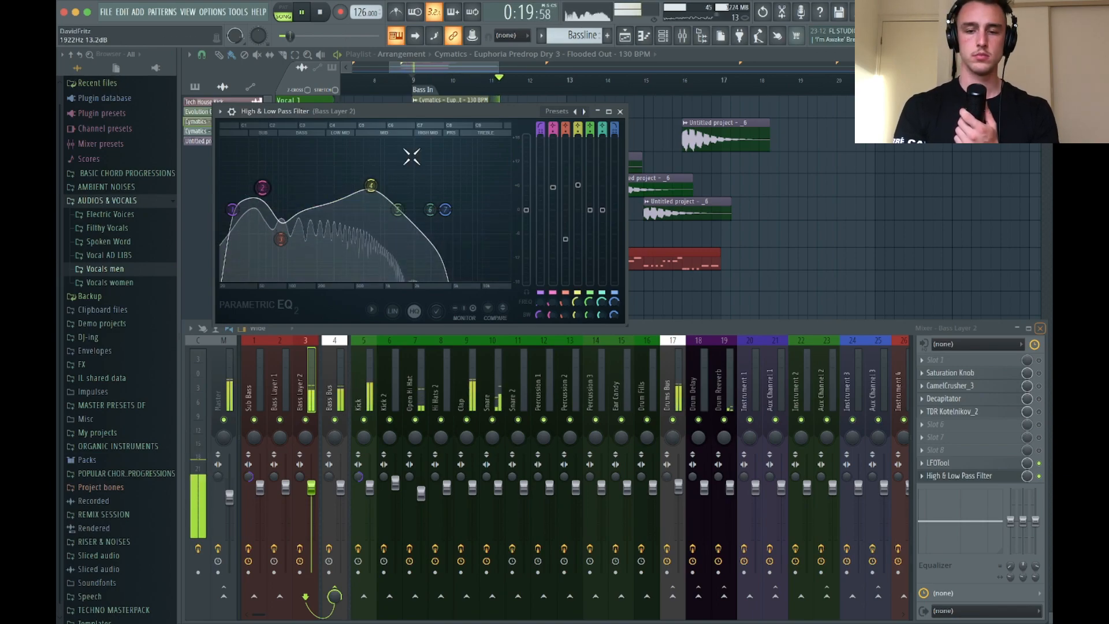
click(618, 110)
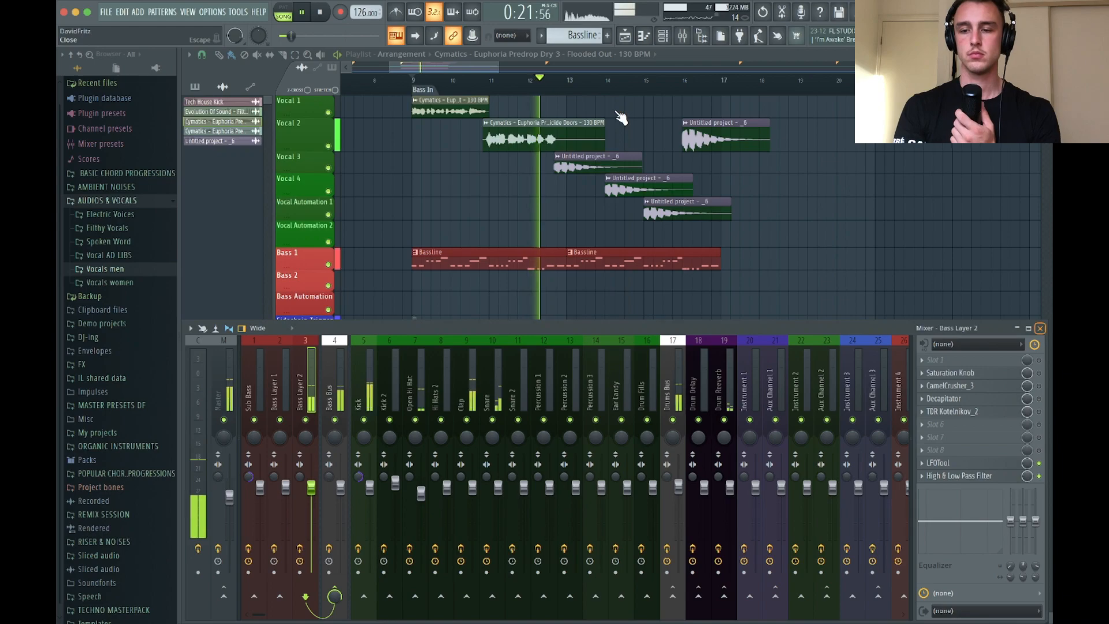
Stop playback and examine the effect chains and routing of the vocal tracks, Vocal Bus and Kick in the mixer
scroll(680, 403, down, 5)
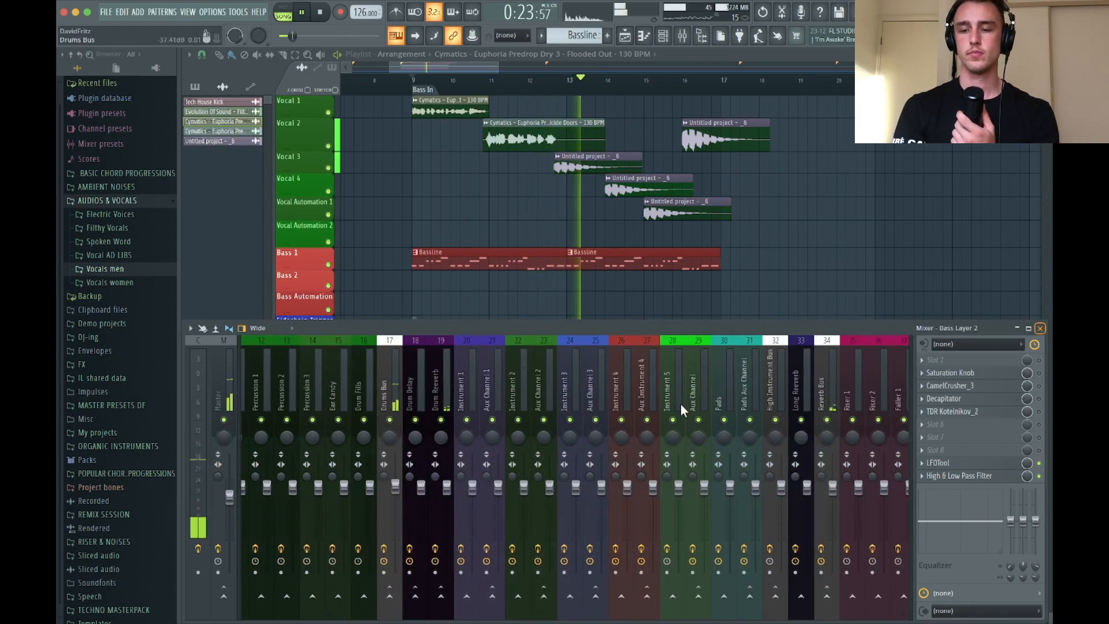
key(space)
scroll(680, 403, down, 3)
scroll(681, 403, down, 8)
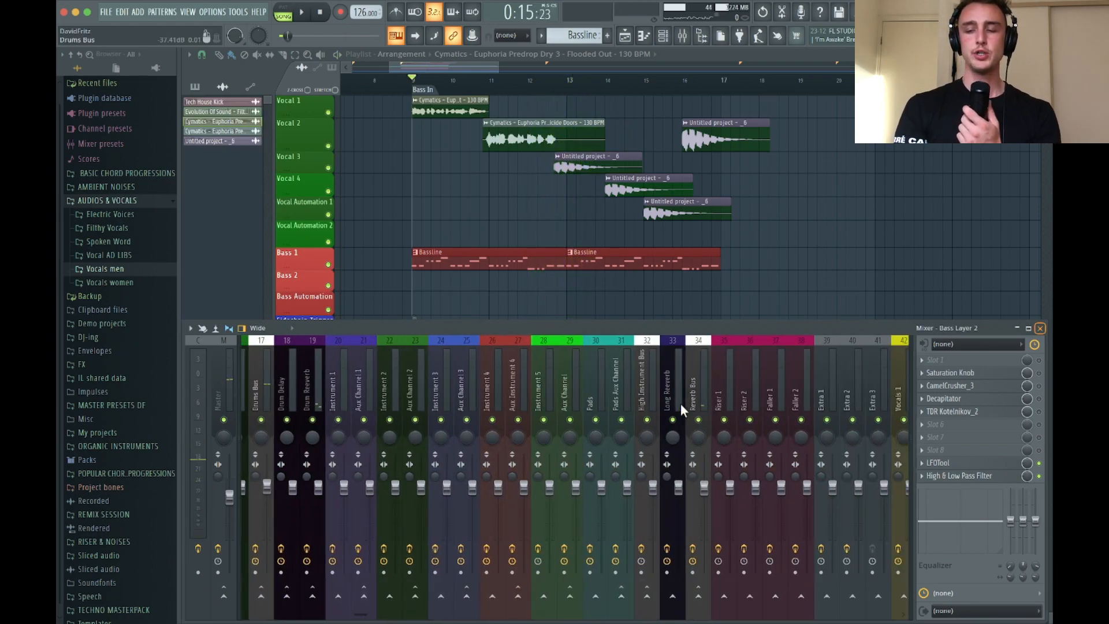
click(718, 376)
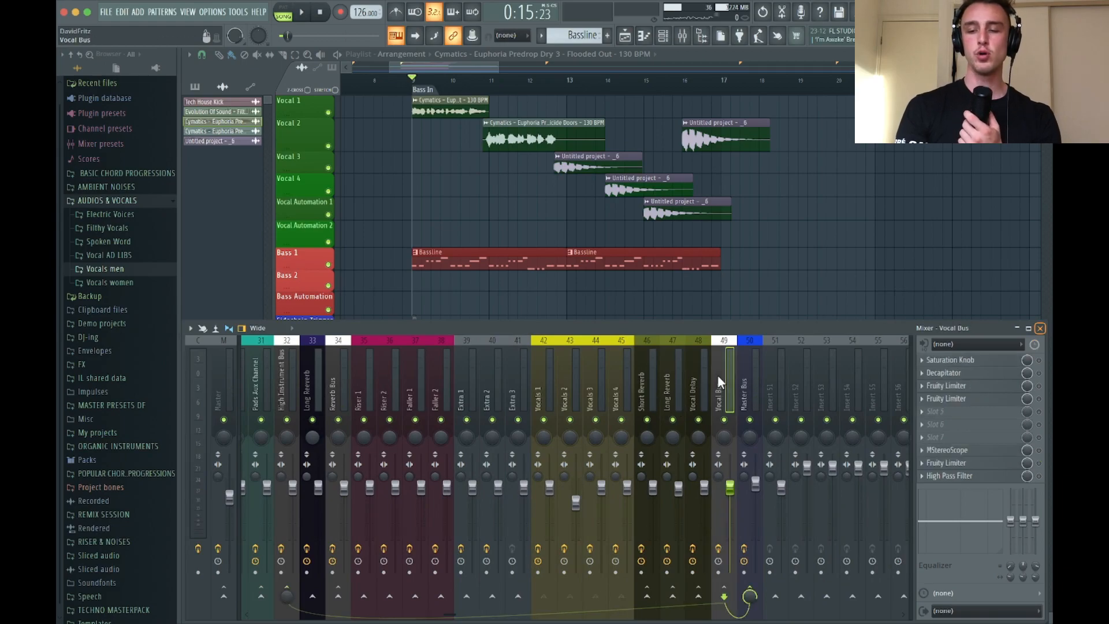
click(561, 379)
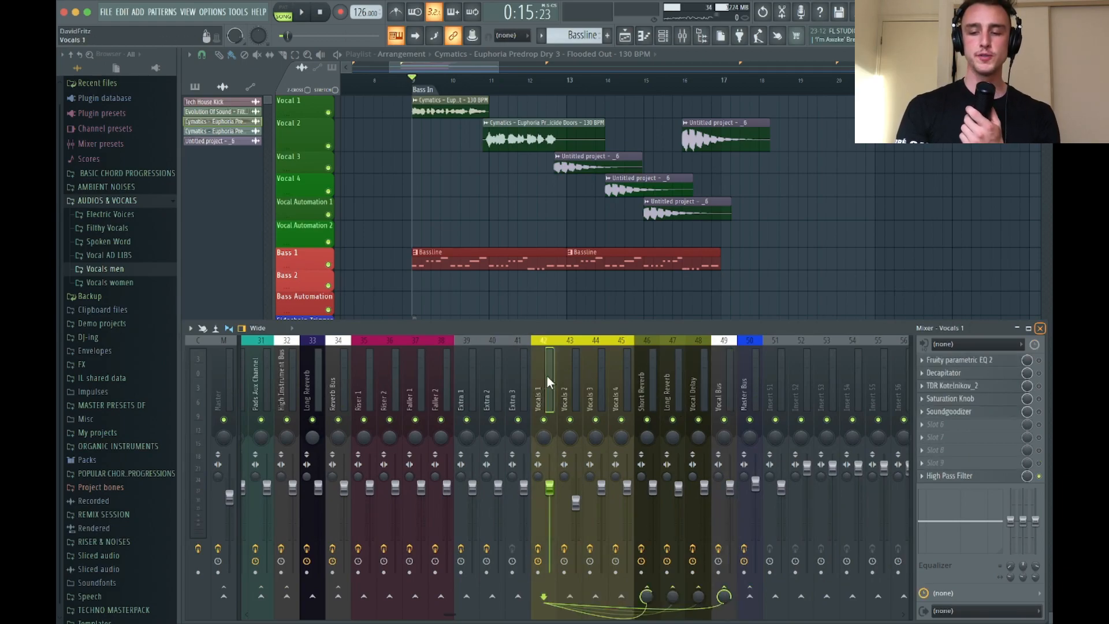
click(589, 376)
click(617, 376)
click(715, 376)
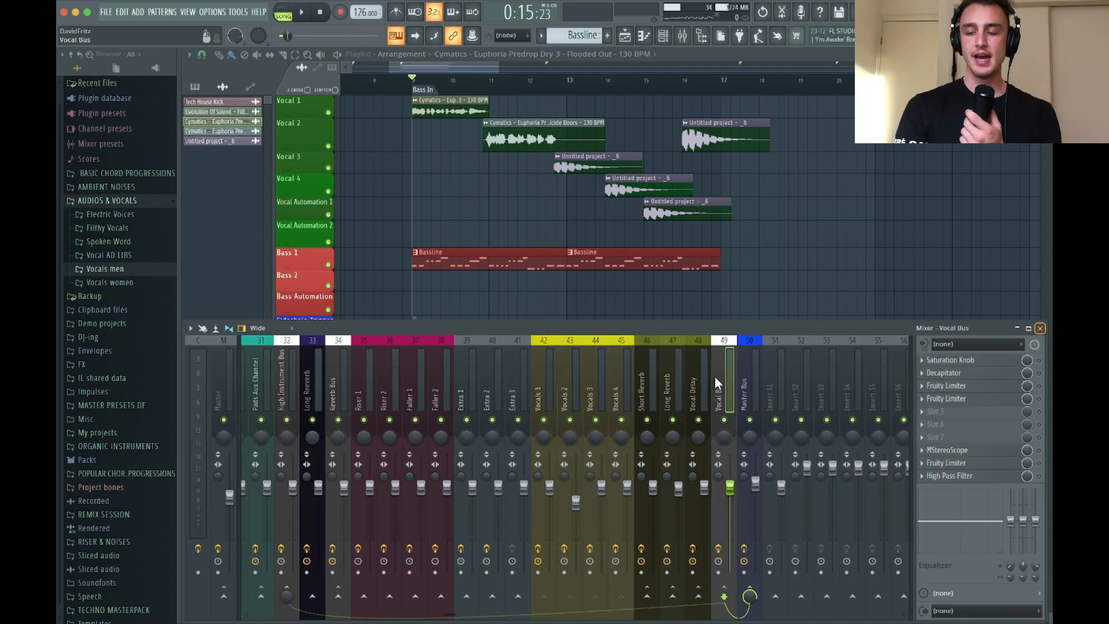
scroll(715, 376, up, 15)
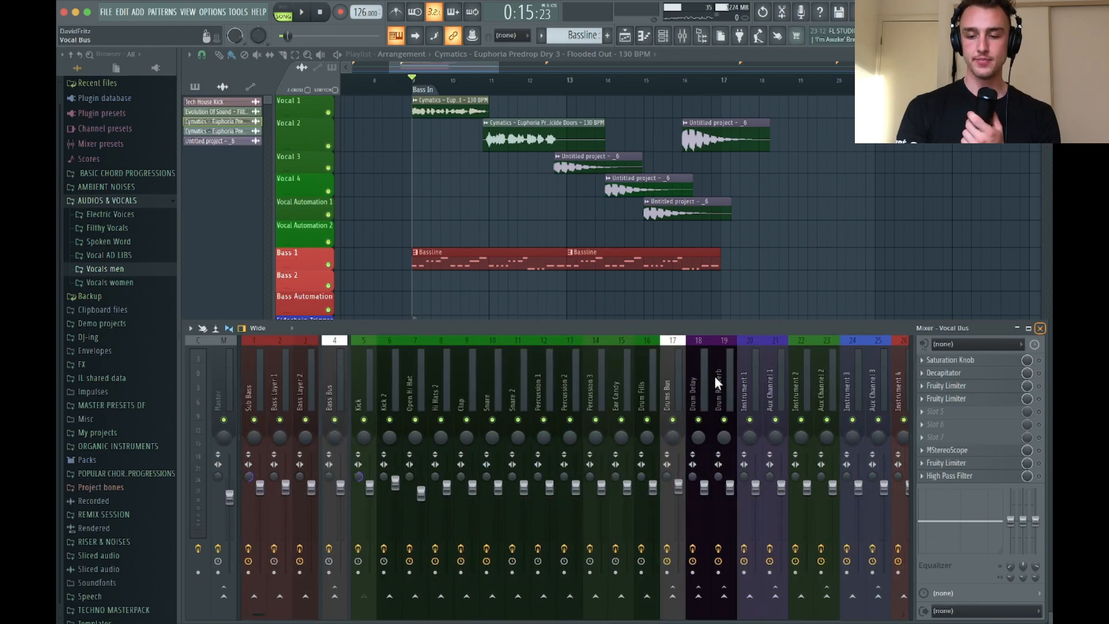
click(326, 390)
click(359, 386)
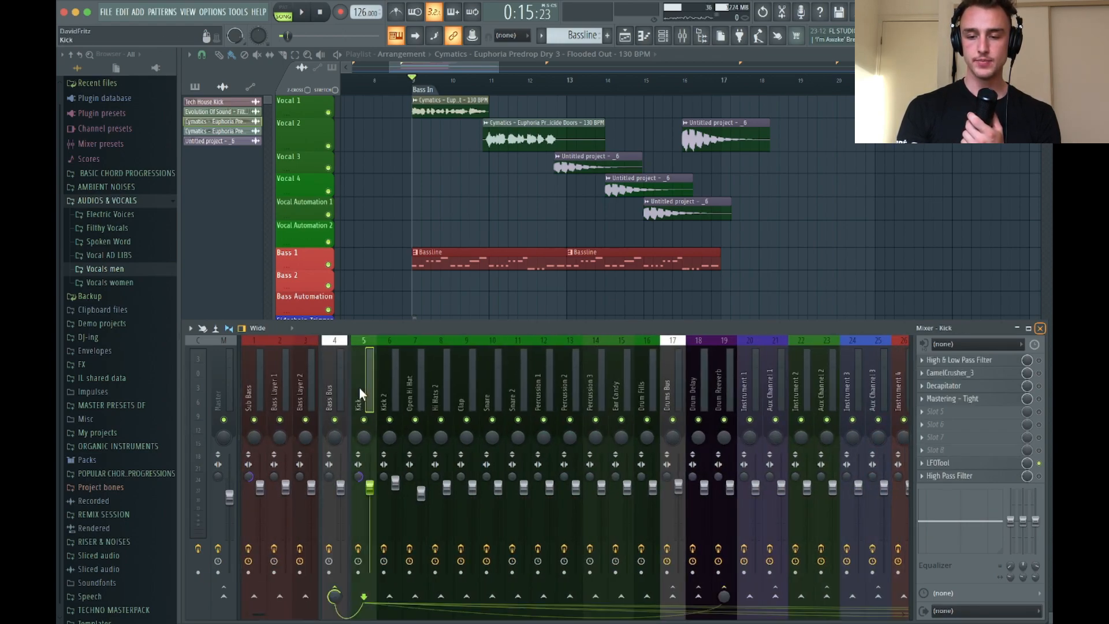
scroll(411, 384, down, 6)
scroll(411, 384, up, 5)
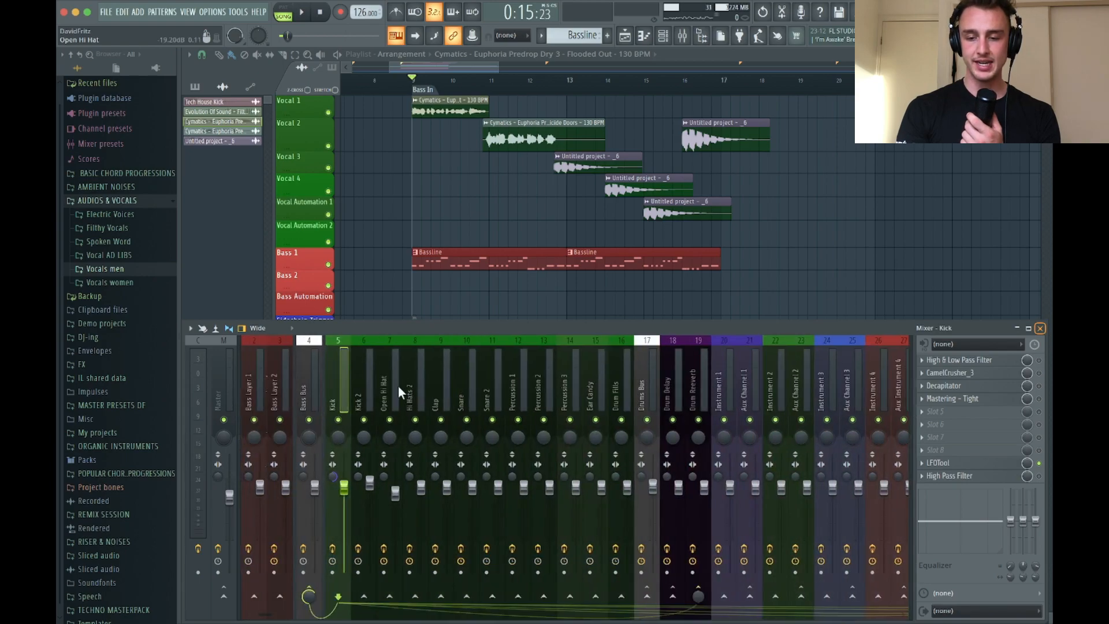
scroll(402, 381, down, 5)
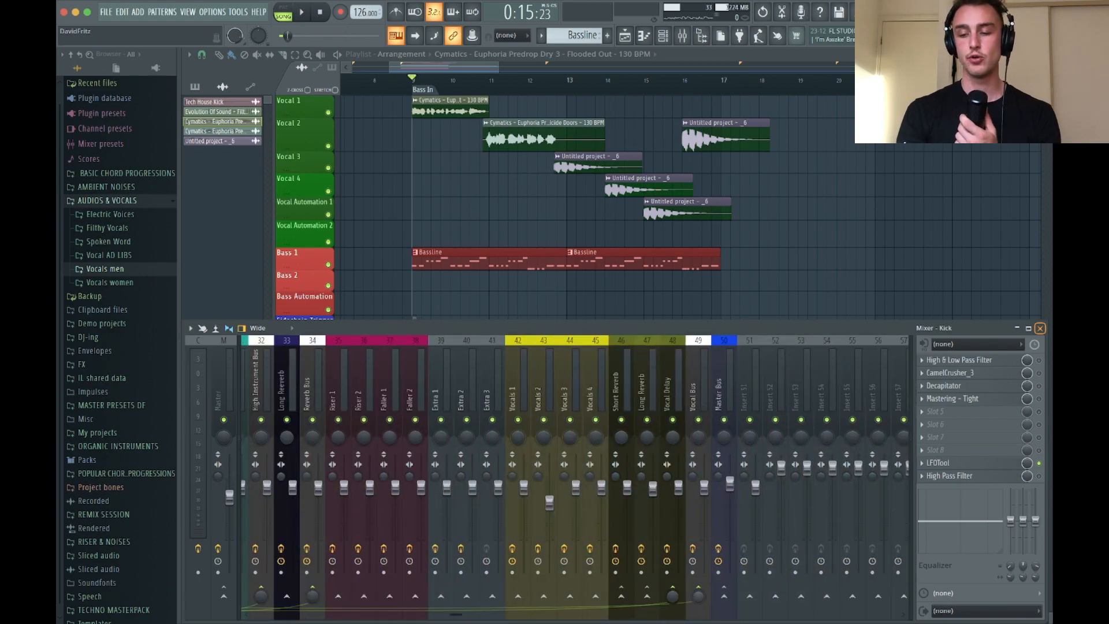
Enable the first Fruity Limiter on the Vocal Bus and set its compressor sidechain input to 1
click(690, 355)
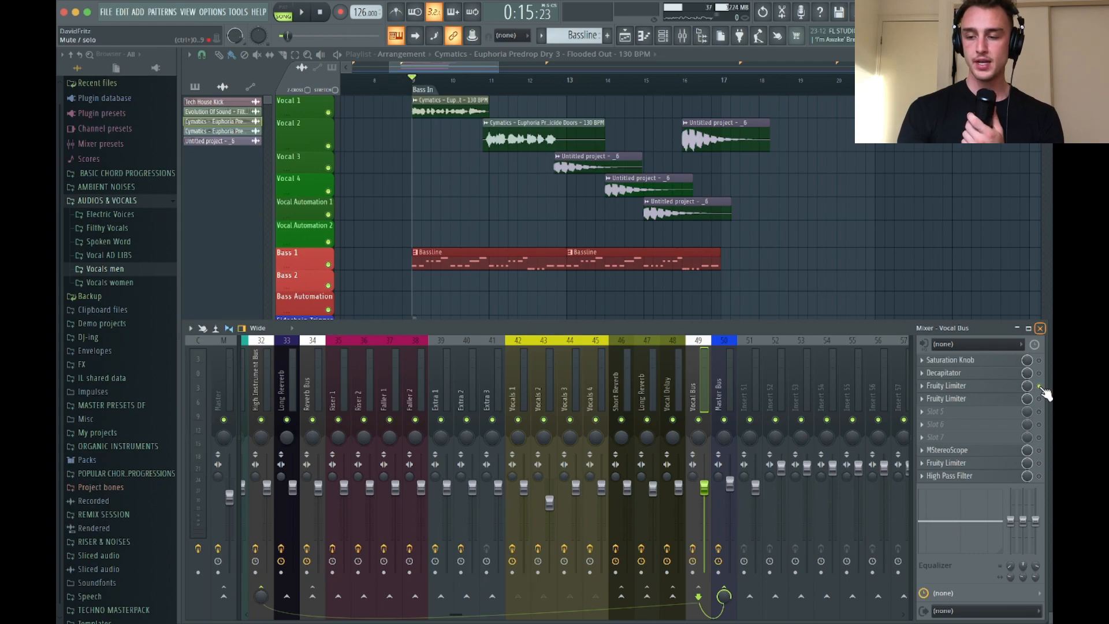
click(975, 386)
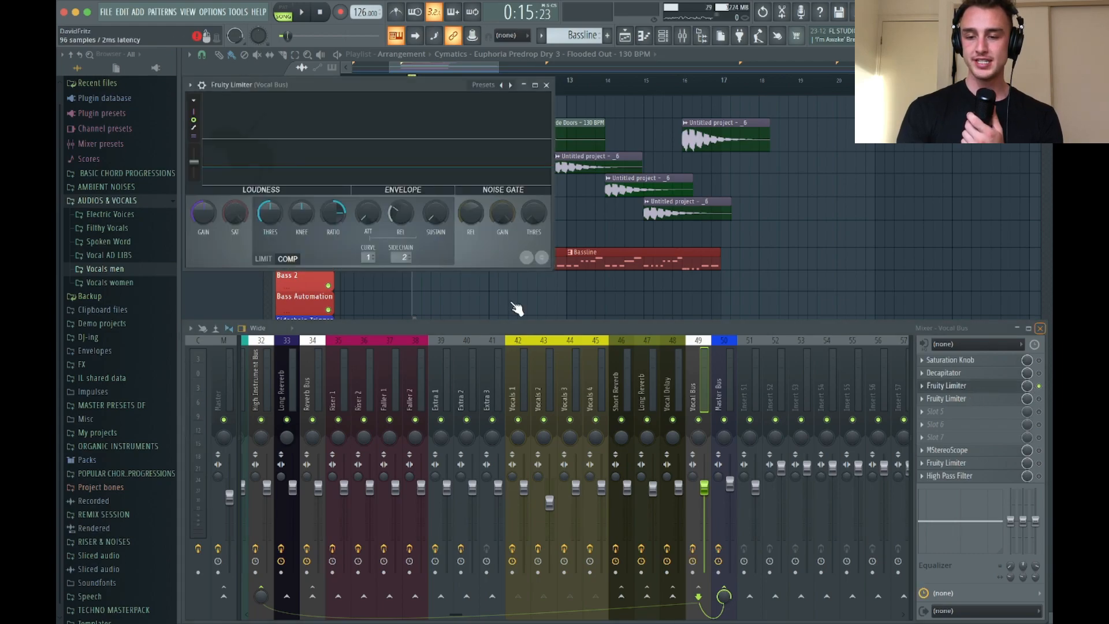
click(406, 257)
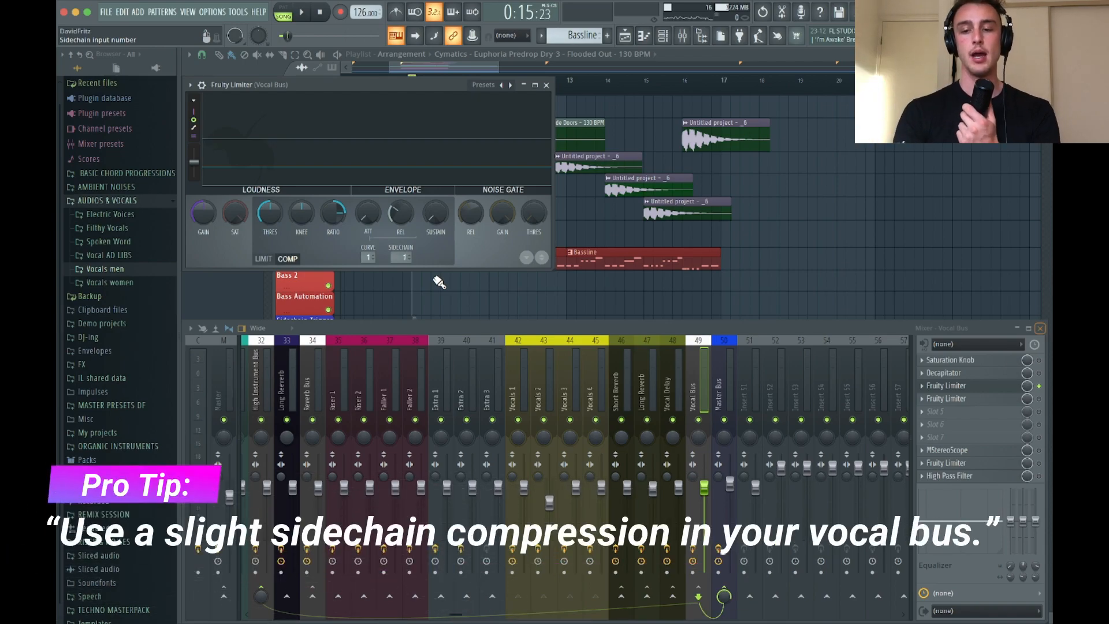
While auditioning, lower the limiter's compression threshold to about -29.1 dB, set the ratio to 3.1:1 and lengthen the release
key(space)
drag(270, 213, 270, 243)
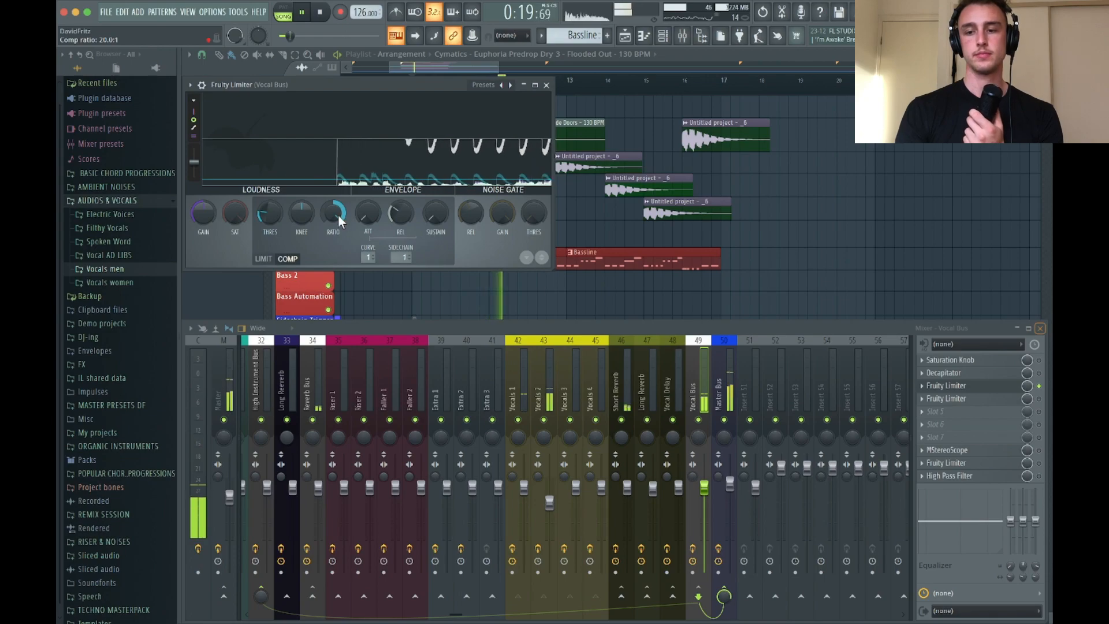
key(space)
mouse_move(265, 214)
mouse_down()
mouse_move(265, 228)
mouse_move(260, 217)
mouse_up()
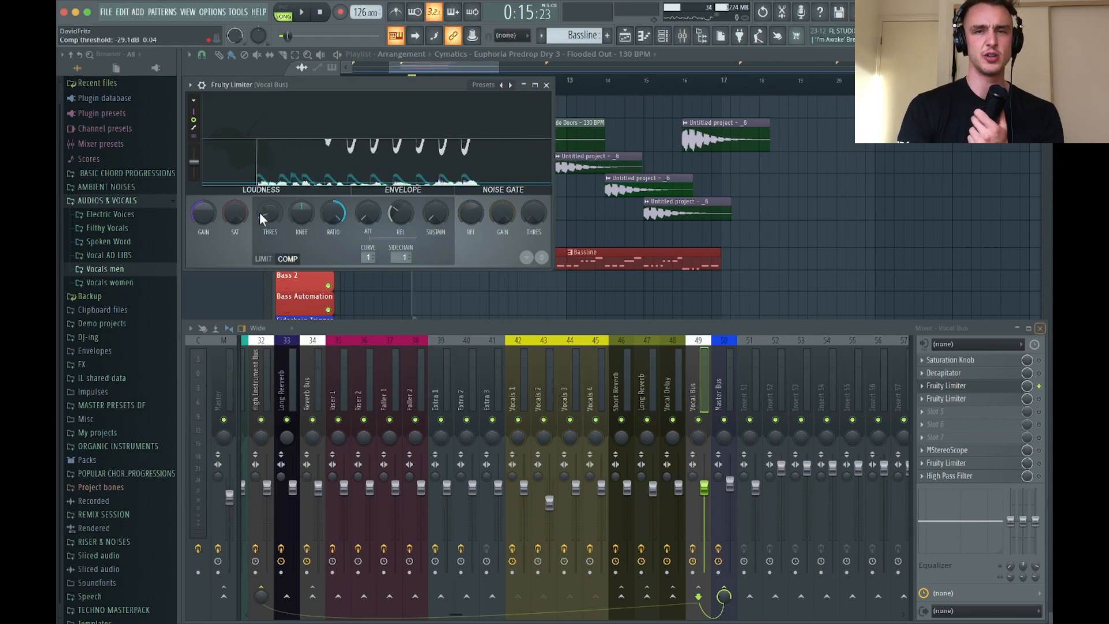
key(space)
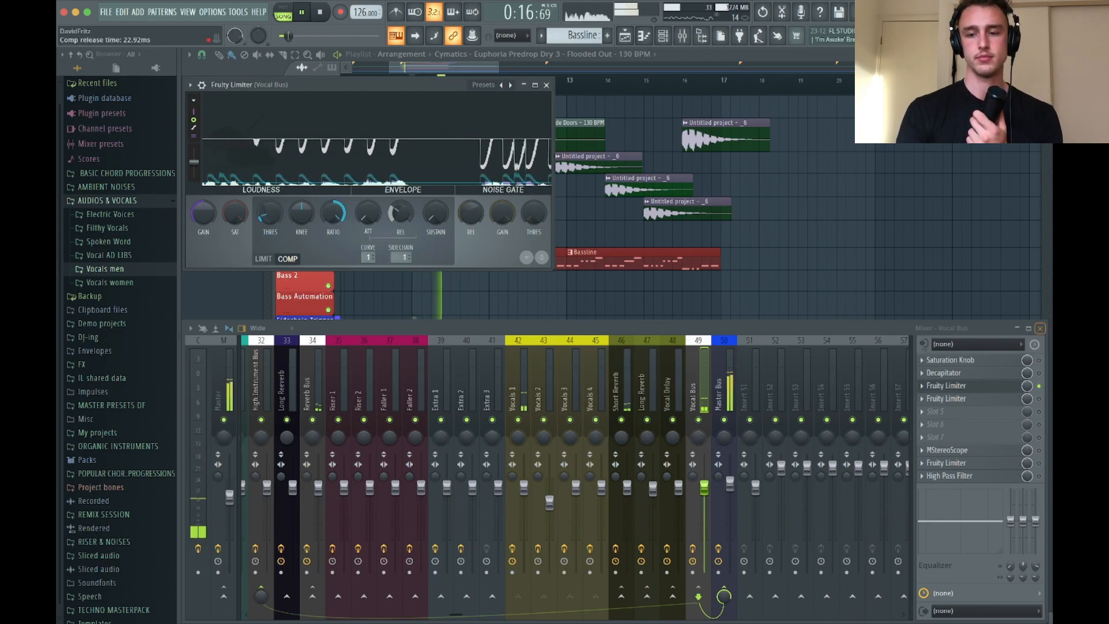
key(space)
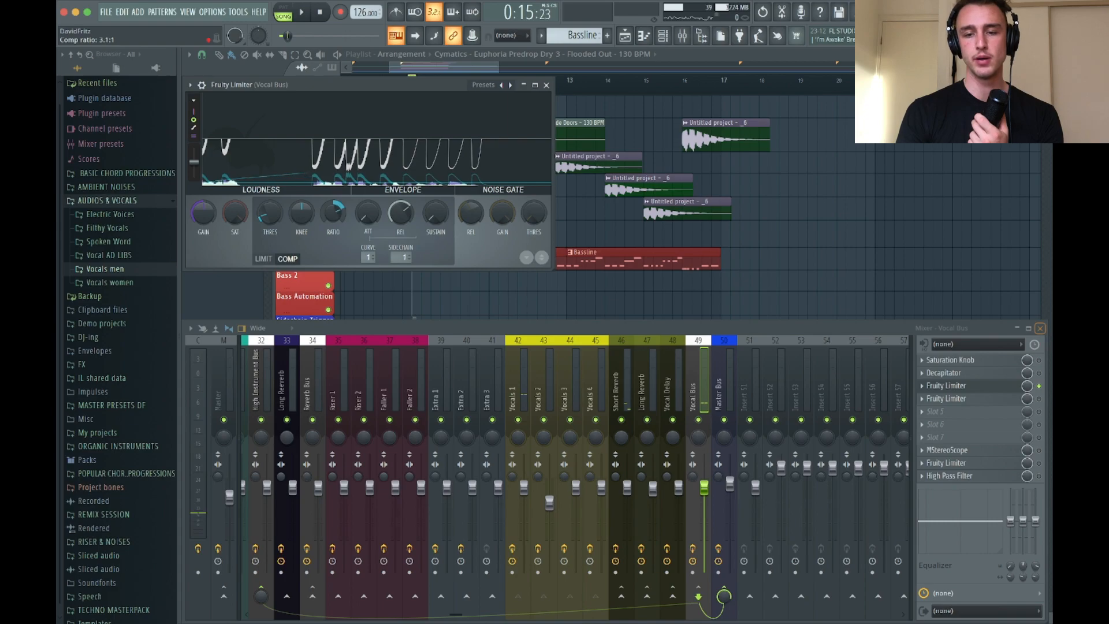
Raise the Vocal Bus limiter's threshold and set its release to about 94 ms while auditioning, and close the plugin
click(267, 219)
drag(267, 220, 267, 213)
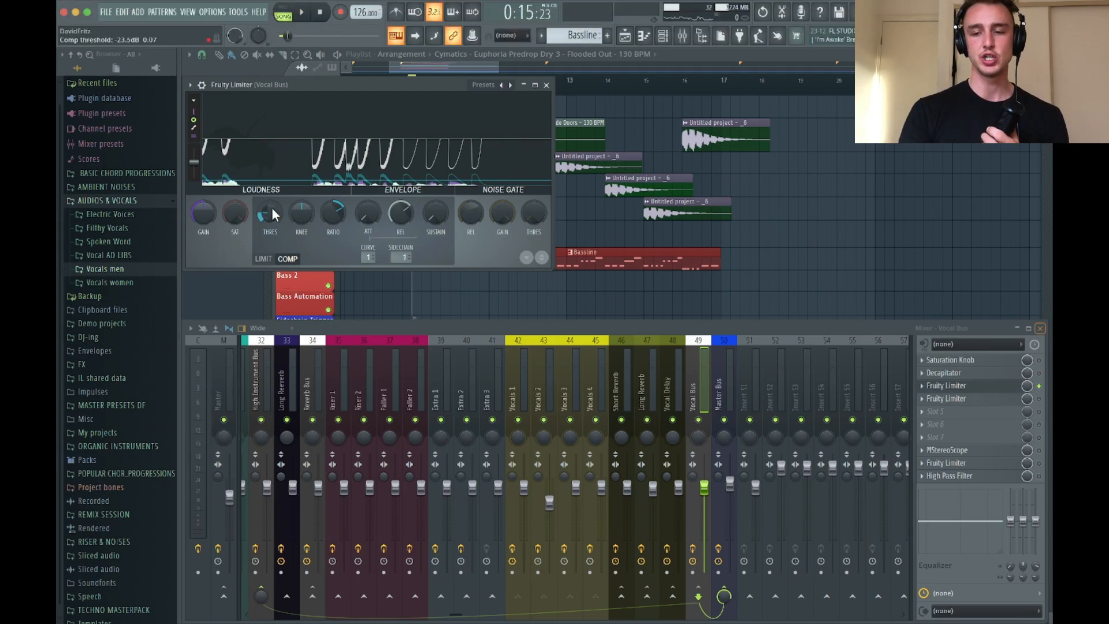
key(space)
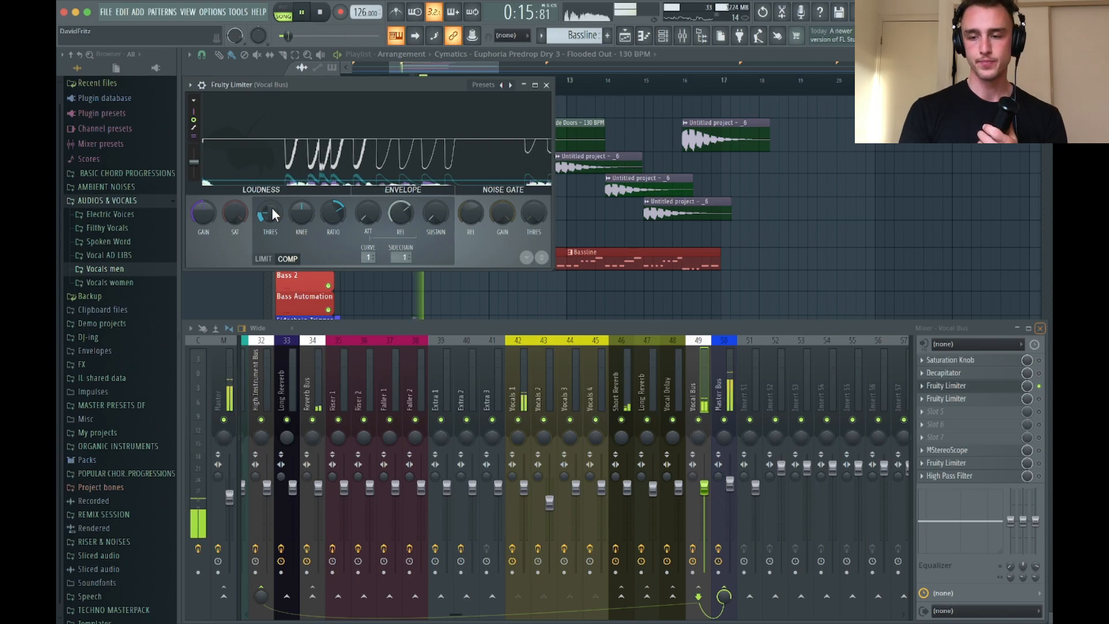
drag(272, 210, 272, 209)
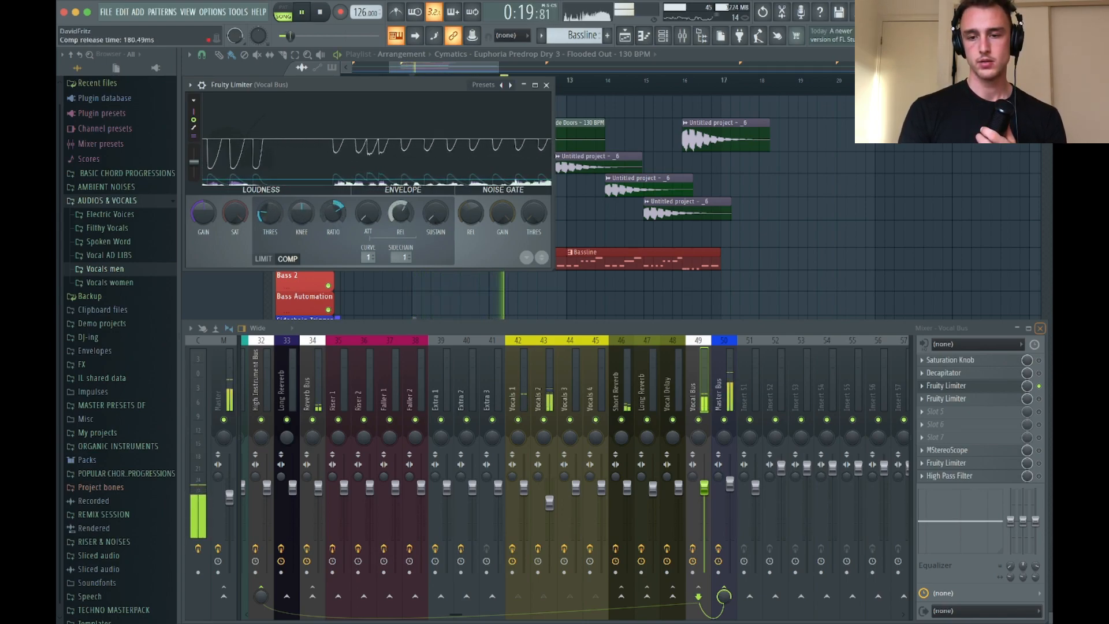
drag(400, 212, 402, 214)
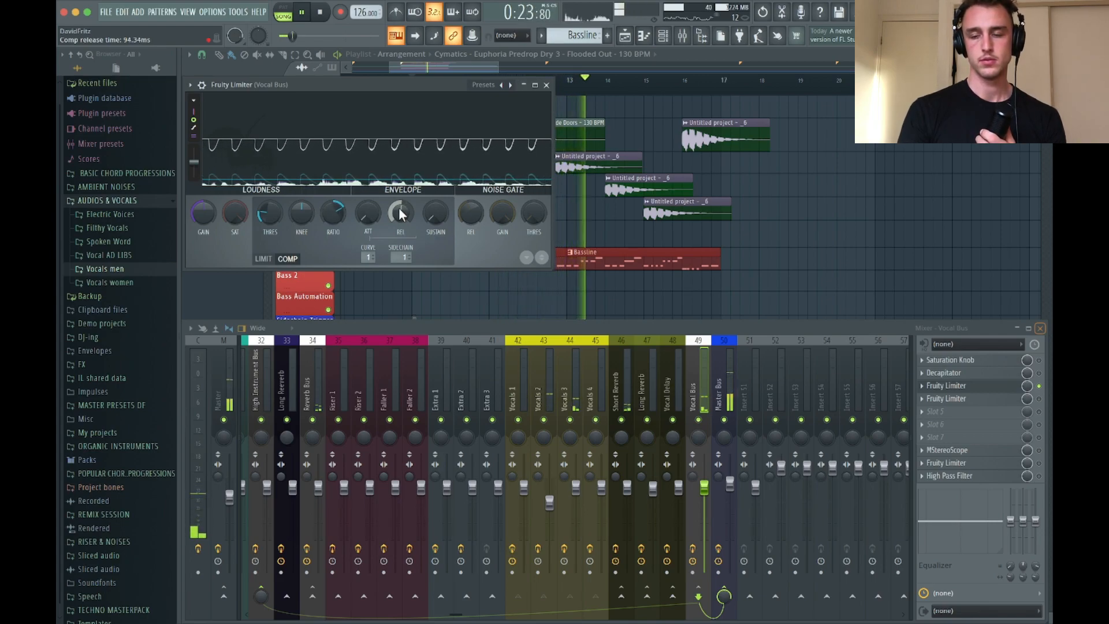
click(546, 85)
key(space)
Hide the mixer and trim the tail clip on Vocal 3 to end exactly at bar 14
scroll(715, 295, up, 6)
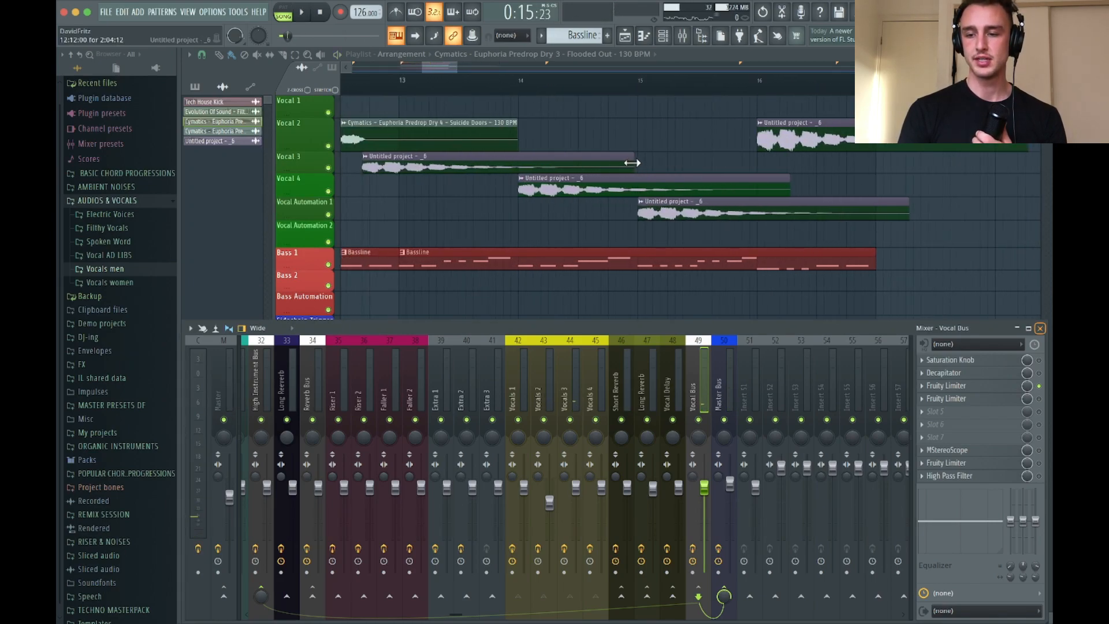
key(F9)
drag(631, 163, 611, 162)
scroll(519, 162, up, 2)
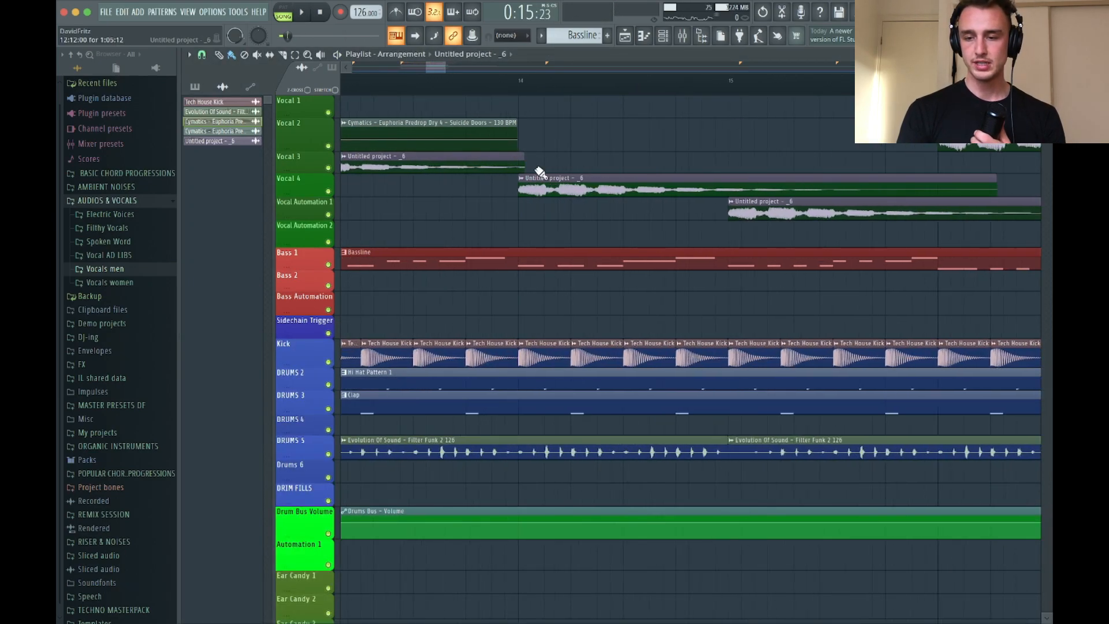
scroll(508, 156, up, 6)
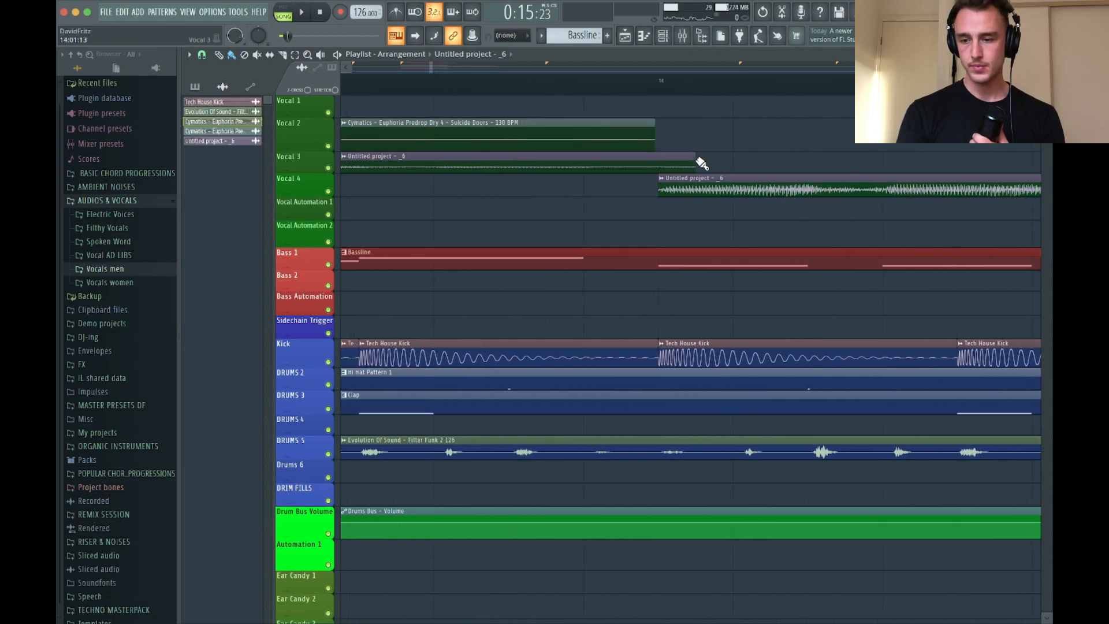
scroll(657, 160, down, 8)
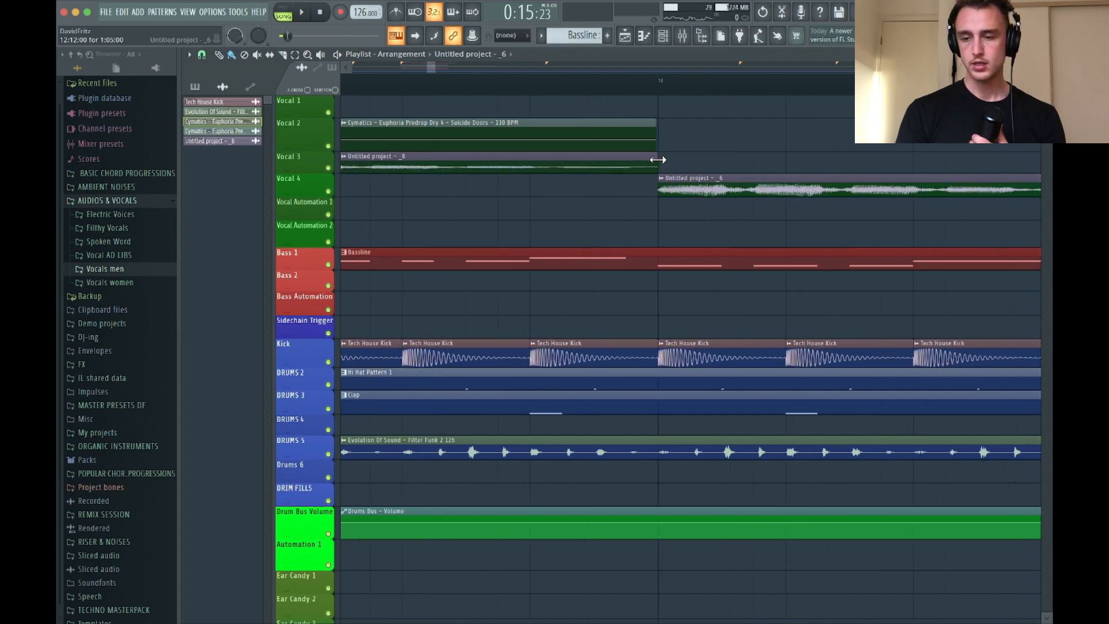
Audition the trimmed tail and shorten the remaining three tail clips to end at bars 15, 16 and 17
key(space)
click(430, 82)
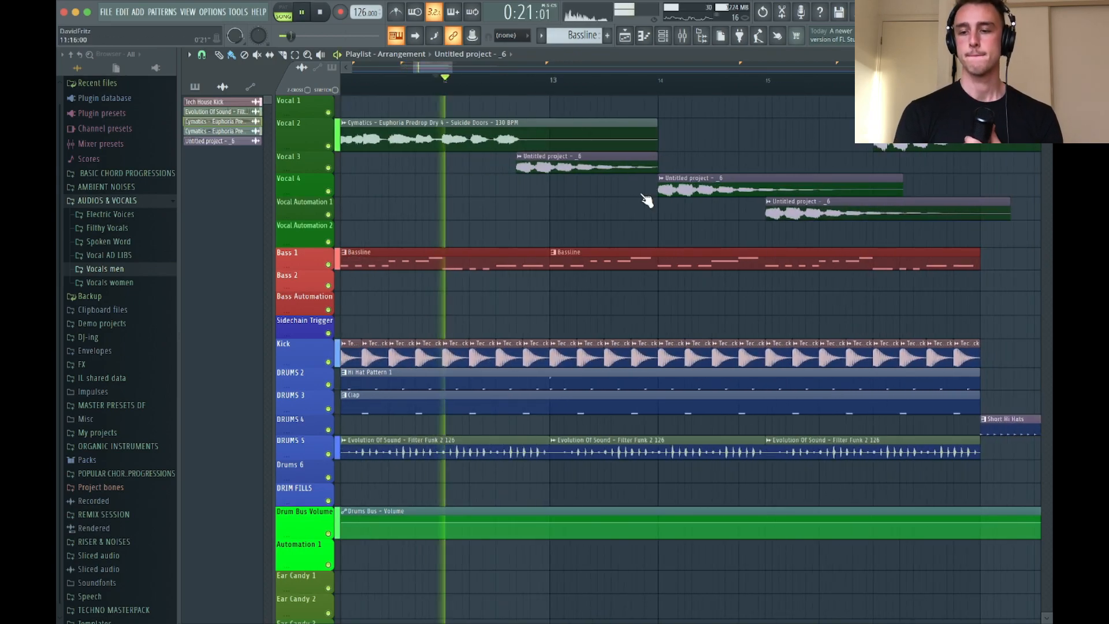
scroll(681, 223, up, 1)
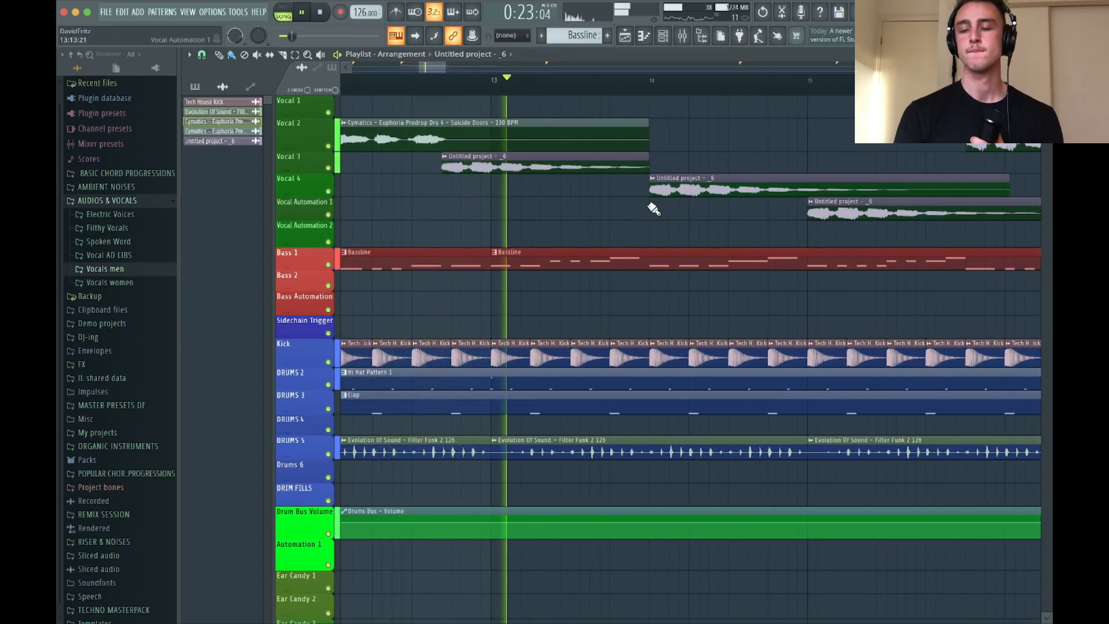
scroll(716, 192, down, 3)
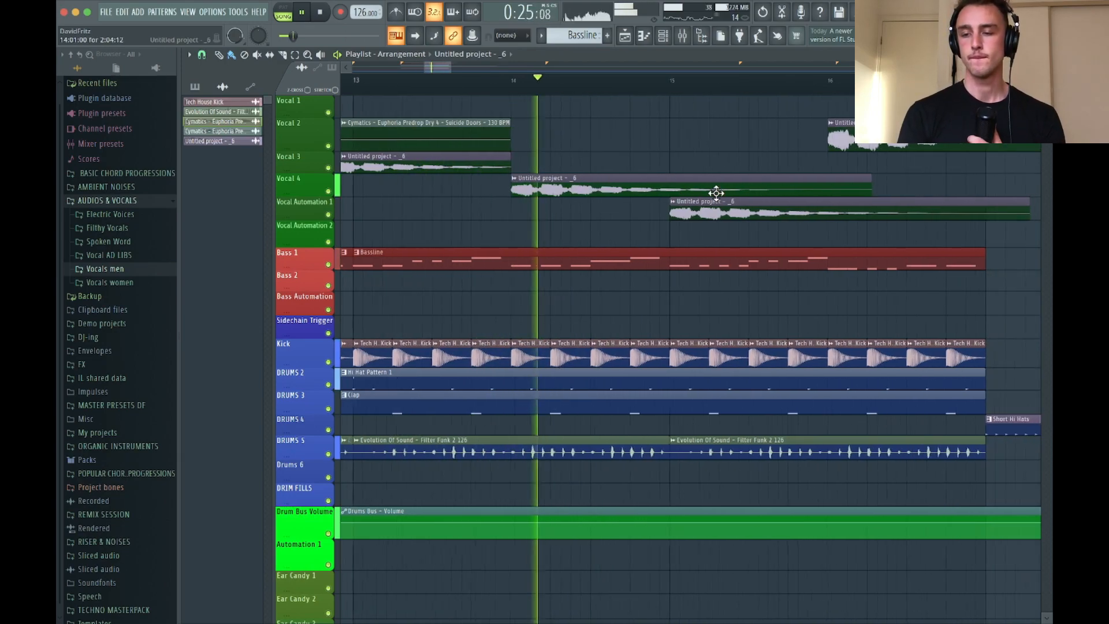
scroll(715, 191, down, 2)
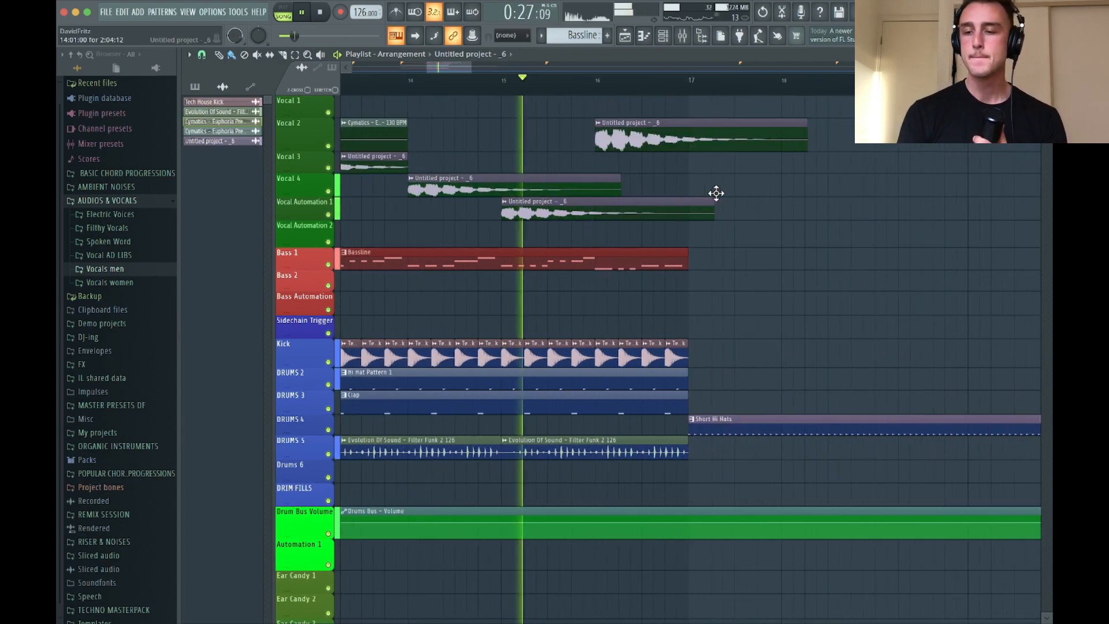
scroll(572, 186, up, 4)
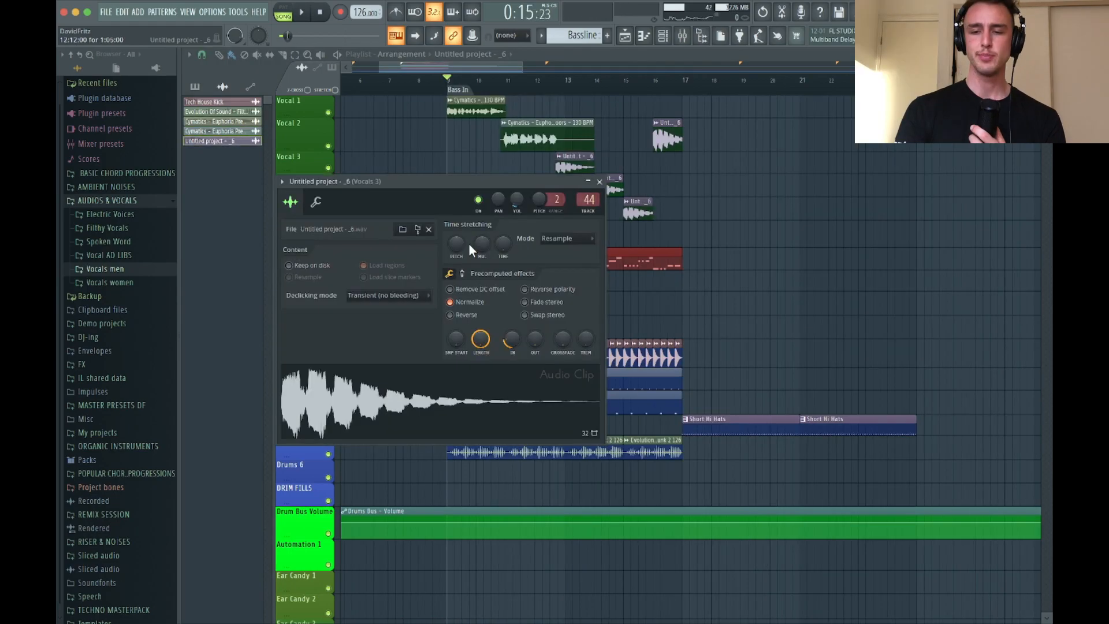
Set the tail clip's stretch mode to Auto and its pitch shift to -1200 cents, and audition it
drag(462, 244, 462, 272)
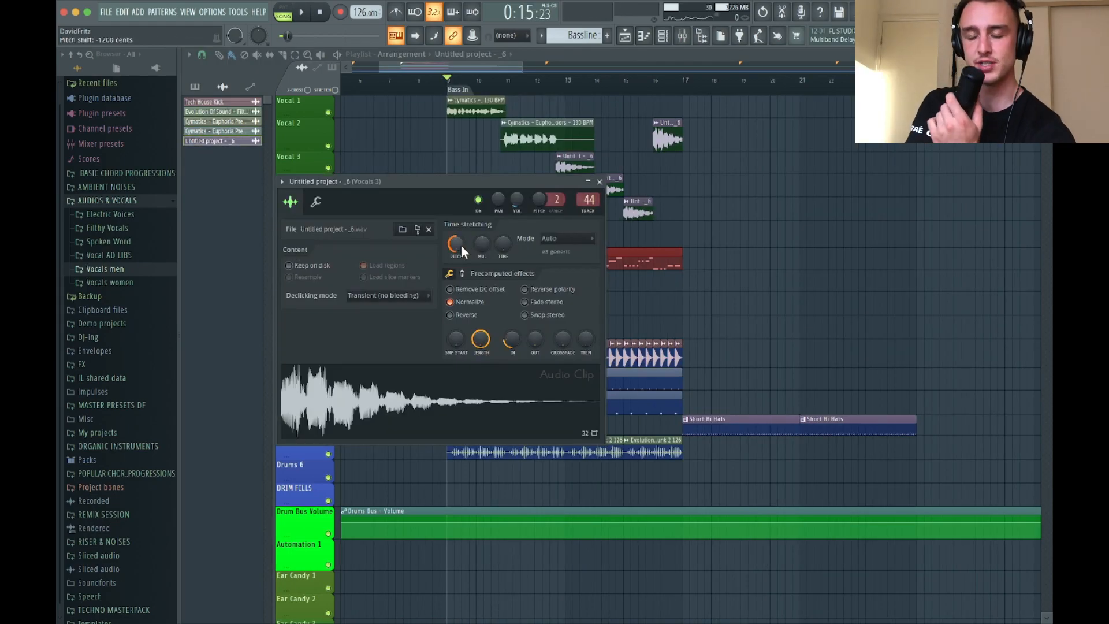
key(space)
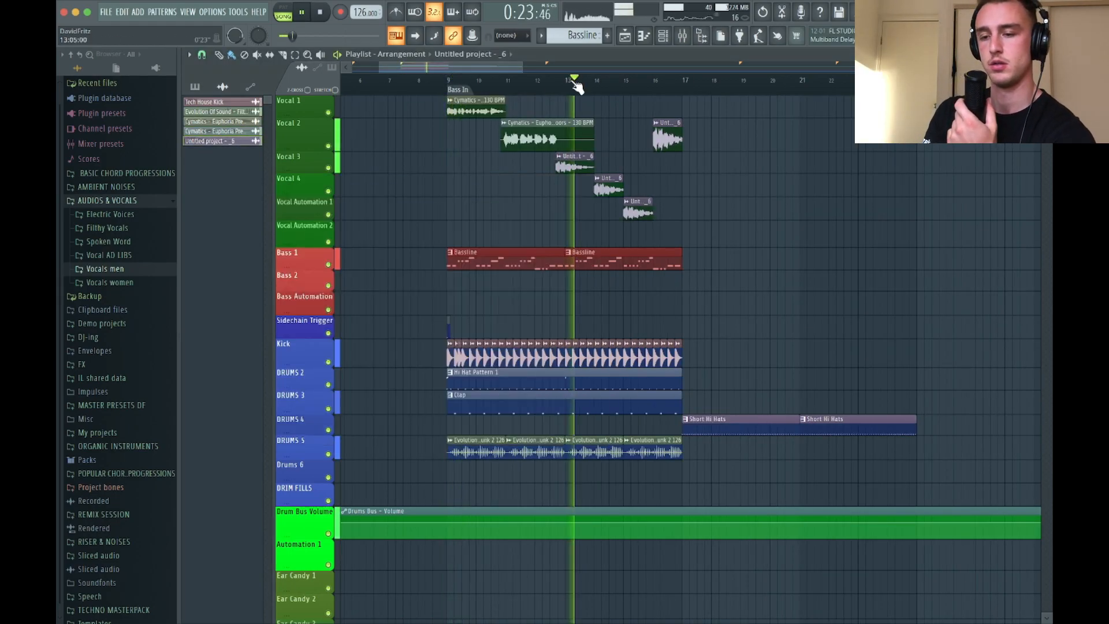
Set the vocal tail sample's pitch shift to +1100 cents, close its settings and audition the clips from about bar 12
double_click(570, 169)
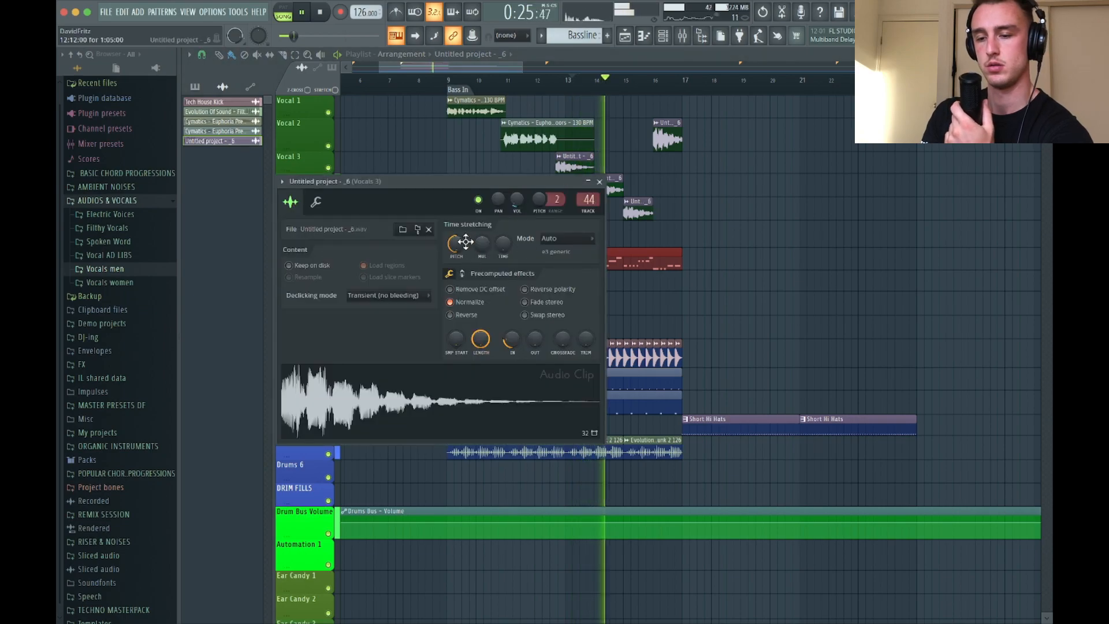
drag(461, 247, 459, 242)
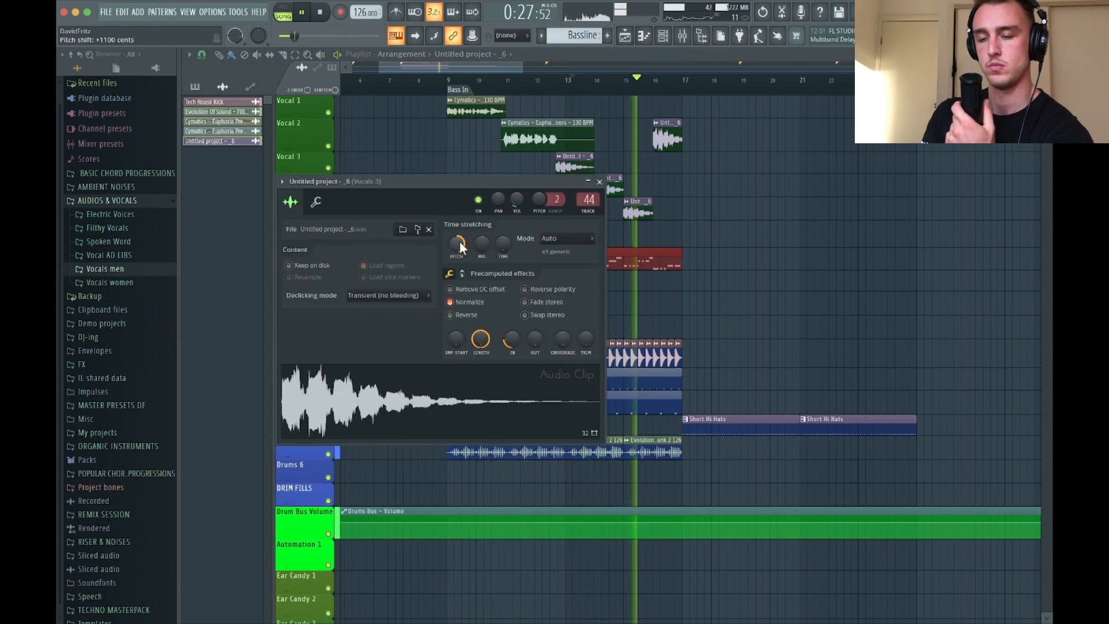
key(space)
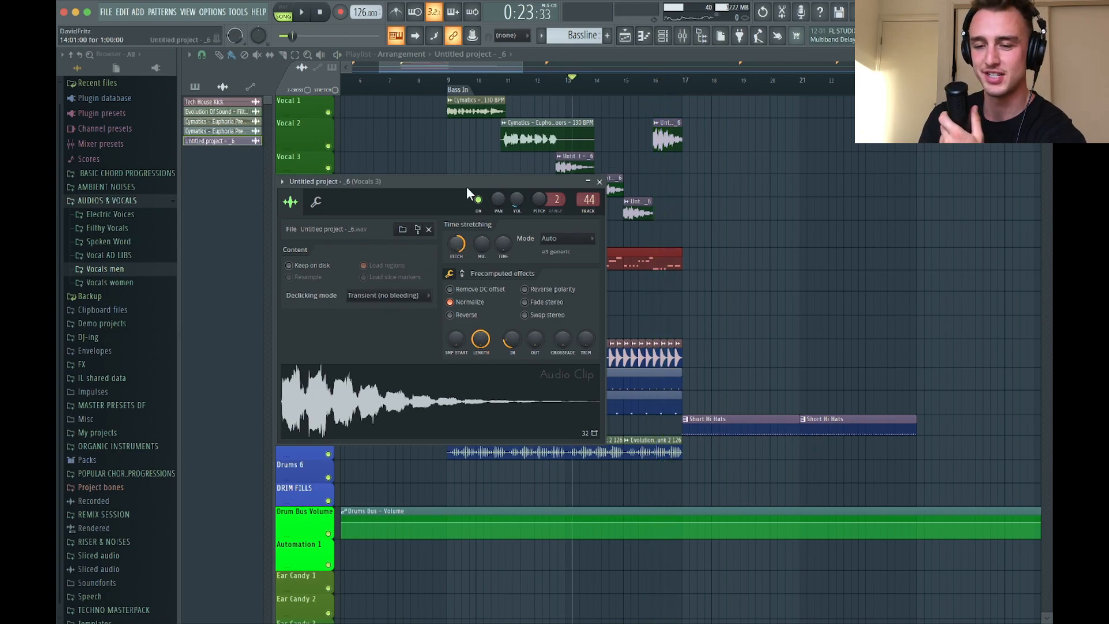
click(600, 182)
click(540, 82)
key(space)
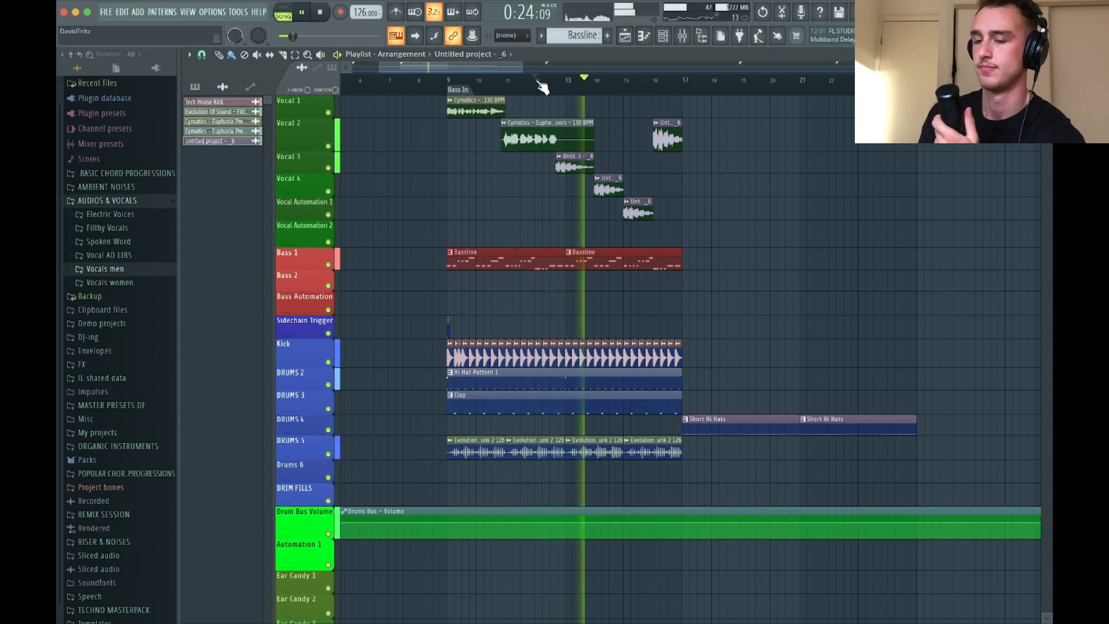
key(space)
Make the Vocal 3 tail clip unique and set its pitch shift to +300 cents, closing its channel settings
scroll(549, 123, up, 3)
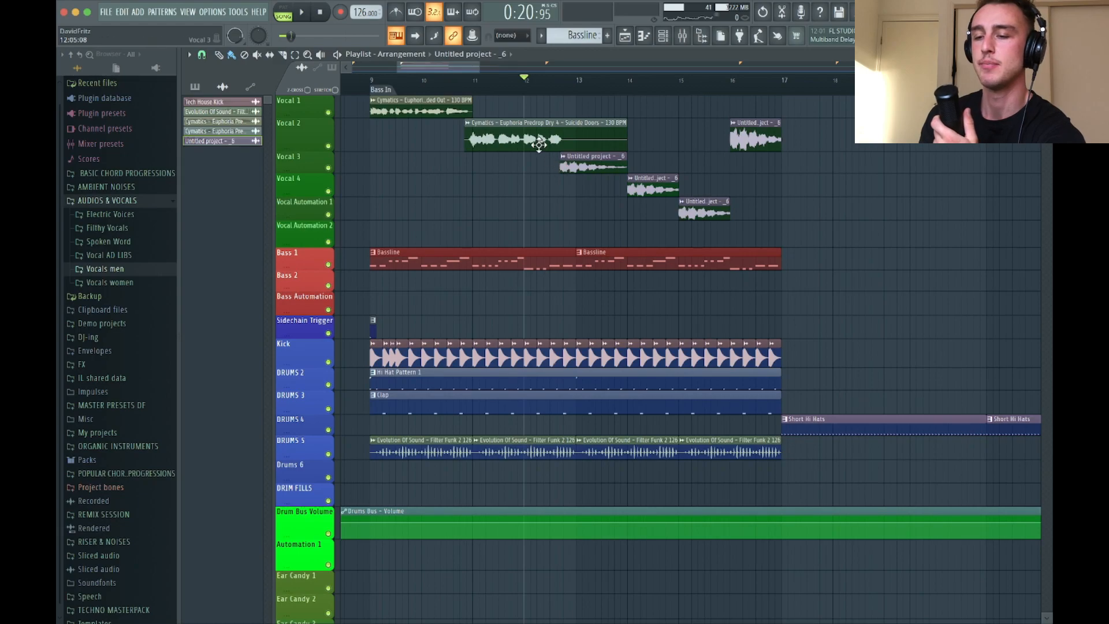
click(564, 157)
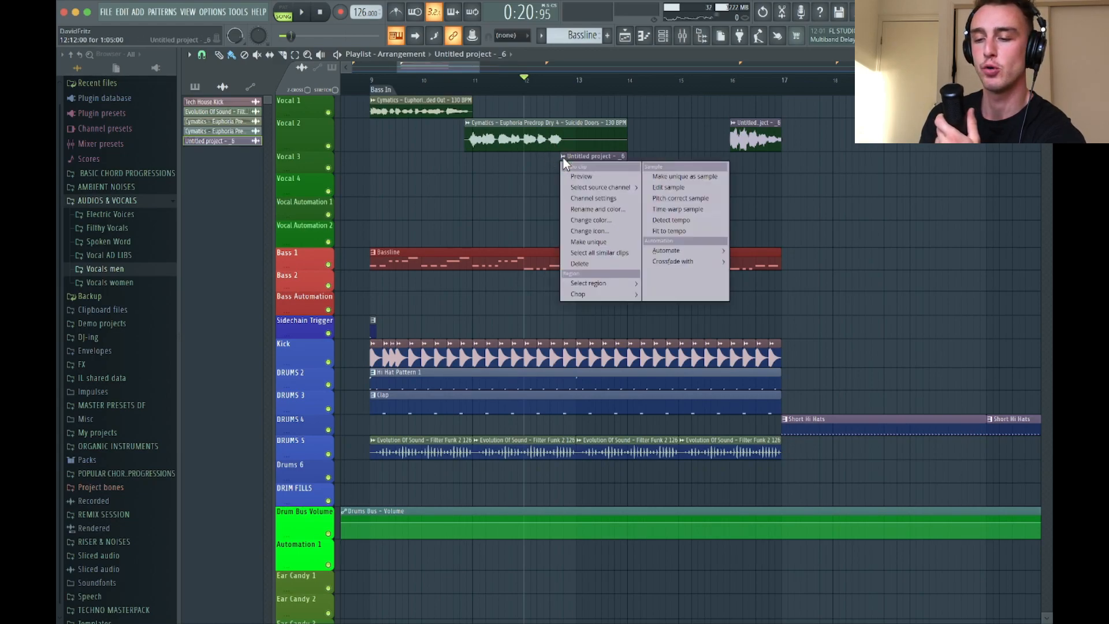
click(595, 245)
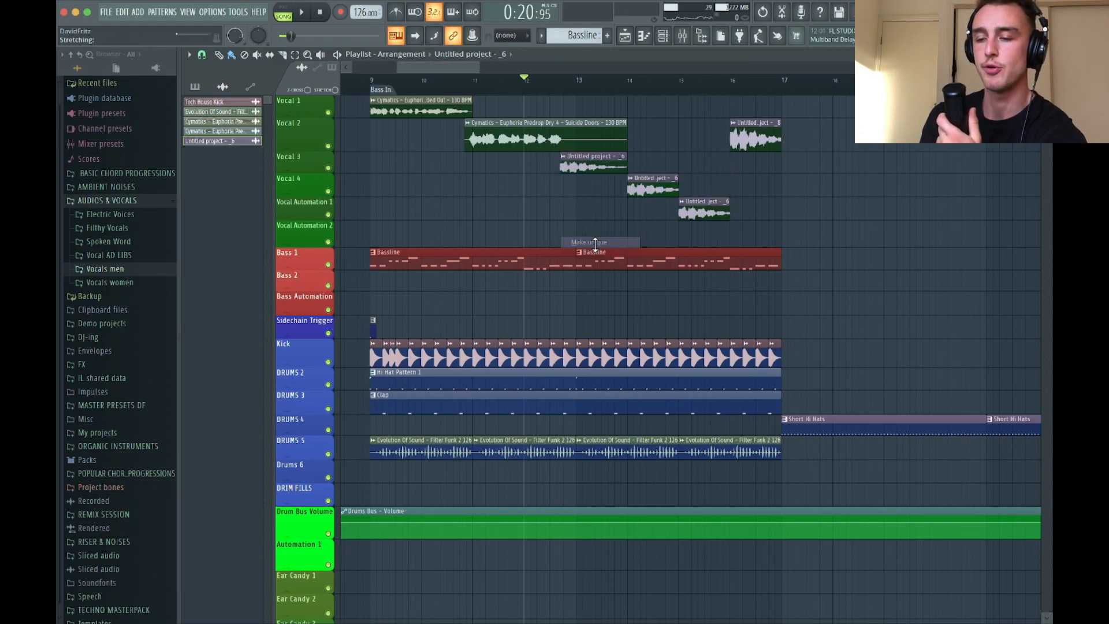
double_click(586, 167)
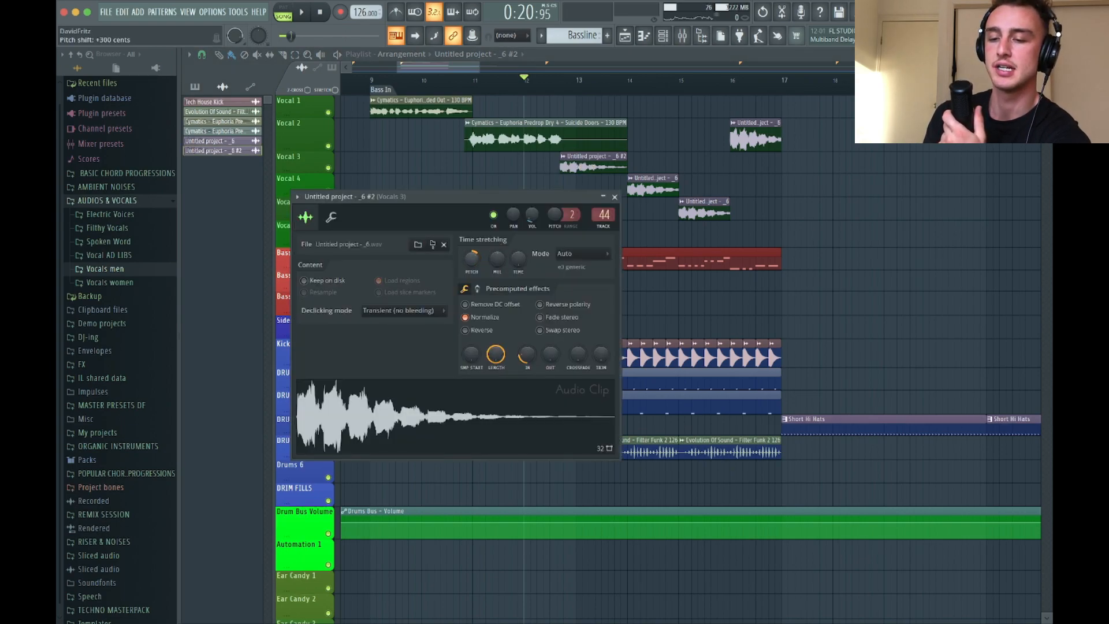
click(616, 198)
Audition the pitched tail clips from bar 12 through bar 16, and return the playhead to bar 9
scroll(599, 198, up, 4)
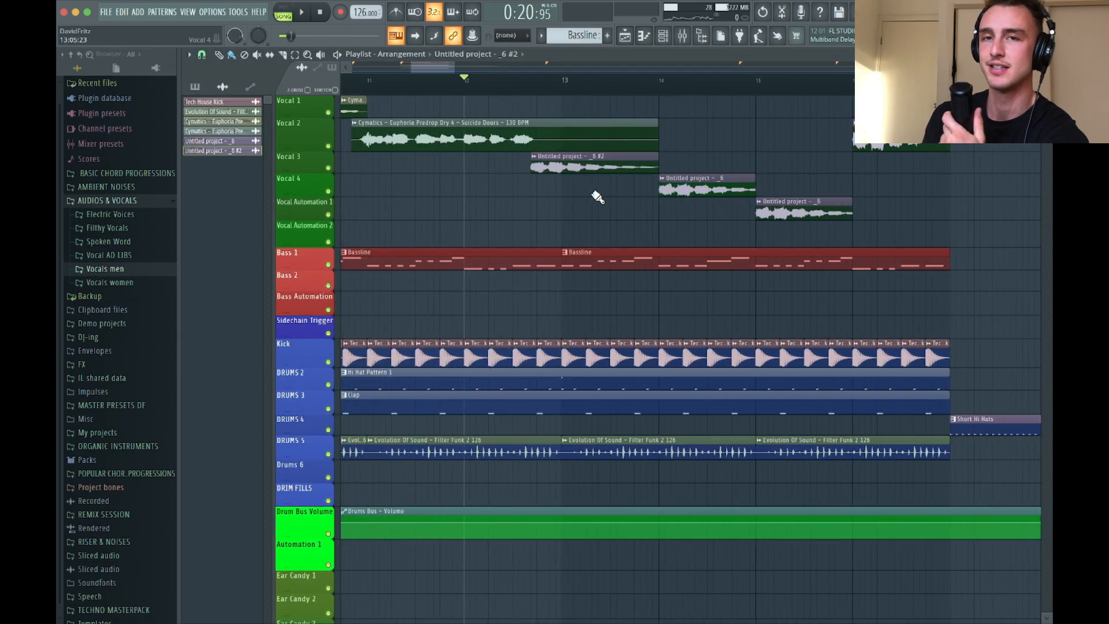
key(space)
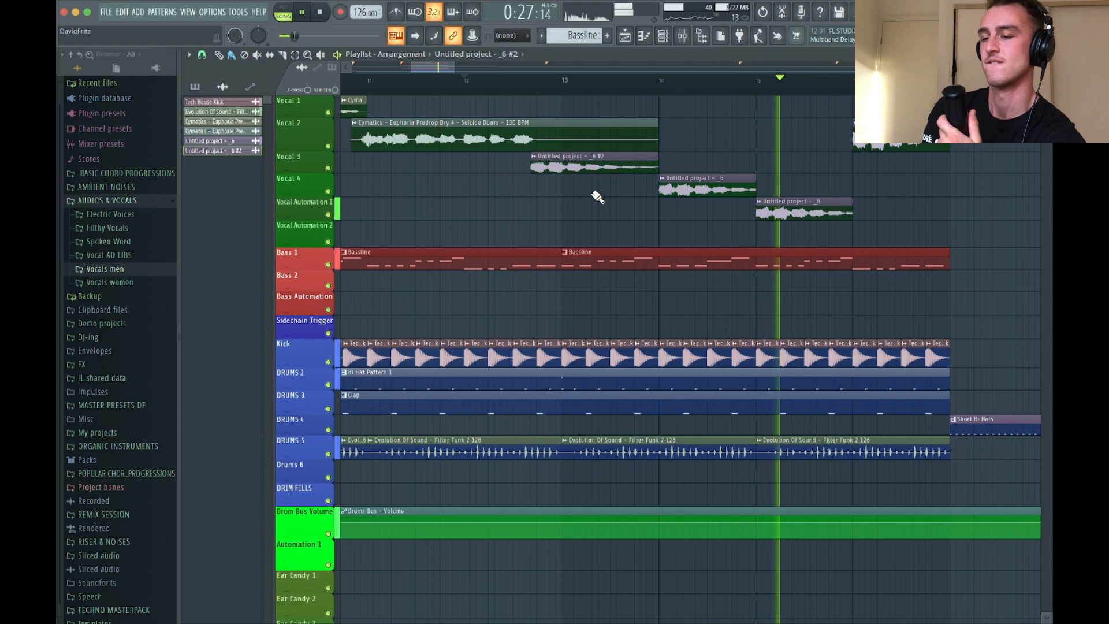
scroll(664, 205, down, 4)
scroll(729, 216, right, 5)
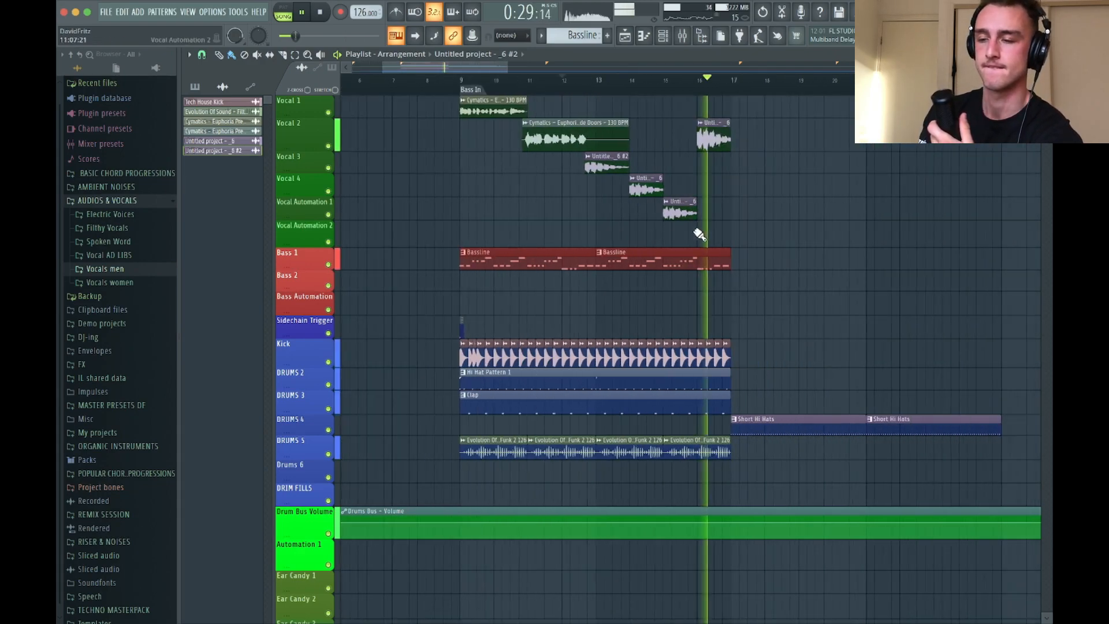
key(space)
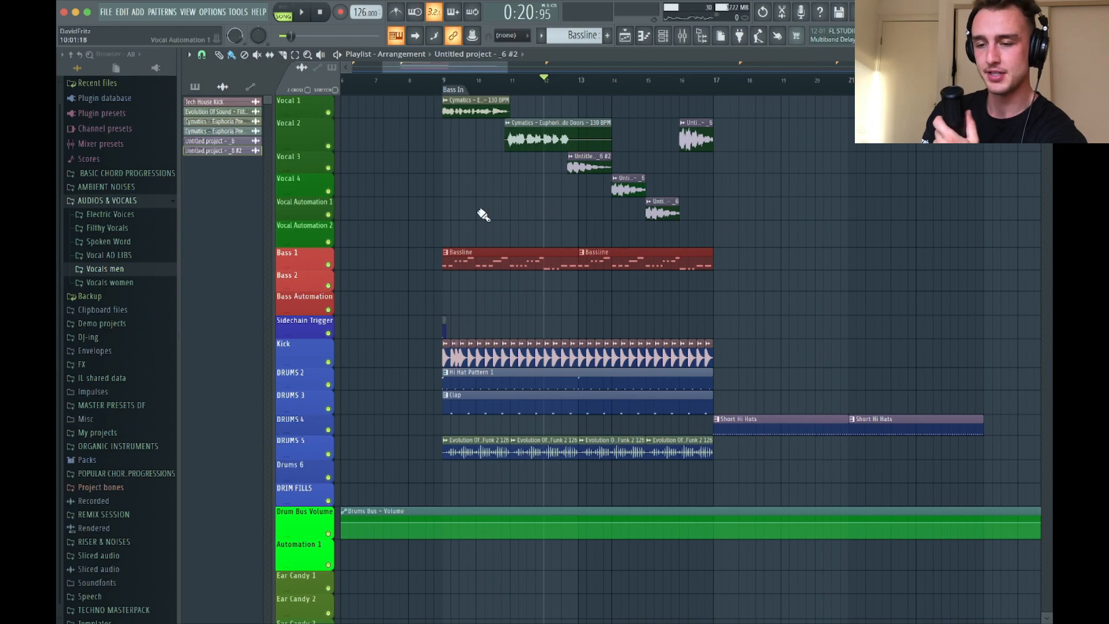
scroll(483, 215, up, 2)
click(419, 80)
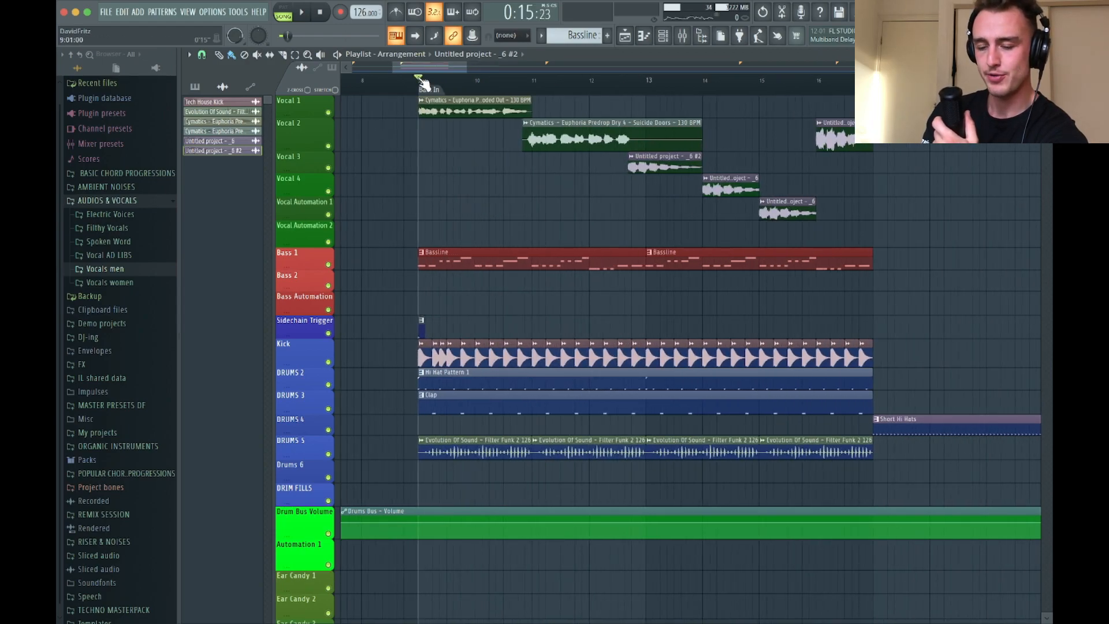
Show all channels in the channel rack and add a LABS instrument channel
scroll(509, 260, down, 5)
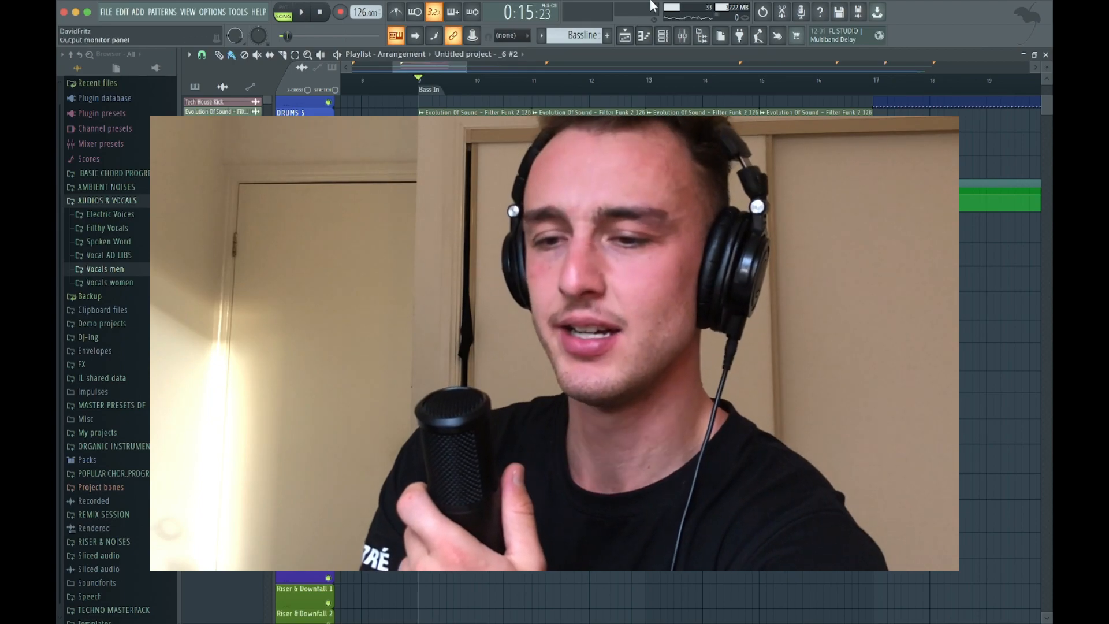
click(663, 36)
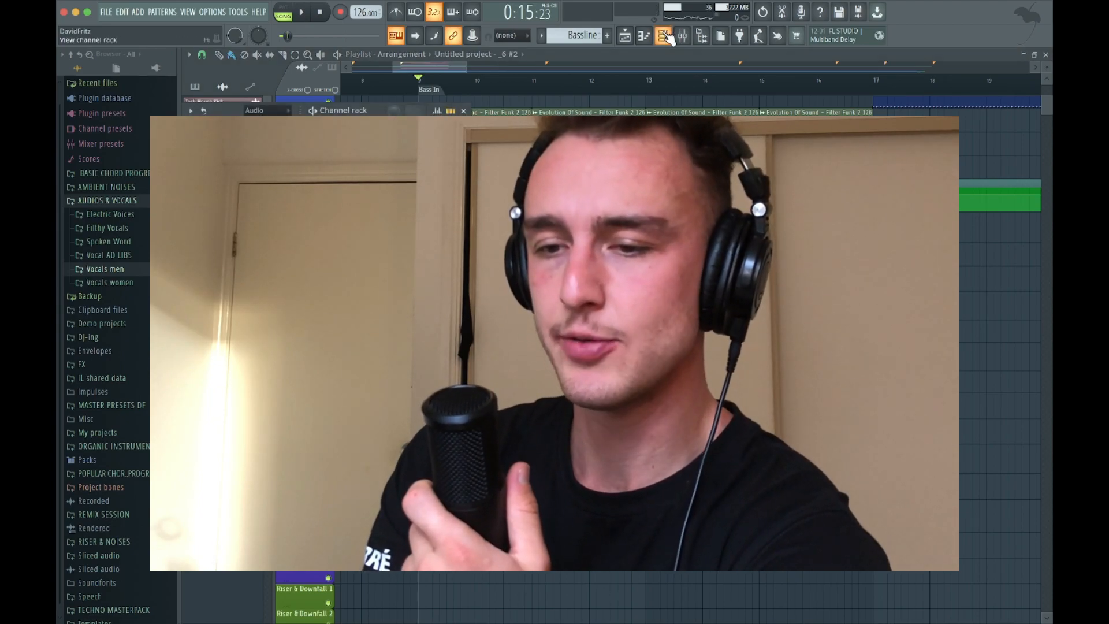
click(273, 110)
click(266, 123)
scroll(300, 530, down, 4)
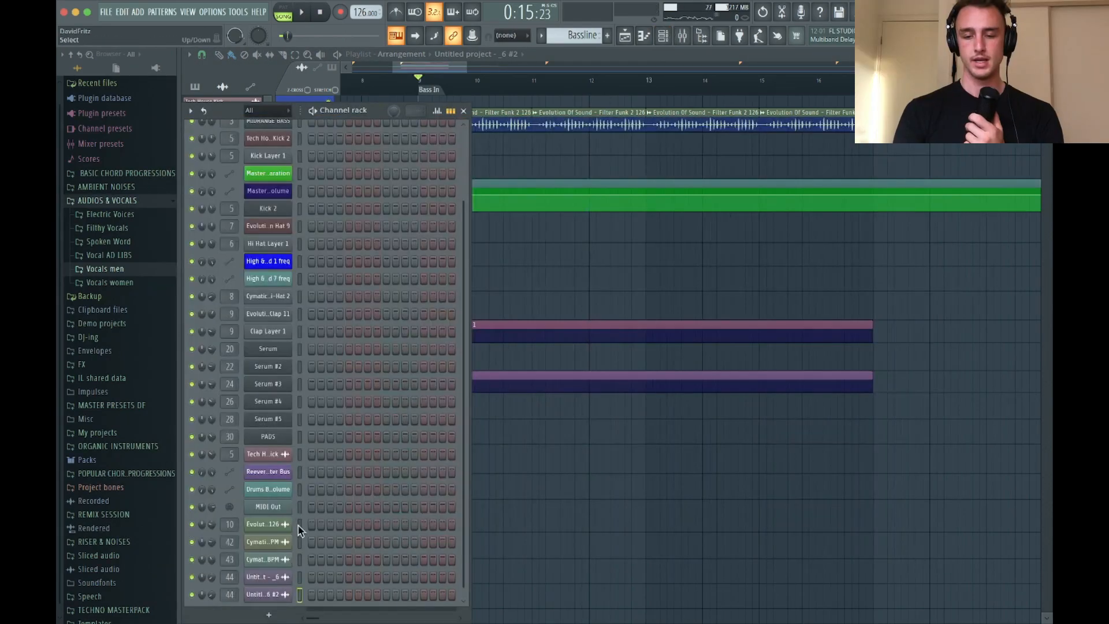
click(272, 615)
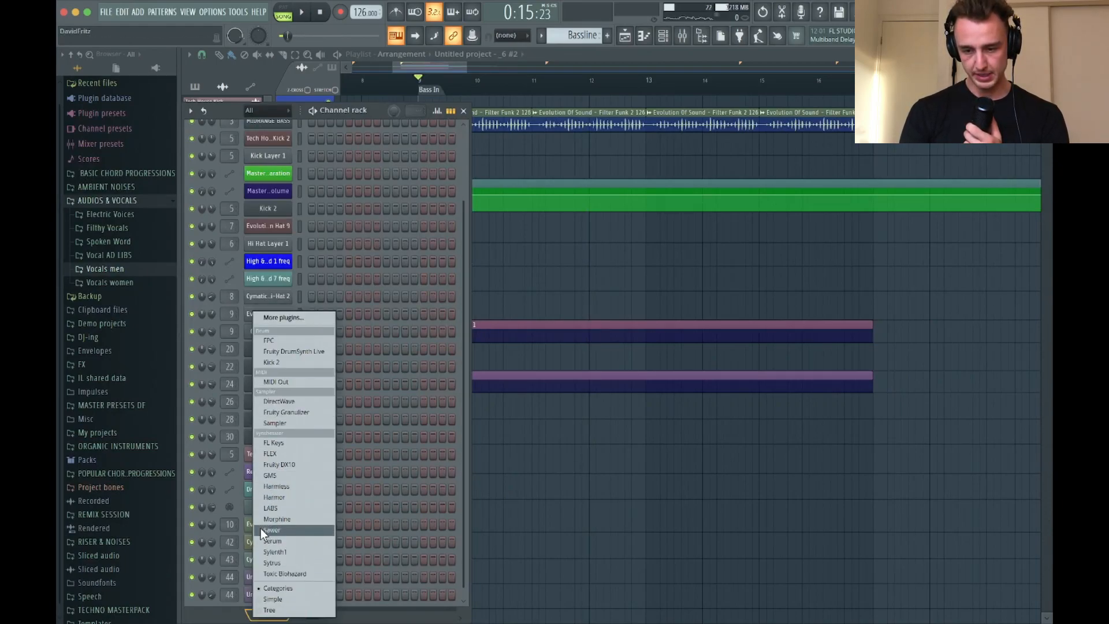
click(269, 507)
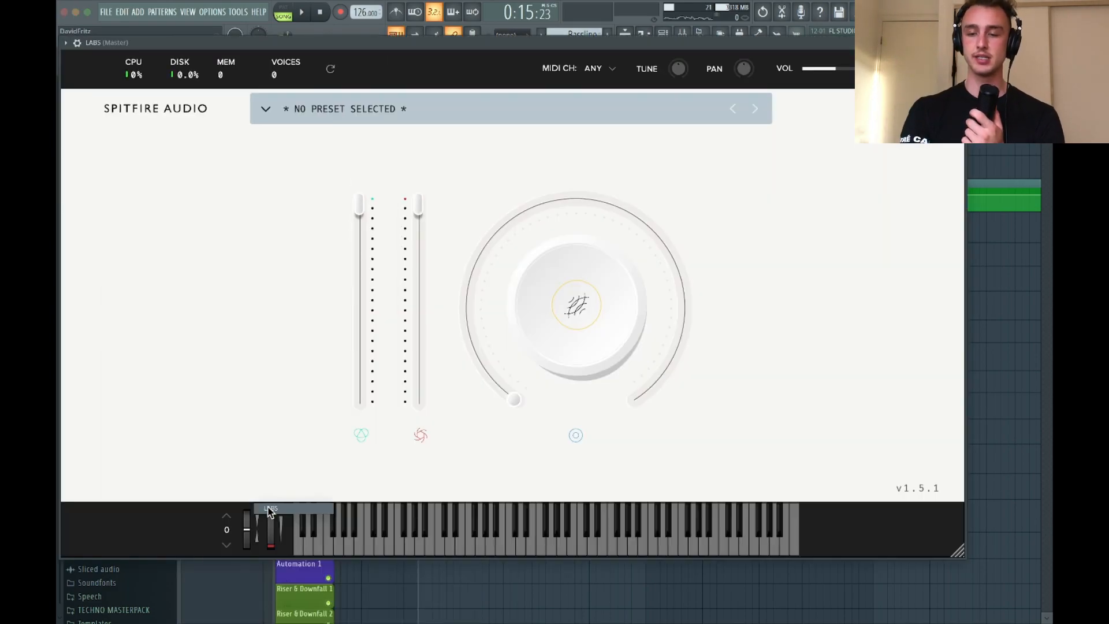
Open the LABS preset list, play the Strings: Ensemble preset over the groove, and close the plugin
click(361, 107)
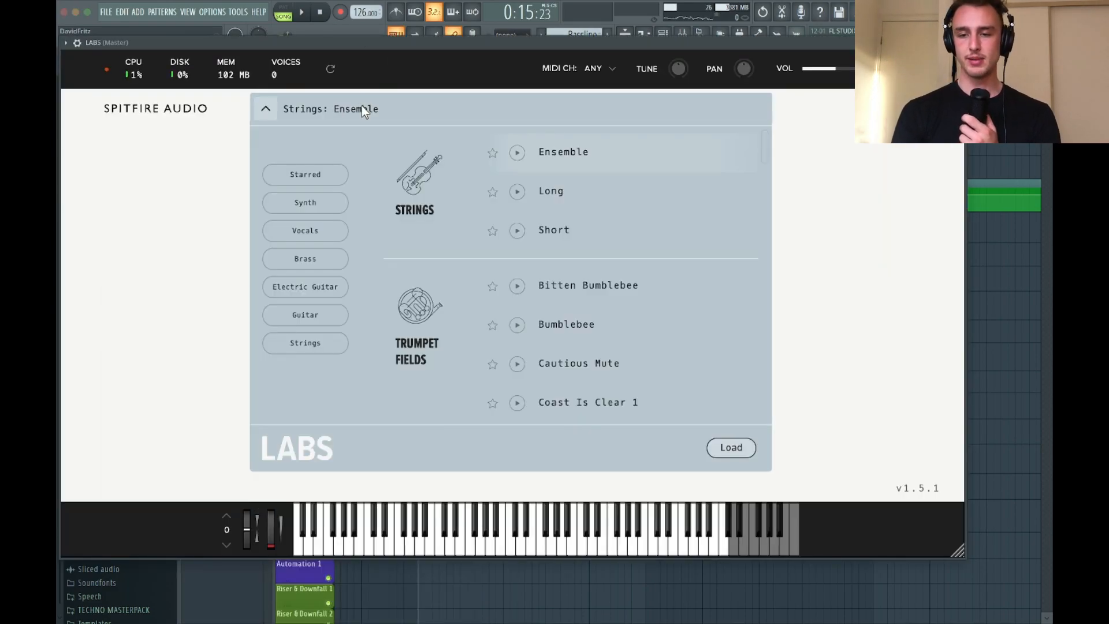
click(79, 44)
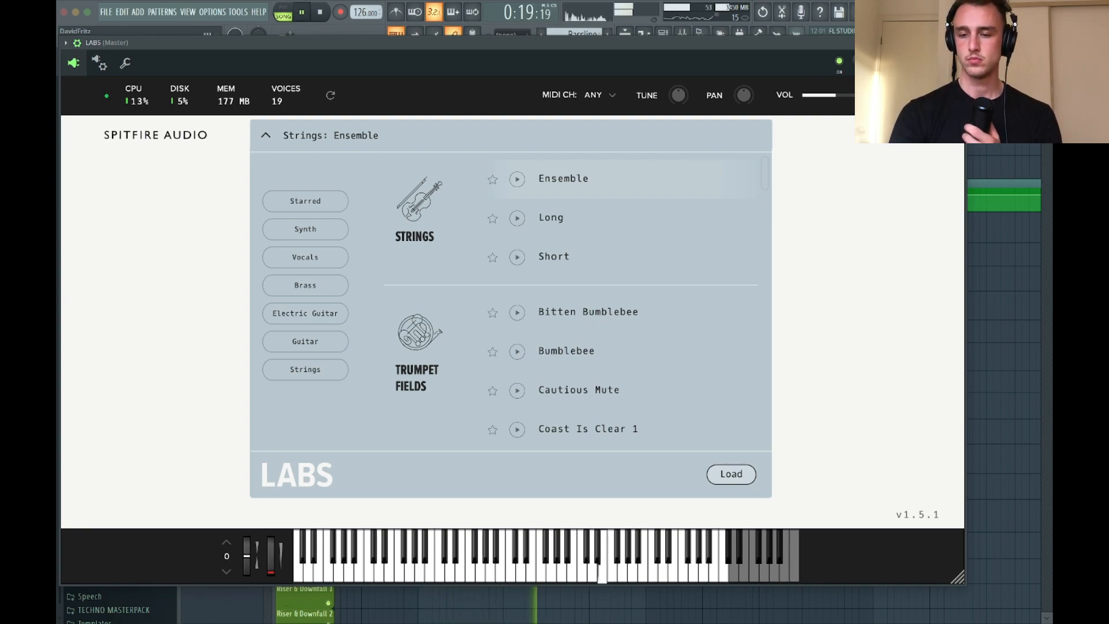
key(space)
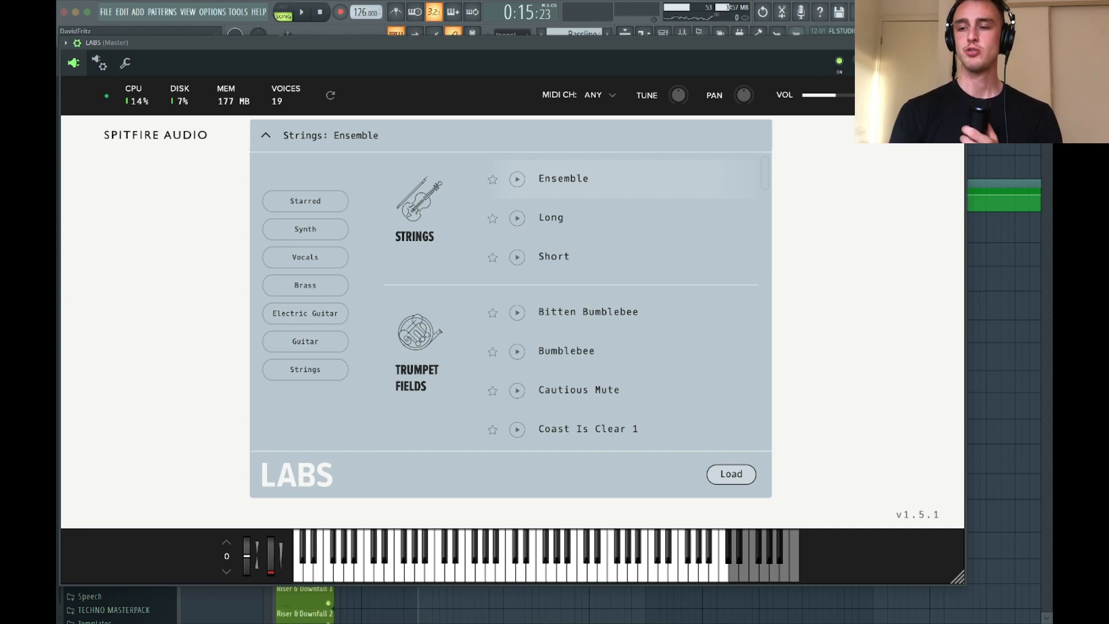
key(Escape)
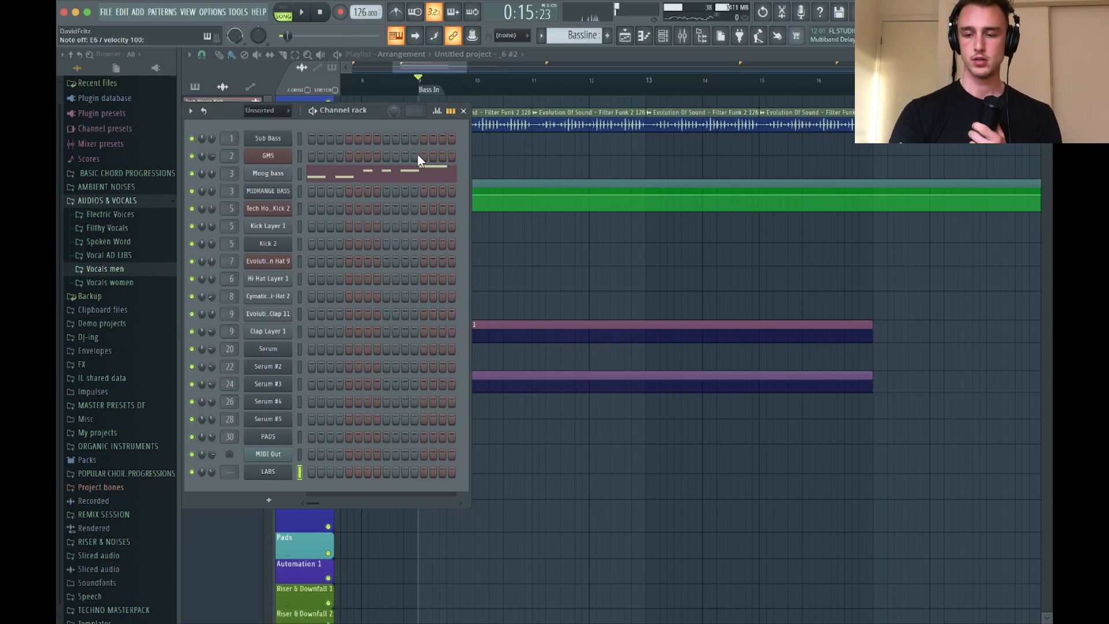
Draw two-bar notes for LABS in the Main Instrument 1 pattern: E7 at bar 1 and G7 at bar 3
click(564, 329)
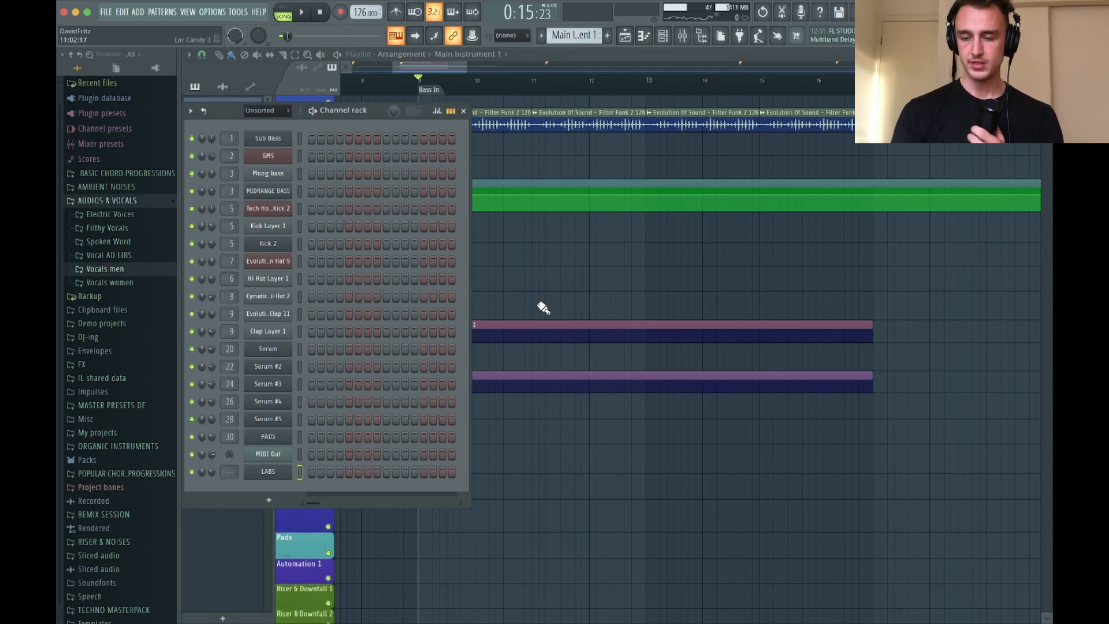
click(642, 38)
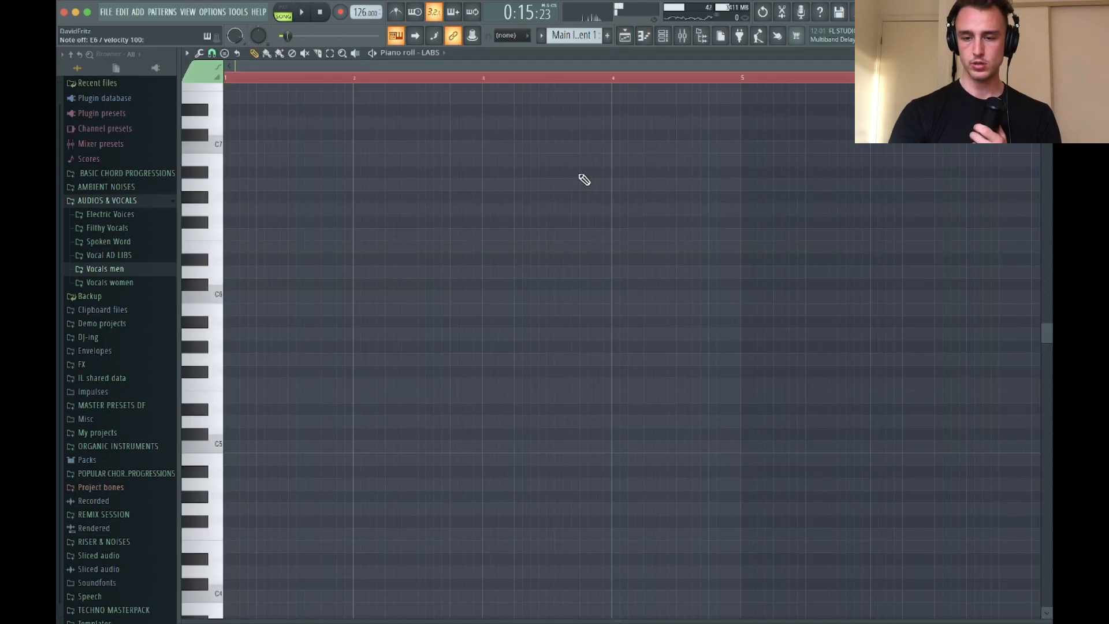
scroll(272, 110, up, 3)
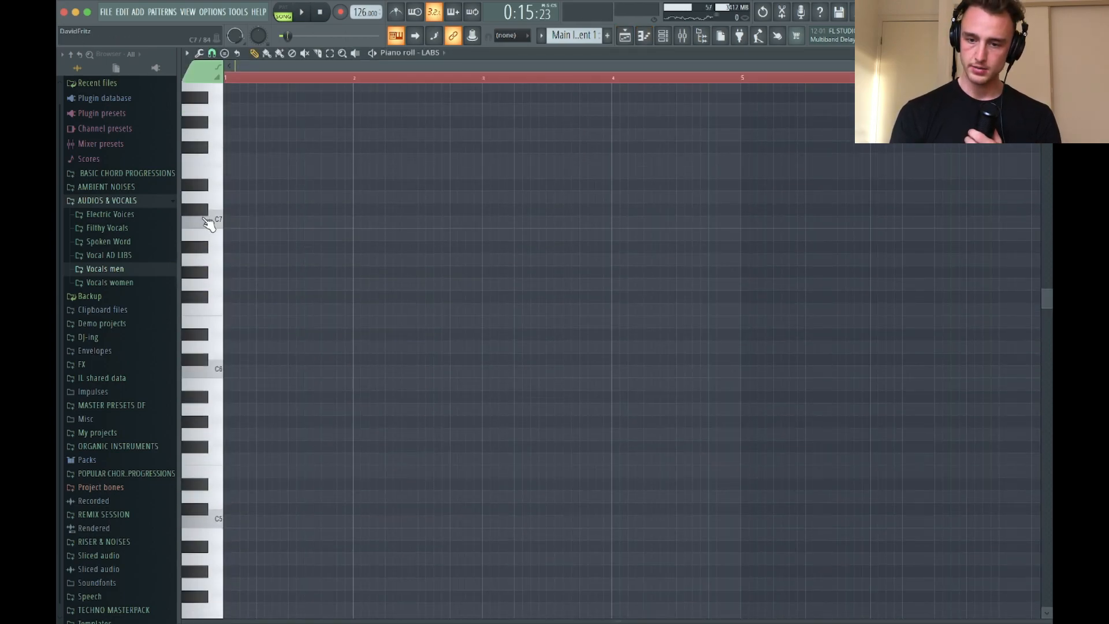
click(231, 172)
key(space)
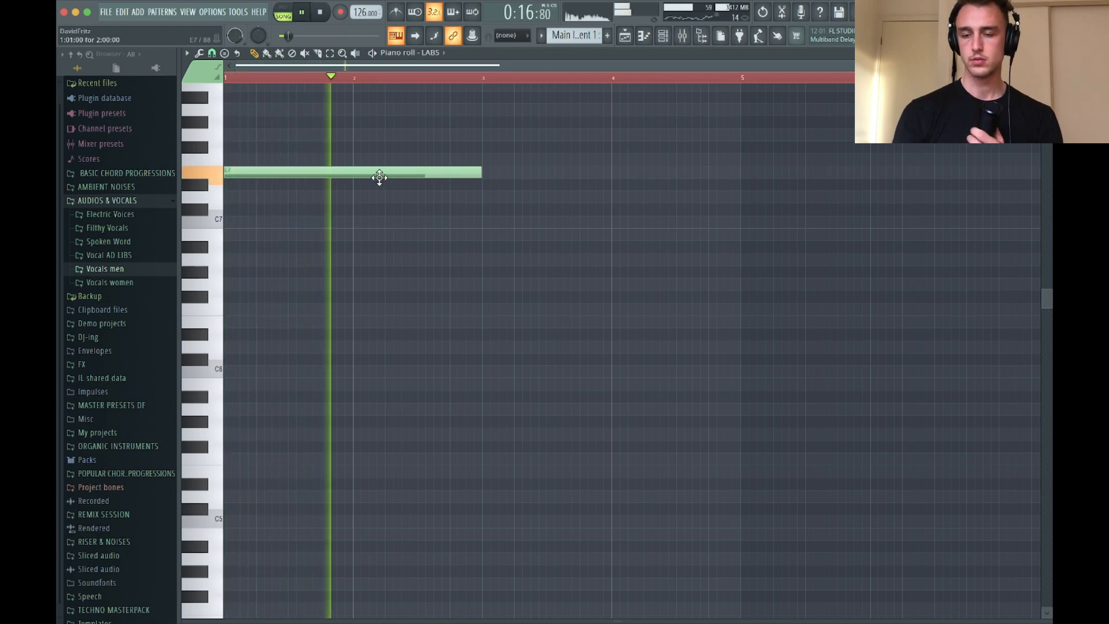
click(483, 138)
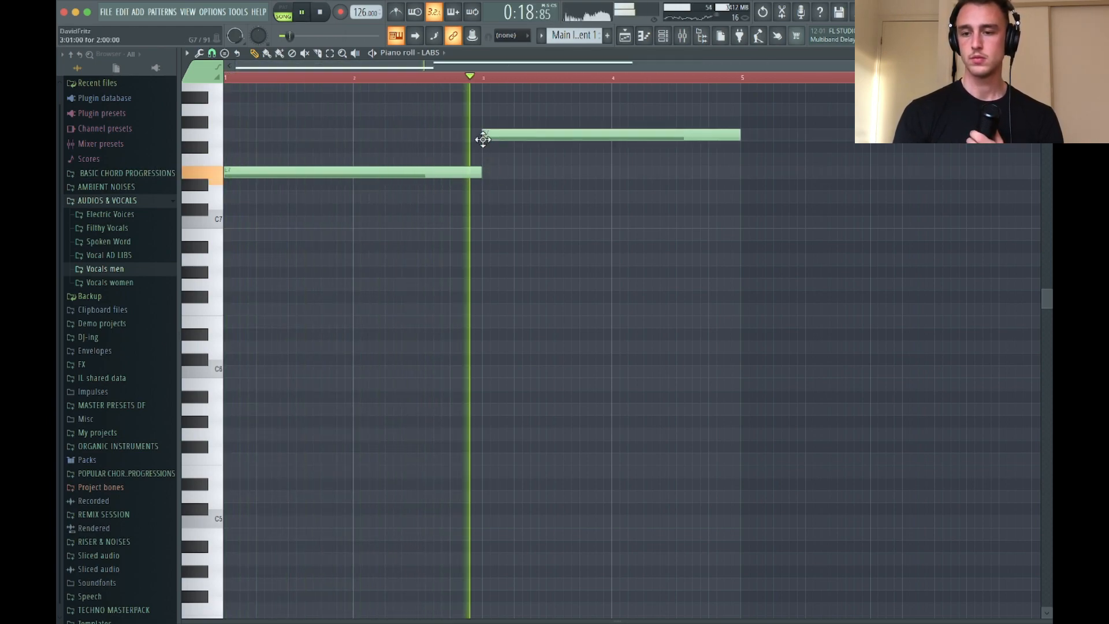
Add an E7 note at bar 4 and shorten it and the G7 note to one bar each
scroll(485, 211, up, 2)
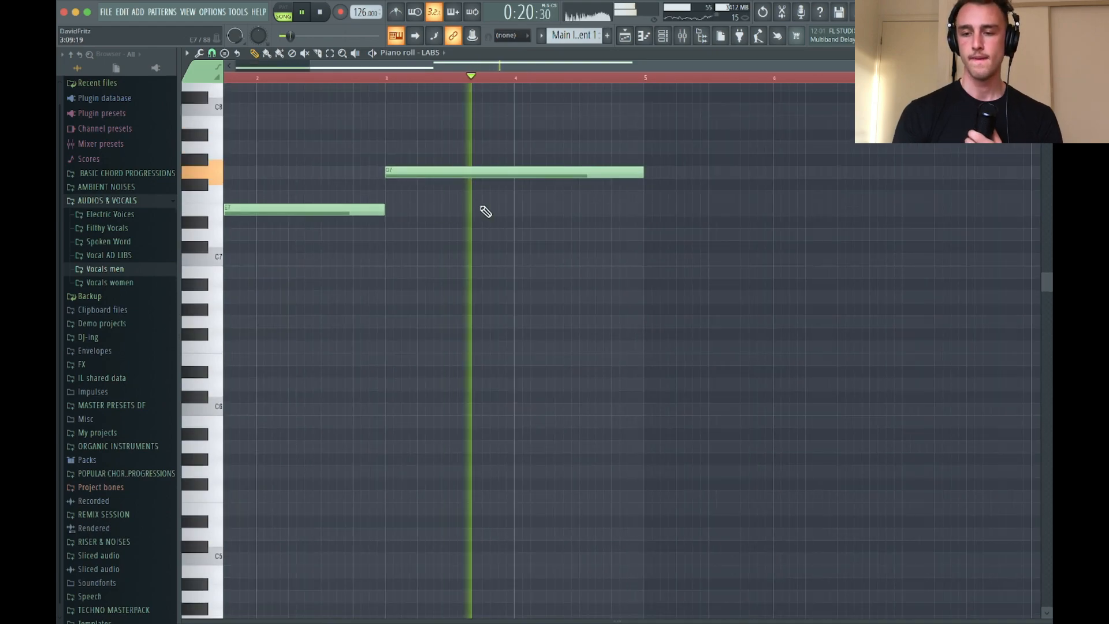
click(514, 197)
key(space)
click(515, 209)
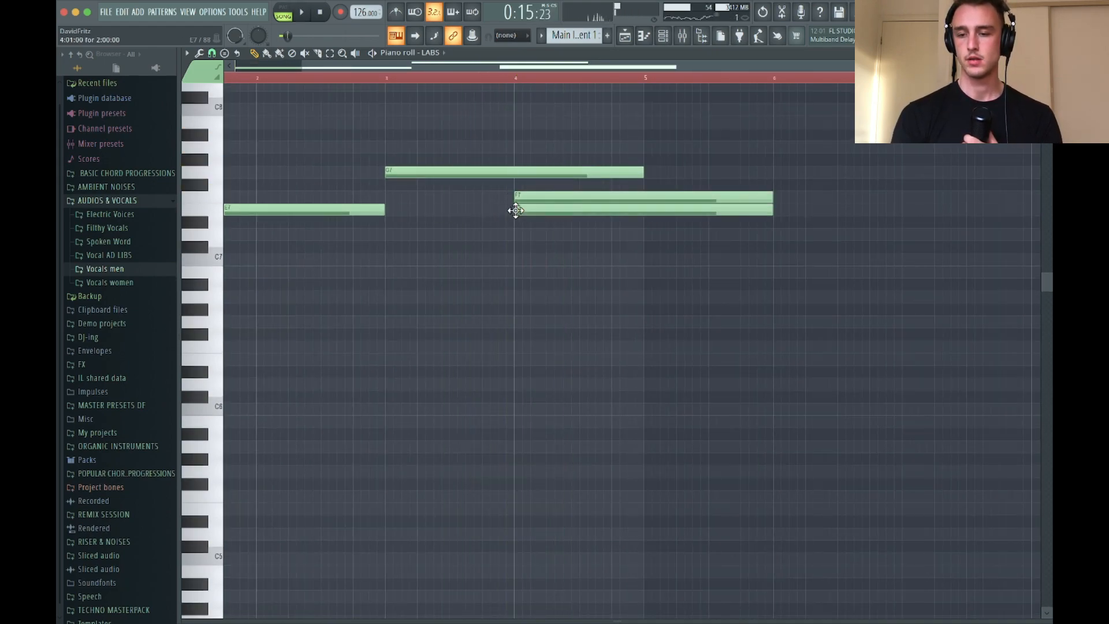
right_click(617, 192)
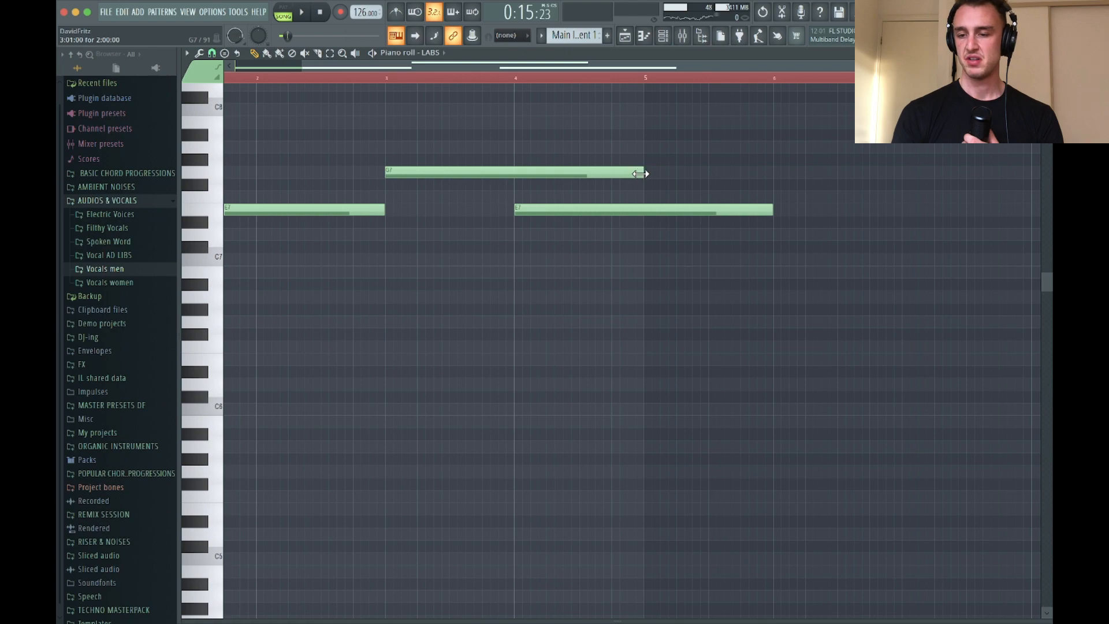
drag(639, 174, 513, 173)
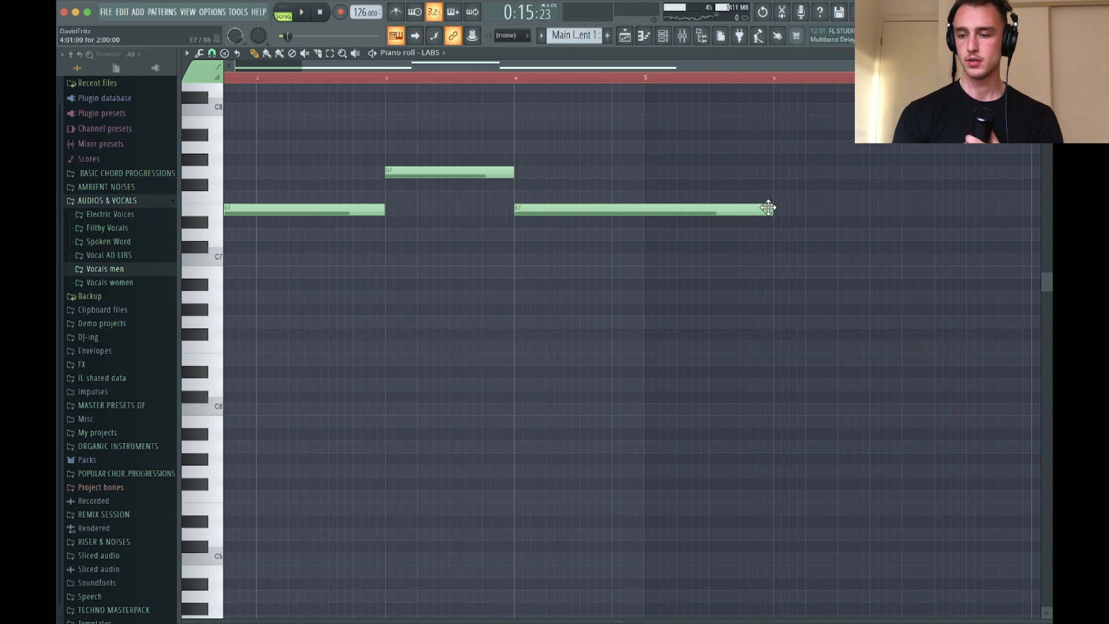
drag(755, 206, 628, 209)
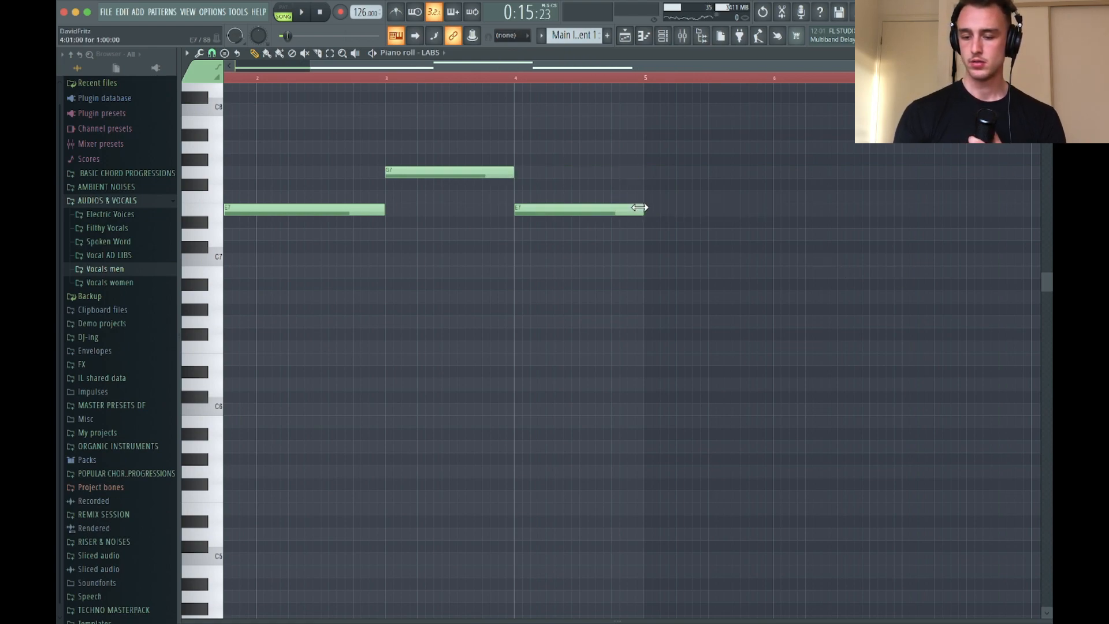
Duplicate the four-bar LABS melody so it repeats across bars 5 to 8
key(ctrl+a)
key(ctrl+b)
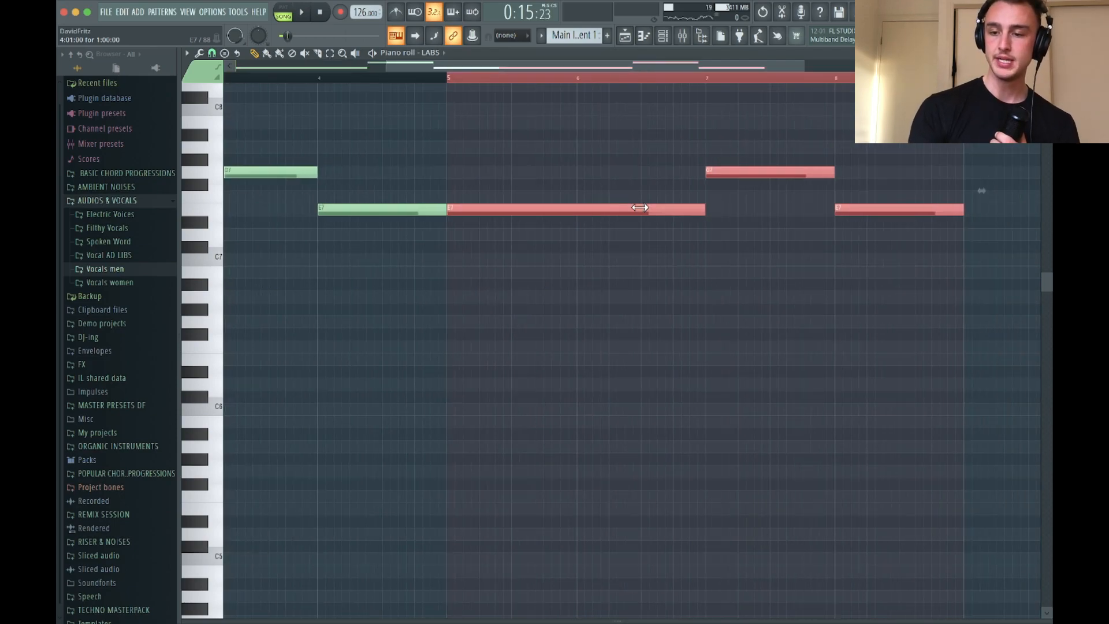
scroll(411, 522, down, 3)
scroll(411, 521, left, 2)
scroll(411, 521, up, 2)
Layer a copy of the whole LABS melody one octave lower at E6 and G6, and play it
key(ctrl+a)
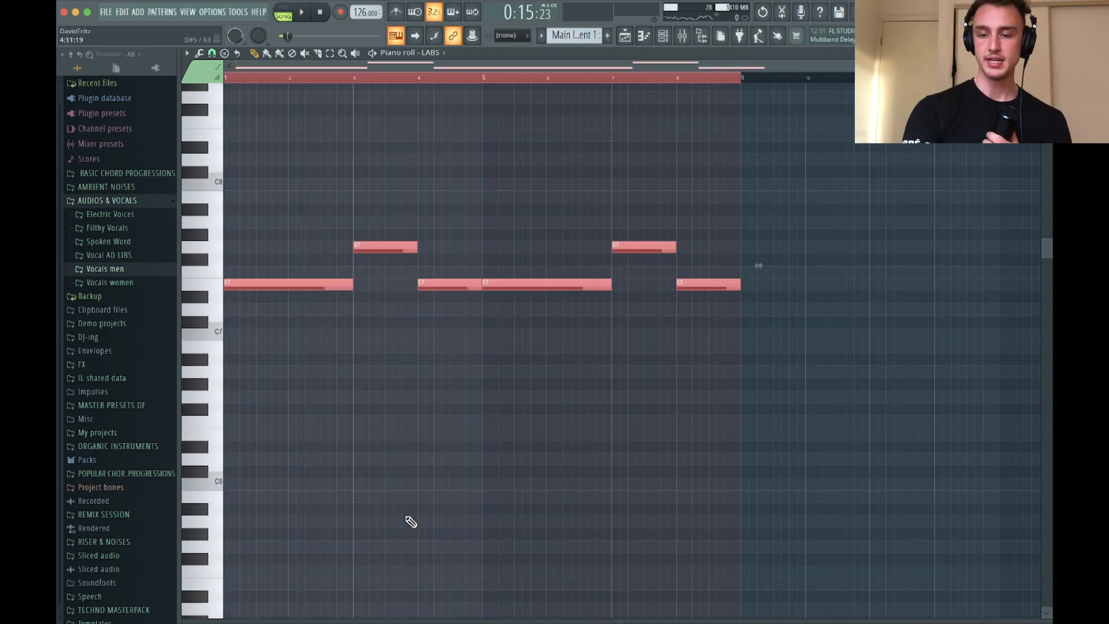
key(shift+Right)
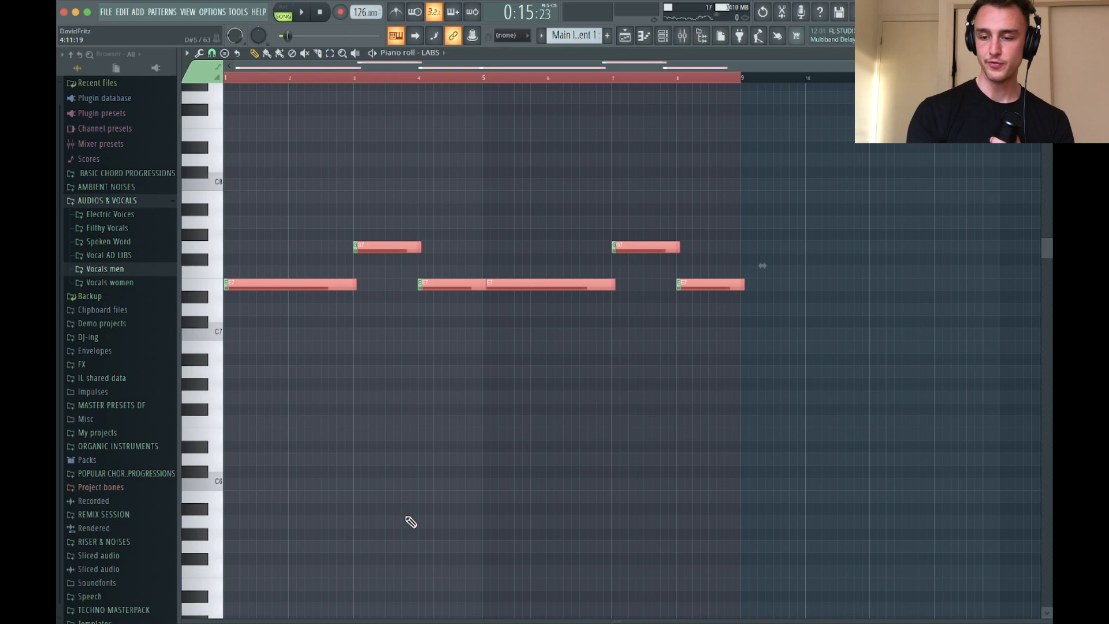
key(shift+Left)
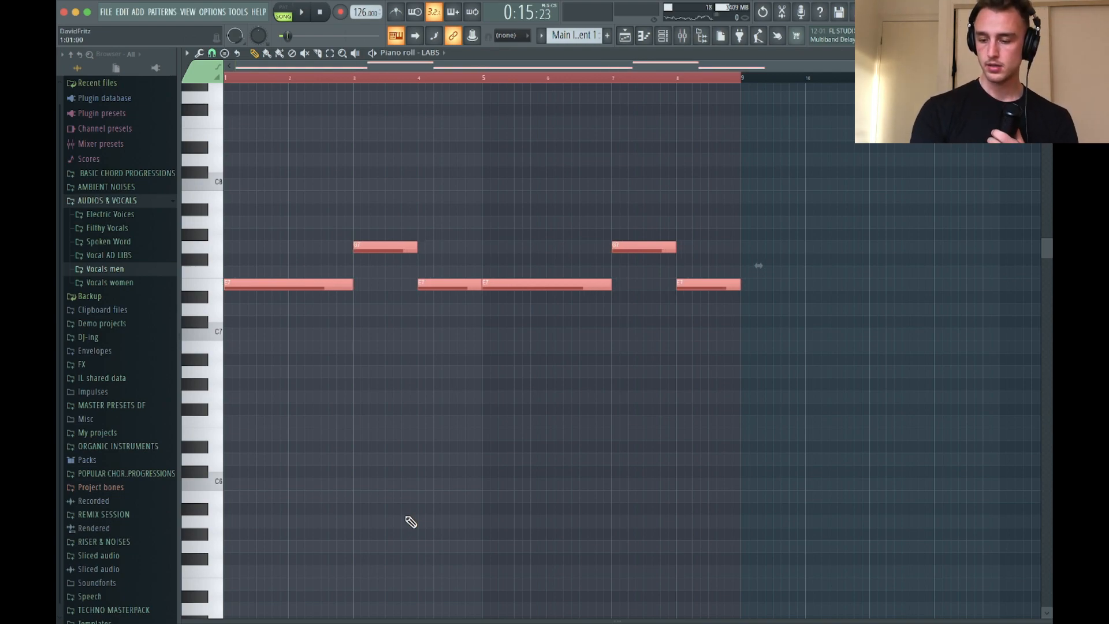
key(ctrl+Down)
key(space)
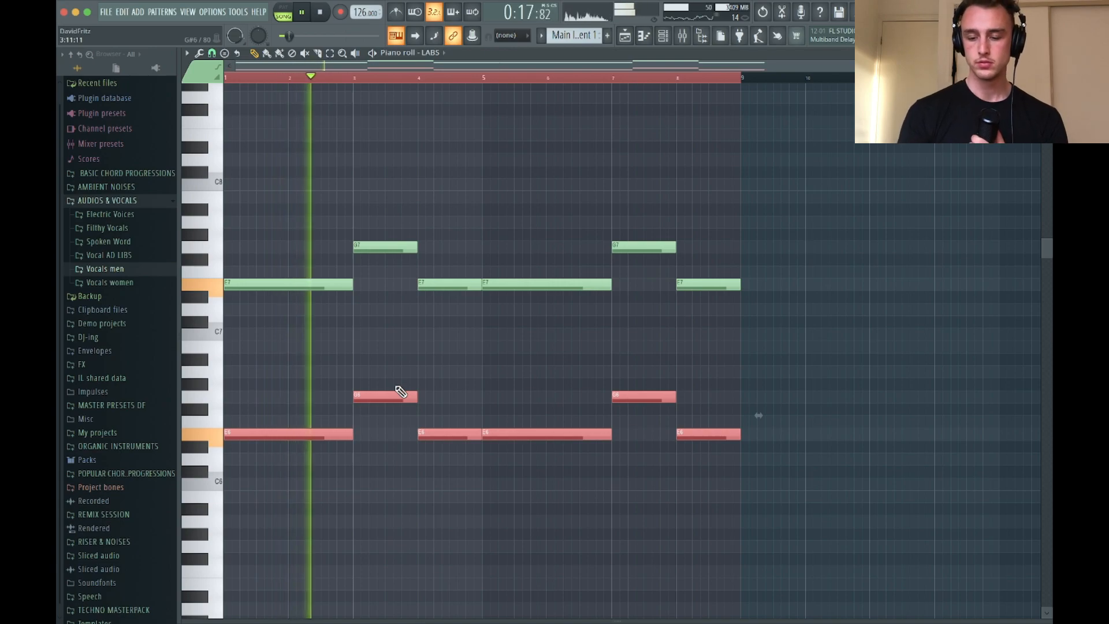
key(space)
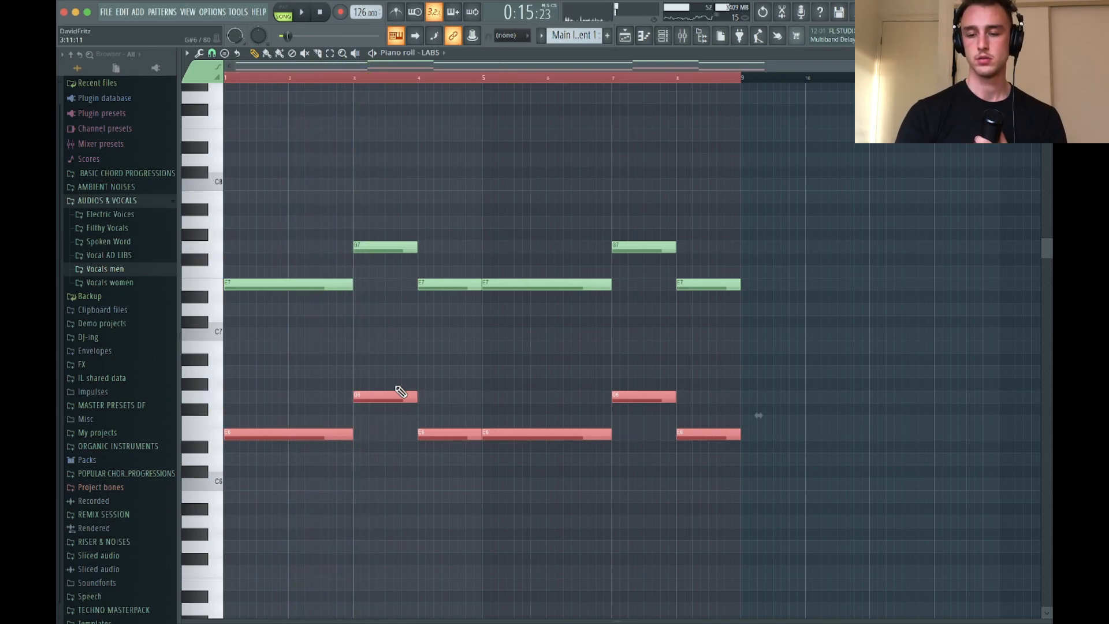
Paste another copy of the melody, transpose it to B6 and D7 between the two octaves, and audition the chords
key(ctrl+v)
key(shift+Left)
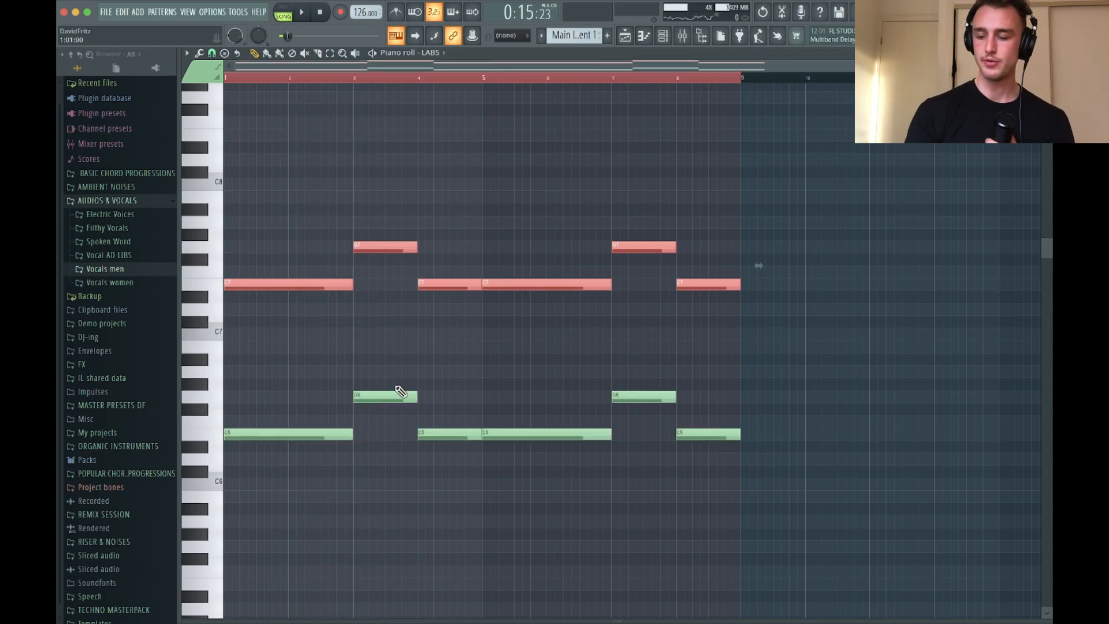
key(ctrl+Down)
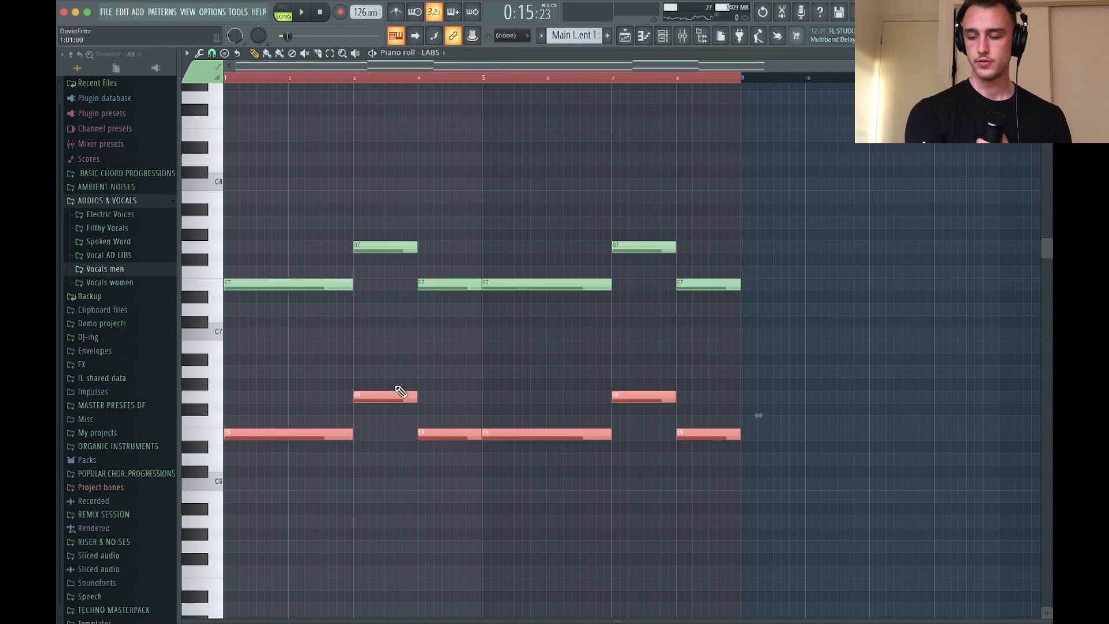
key(shift+Up)
key(shift+Up)
key(shift+Up)
key(shift+Up)
key(shift+Up)
key(space)
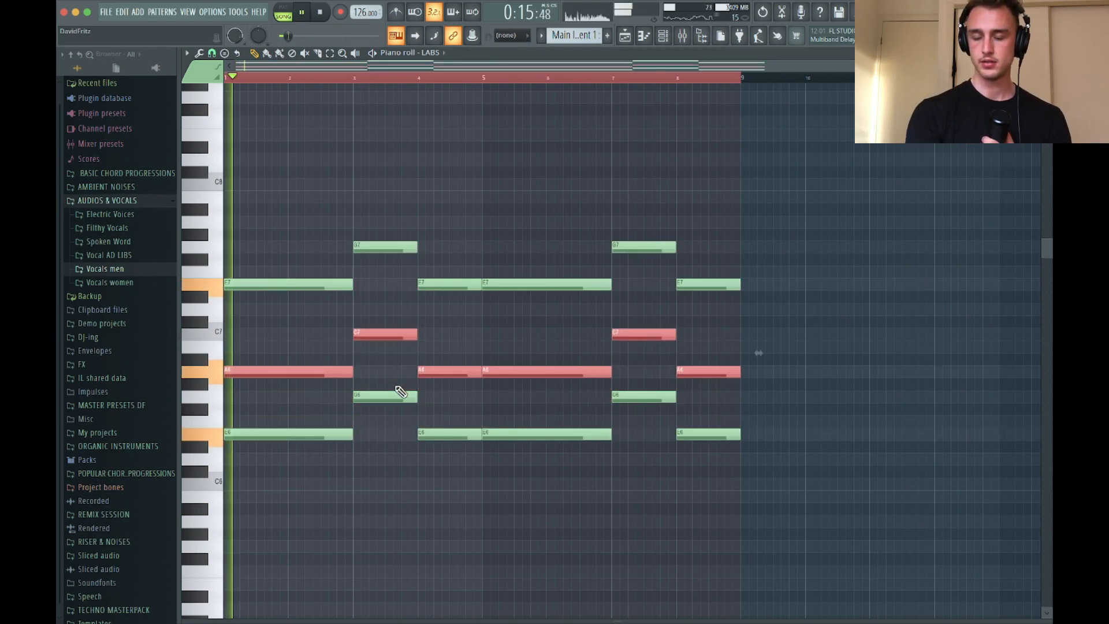
key(shift+Up)
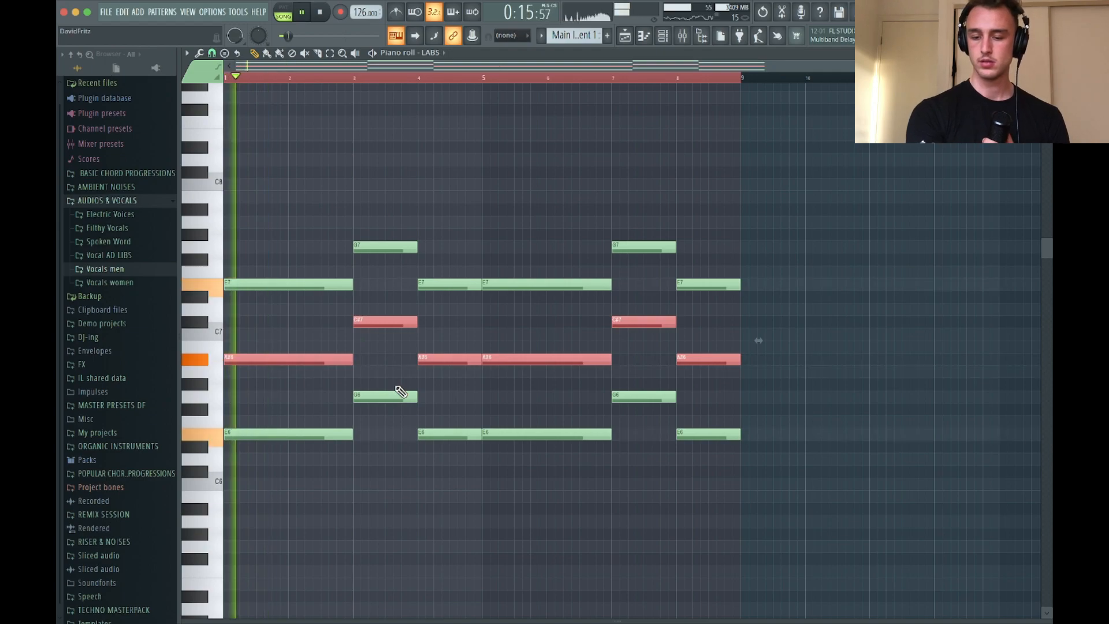
key(shift+Up)
key(space)
key(space)
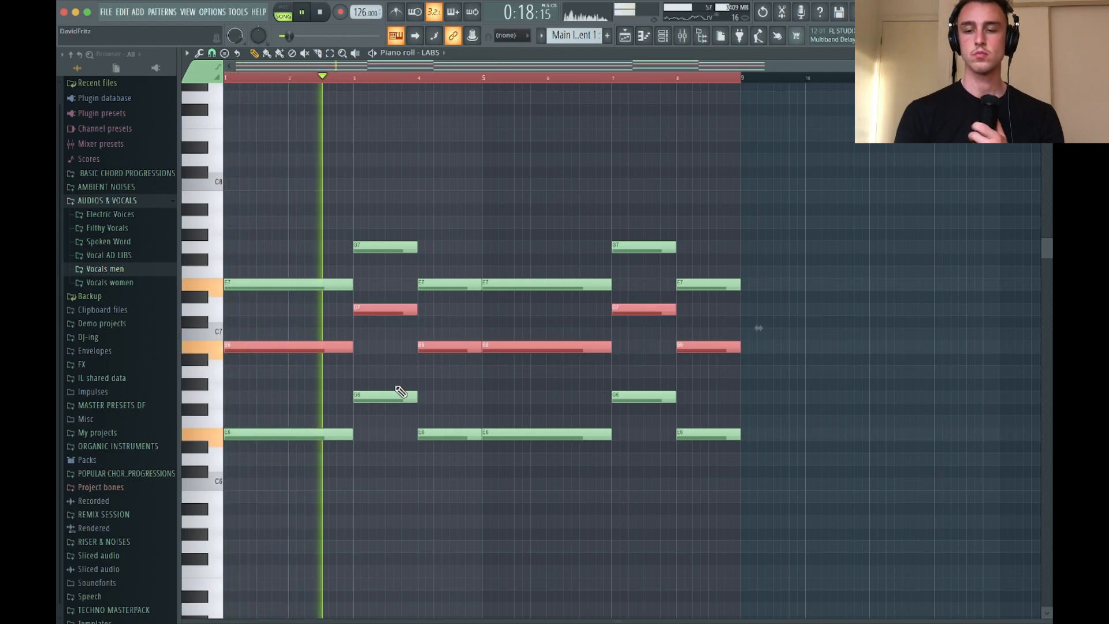
Try the bar 3 D7 note at C7, listen to it, and move it back to D7
click(501, 196)
right_click(524, 194)
key(space)
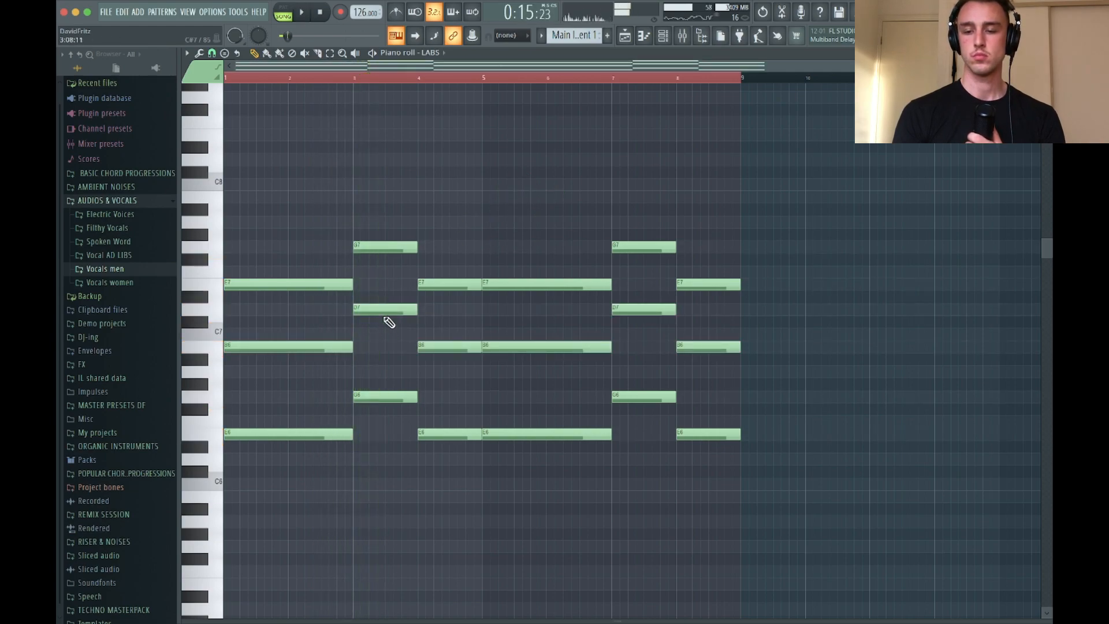
drag(374, 316, 374, 338)
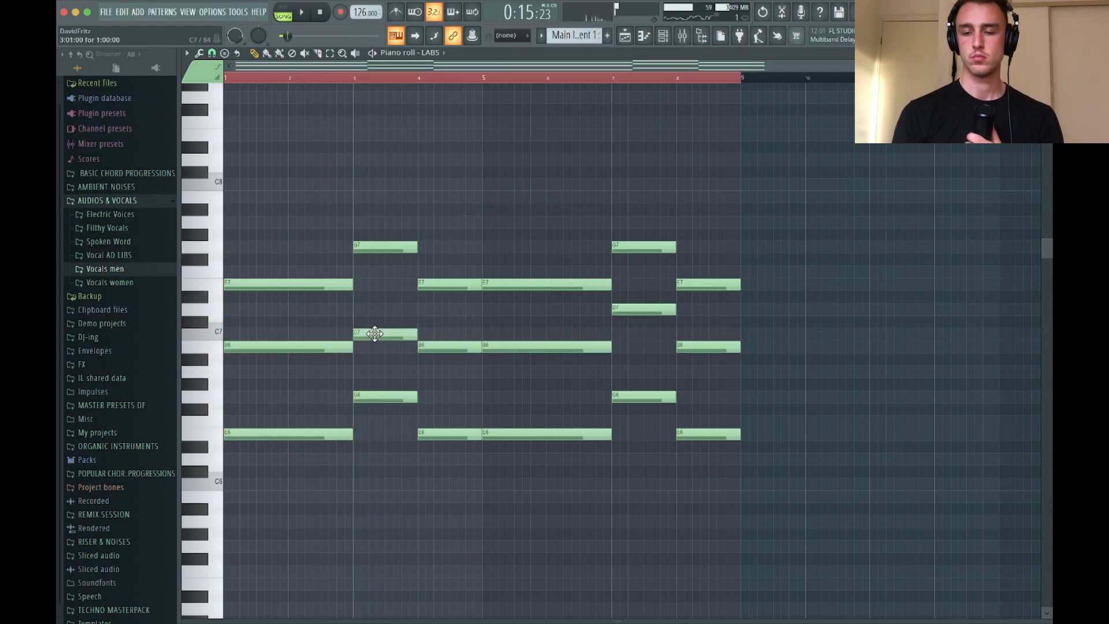
key(space)
click(322, 78)
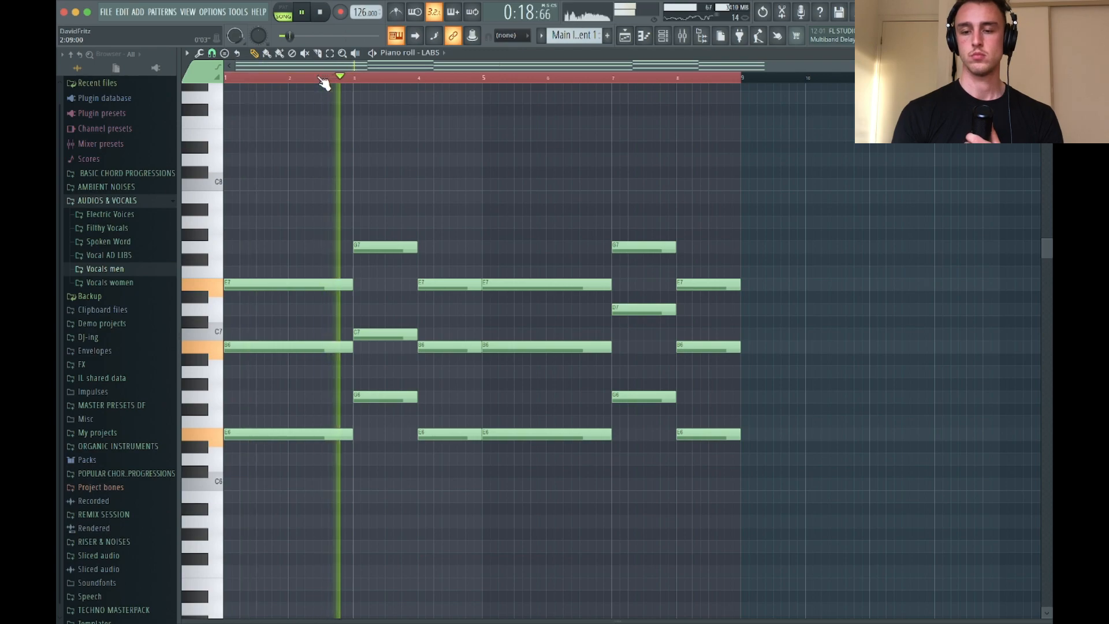
key(space)
drag(370, 338, 376, 311)
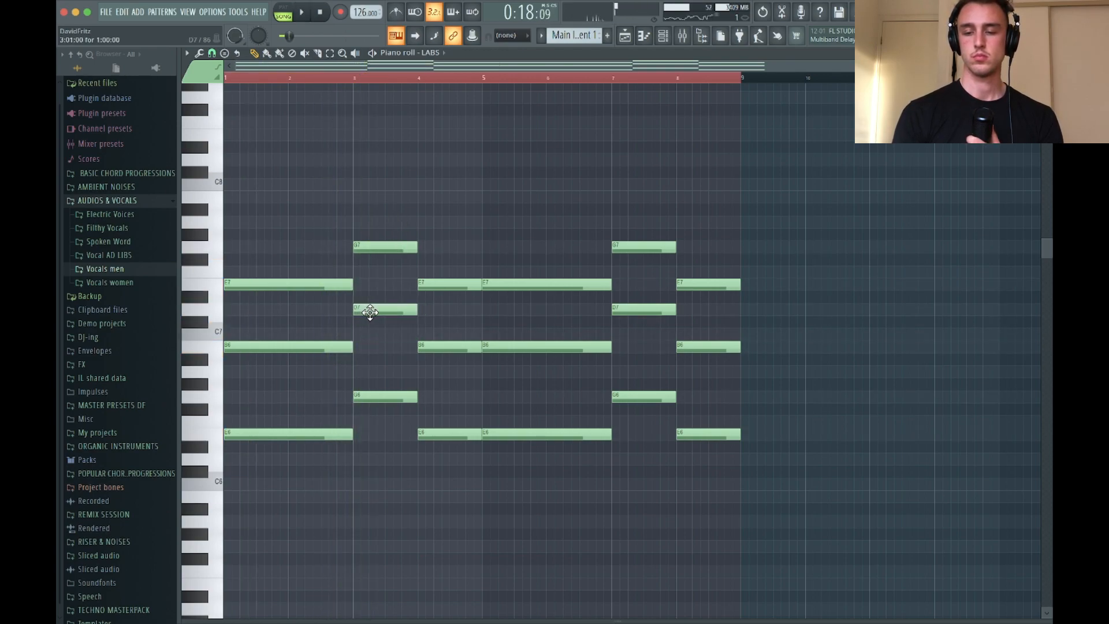
Add a one-bar note at bar 3, audition it at A6, and move it down to E6
click(356, 373)
key(space)
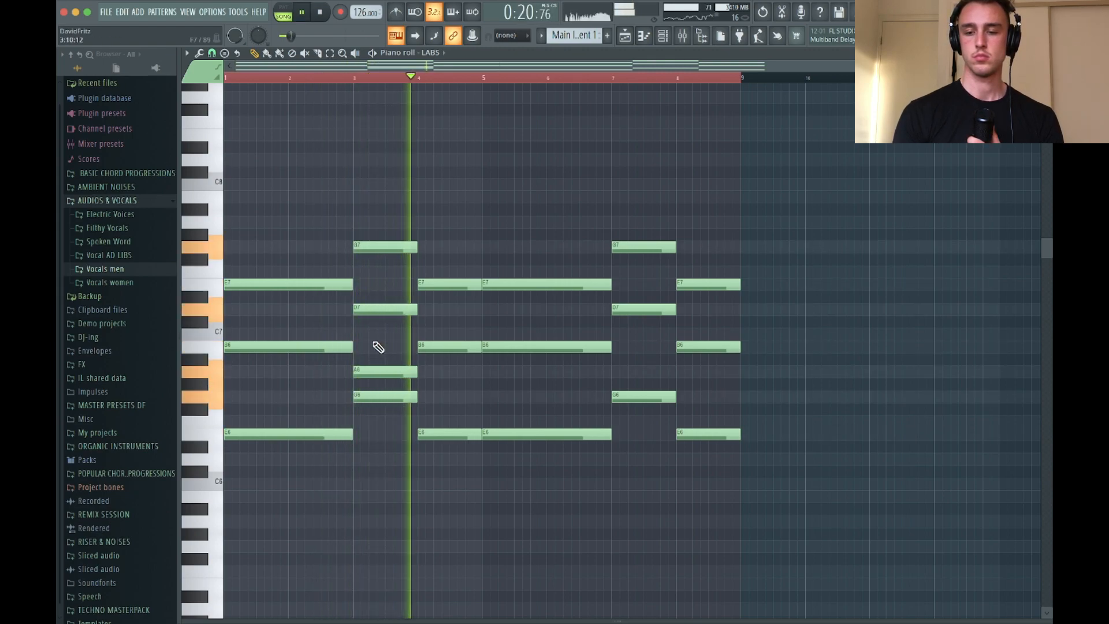
key(space)
drag(376, 369, 375, 440)
key(space)
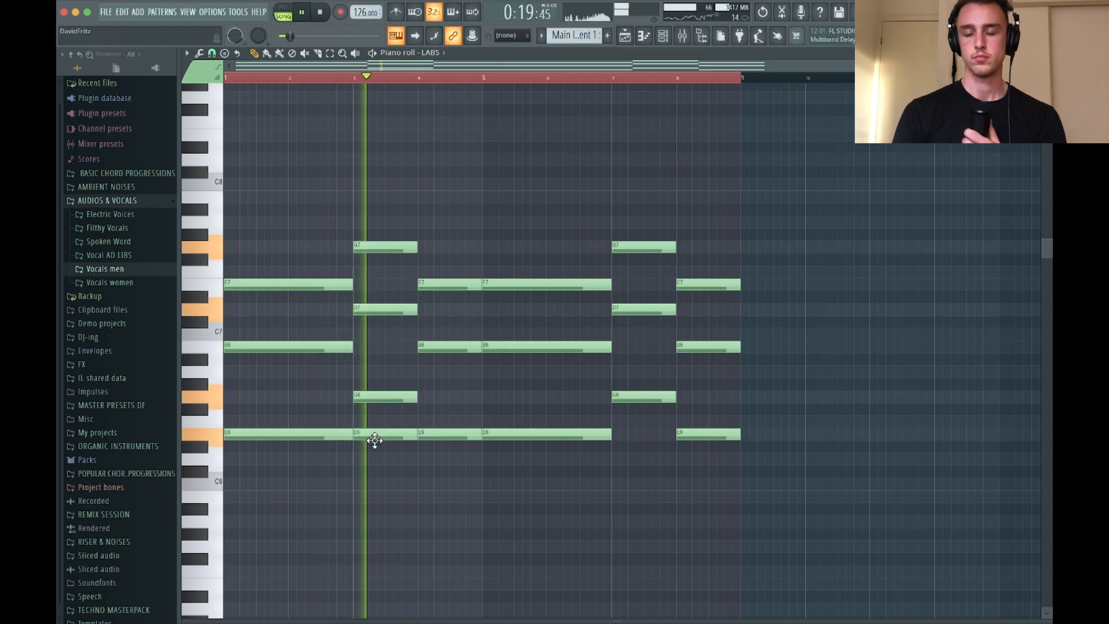
key(space)
Add a one-bar G6 note at bar 1 and play the chords with it
scroll(337, 296, down, 2)
mouse_move(242, 393)
mouse_down()
mouse_move(241, 372)
mouse_move(242, 396)
mouse_up()
key(space)
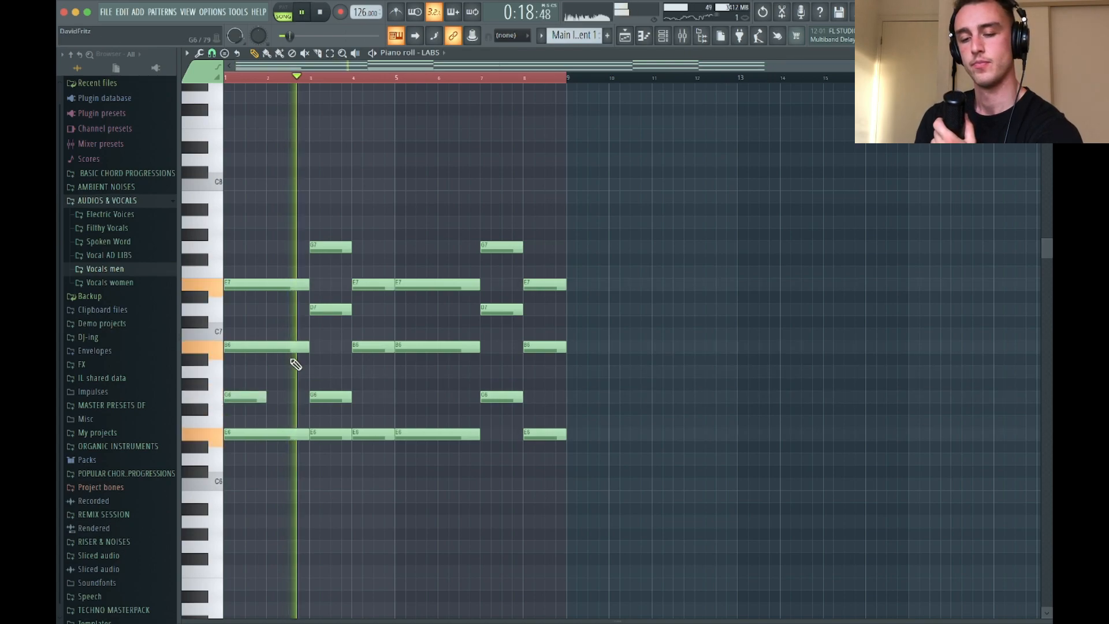
click(227, 78)
key(space)
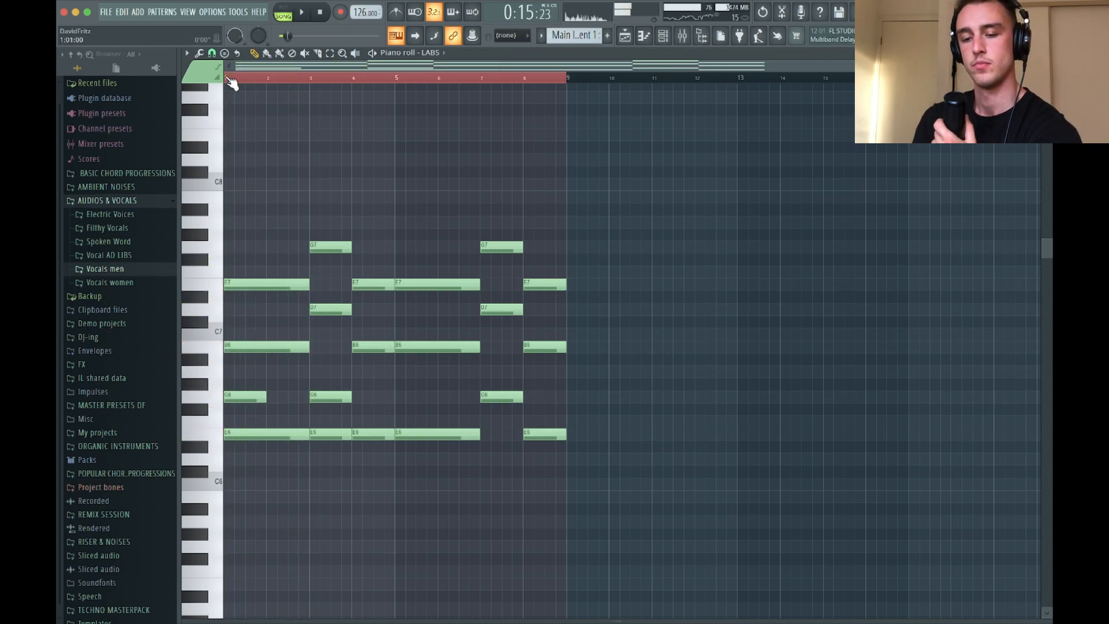
Move the bar 1 G6 note down to B5, extend it to two bars, and audition it
scroll(266, 151, up, 4)
scroll(265, 150, down, 3)
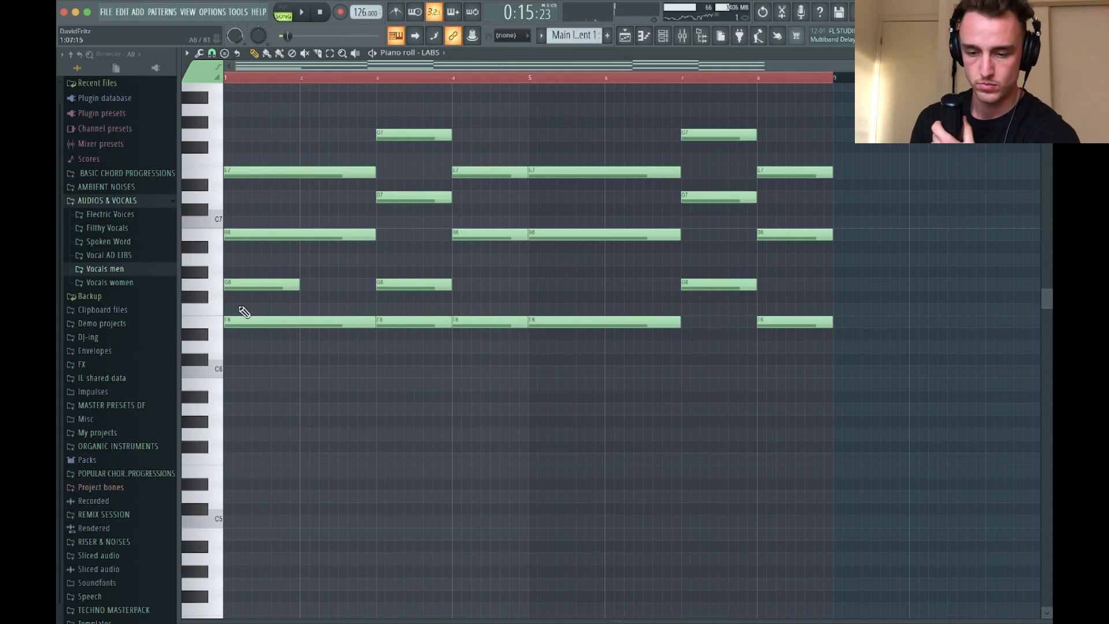
drag(248, 285, 376, 379)
key(space)
key(space)
key(space)
key(space)
Add a one-bar D6 note at bar 3 and a one-bar B5 note at bar 4, and play the chords
click(345, 374)
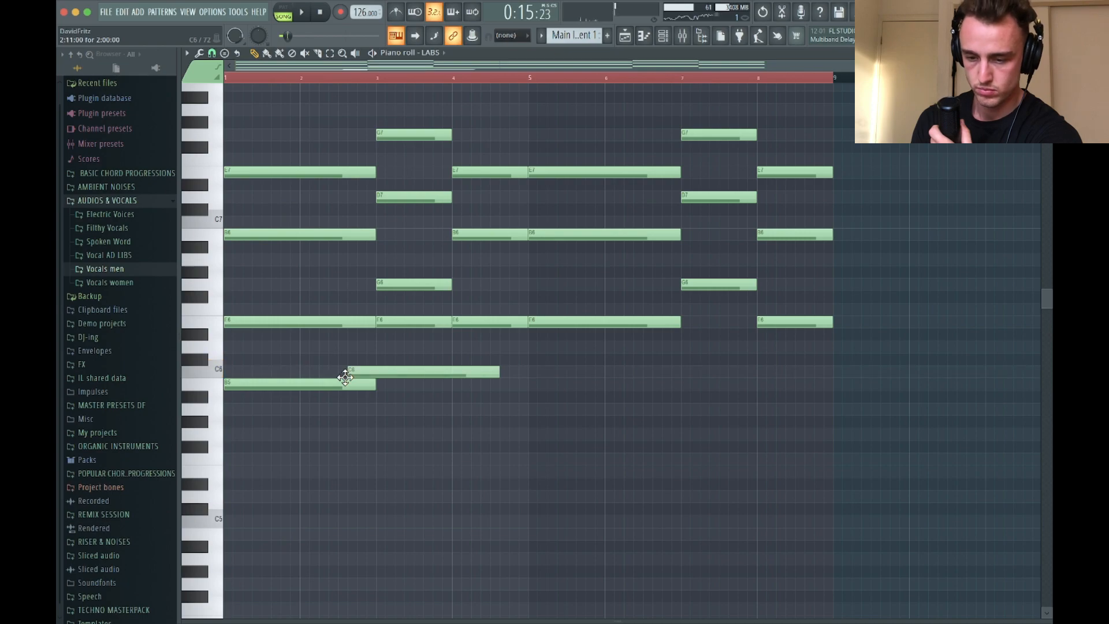
right_click(386, 374)
drag(372, 335, 375, 355)
key(space)
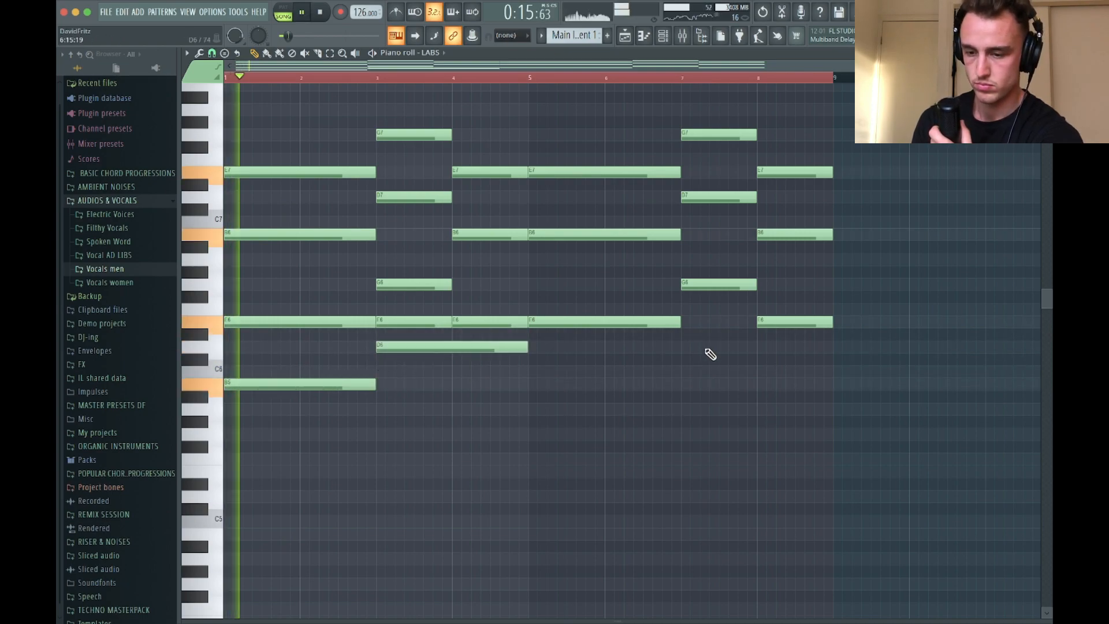
drag(527, 347, 453, 348)
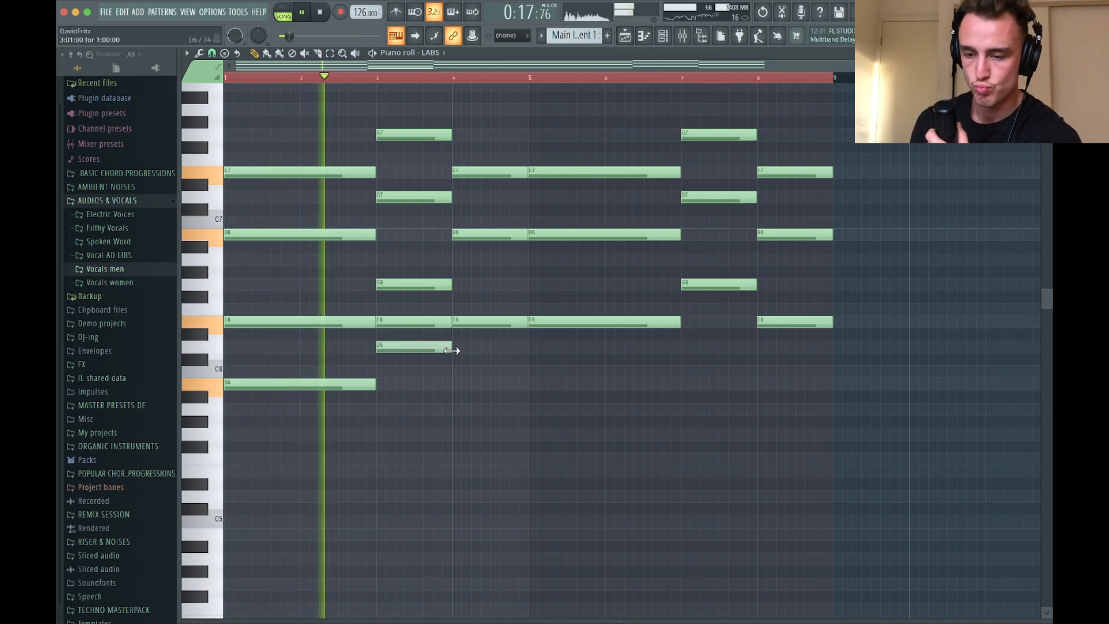
click(459, 384)
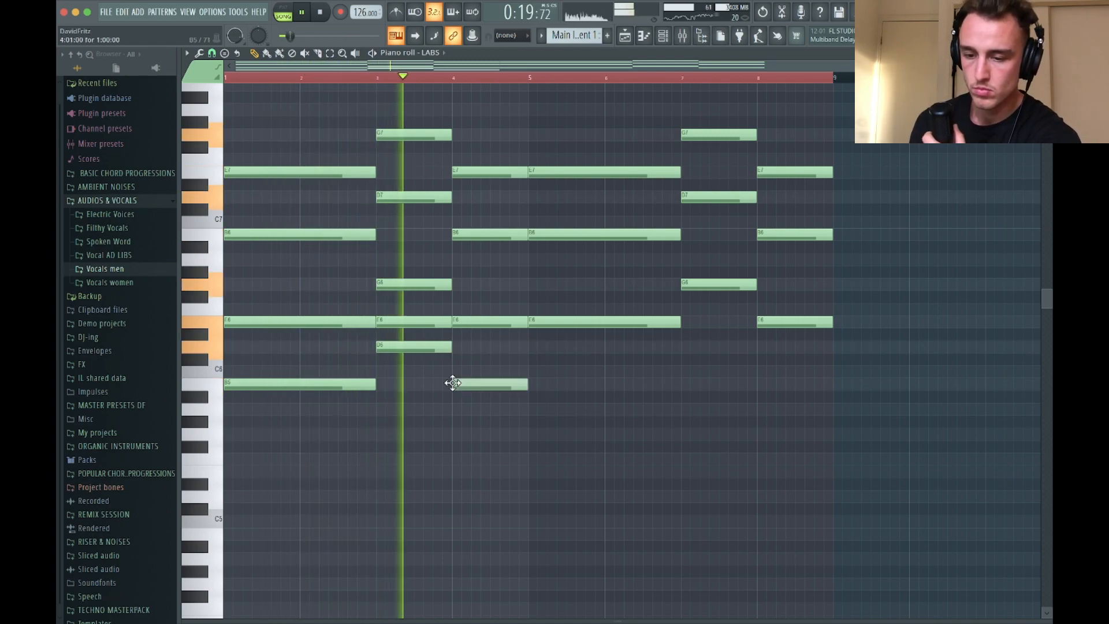
scroll(410, 285, down, 2)
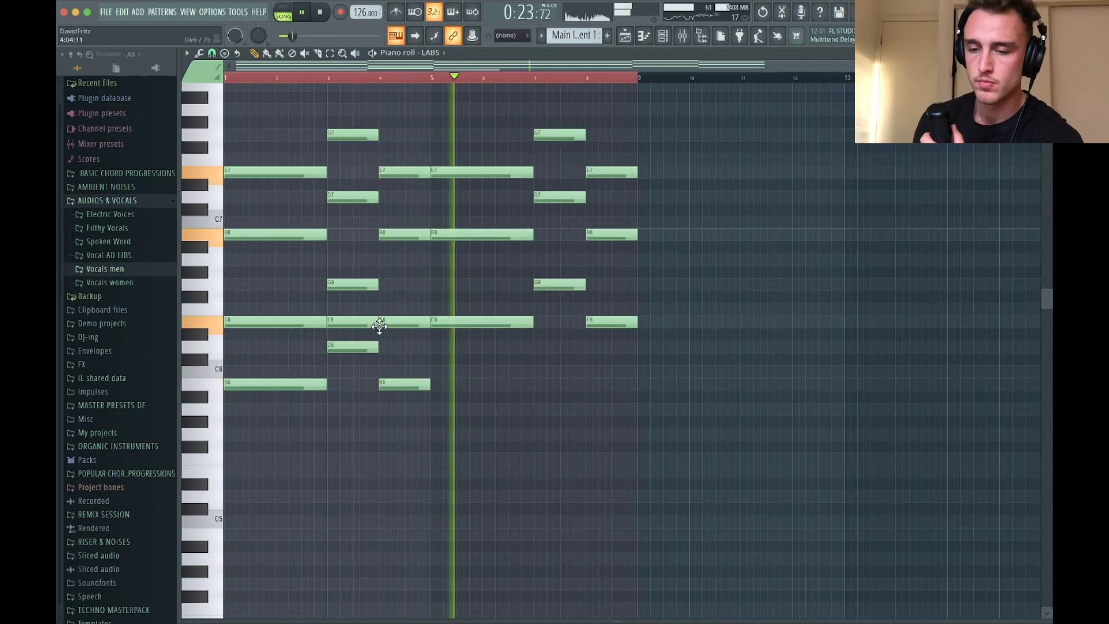
key(space)
In the playlist, trim the Main Instrument 1 clip to four bars, place a copy at bar 13 on the Instrument 1 track, and play the arrangement
click(625, 35)
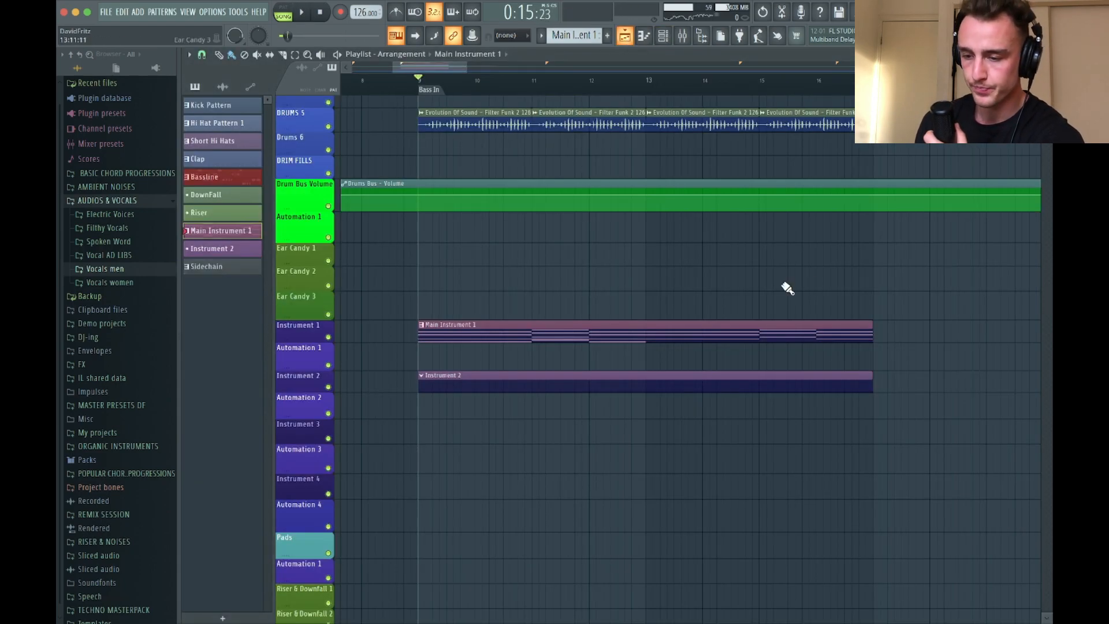
drag(869, 330, 651, 326)
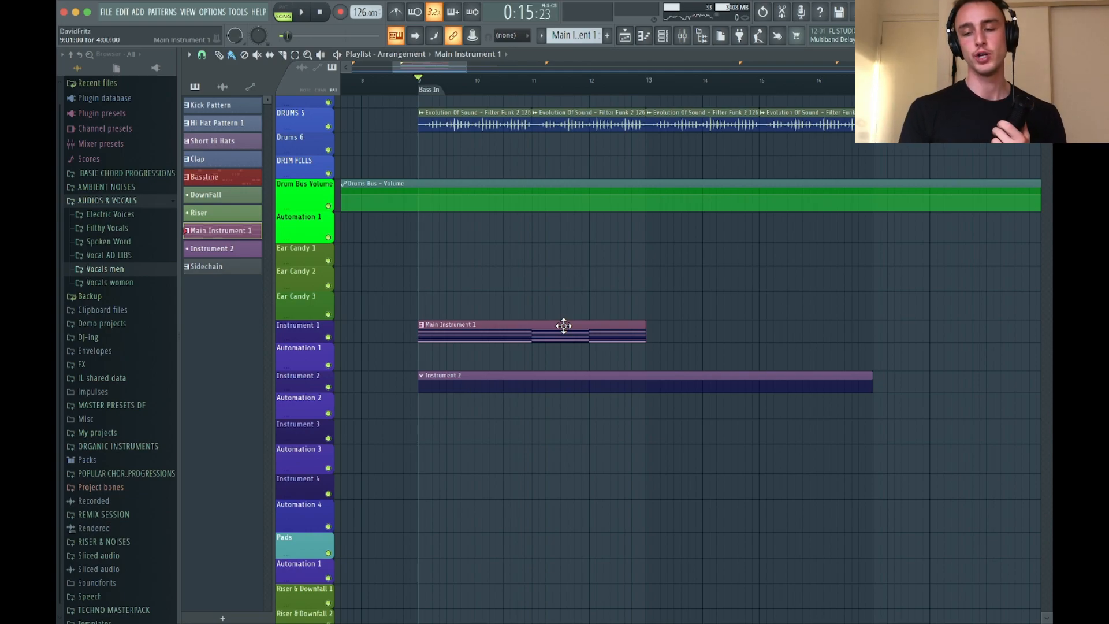
click(651, 307)
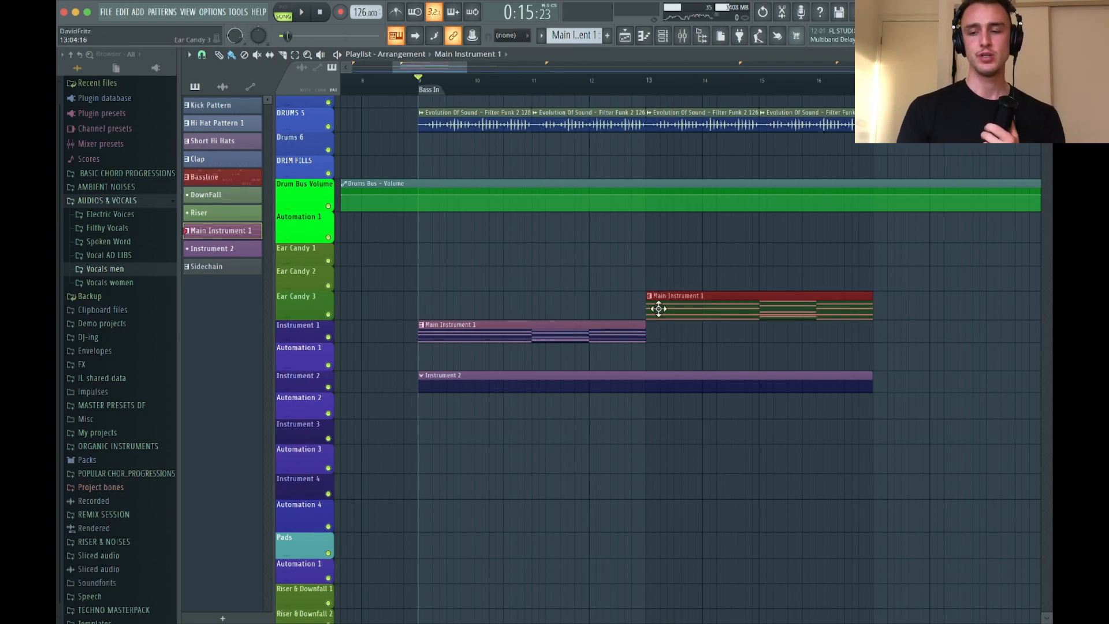
drag(658, 309, 652, 338)
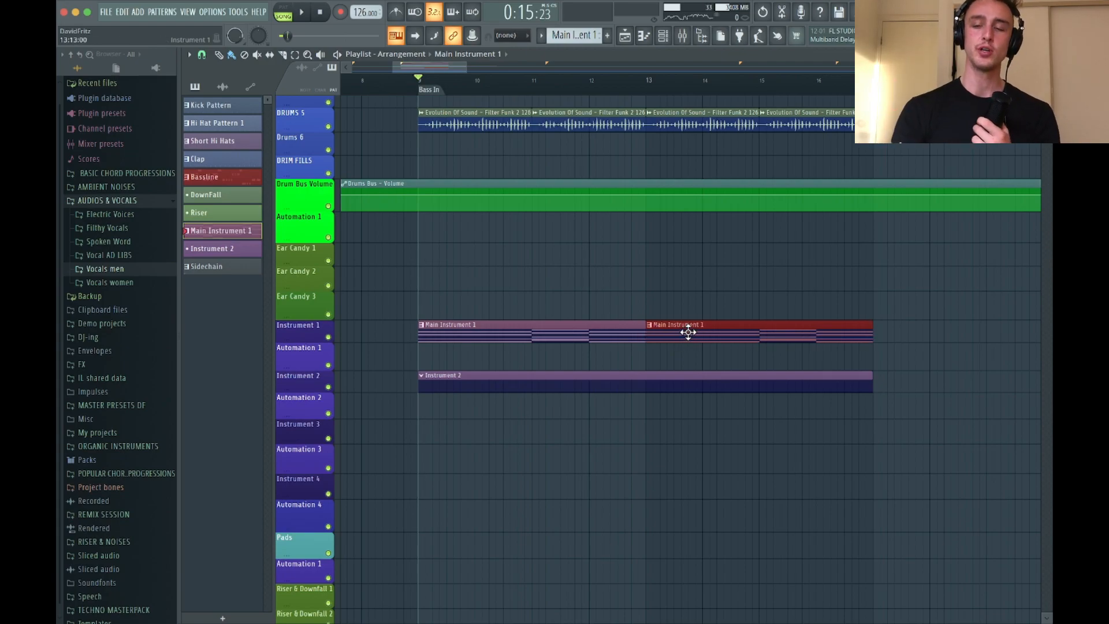
key(space)
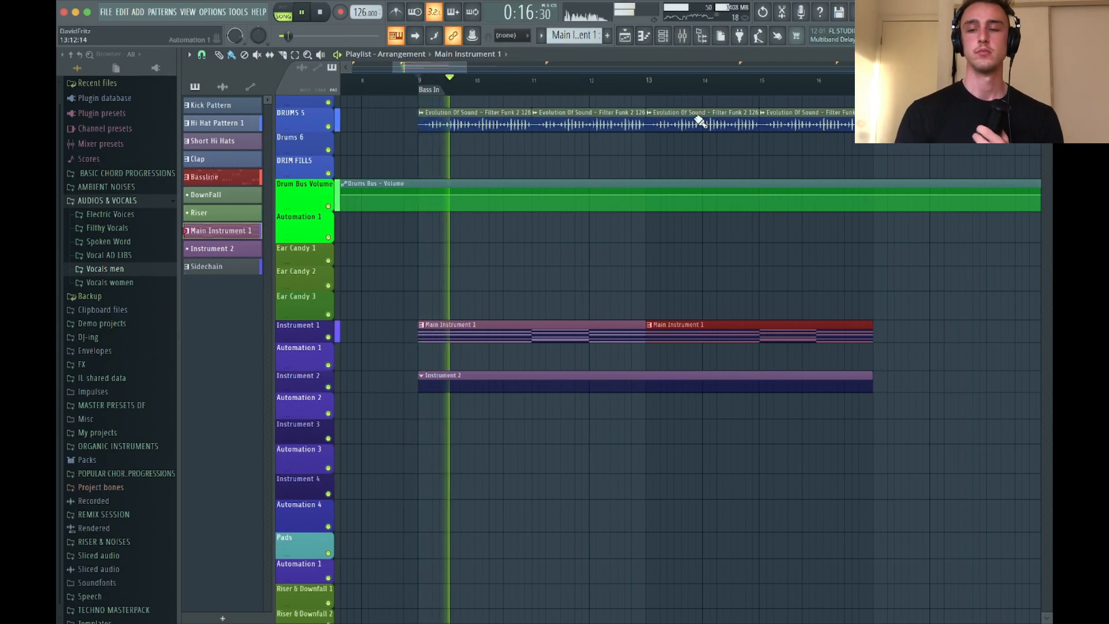
key(space)
Route the LABS channel to mixer track 22 (Instrument 2), close the channel rack, and keep the mixer open
click(683, 36)
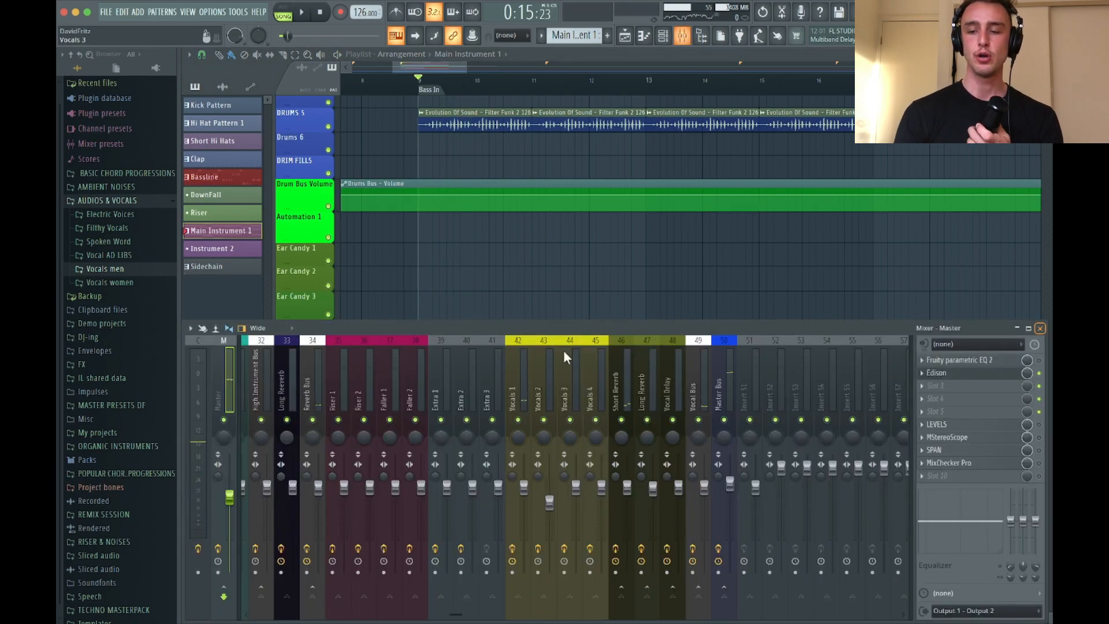
scroll(541, 387, up, 5)
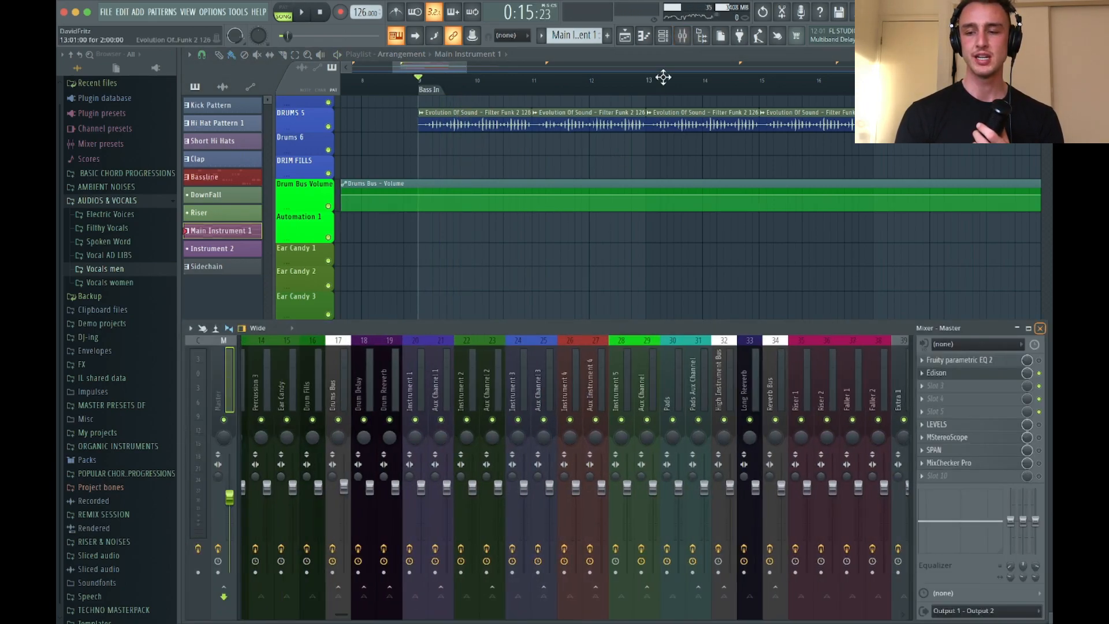
click(670, 36)
mouse_move(229, 471)
mouse_down()
mouse_move(229, 433)
mouse_move(229, 474)
mouse_up()
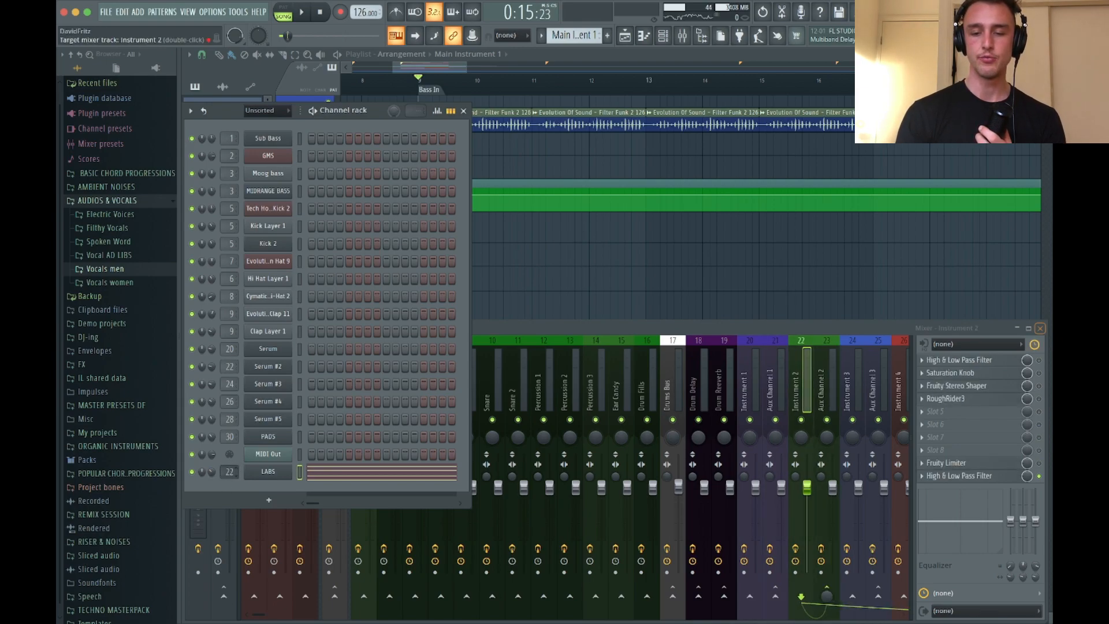
click(464, 111)
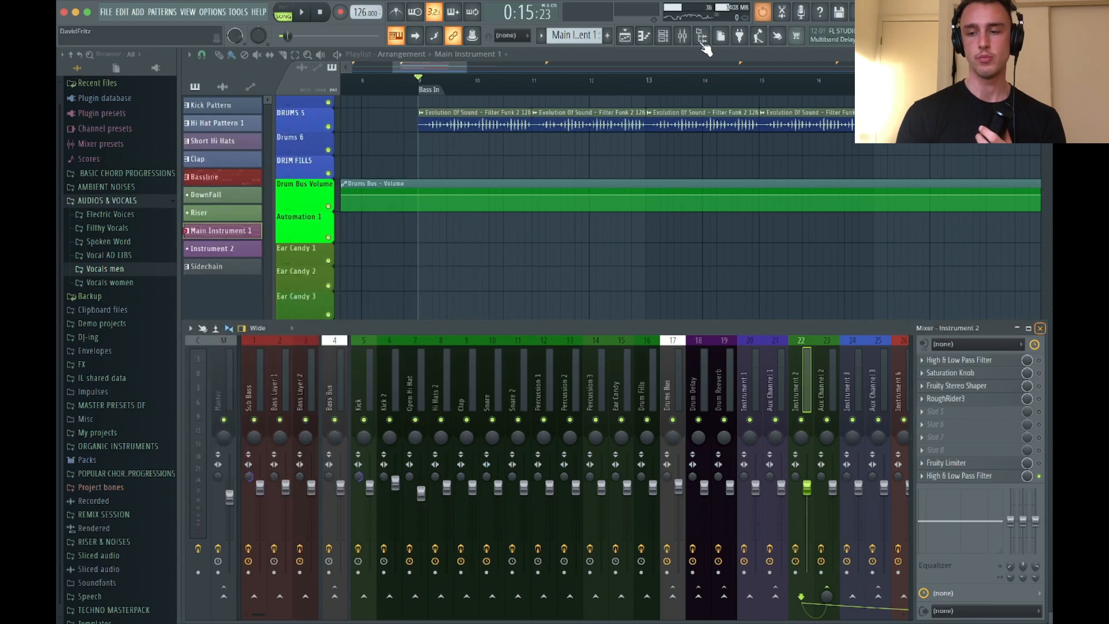
click(685, 38)
click(682, 37)
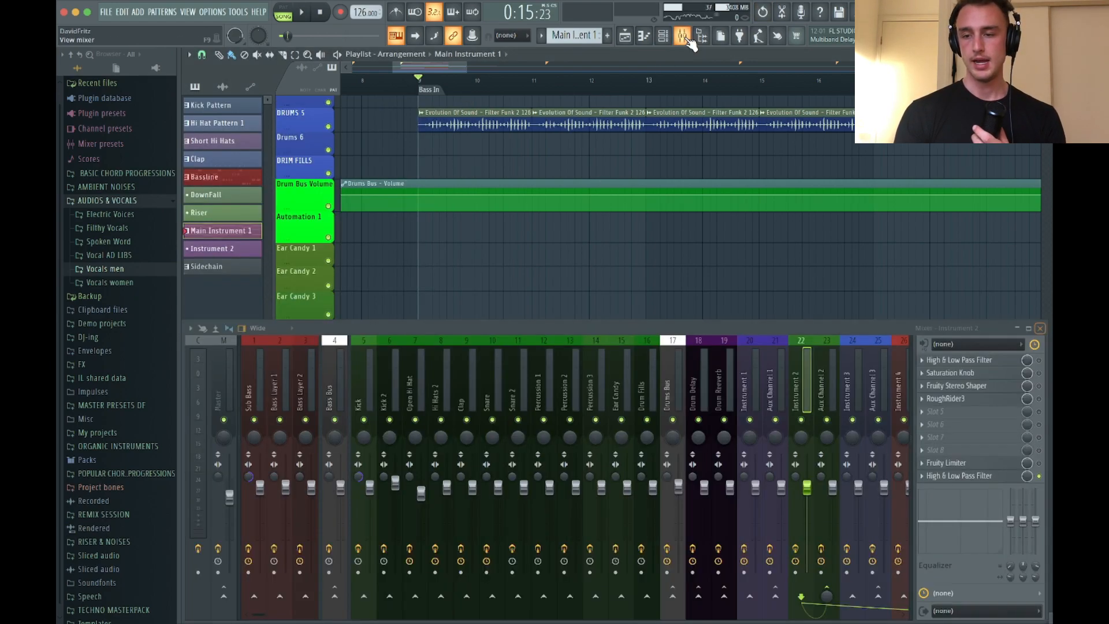
Load Kickstart 2 into the fifth effect slot of the Instrument 2 mixer track
scroll(730, 380, down, 4)
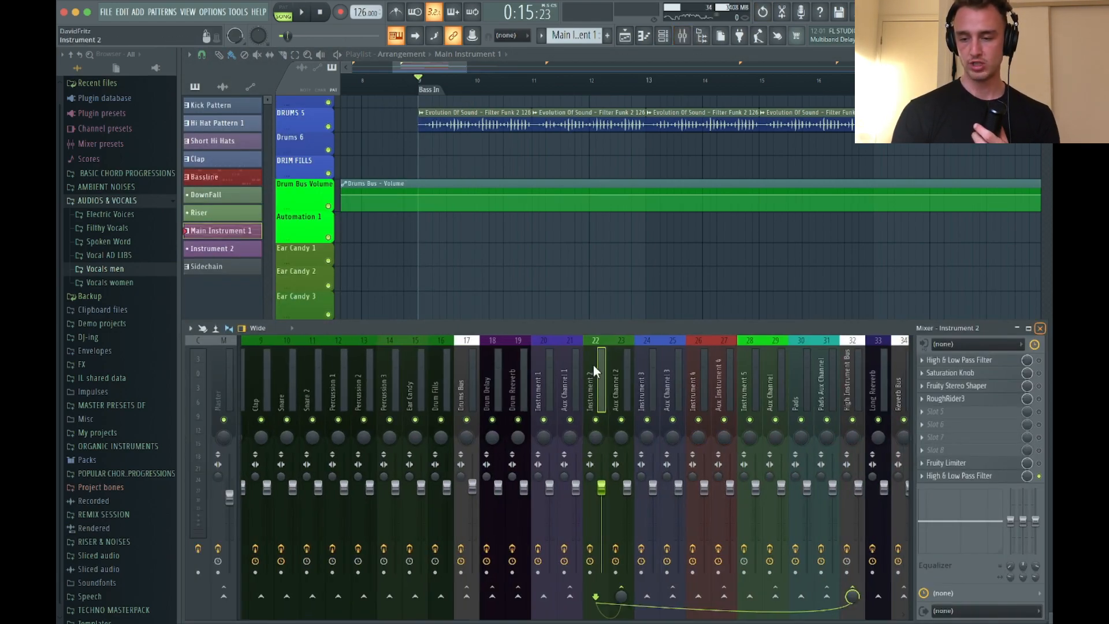
click(1039, 416)
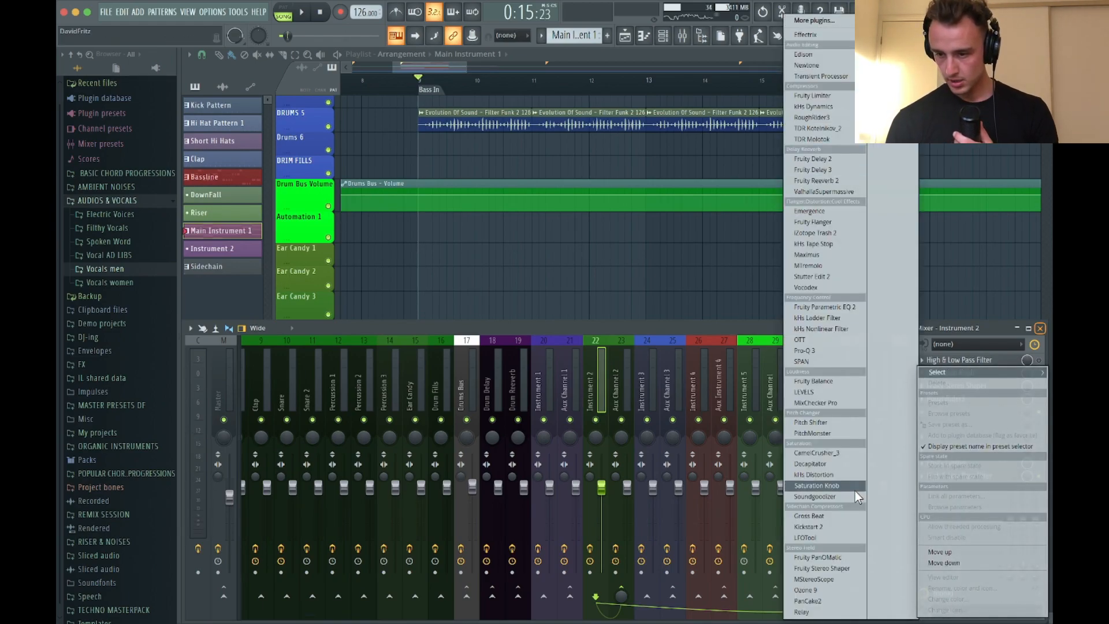
click(832, 527)
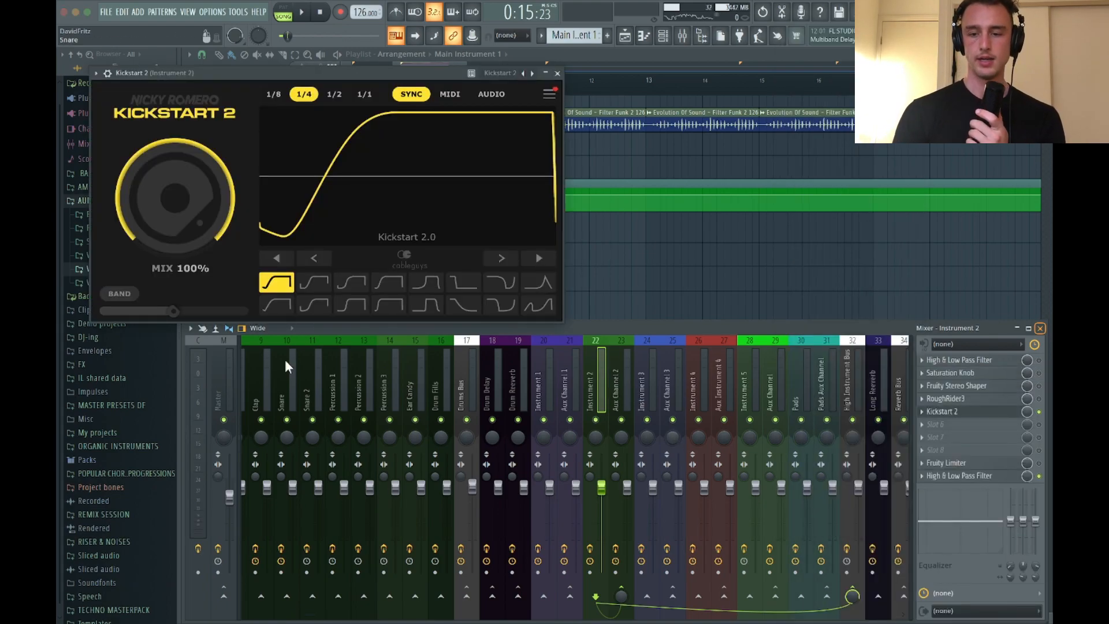
Choose Kickstart 2's second ducking curve, shift its rise later, set the mix to 87%, and audition the sidechained chords
click(318, 289)
drag(350, 199, 403, 199)
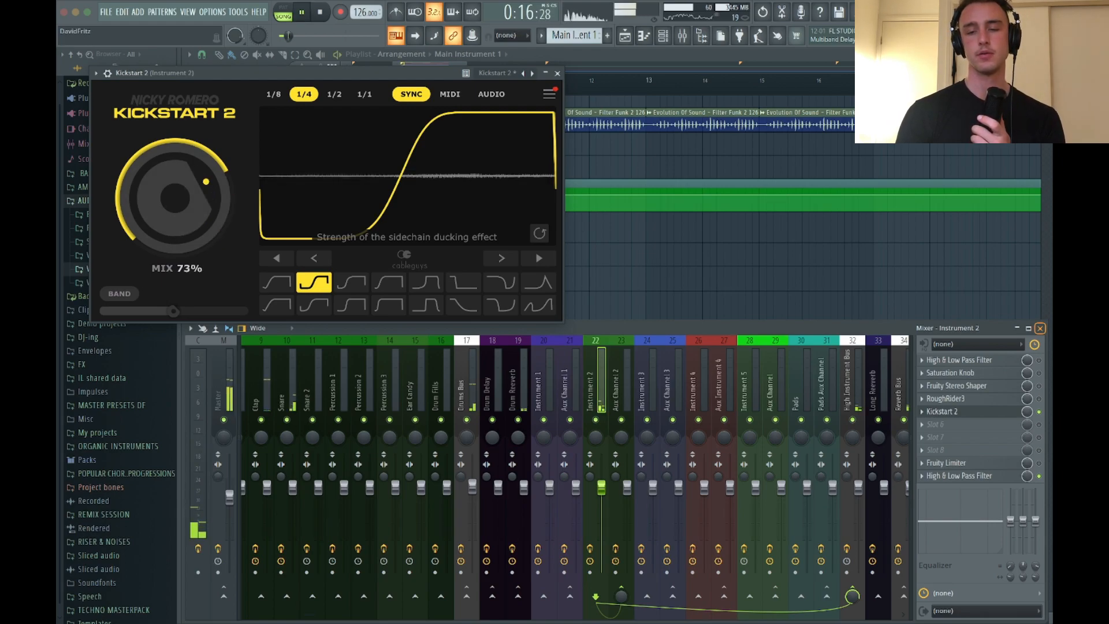
drag(166, 202, 166, 196)
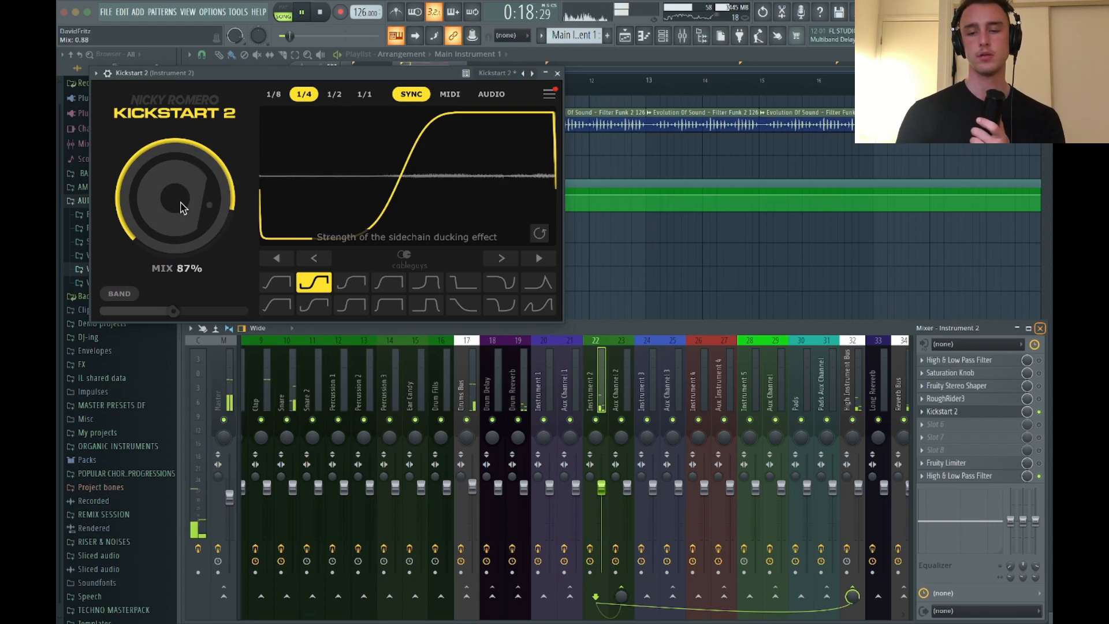
click(557, 74)
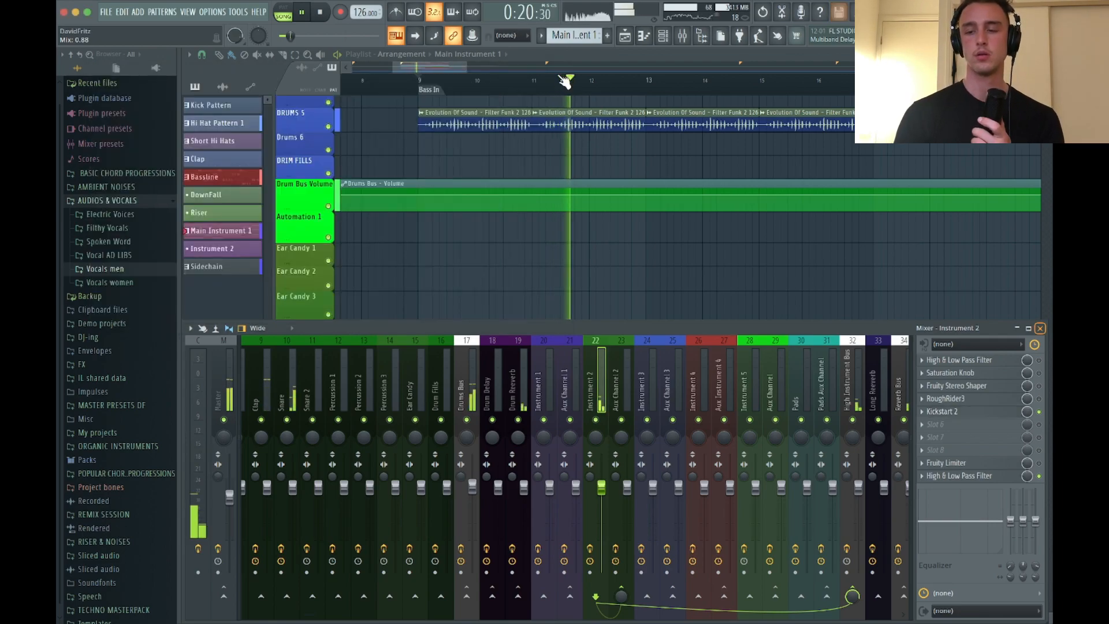
key(space)
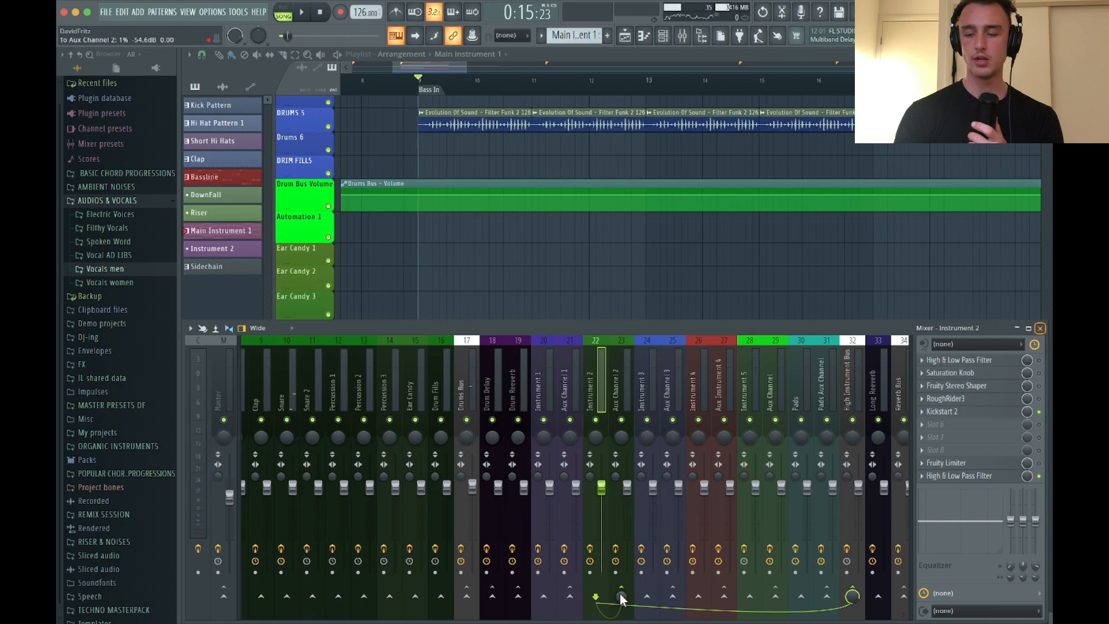
Enable ValhallaSupermassive on the Aux Channel 2 mixer track, play the arrangement, and close the mixer to review the playlist
click(622, 395)
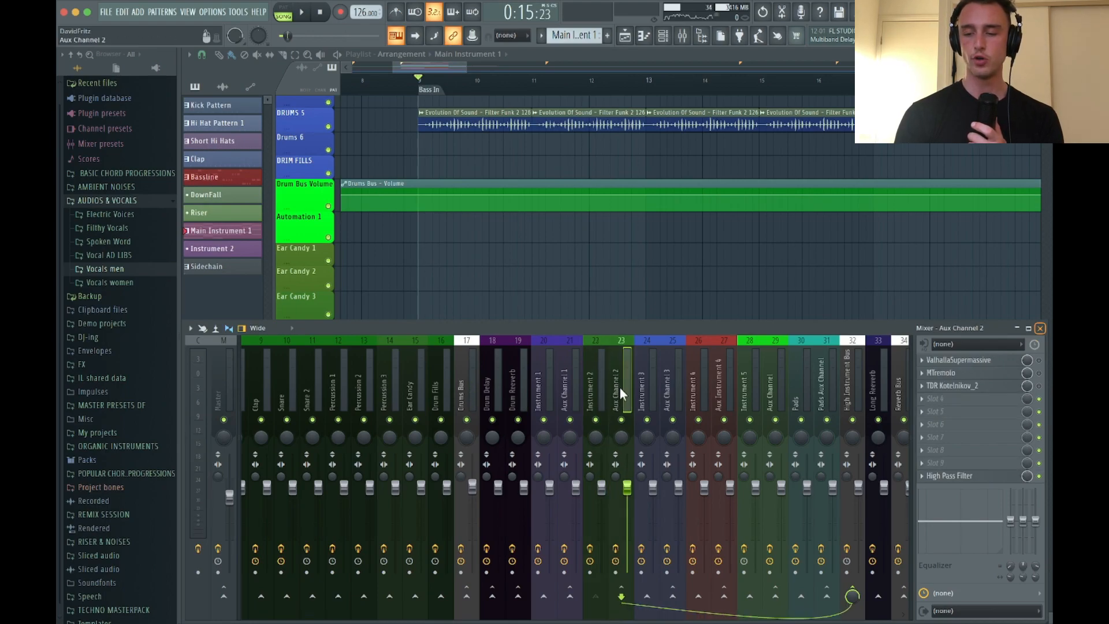
key(space)
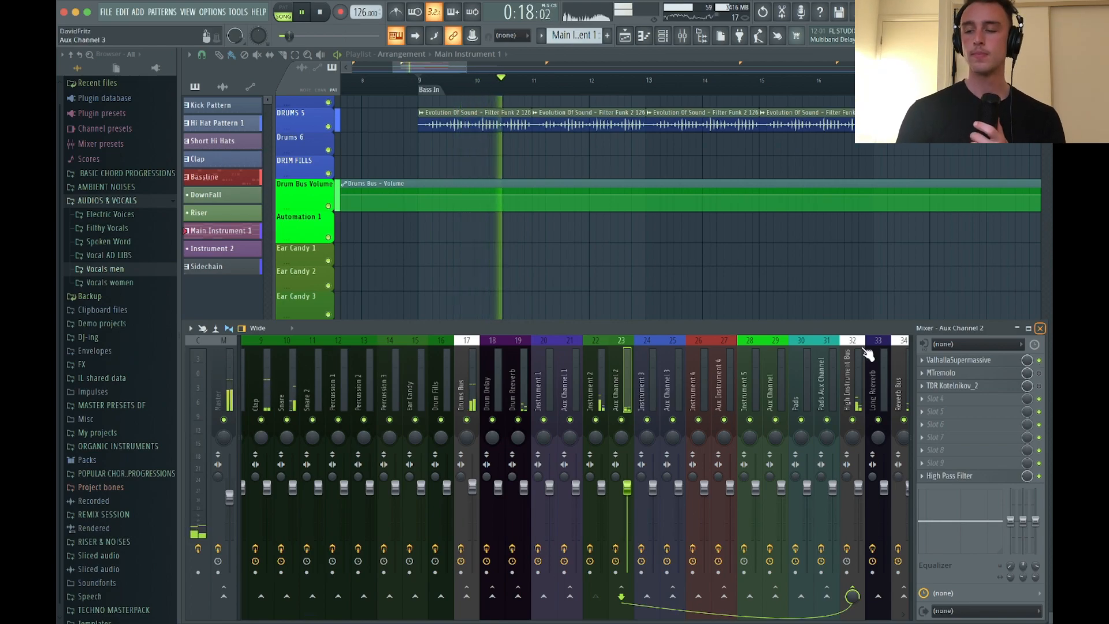
click(1040, 327)
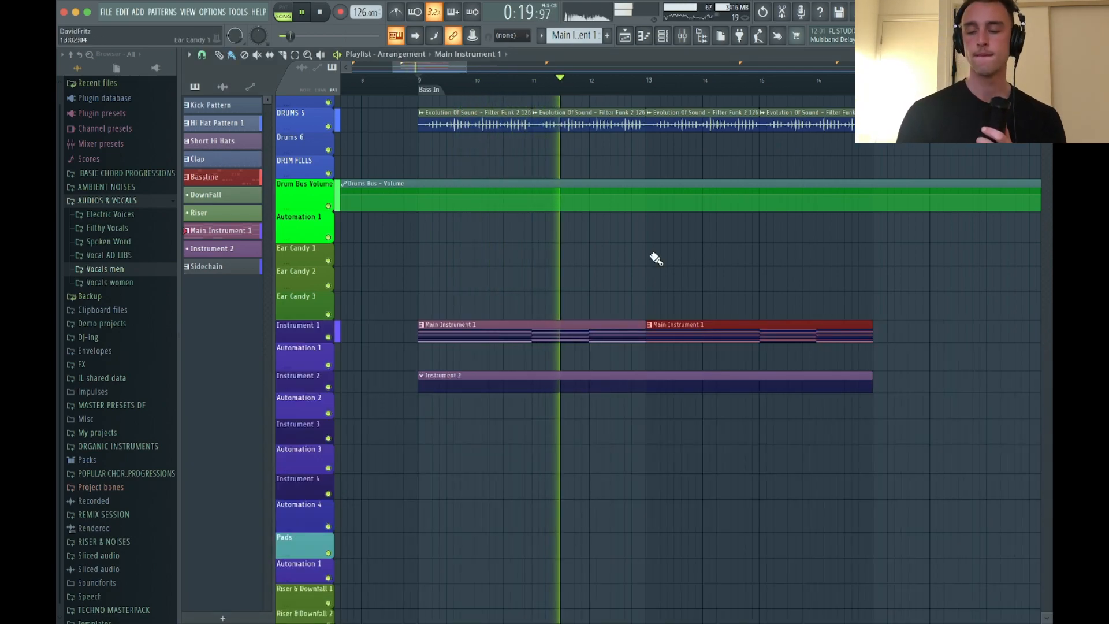
scroll(653, 257, down, 2)
scroll(656, 259, up, 4)
scroll(656, 258, up, 2)
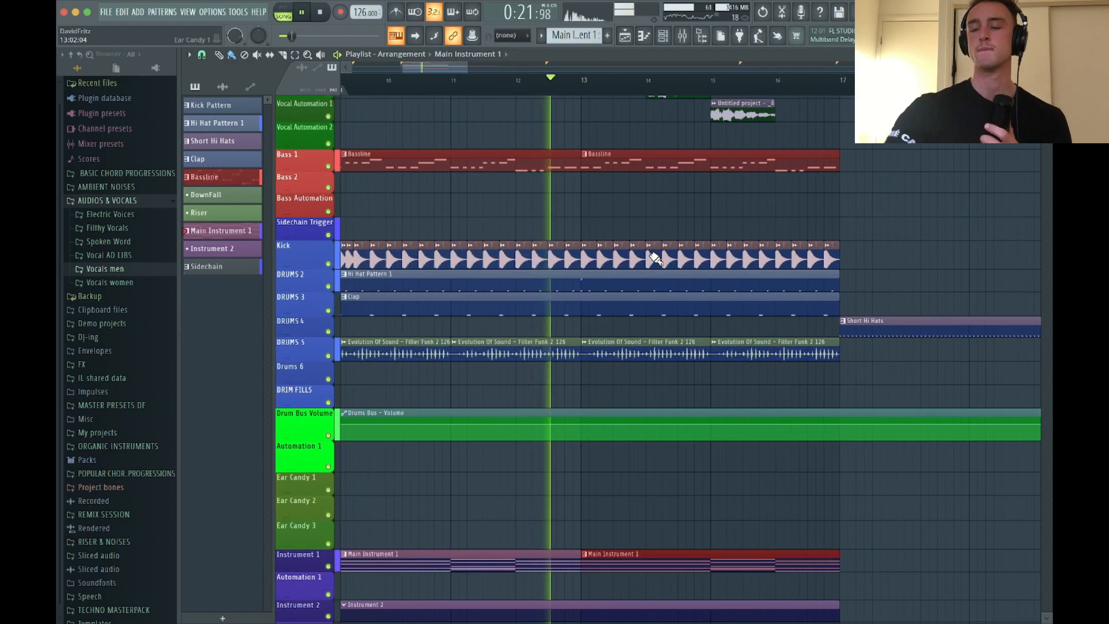